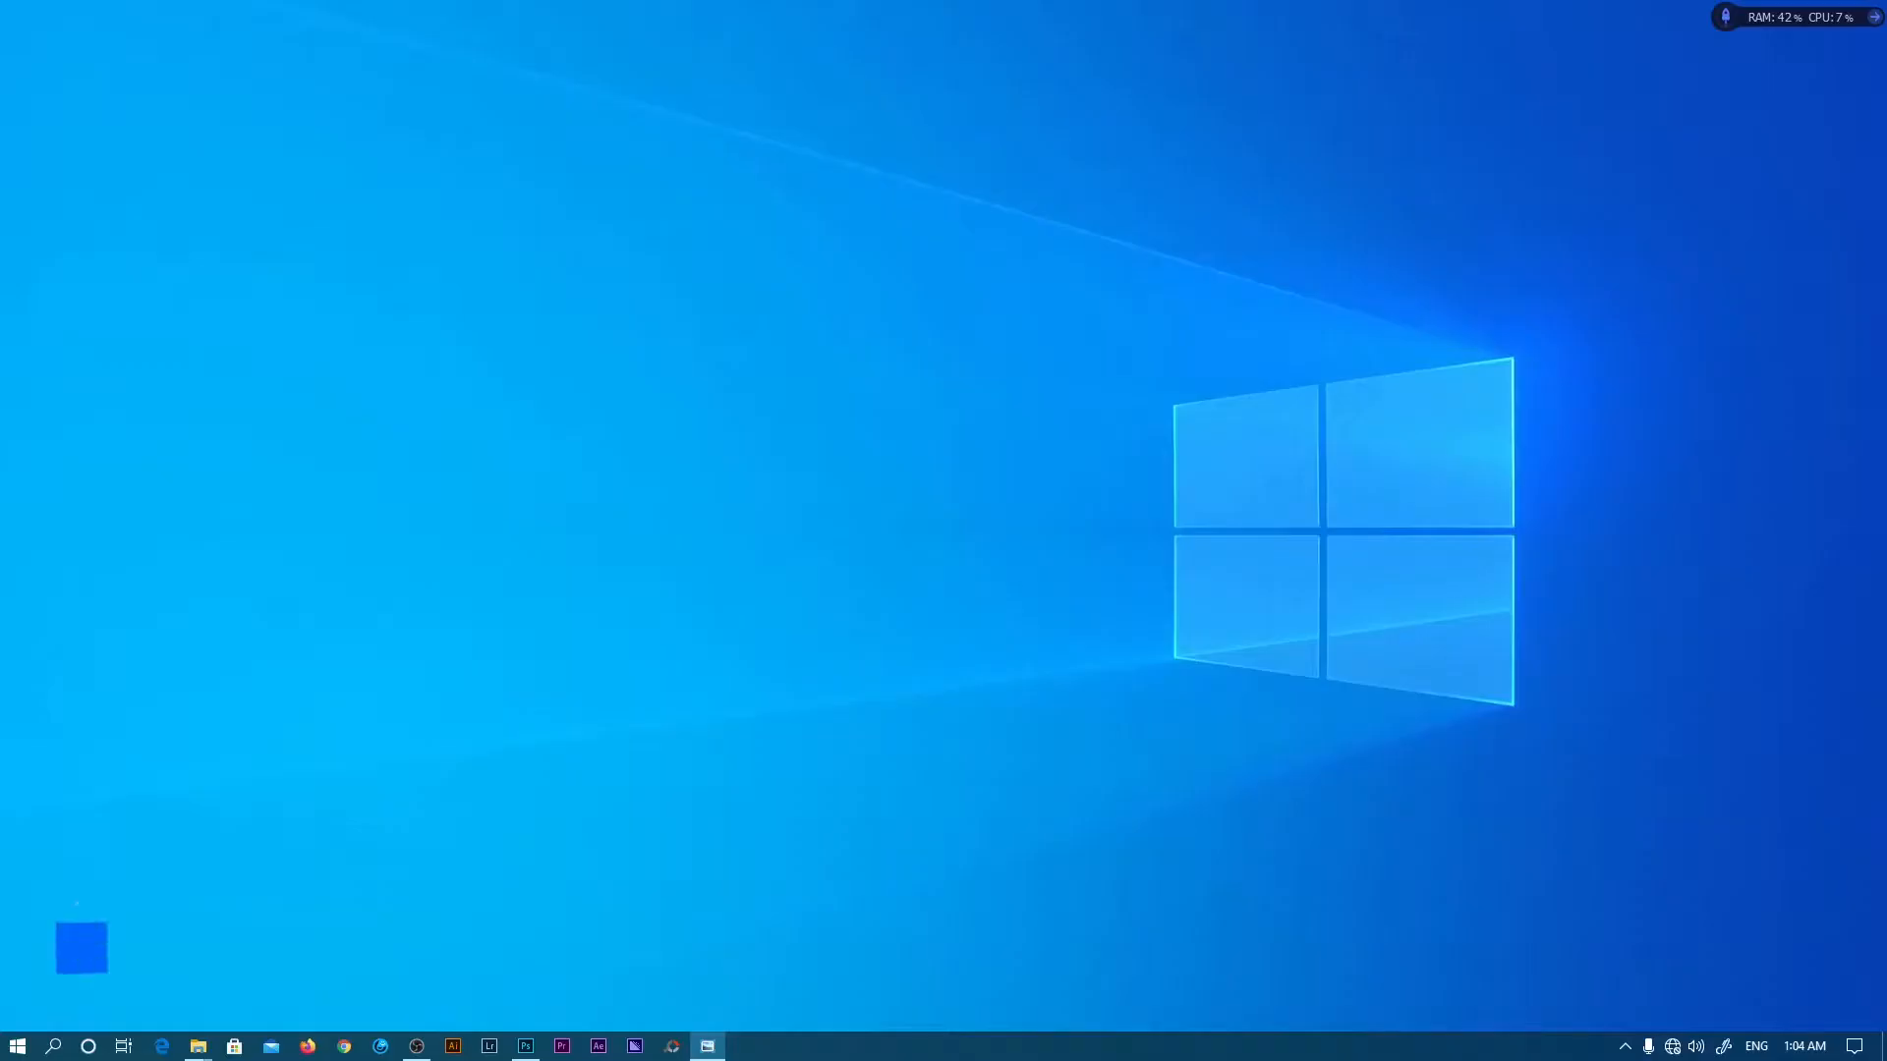
- Create a new blank A4 landscape document, 297 × 210 mm at 300 ppi, from the Print presets
{"action": "left_click", "coordinate": [527, 1046]}
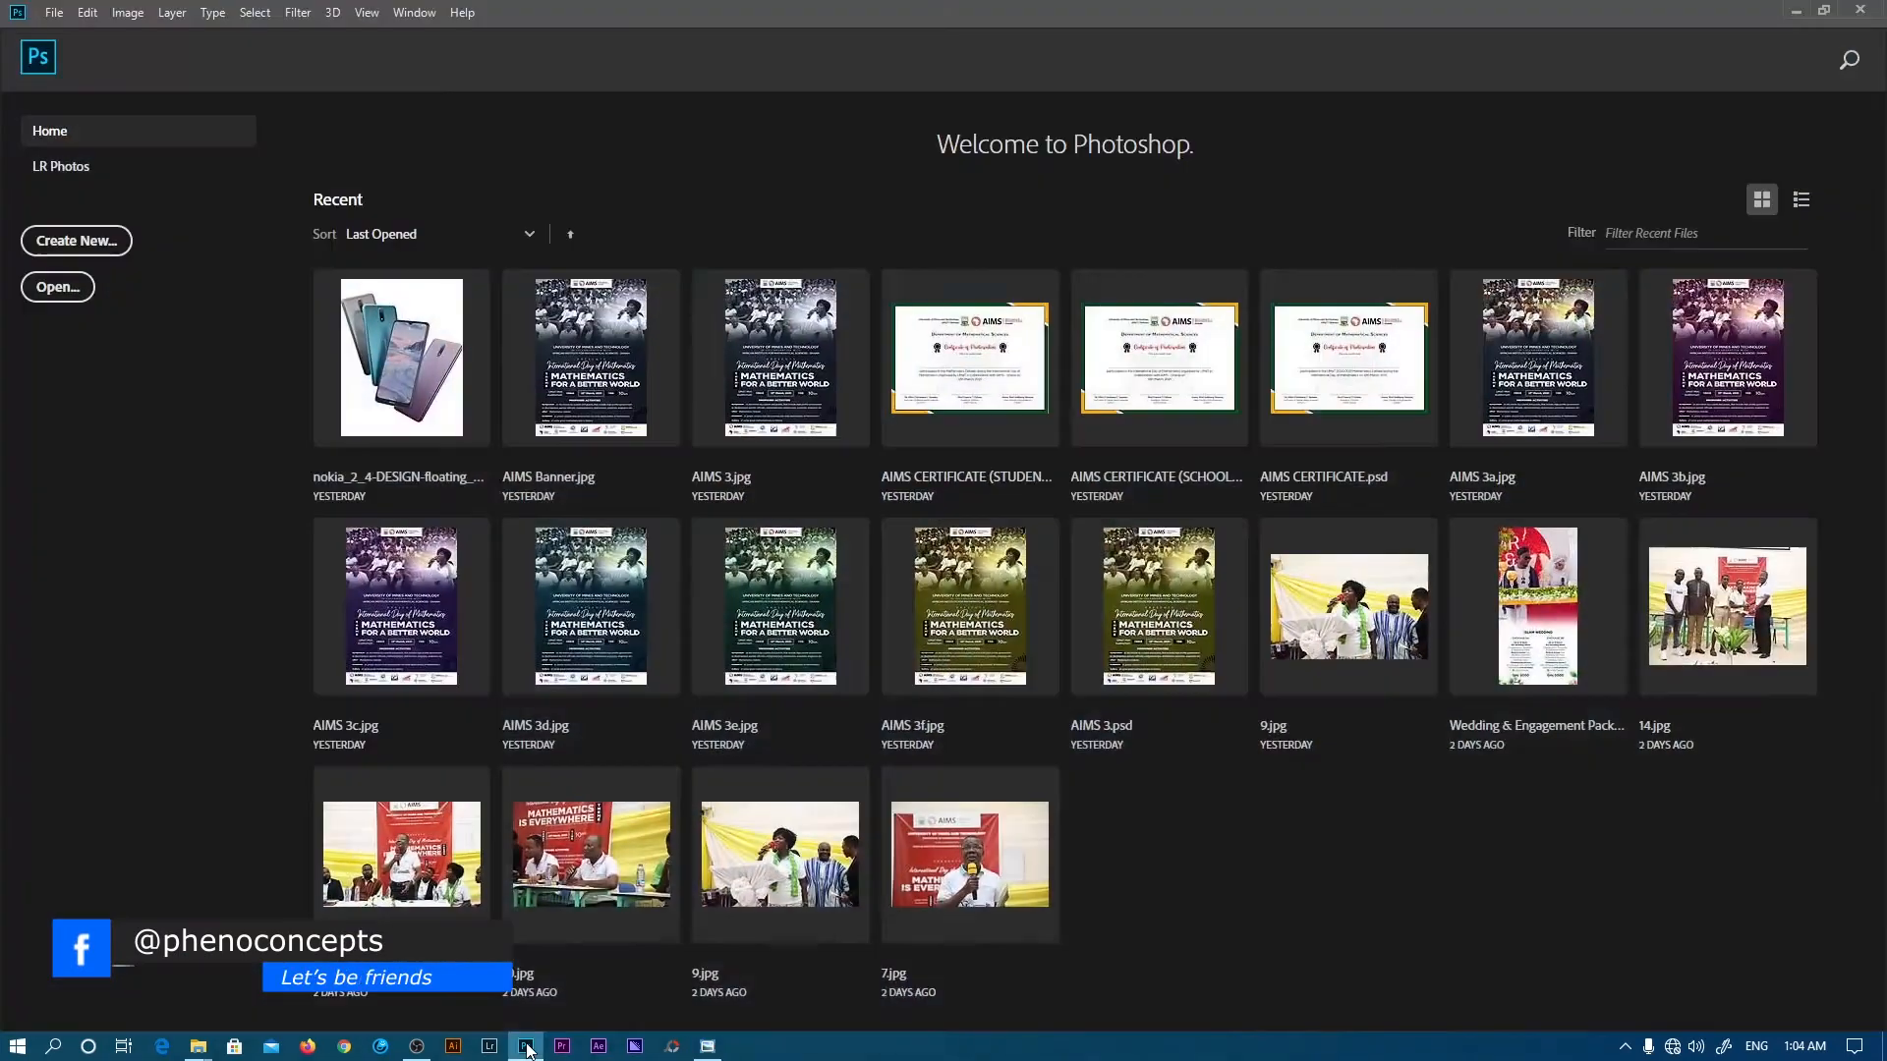
{"action": "left_click", "coordinate": [76, 240]}
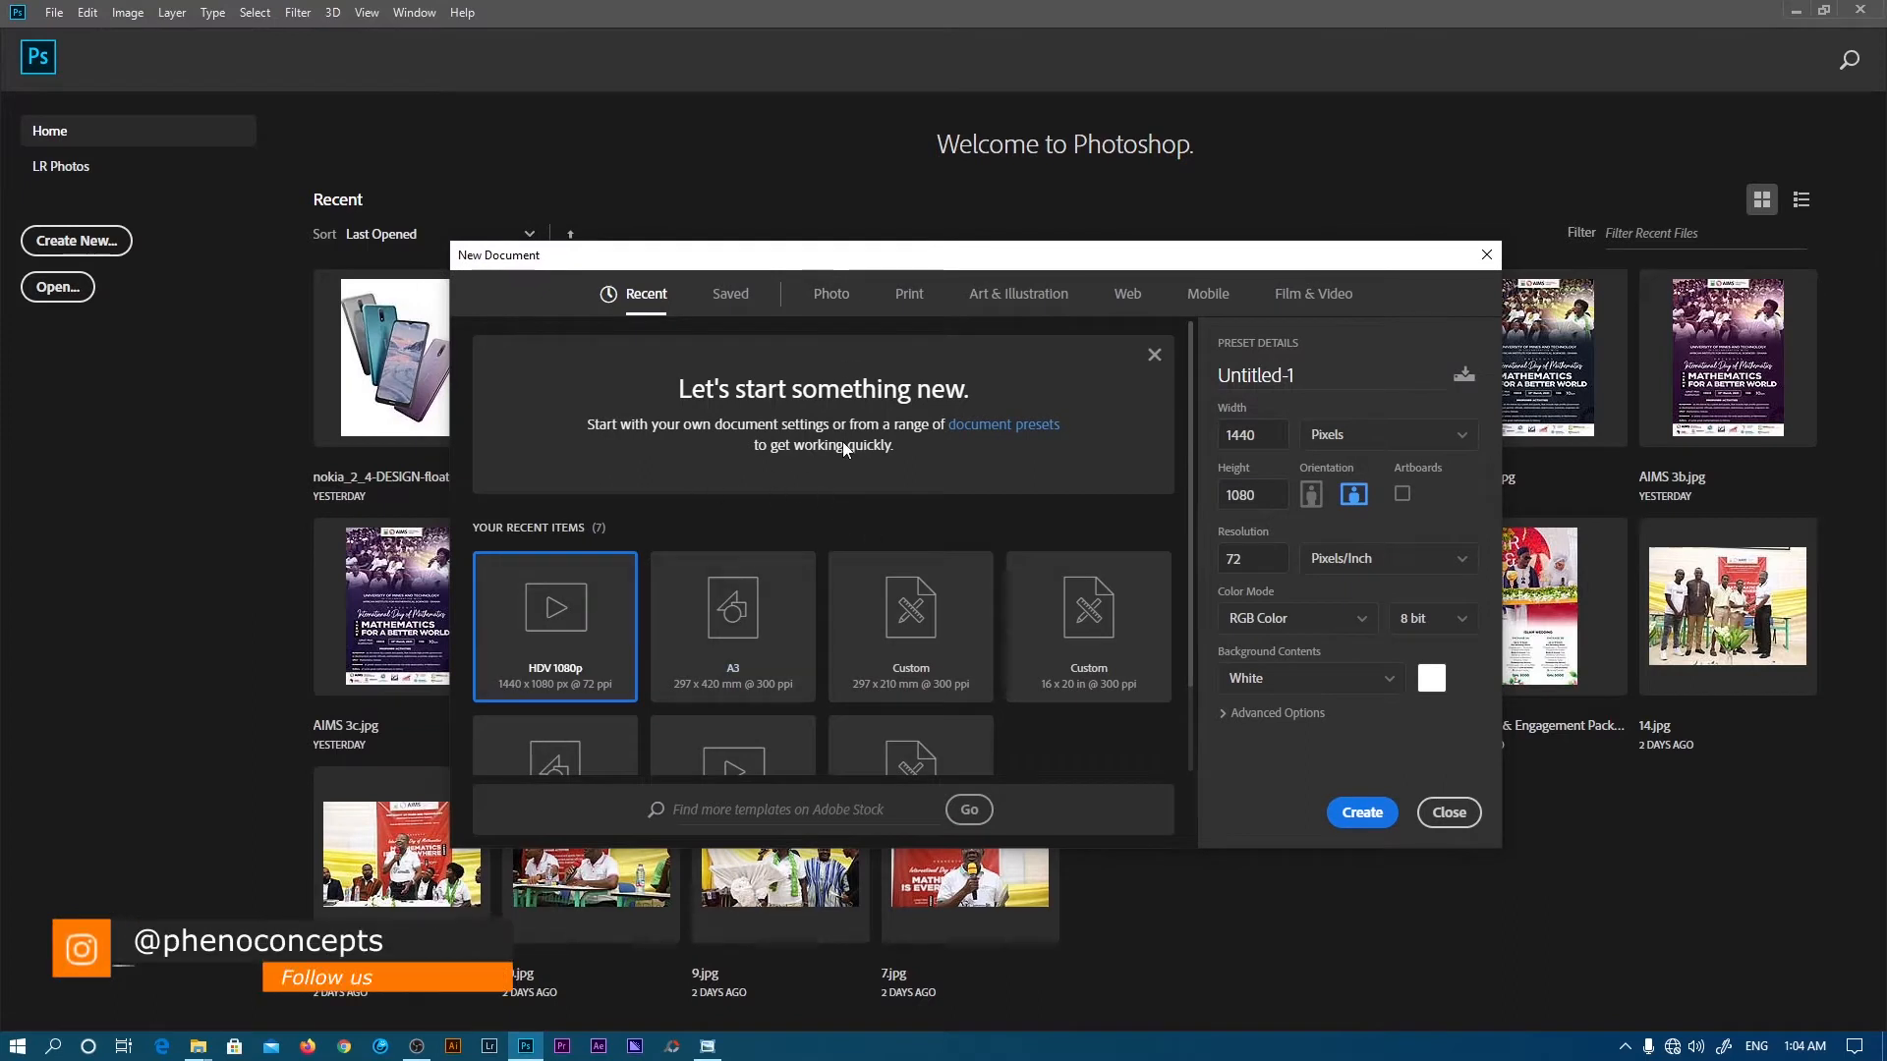
{"action": "left_click", "coordinate": [1155, 355]}
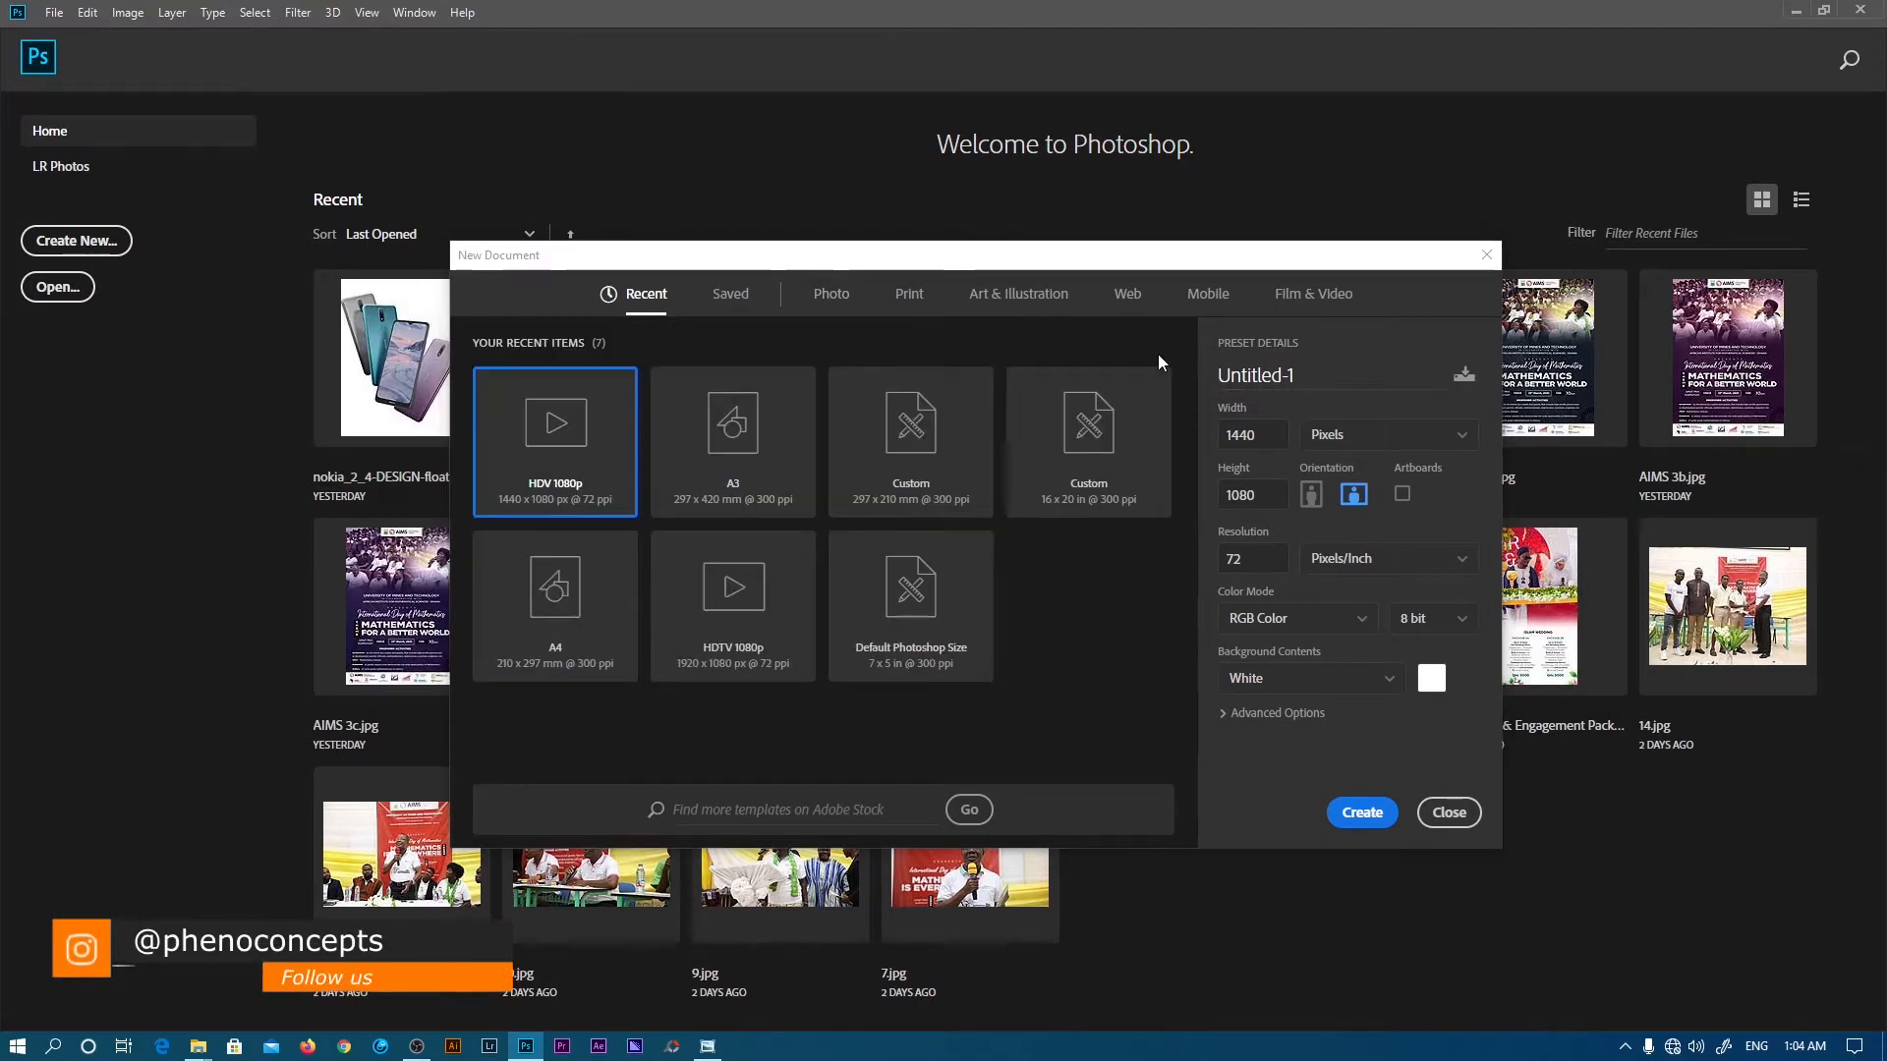
{"action": "left_click", "coordinate": [917, 300]}
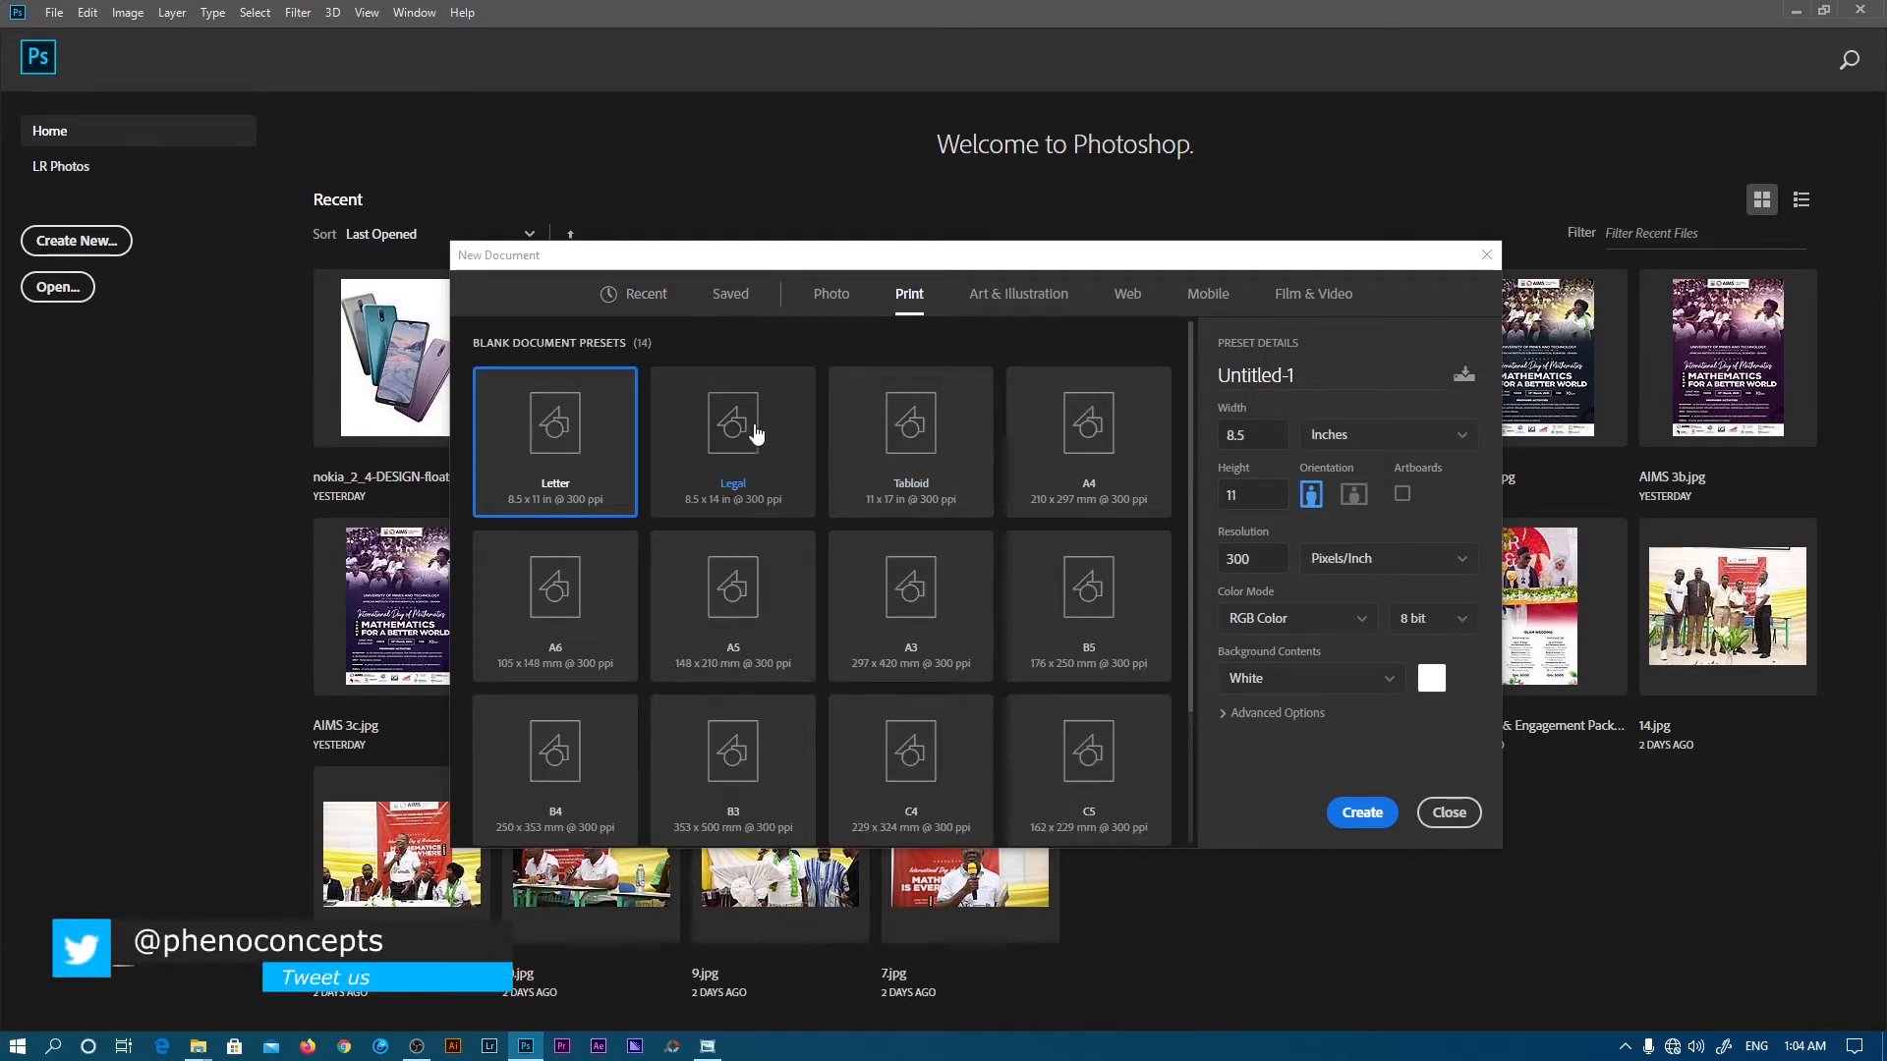
{"action": "left_click", "coordinate": [1084, 405]}
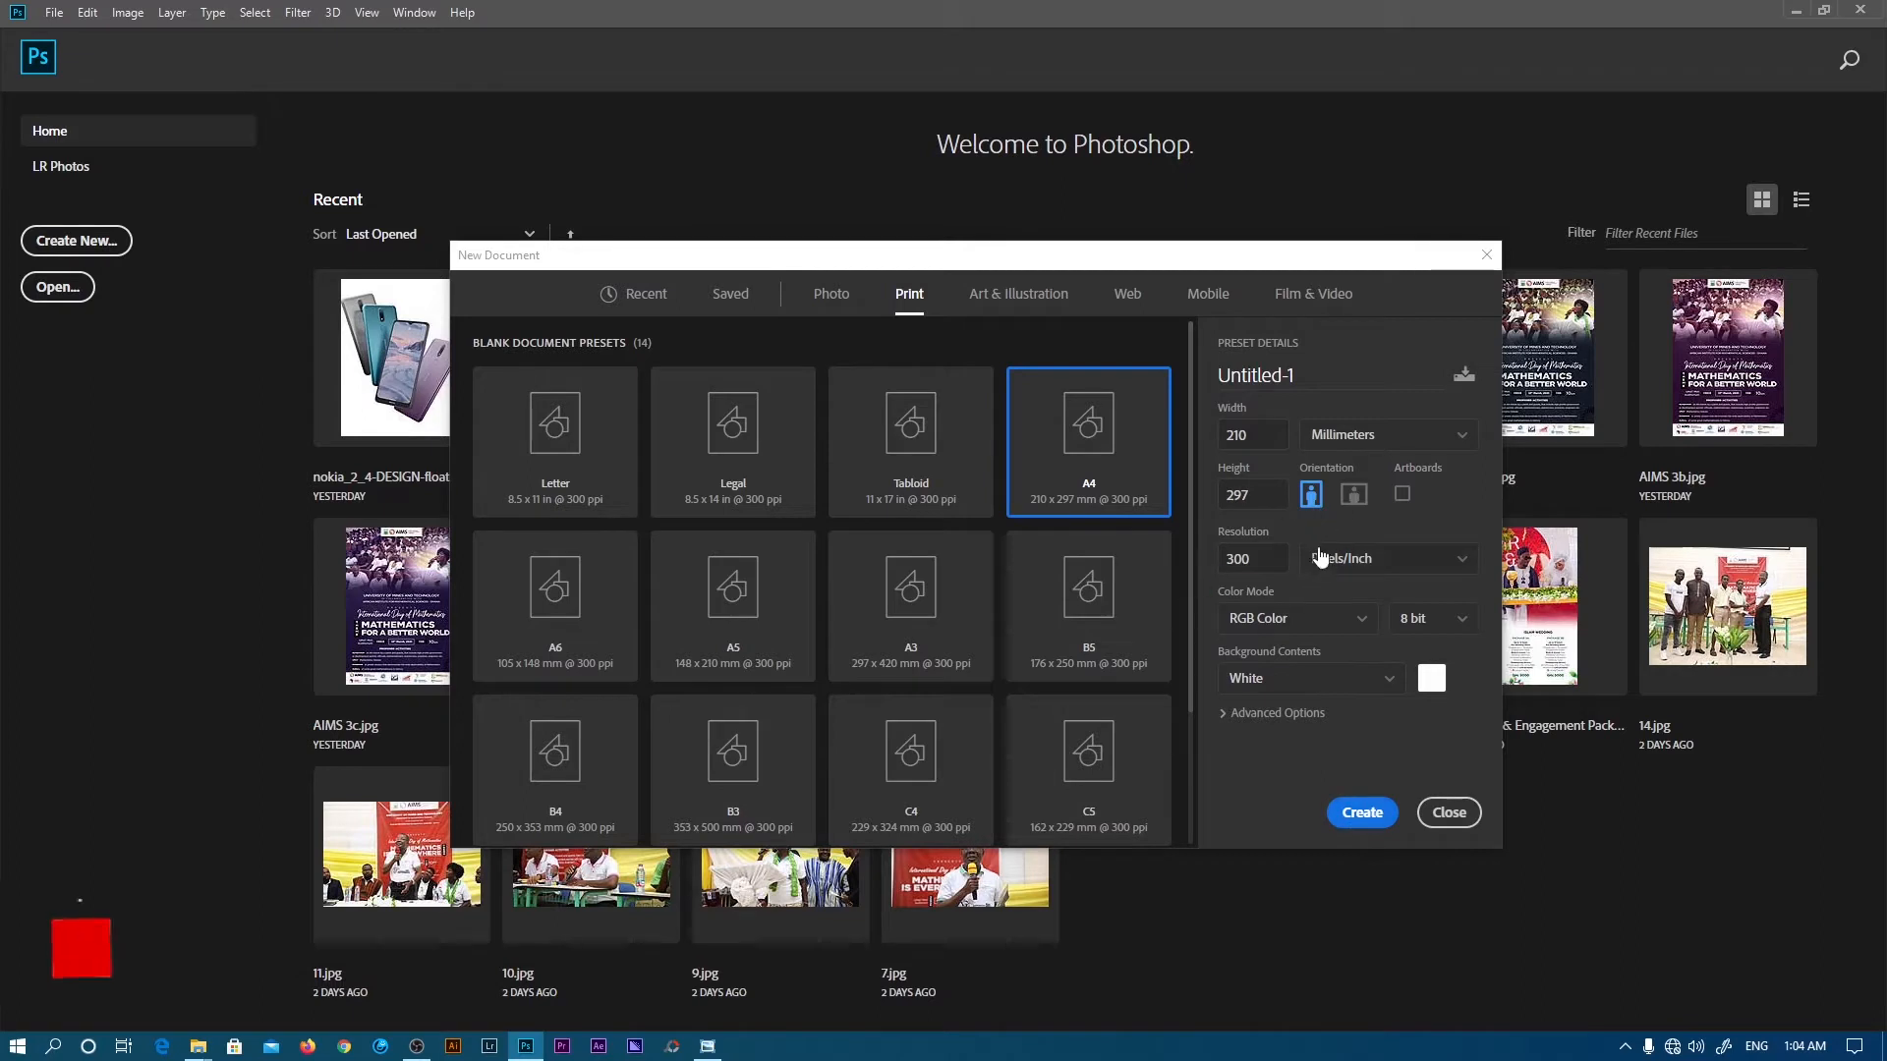
{"action": "left_click", "coordinate": [1354, 494]}
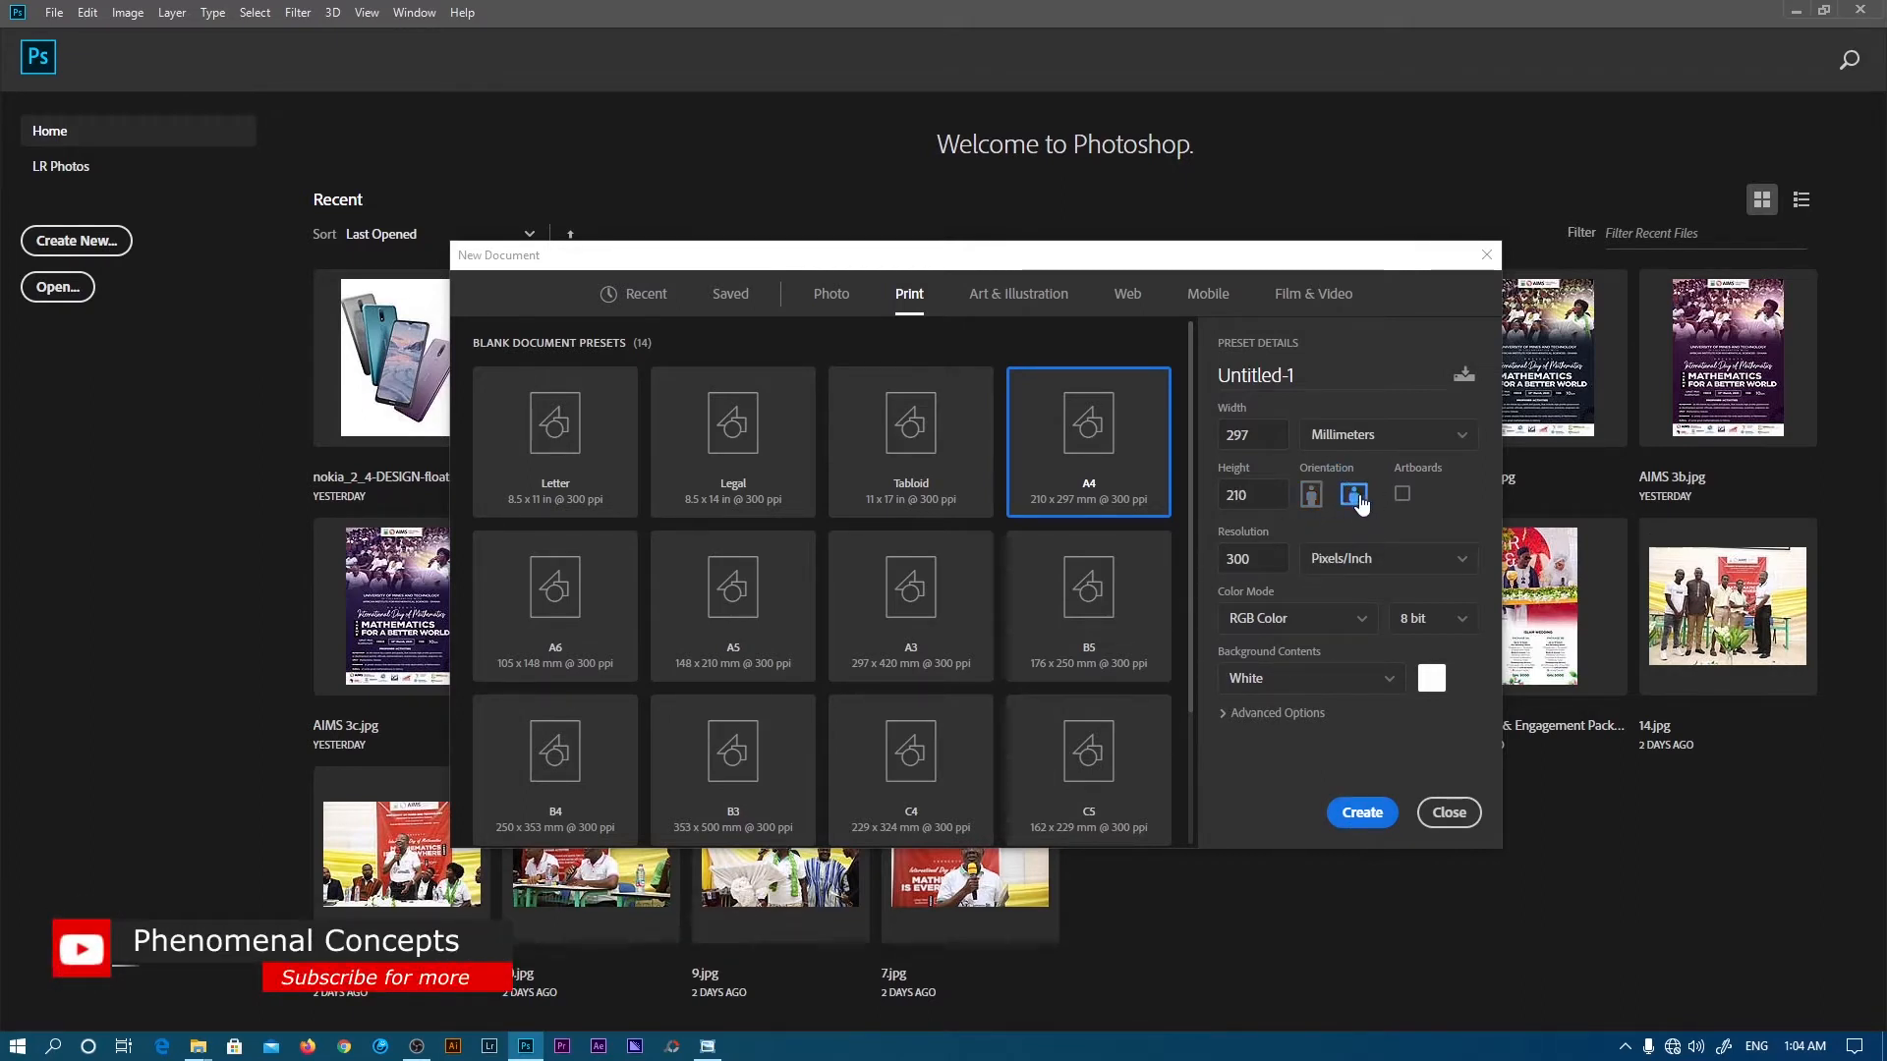
{"action": "left_click", "coordinate": [1364, 812]}
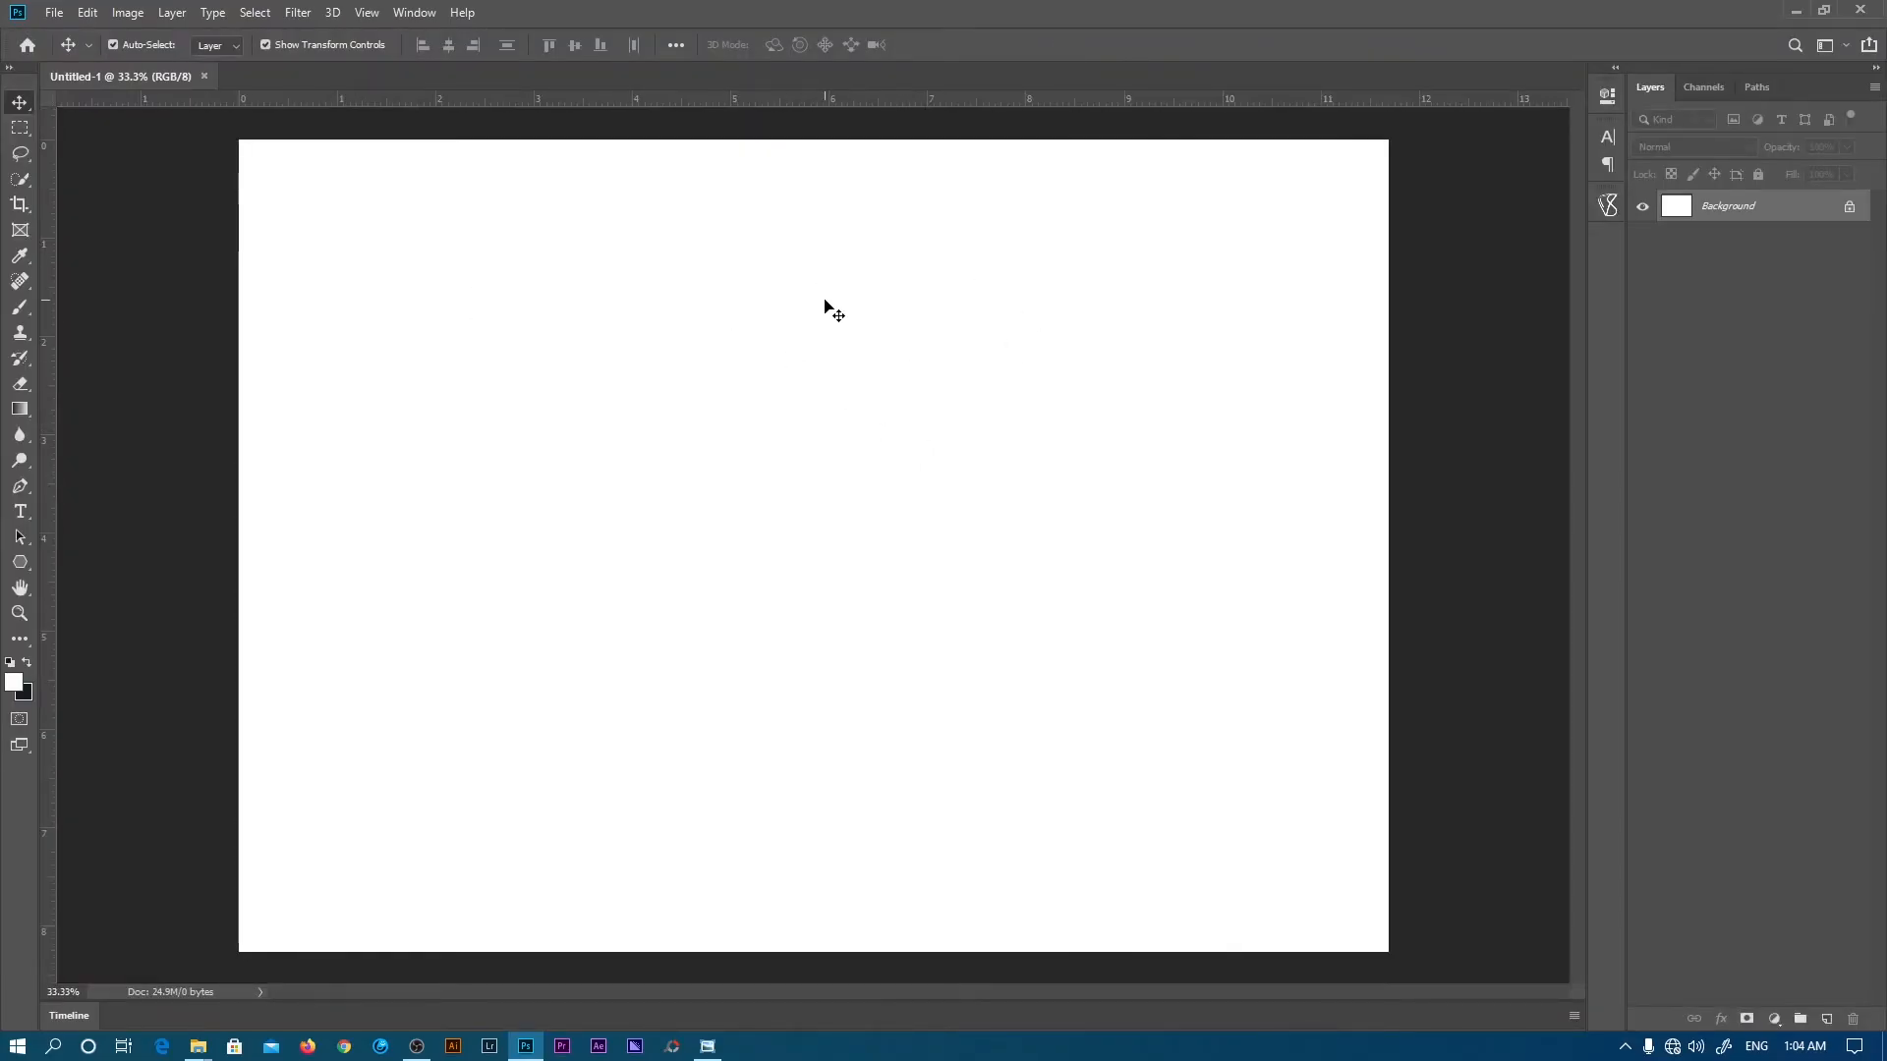
- Show the rulers and drag a vertical guide to the page's horizontal centre, about 5.7 in
{"action": "left_click", "coordinate": [133, 18]}
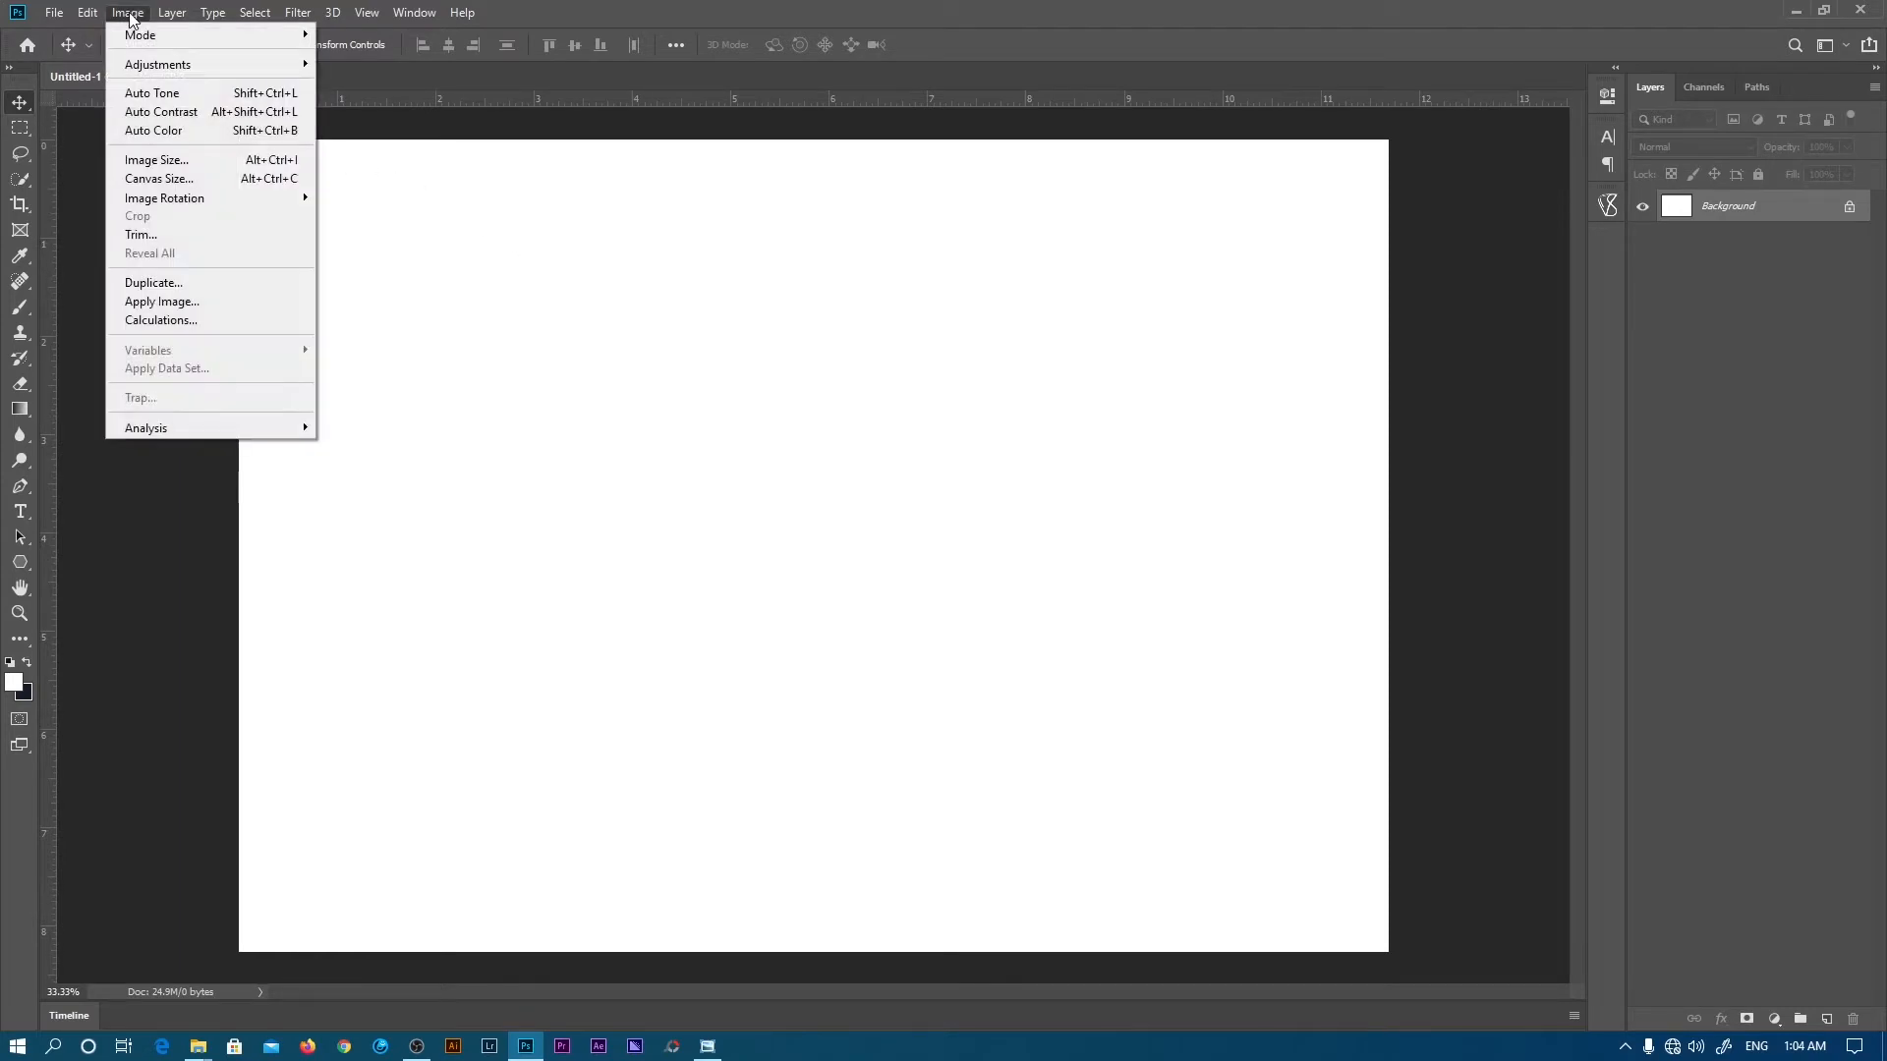
{"action": "mouse_move", "coordinate": [174, 197]}
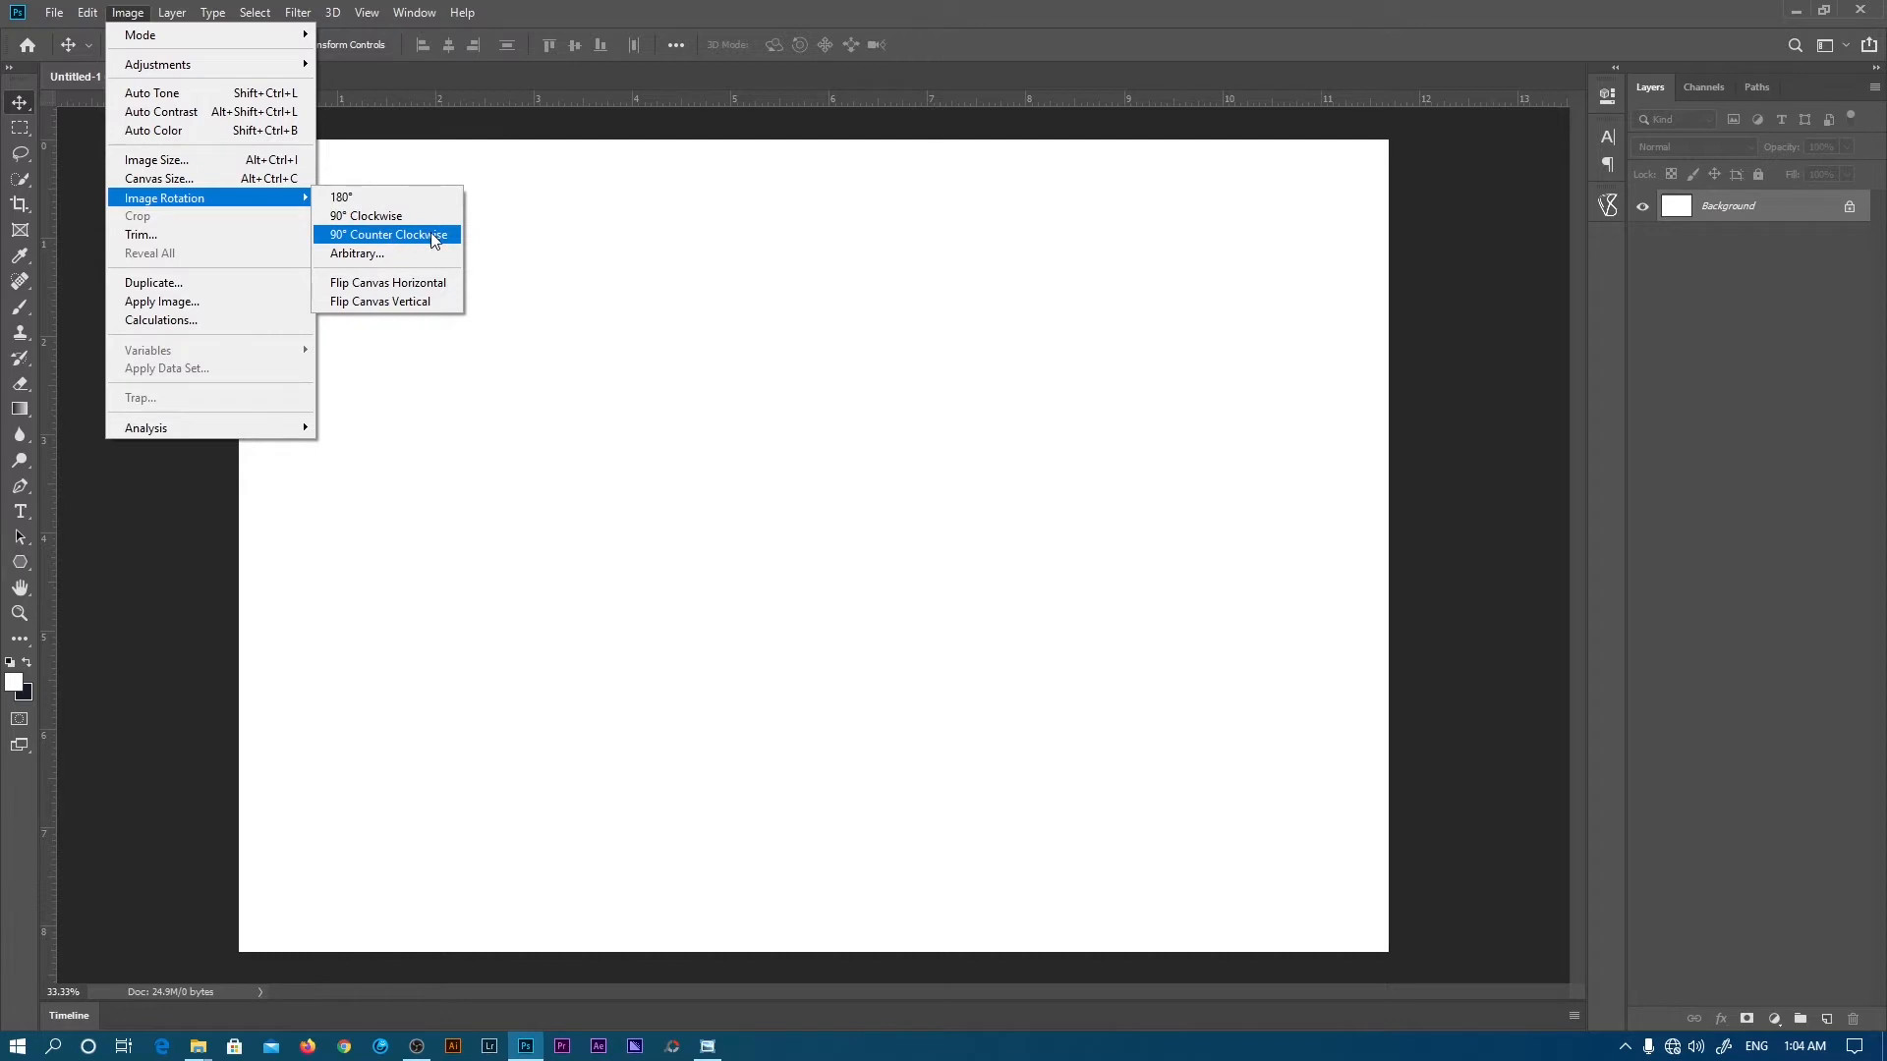
{"action": "left_click", "coordinate": [891, 321]}
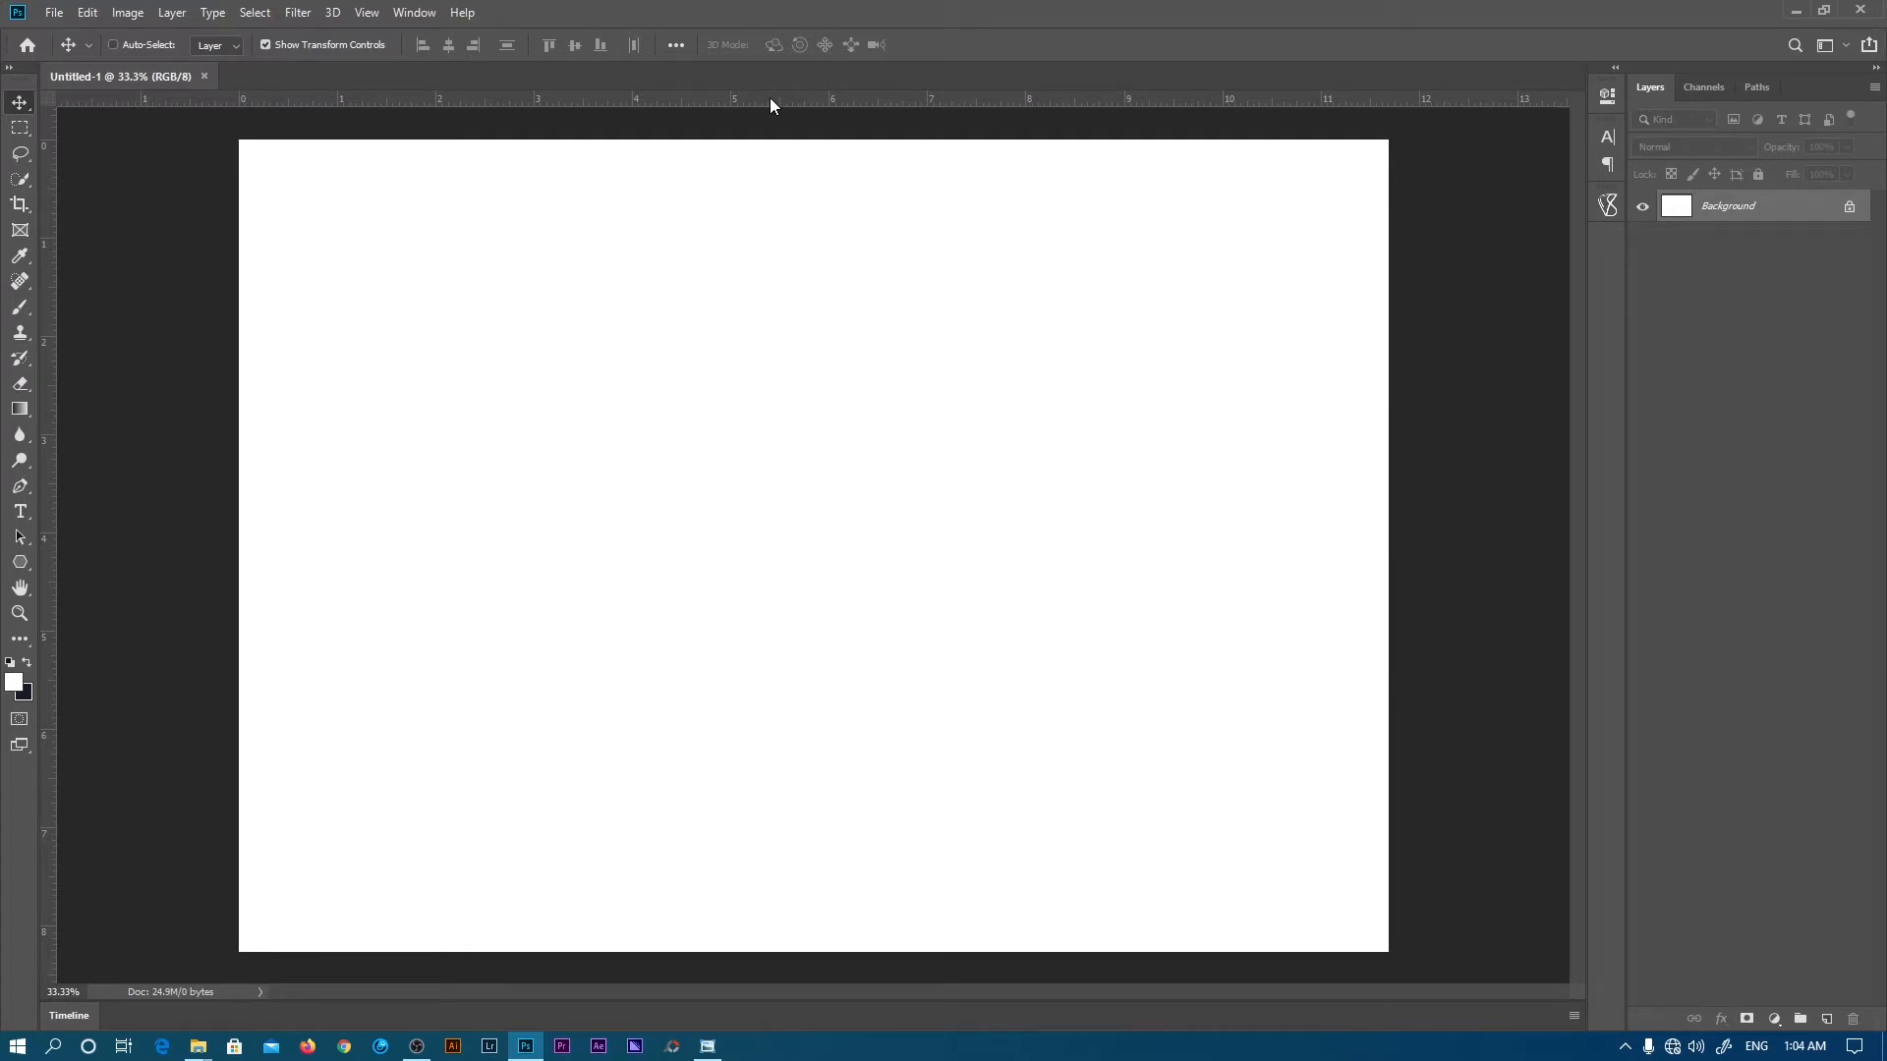
{"action": "key", "text": "ctrl+r"}
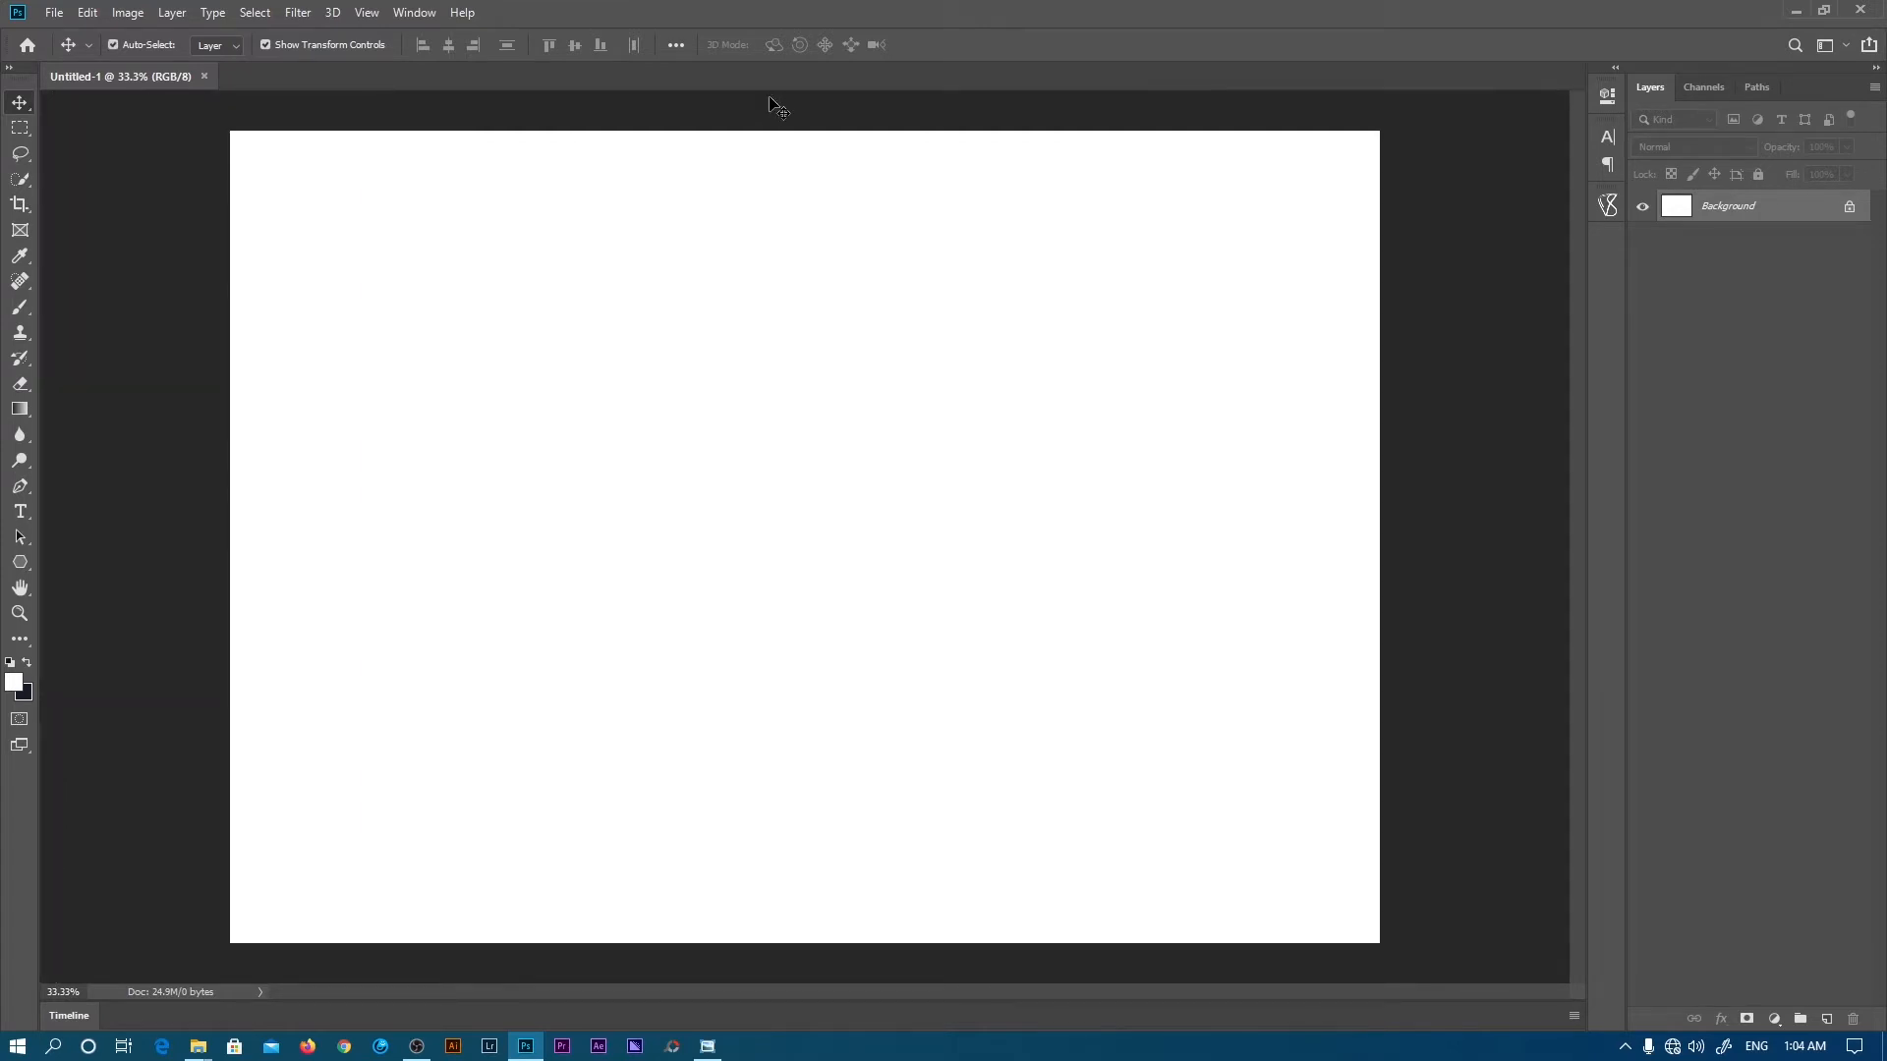
{"action": "key", "text": "ctrl+r"}
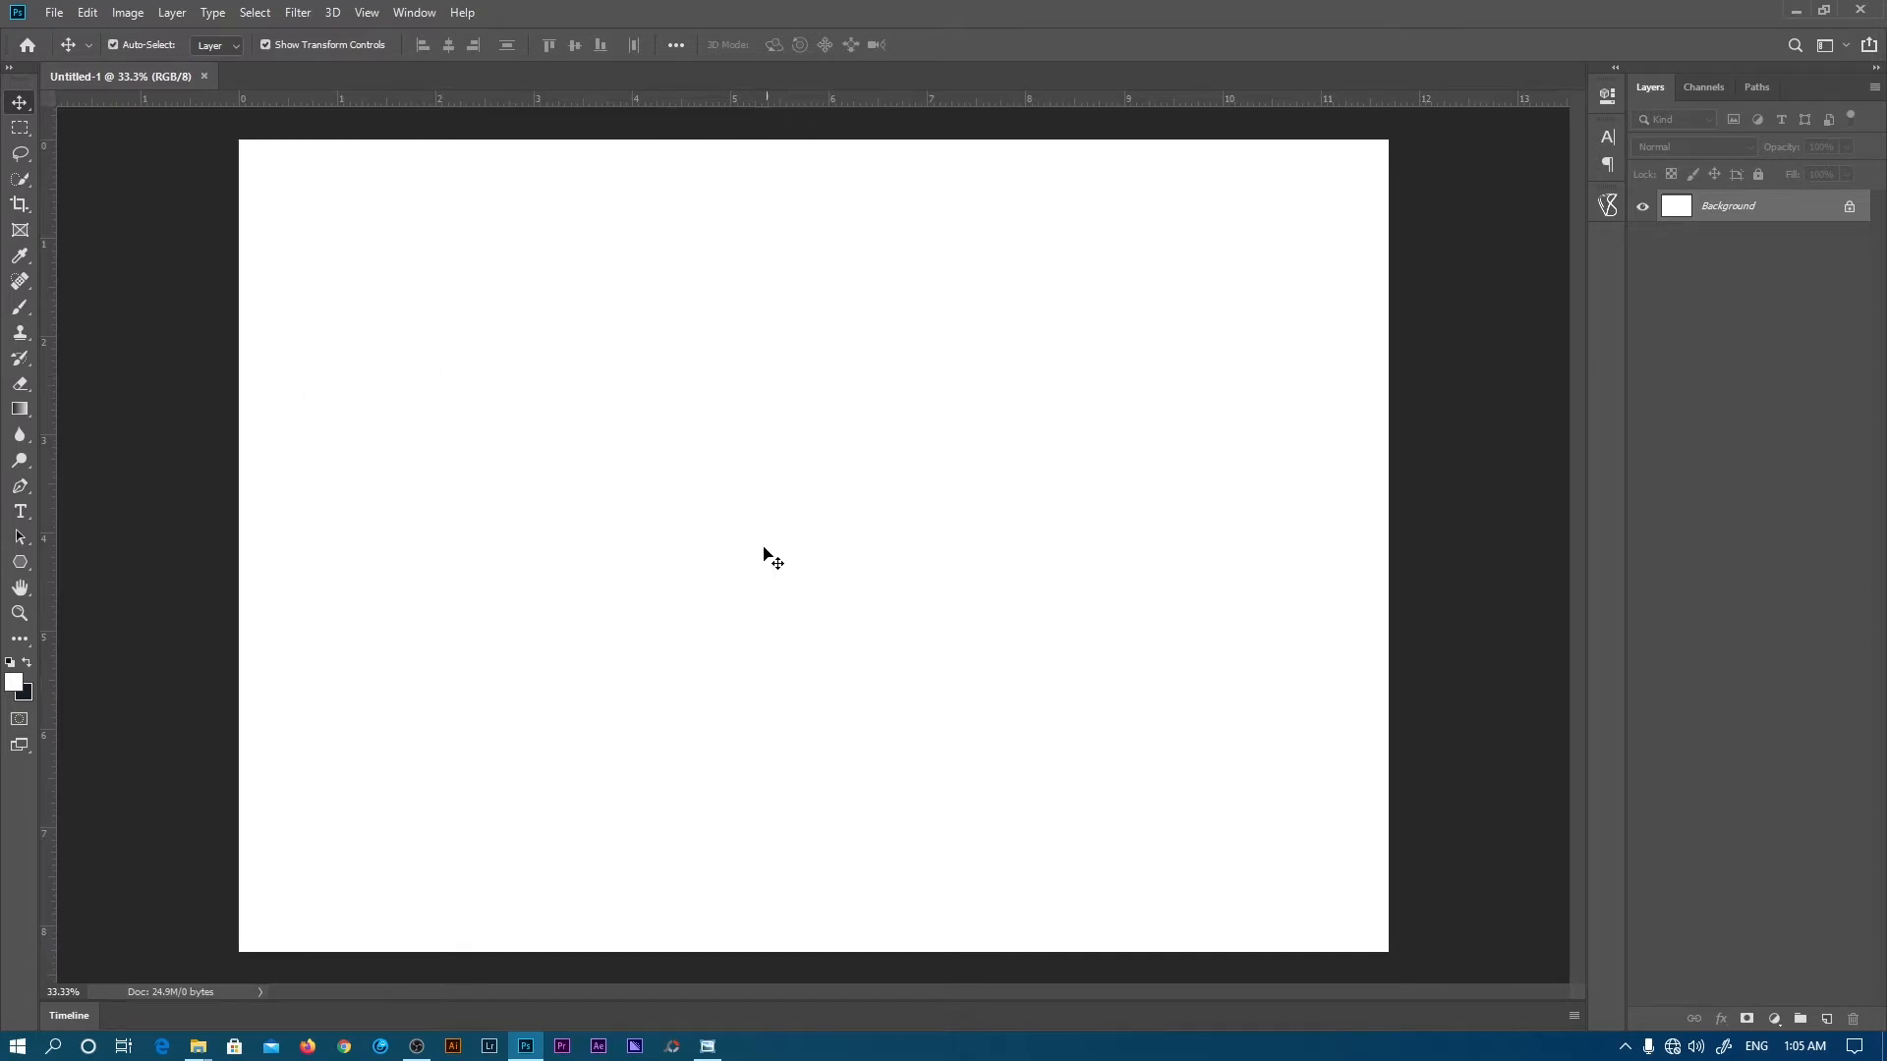
{"action": "left_click_drag", "start_coordinate": [47, 511], "coordinate": [813, 511]}
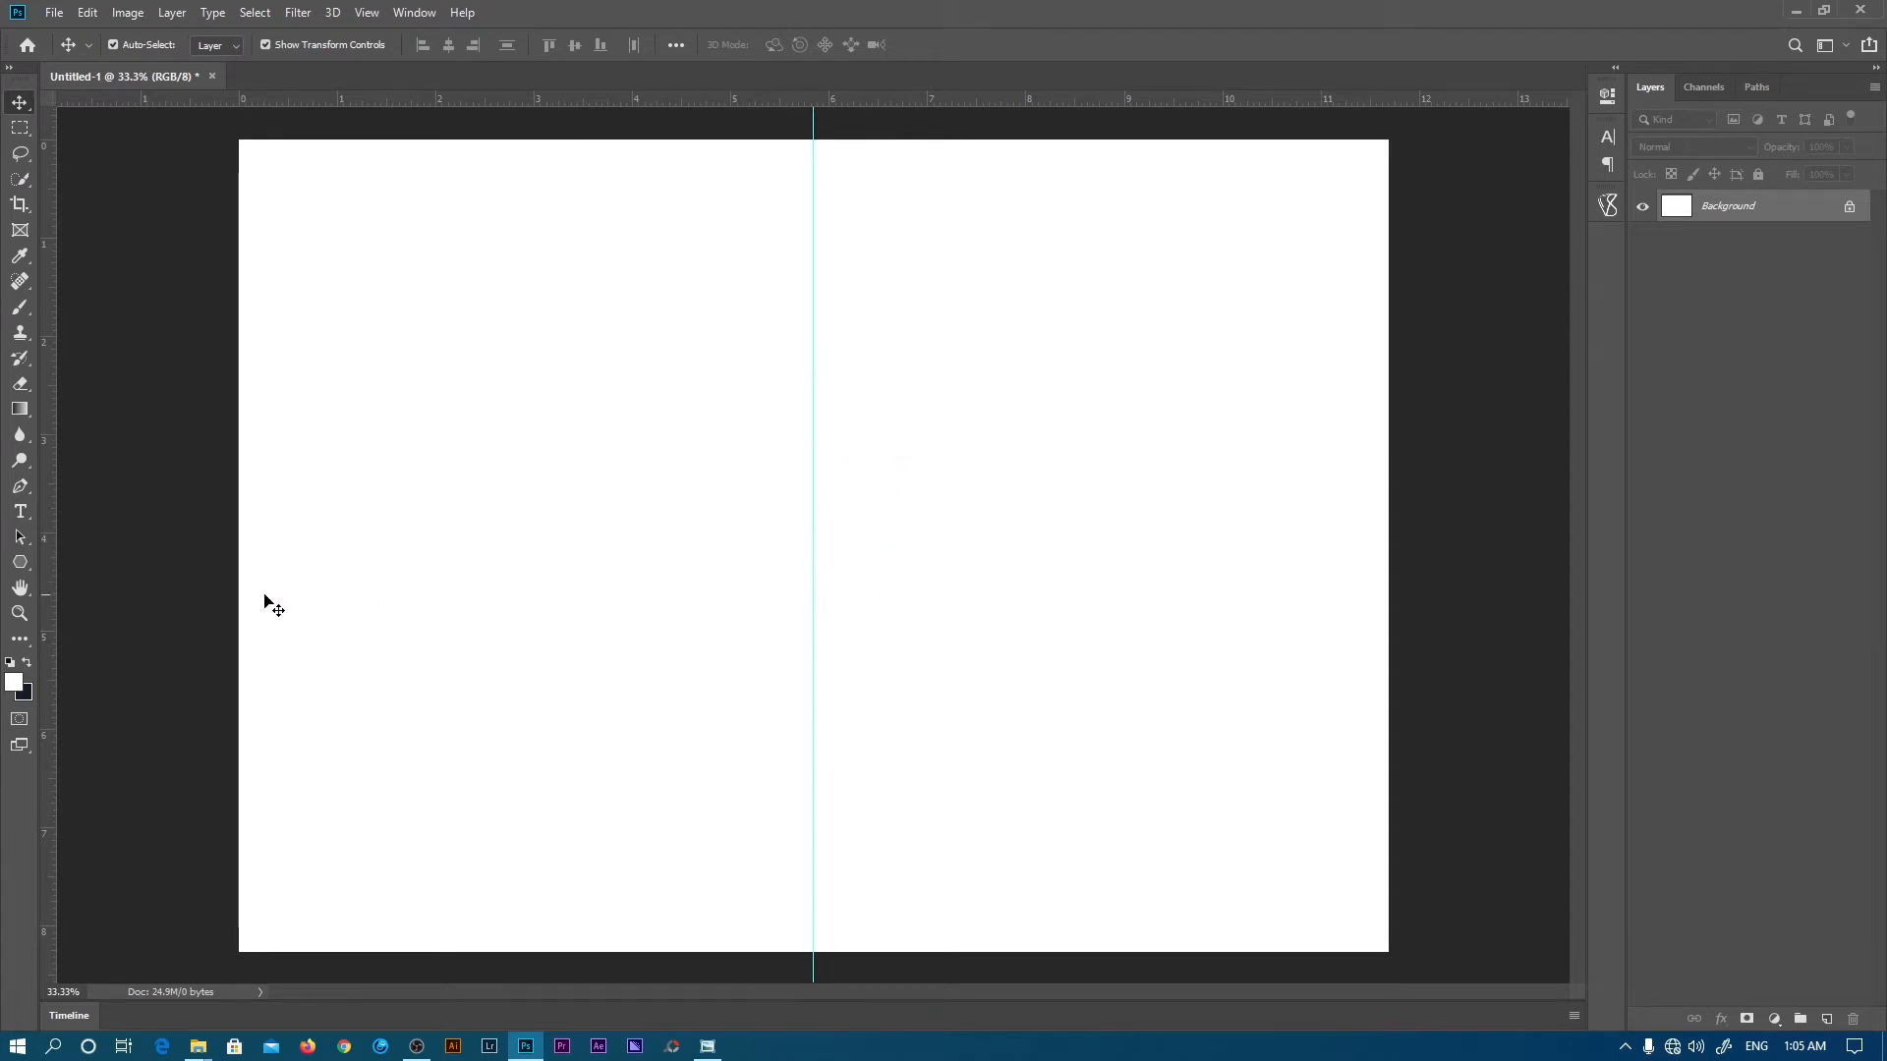
- Draw a white rectangle, Rectangle 1, covering almost the whole page, and zoom into its corner
{"action": "left_click", "coordinate": [30, 563]}
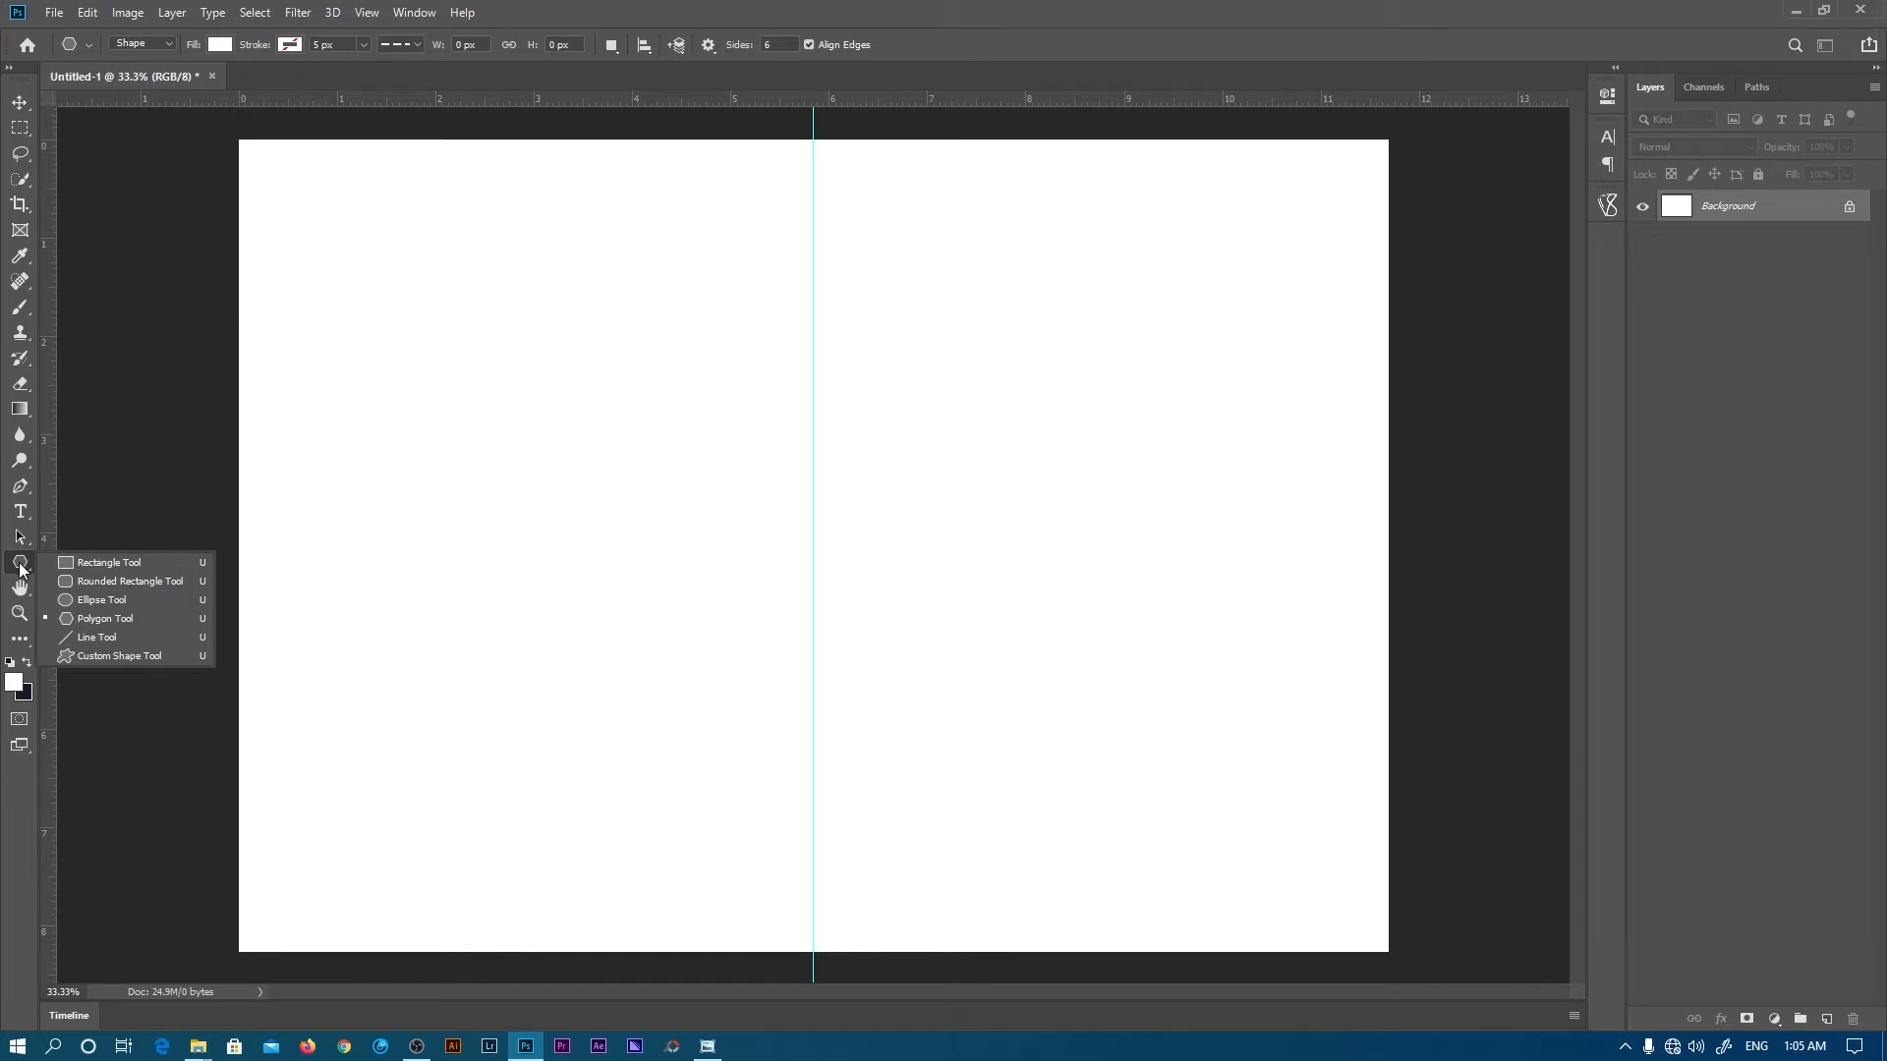
{"action": "left_click", "coordinate": [120, 563]}
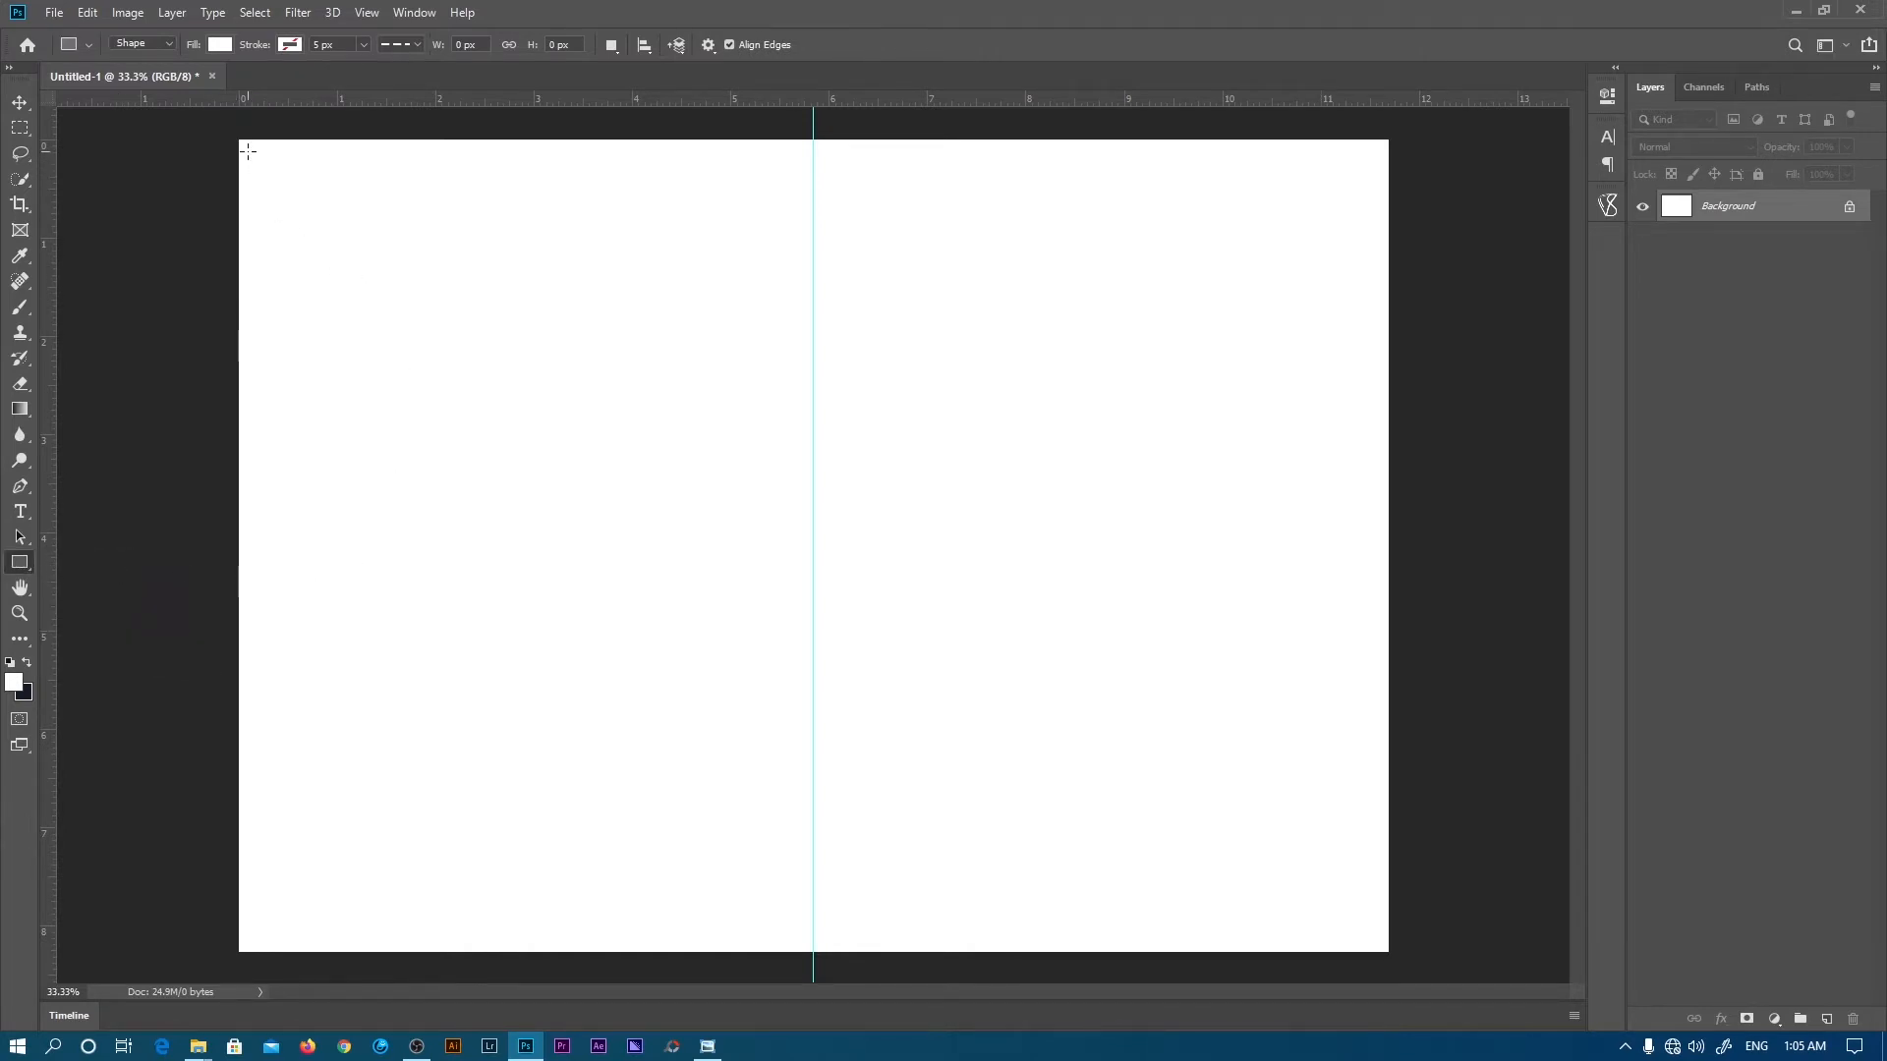
{"action": "left_click_drag", "start_coordinate": [251, 149], "coordinate": [1377, 940]}
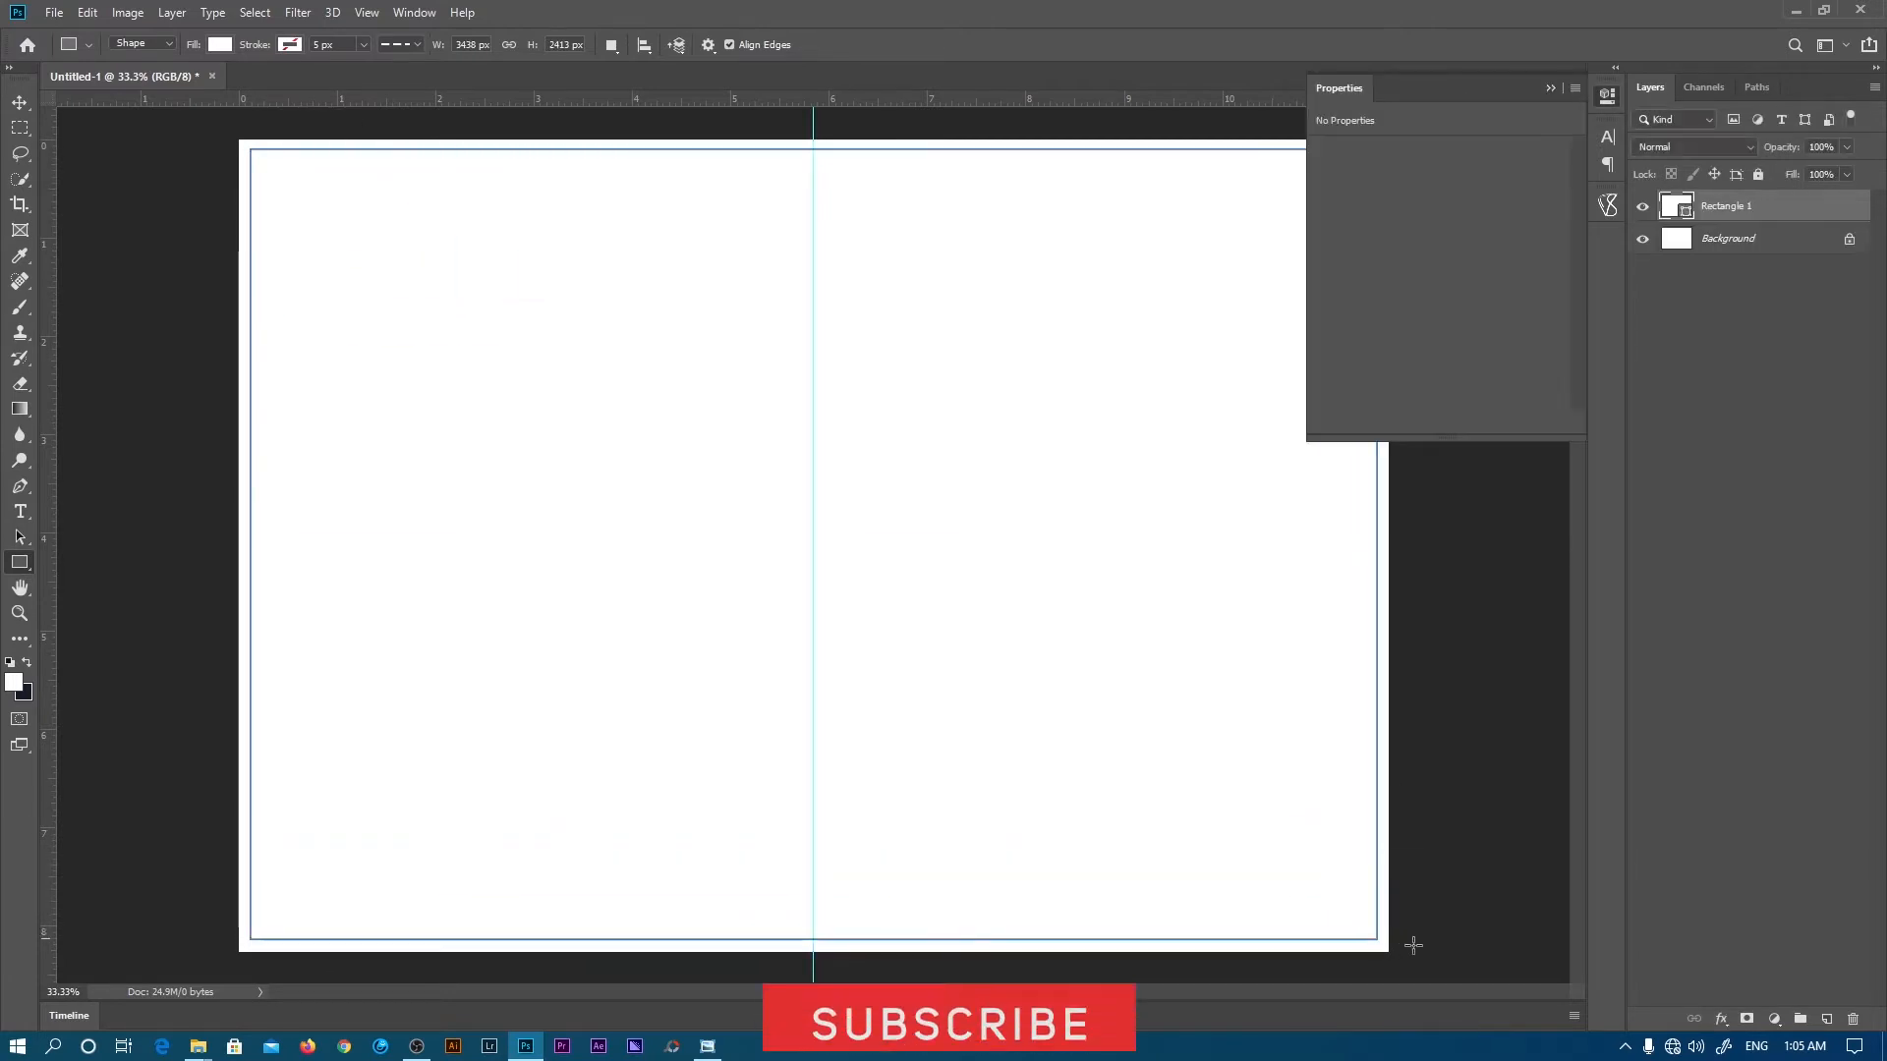
{"action": "left_click", "coordinate": [1608, 96]}
{"action": "key", "text": "z"}
{"action": "left_click_drag", "start_coordinate": [1415, 151], "coordinate": [999, 485]}
{"action": "left_click_drag", "start_coordinate": [1107, 461], "coordinate": [1205, 442]}
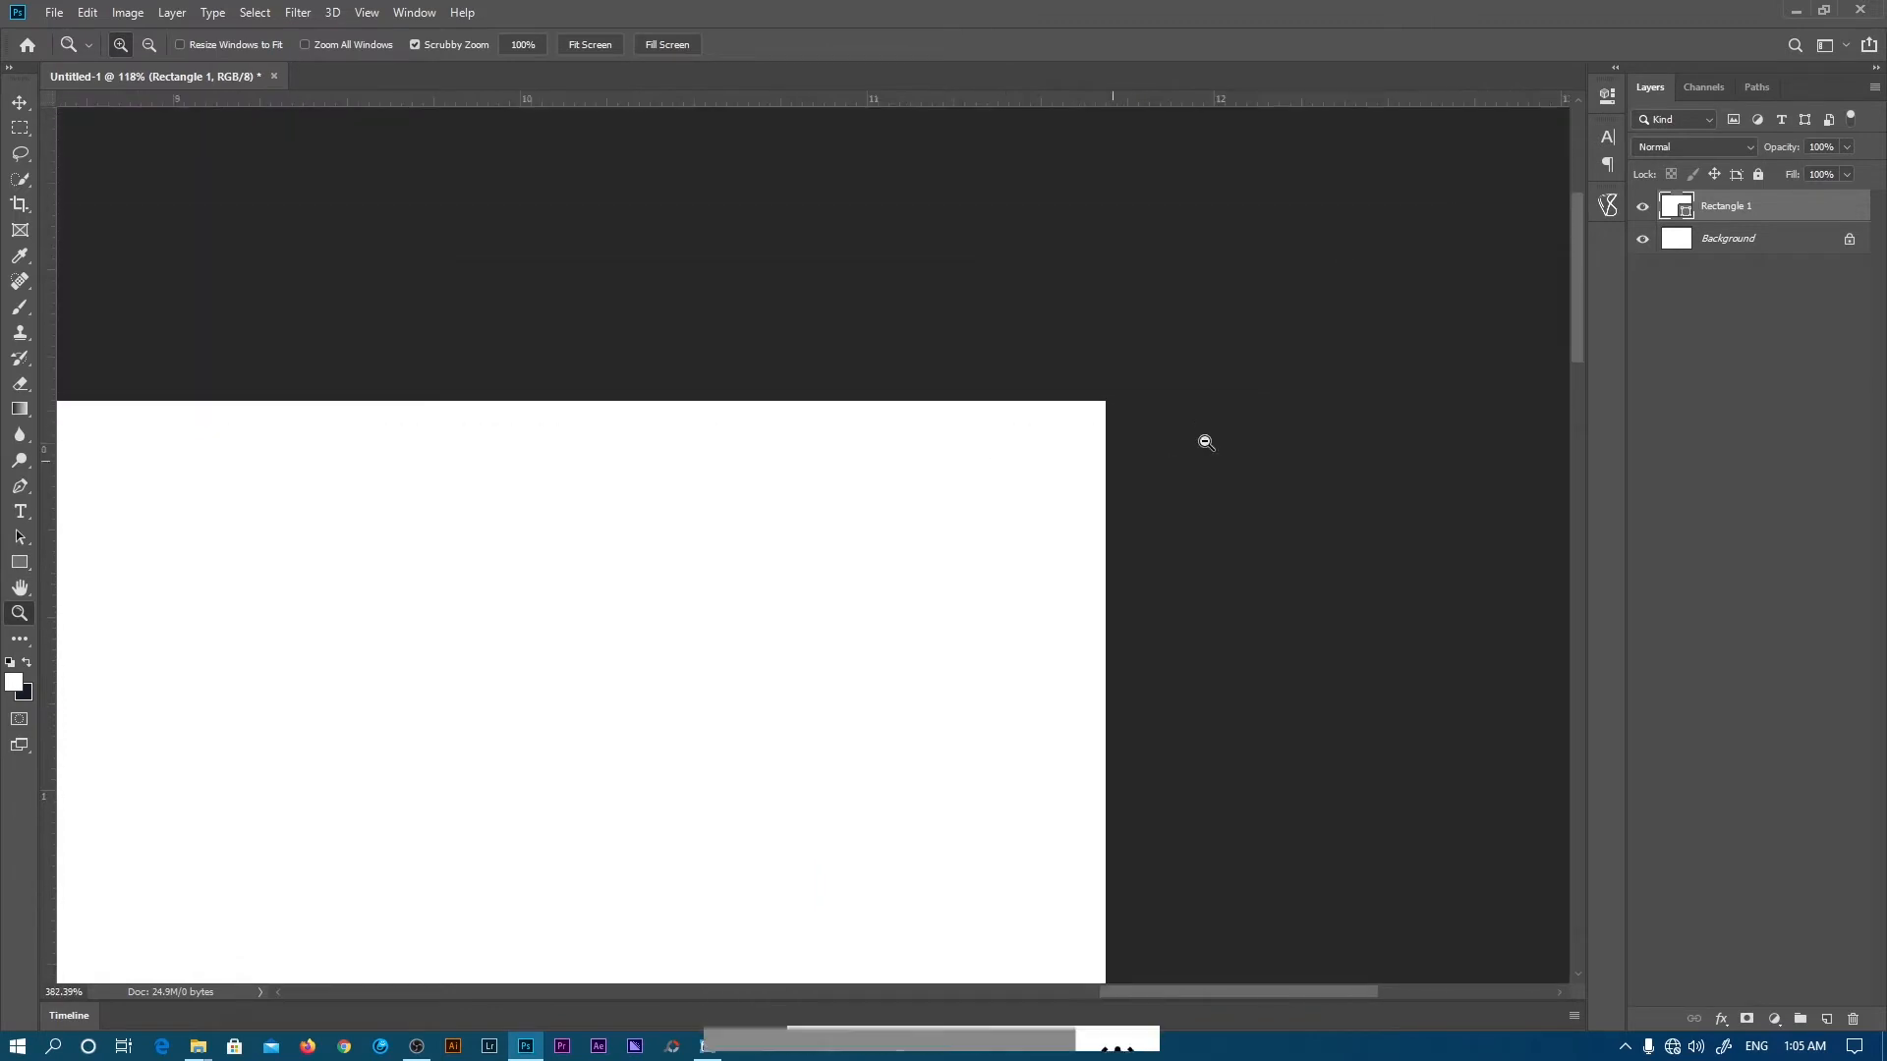
- Adjust the rectangle's edges to leave a thin margin on every side, then fit the page on screen
{"action": "key", "text": "v"}
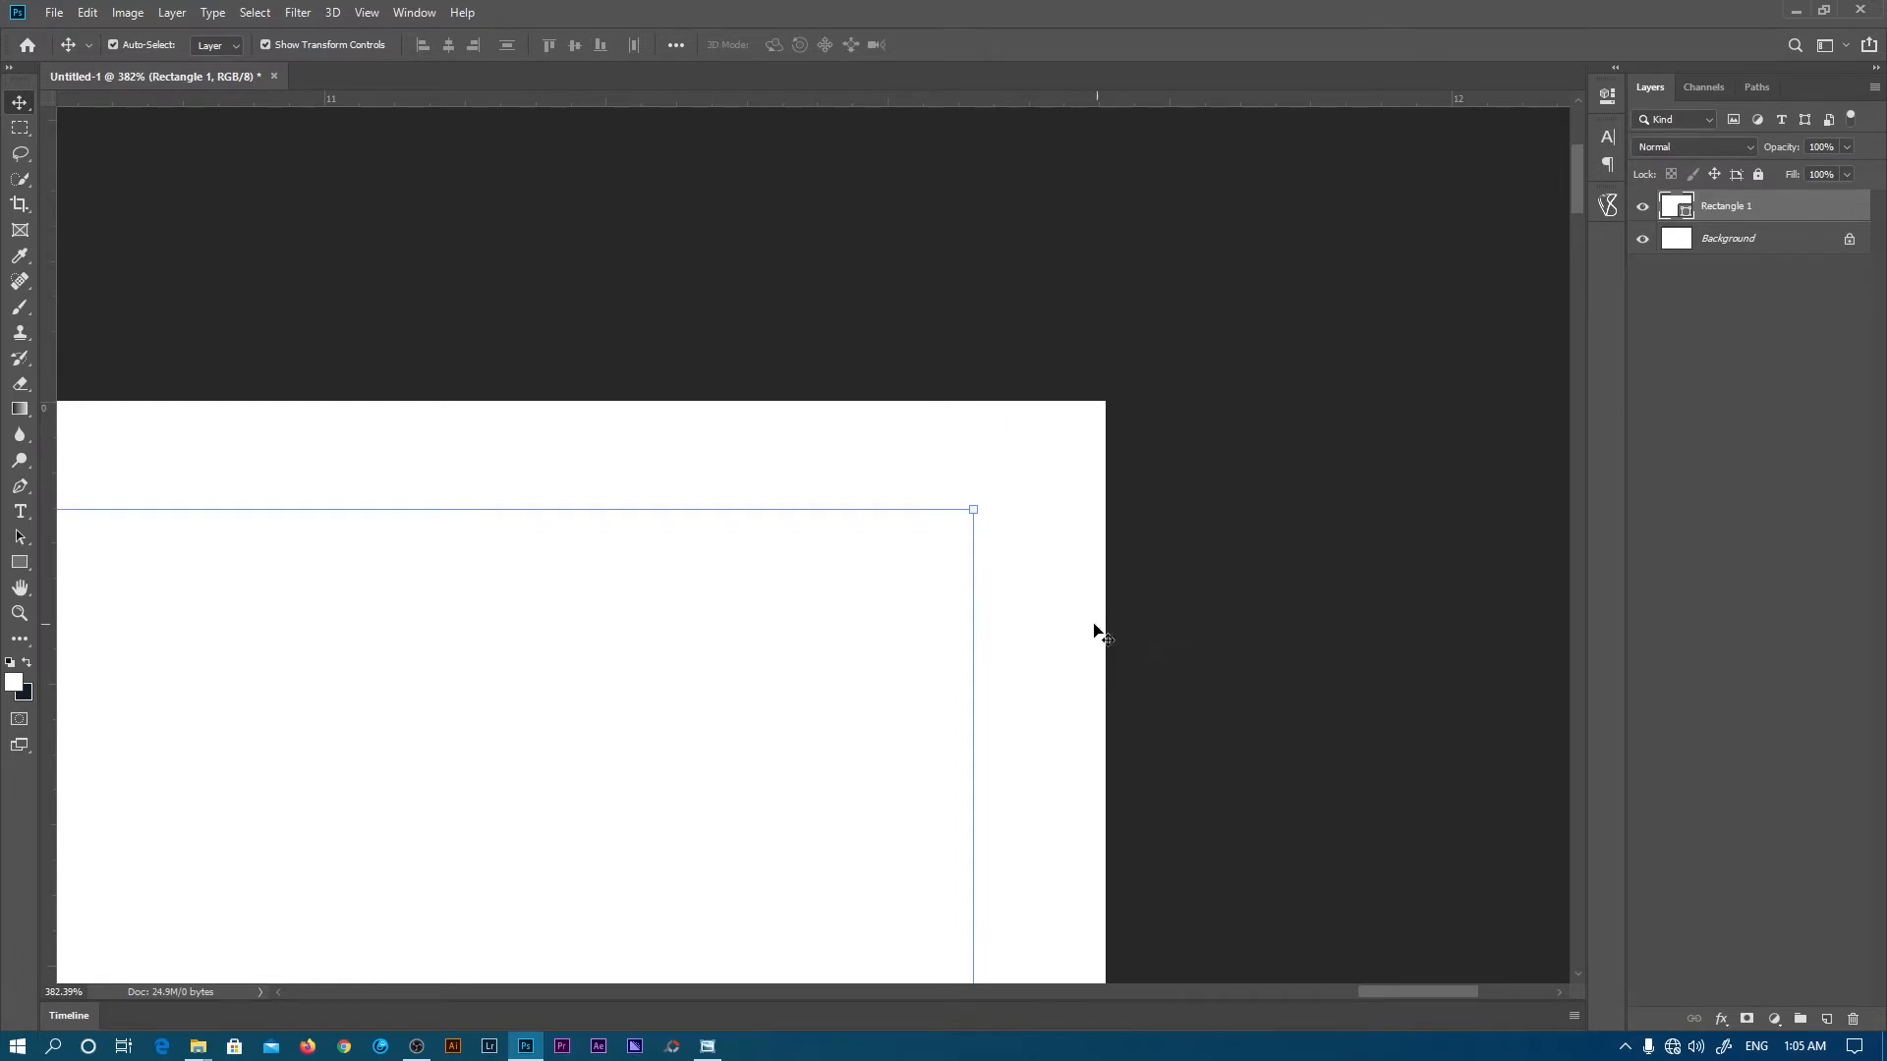
{"action": "left_click_drag", "start_coordinate": [978, 624], "coordinate": [996, 624]}
{"action": "left_click_drag", "start_coordinate": [1436, 986], "coordinate": [438, 993]}
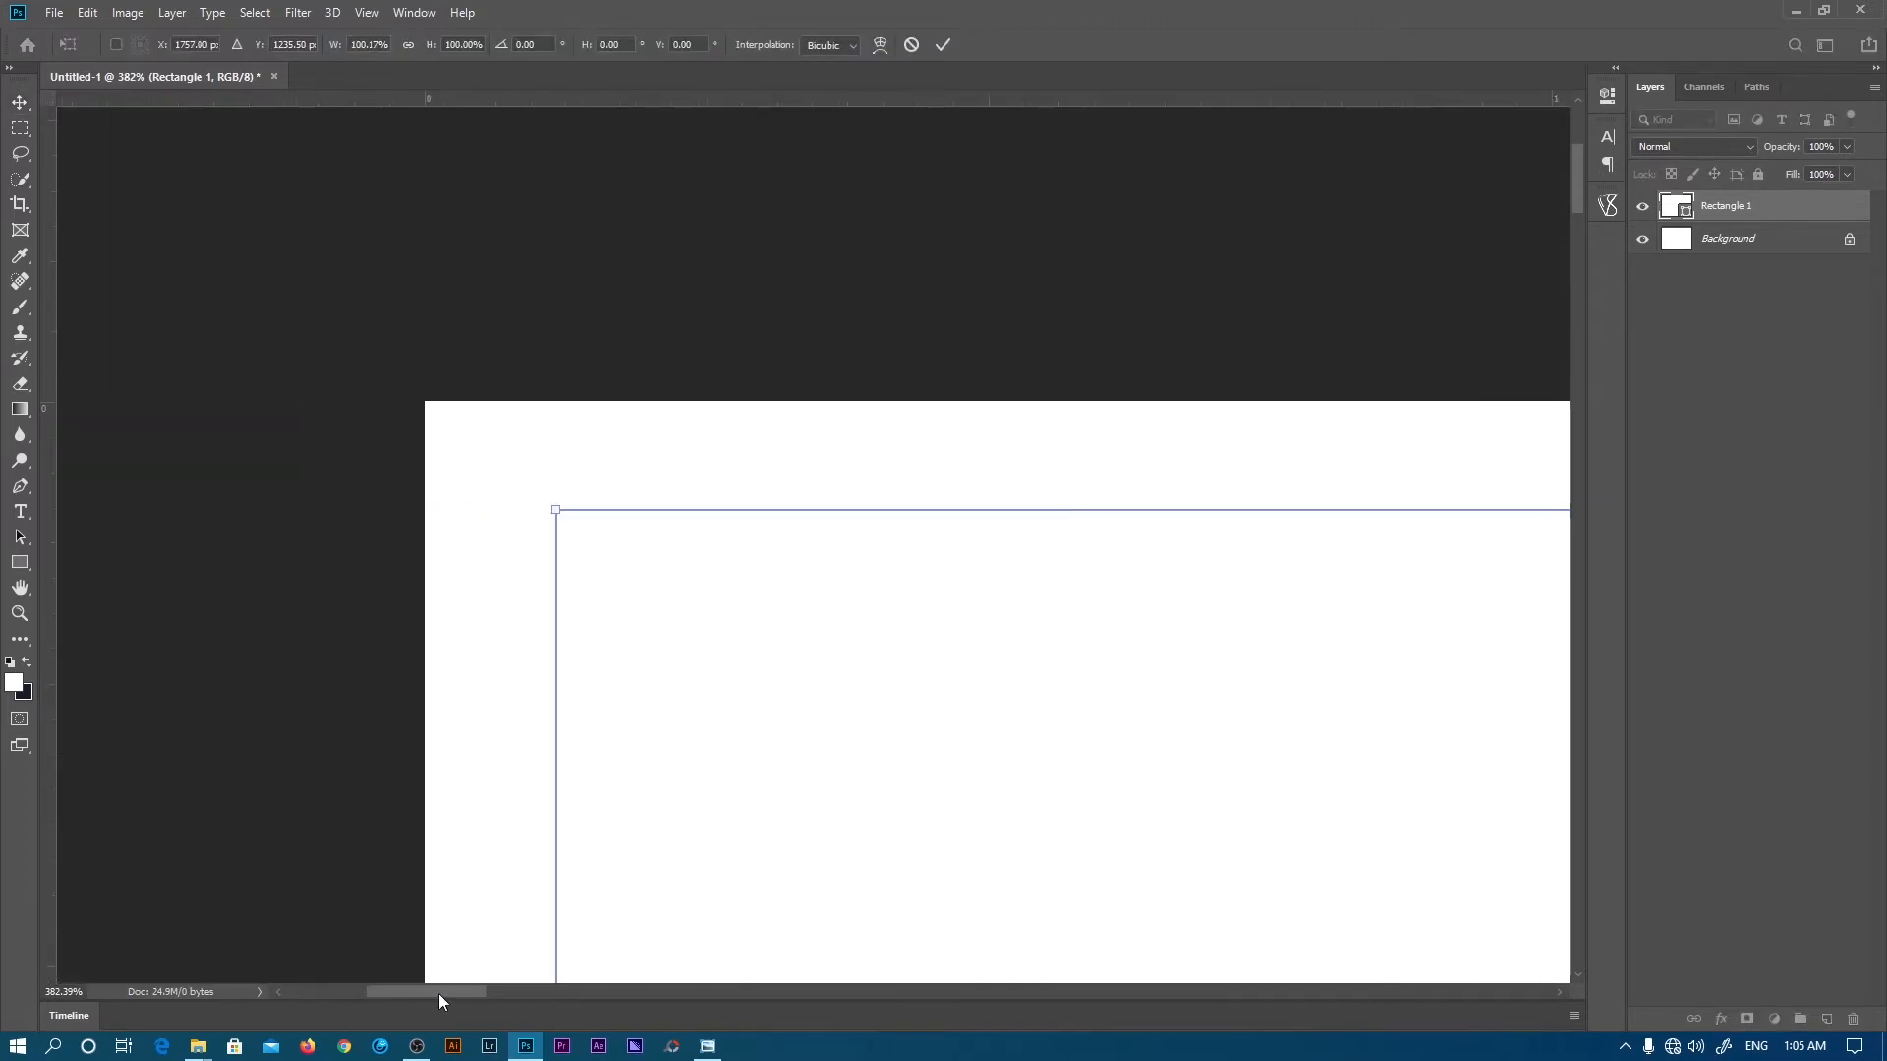
{"action": "left_click_drag", "start_coordinate": [556, 545], "coordinate": [549, 546]}
{"action": "left_click_drag", "start_coordinate": [1576, 192], "coordinate": [1547, 882]}
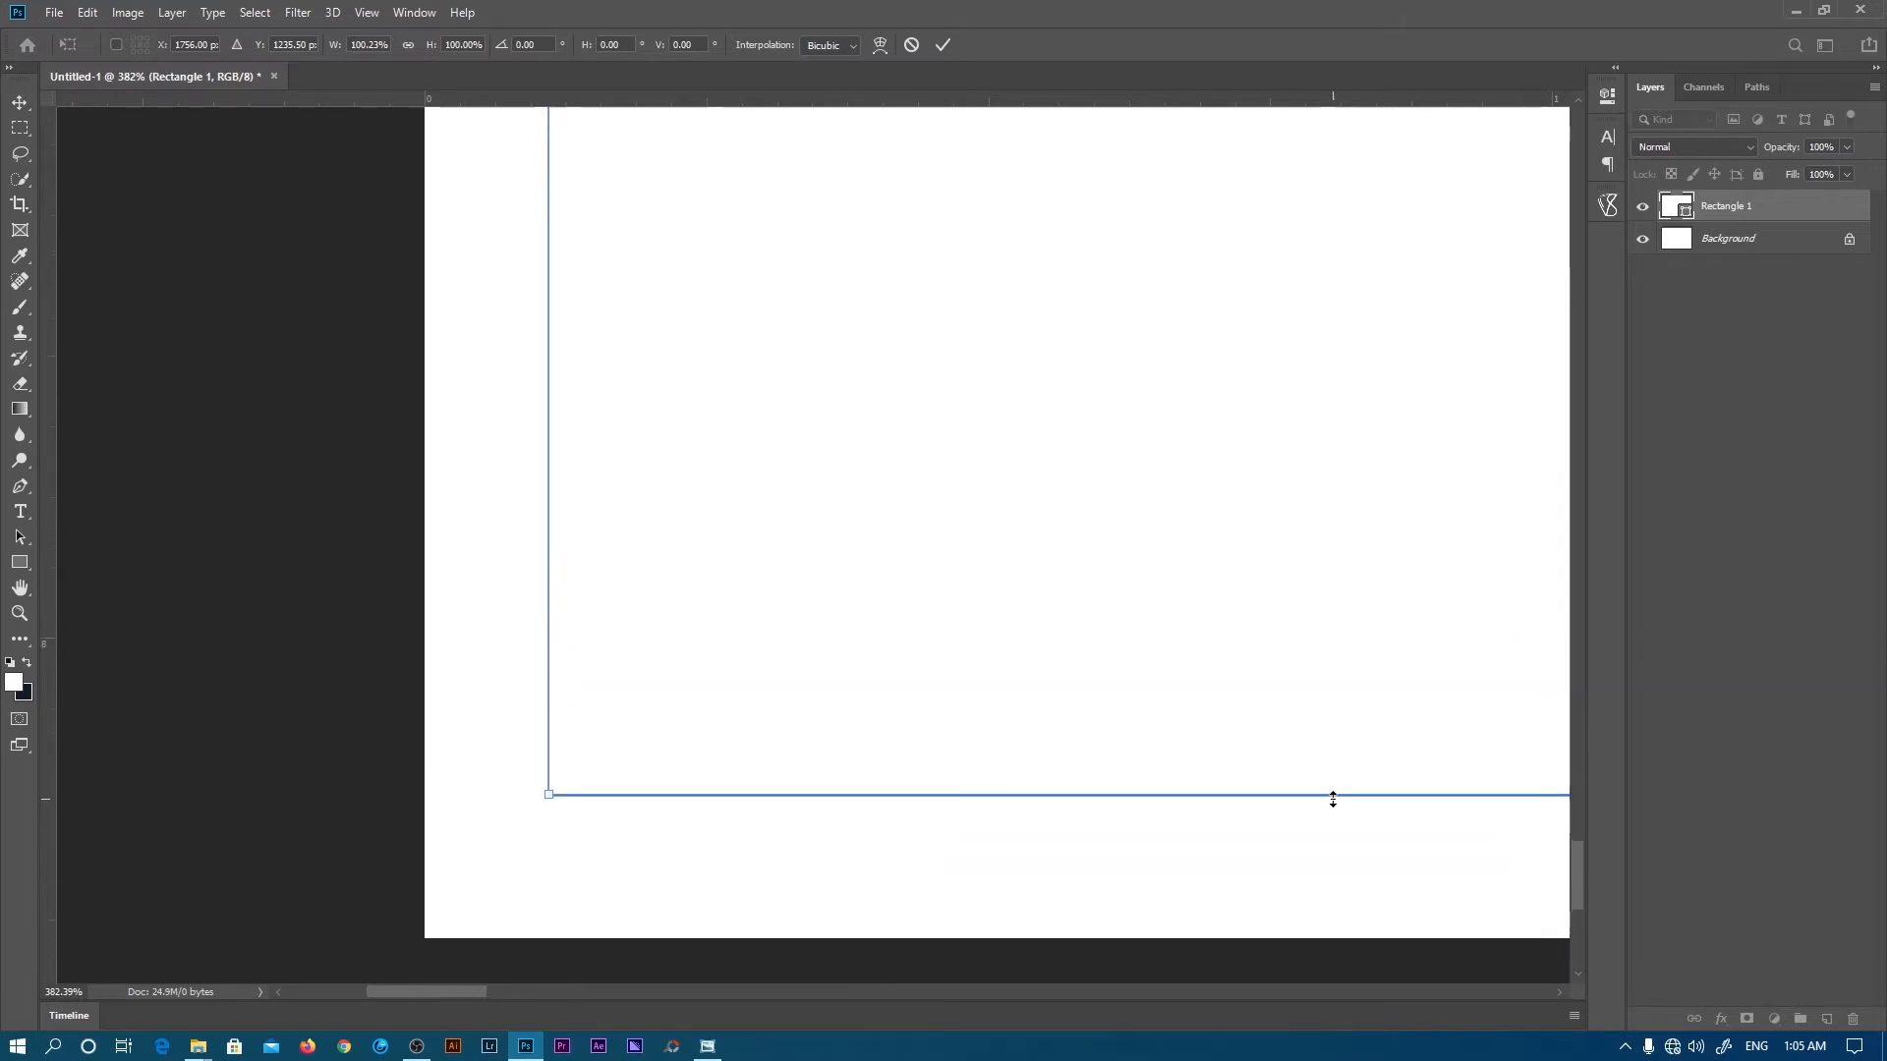
{"action": "left_click_drag", "start_coordinate": [1333, 799], "coordinate": [1326, 806]}
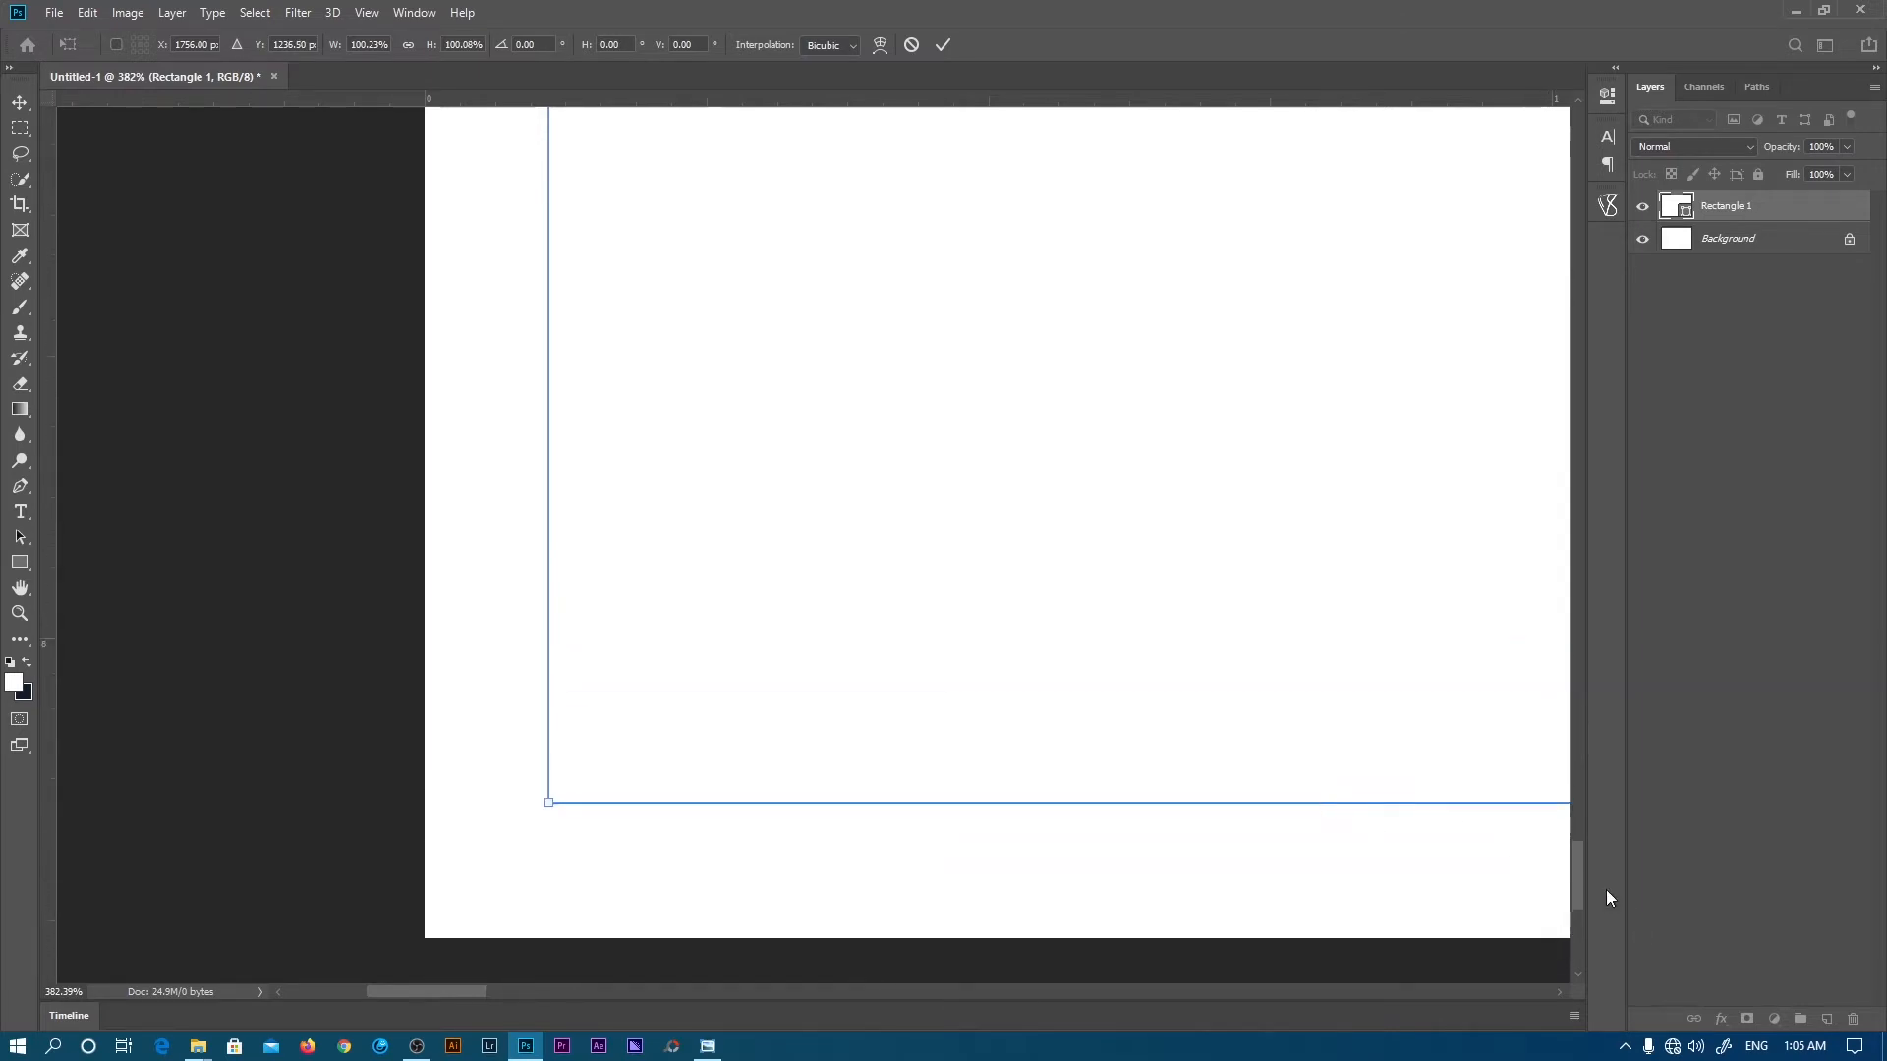
{"action": "left_click", "coordinate": [941, 48]}
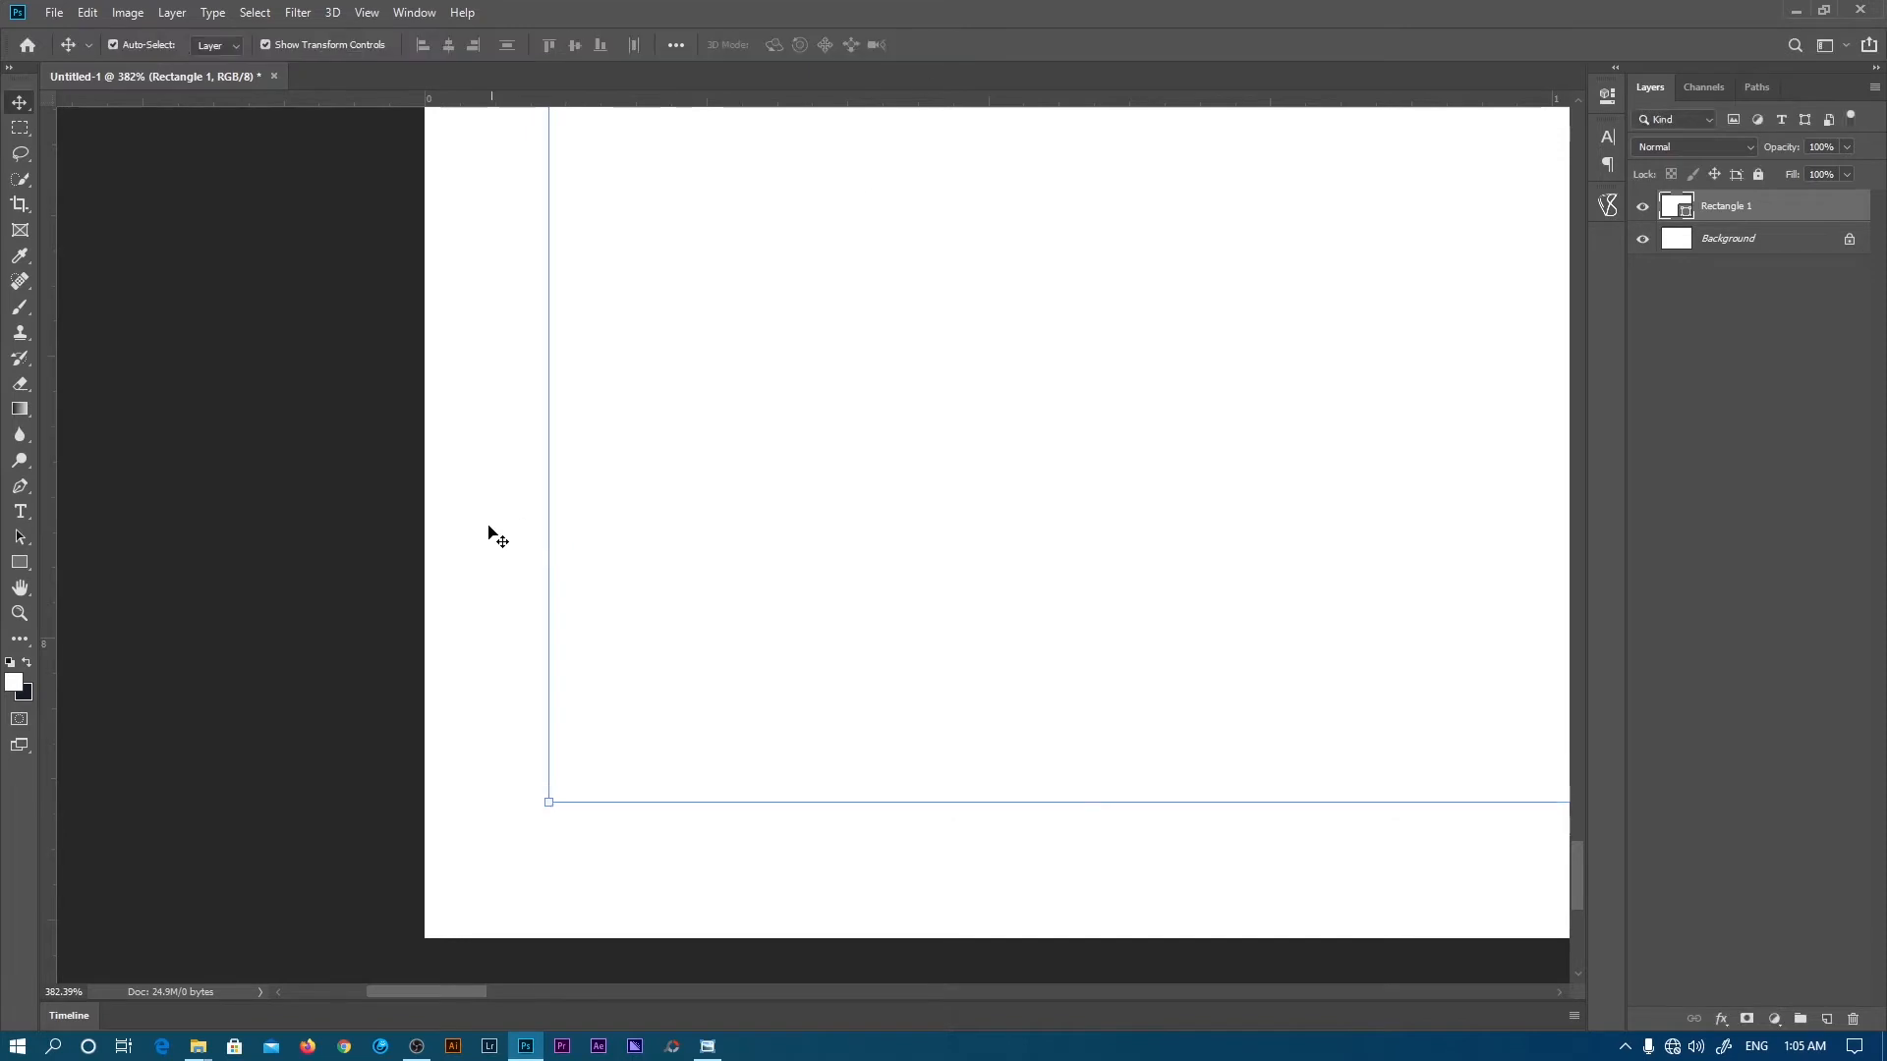
{"action": "left_click", "coordinate": [19, 614]}
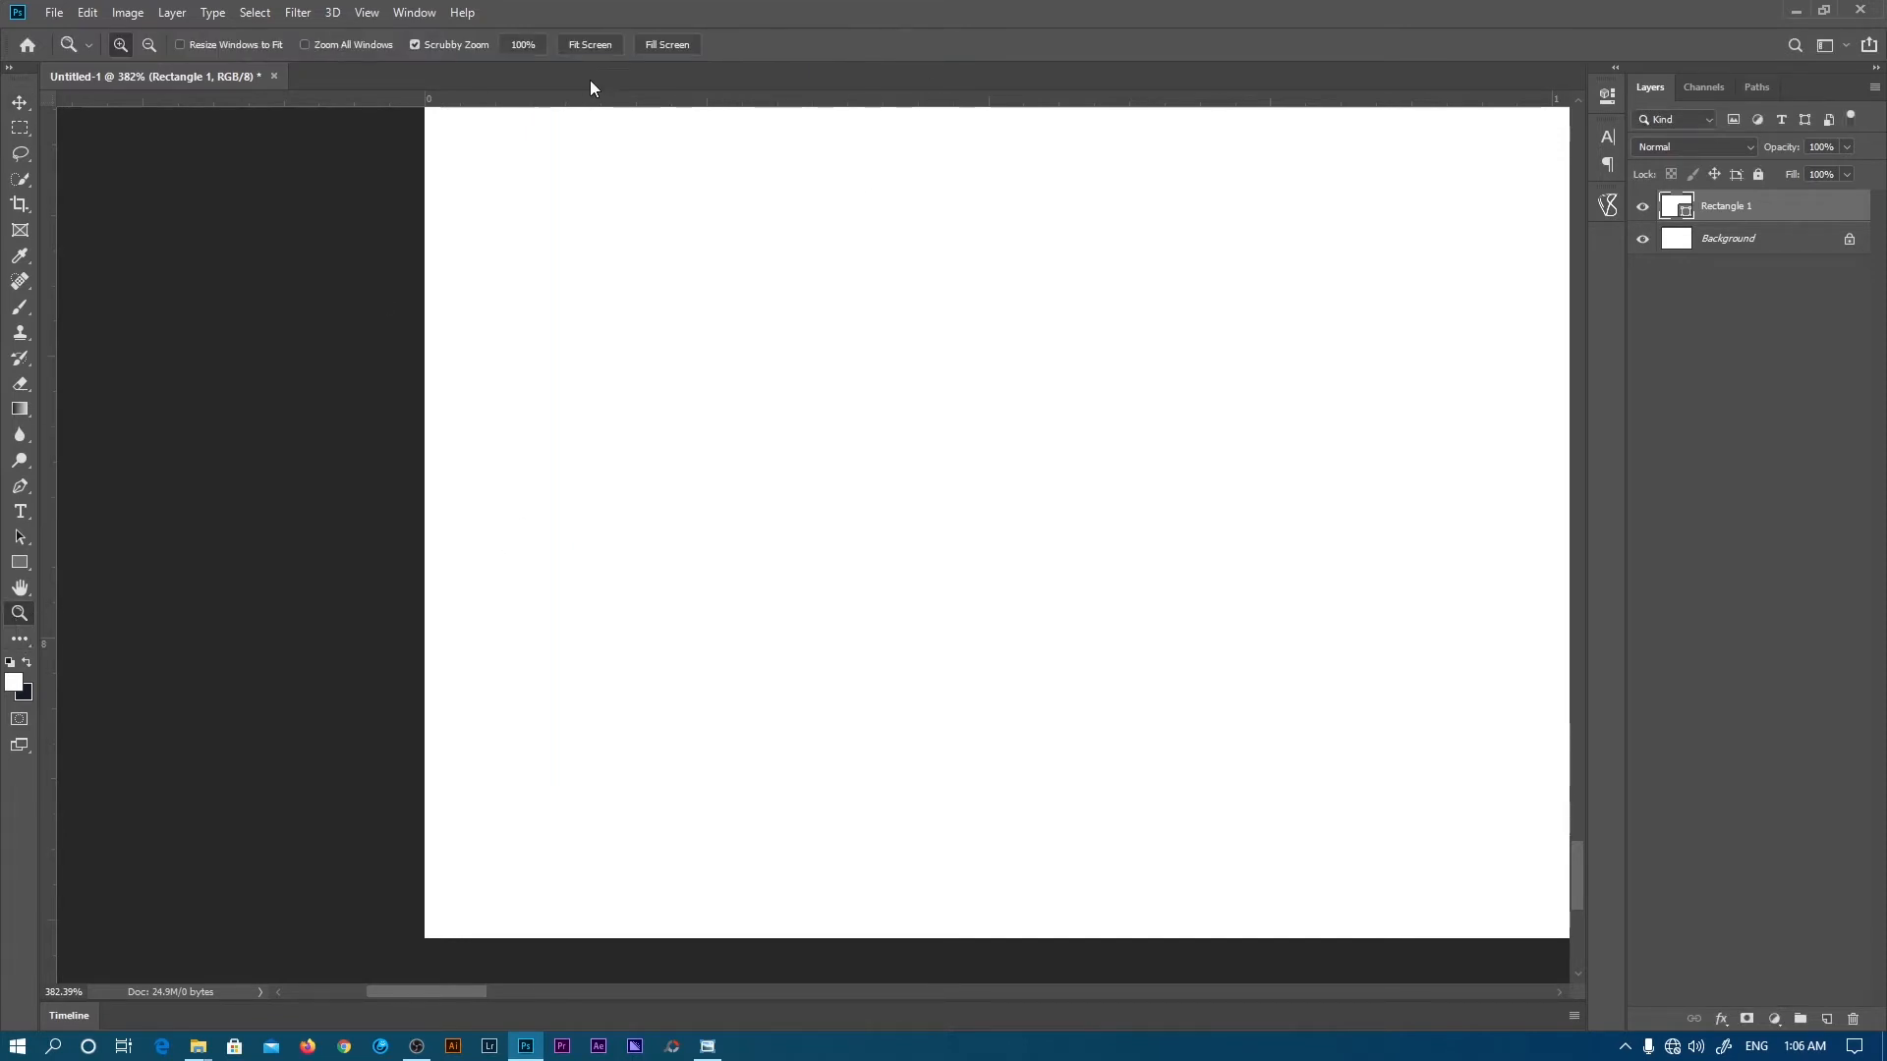
{"action": "left_click", "coordinate": [590, 44]}
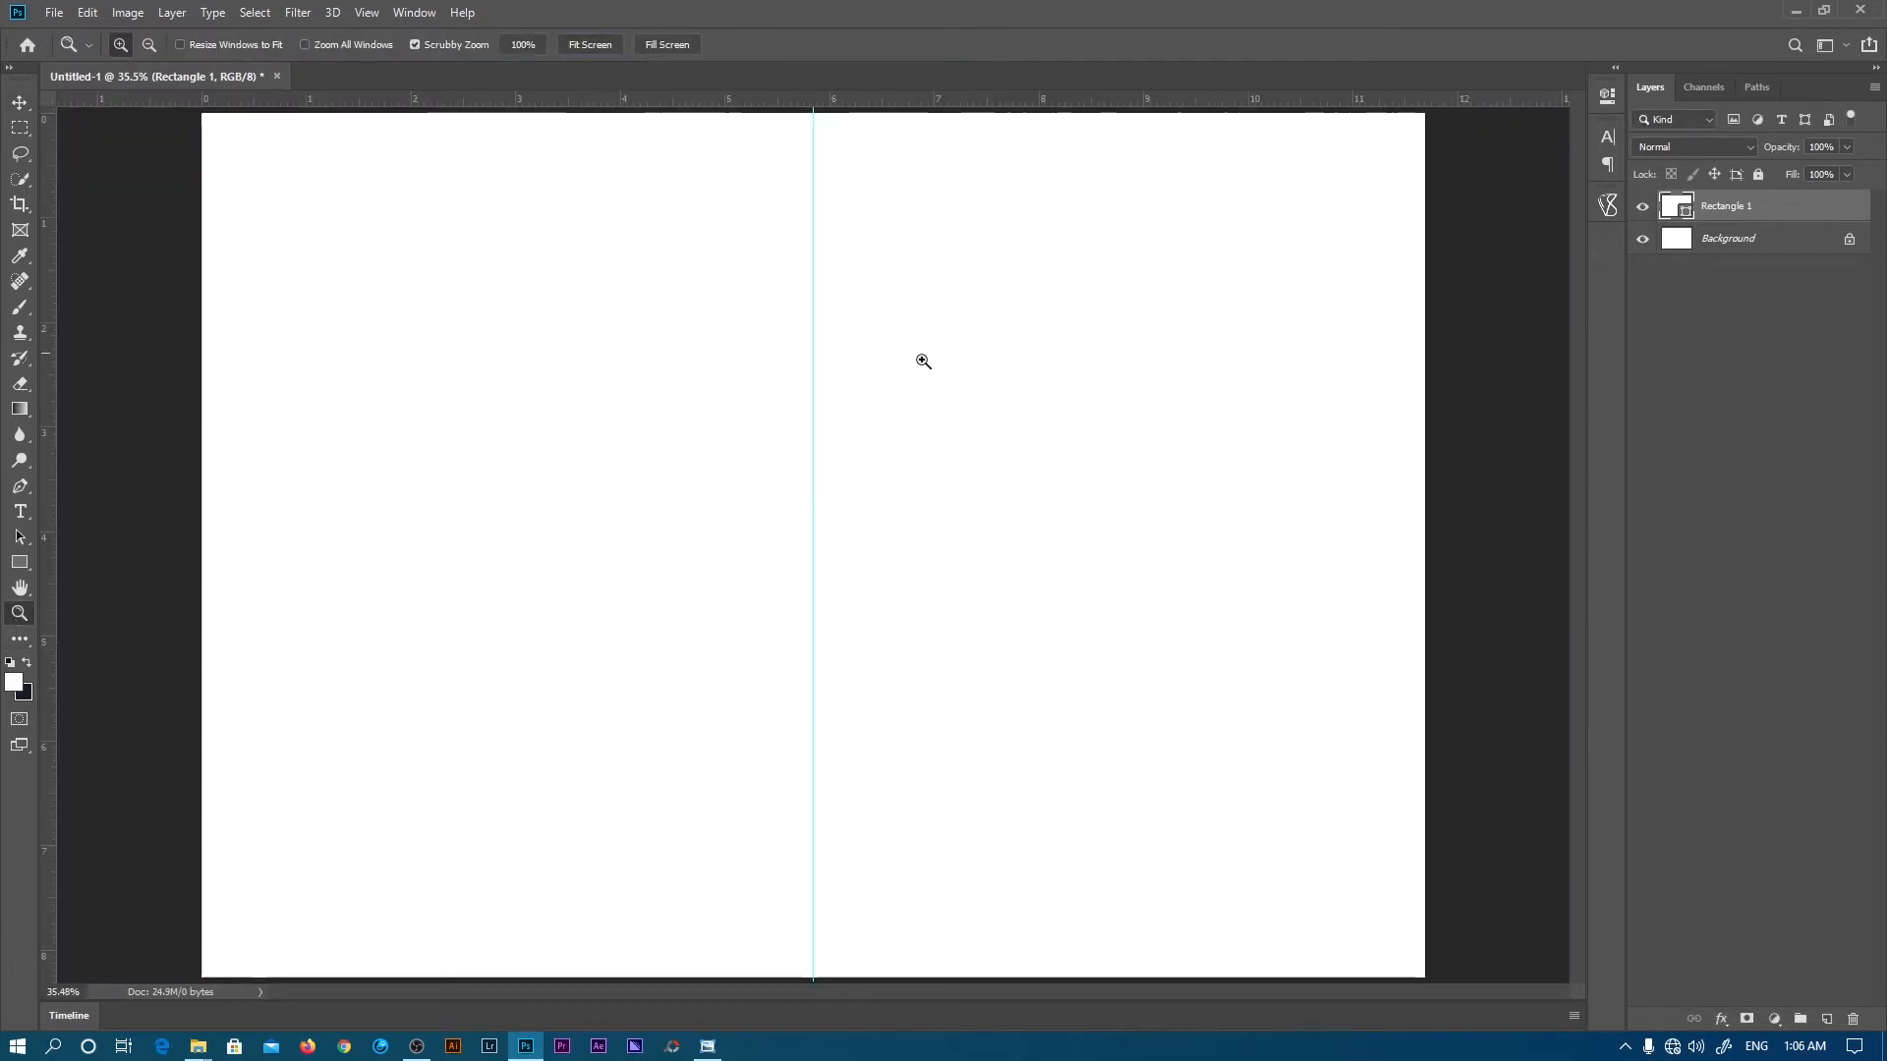
- Preview pink and dark red fills for Rectangle 1, then cancel to keep it white
{"action": "double_click", "coordinate": [1674, 205]}
{"action": "left_click", "coordinate": [1298, 177]}
{"action": "left_click", "coordinate": [1252, 98]}
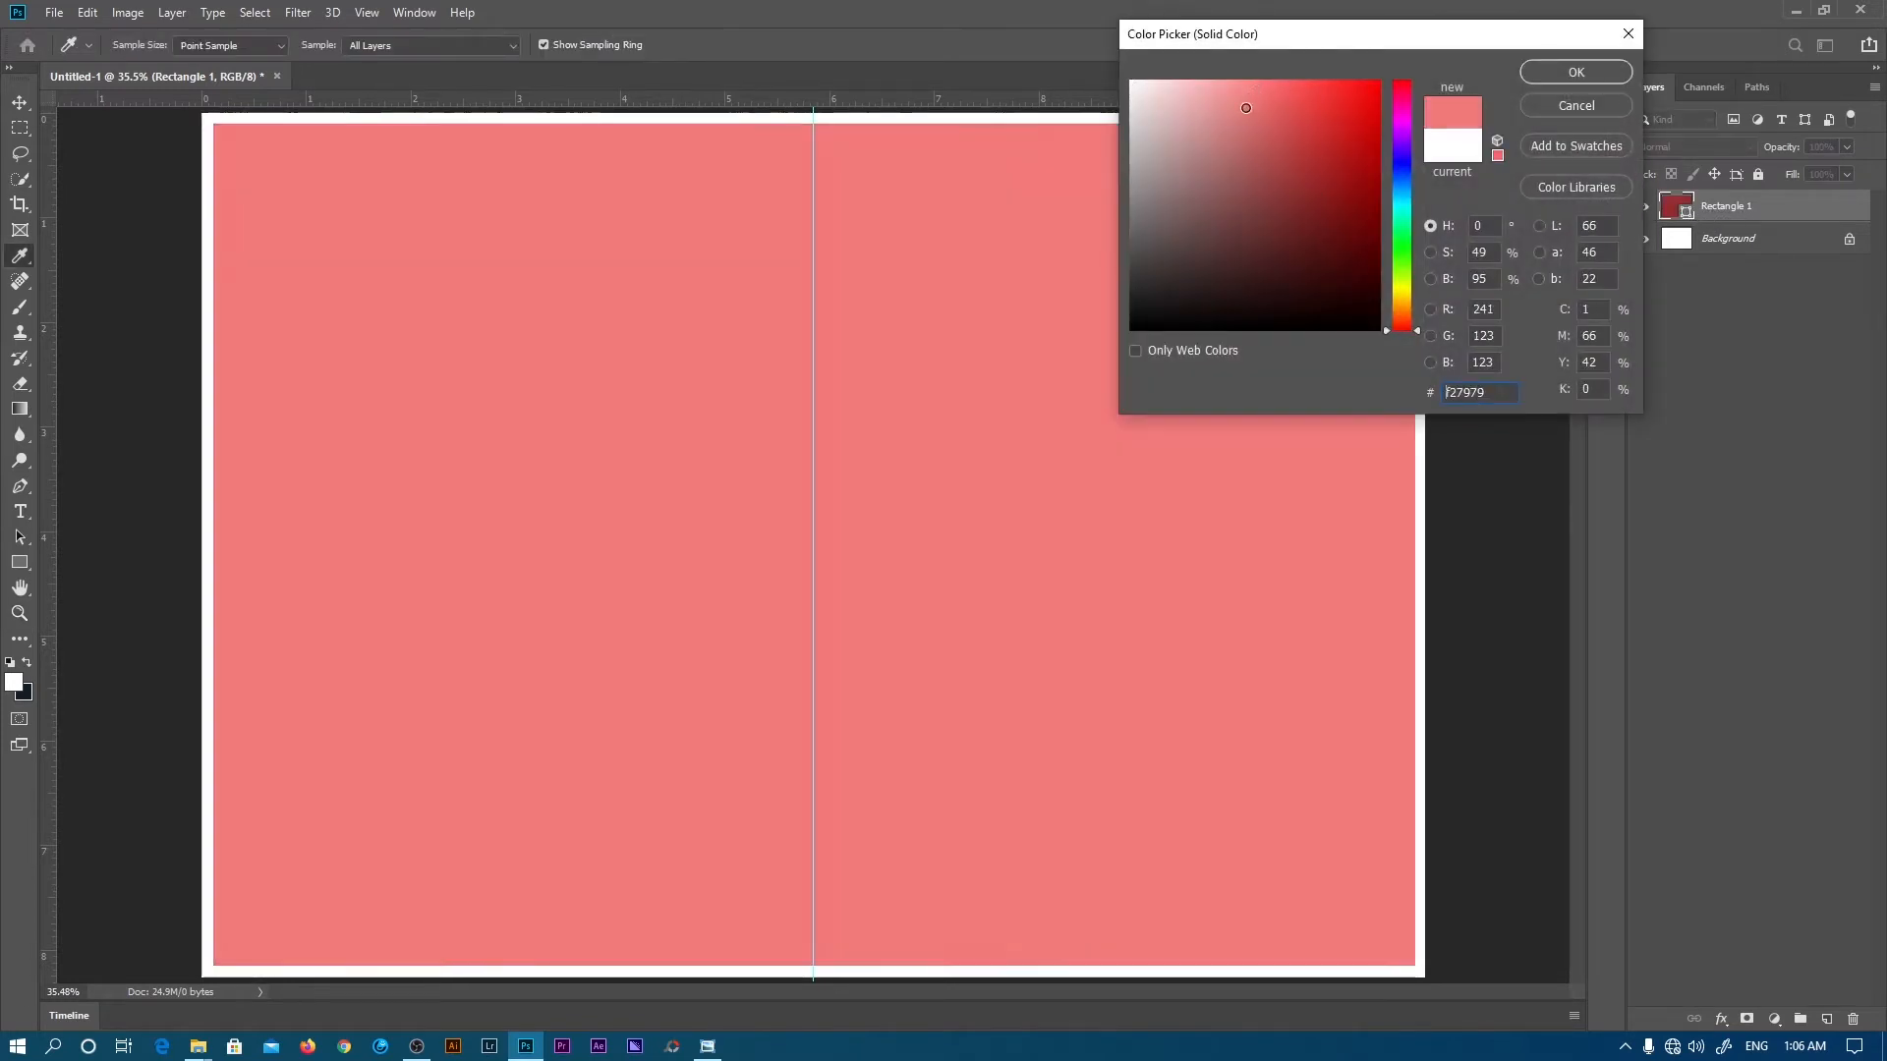
{"action": "left_click", "coordinate": [1200, 205]}
{"action": "left_click", "coordinate": [1325, 210]}
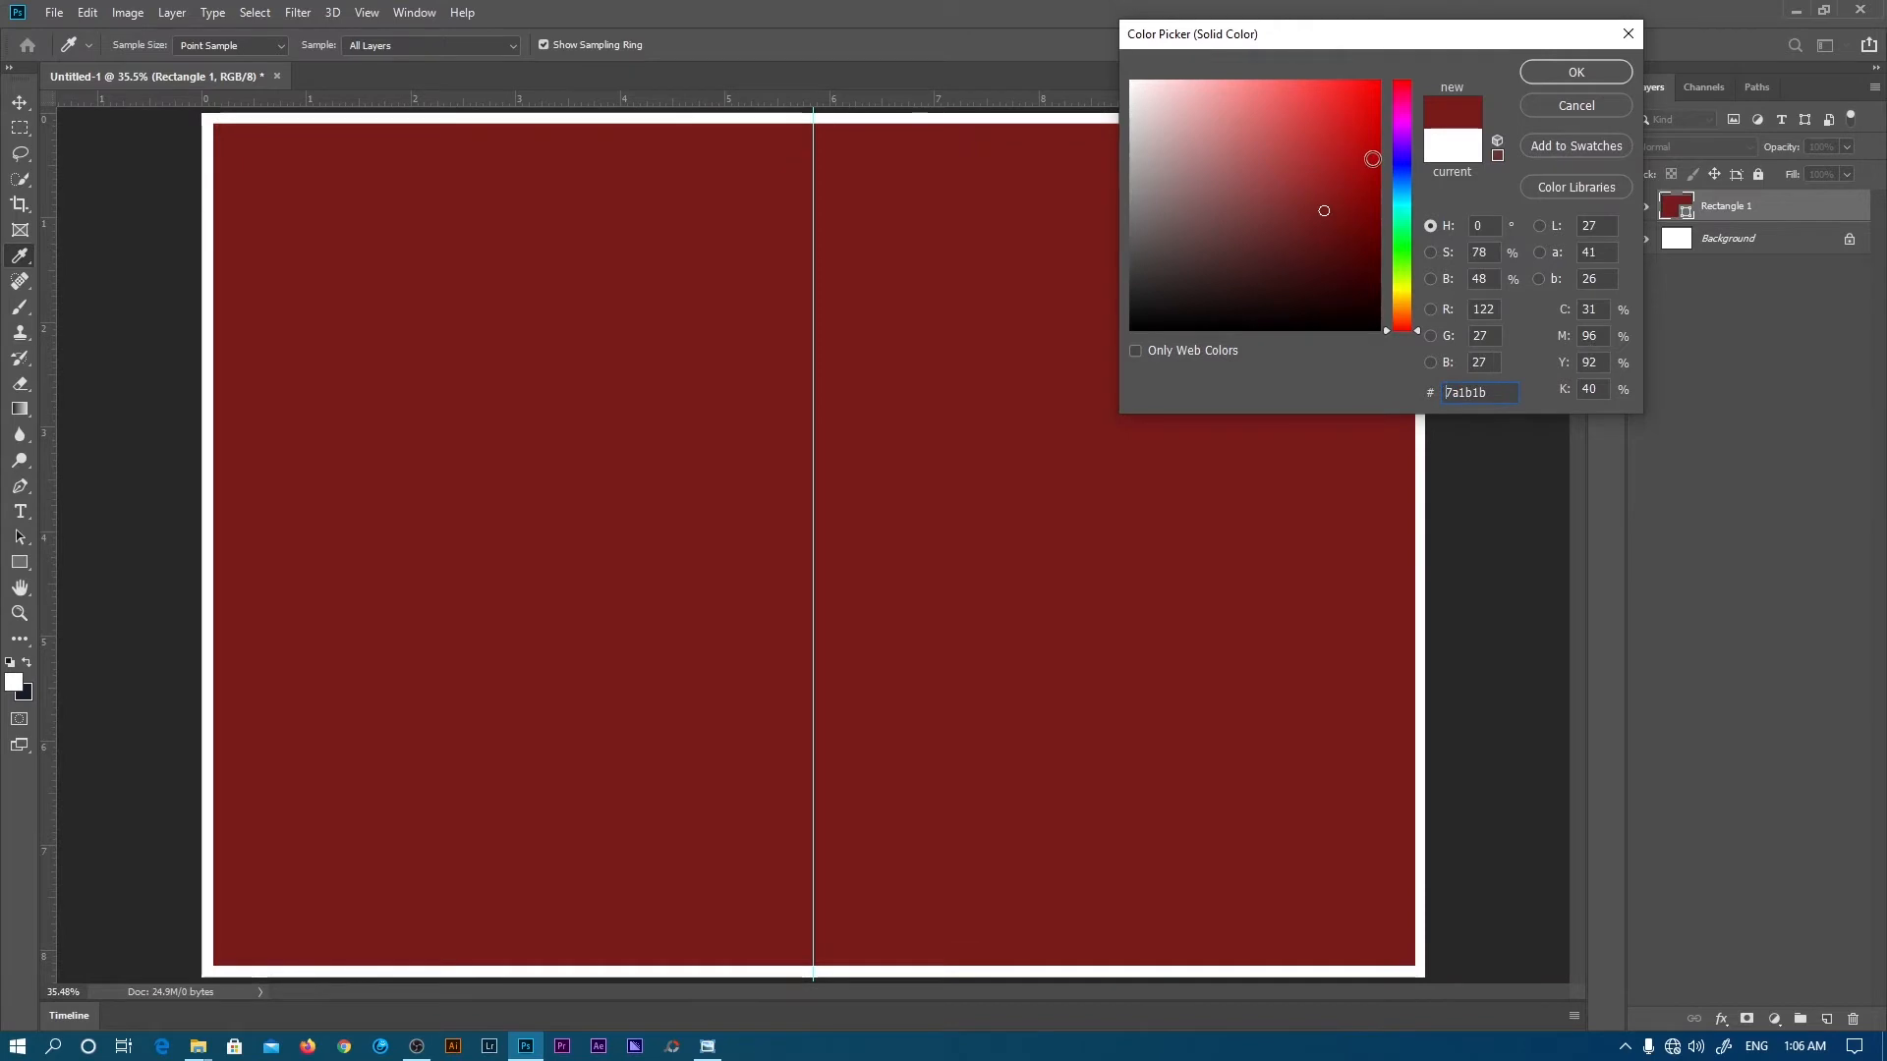
{"action": "left_click", "coordinate": [1566, 110]}
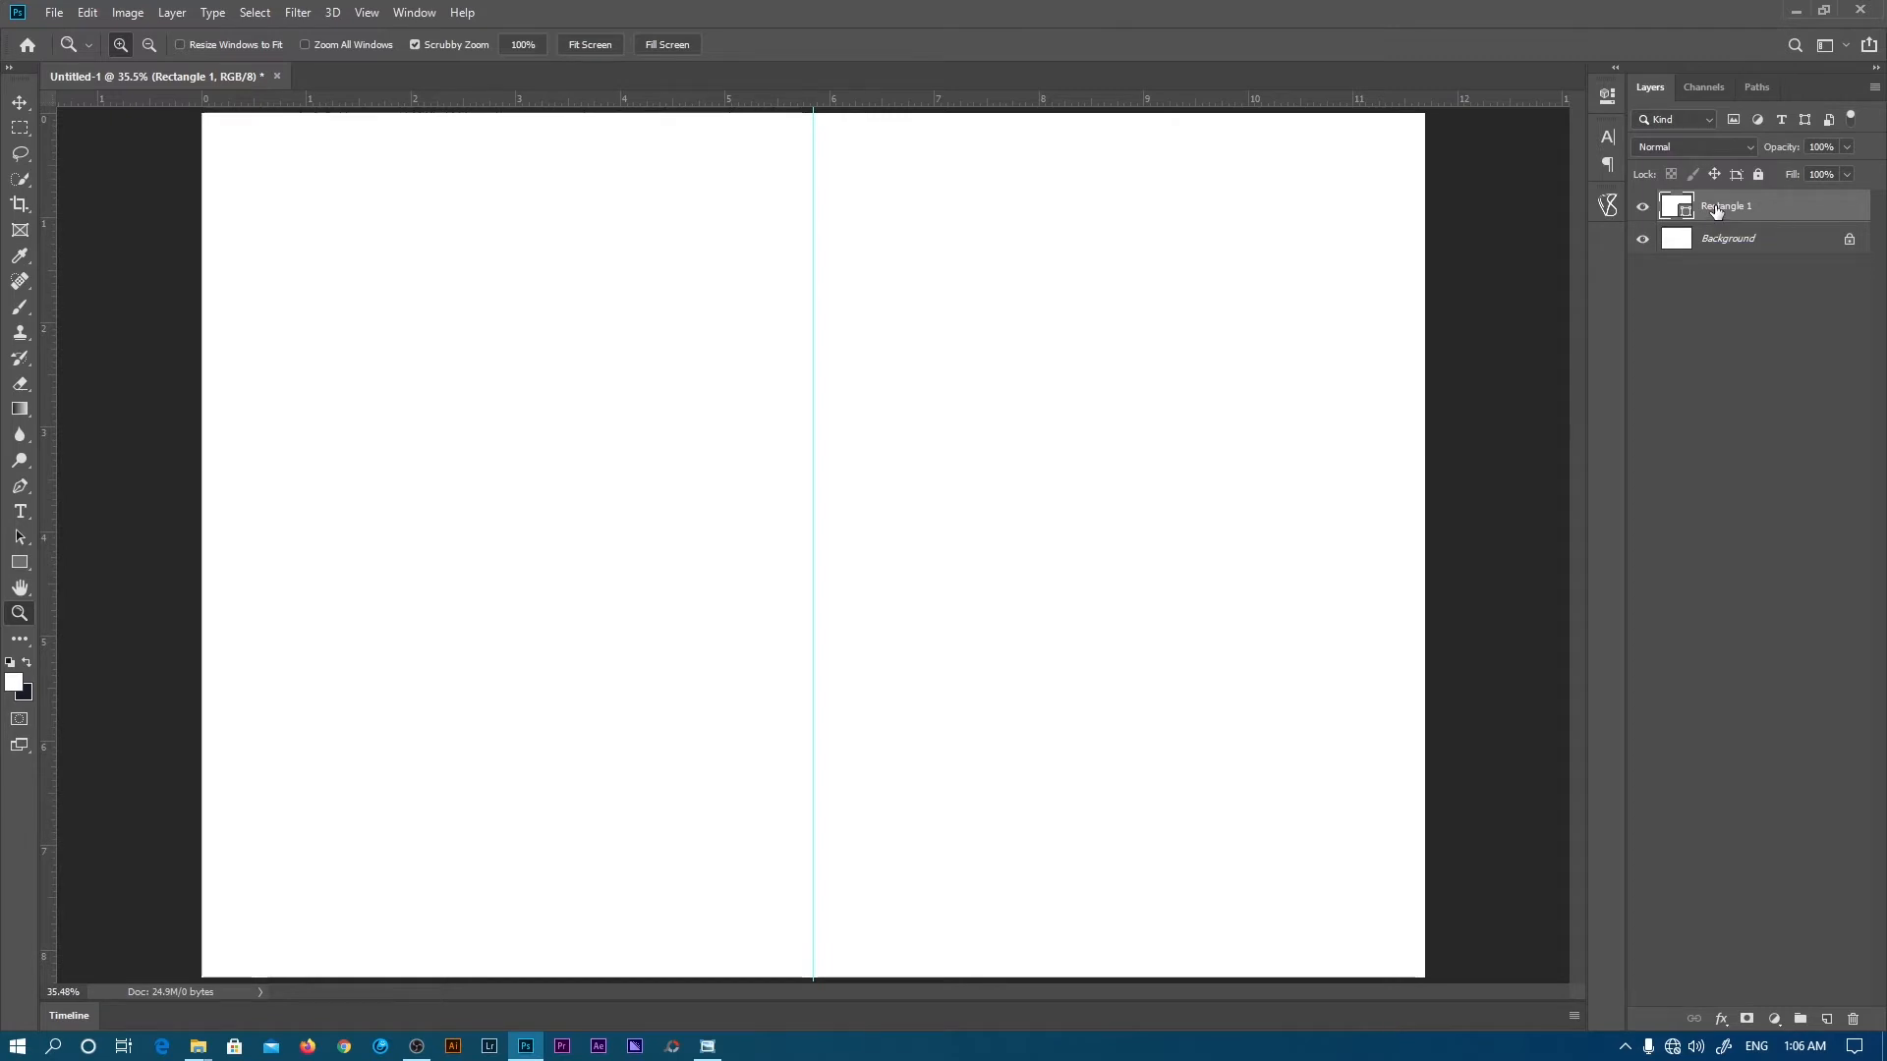
- Duplicate Rectangle 1 and group both rectangle layers into a group named BORDERS
{"action": "key", "text": "ctrl+j"}
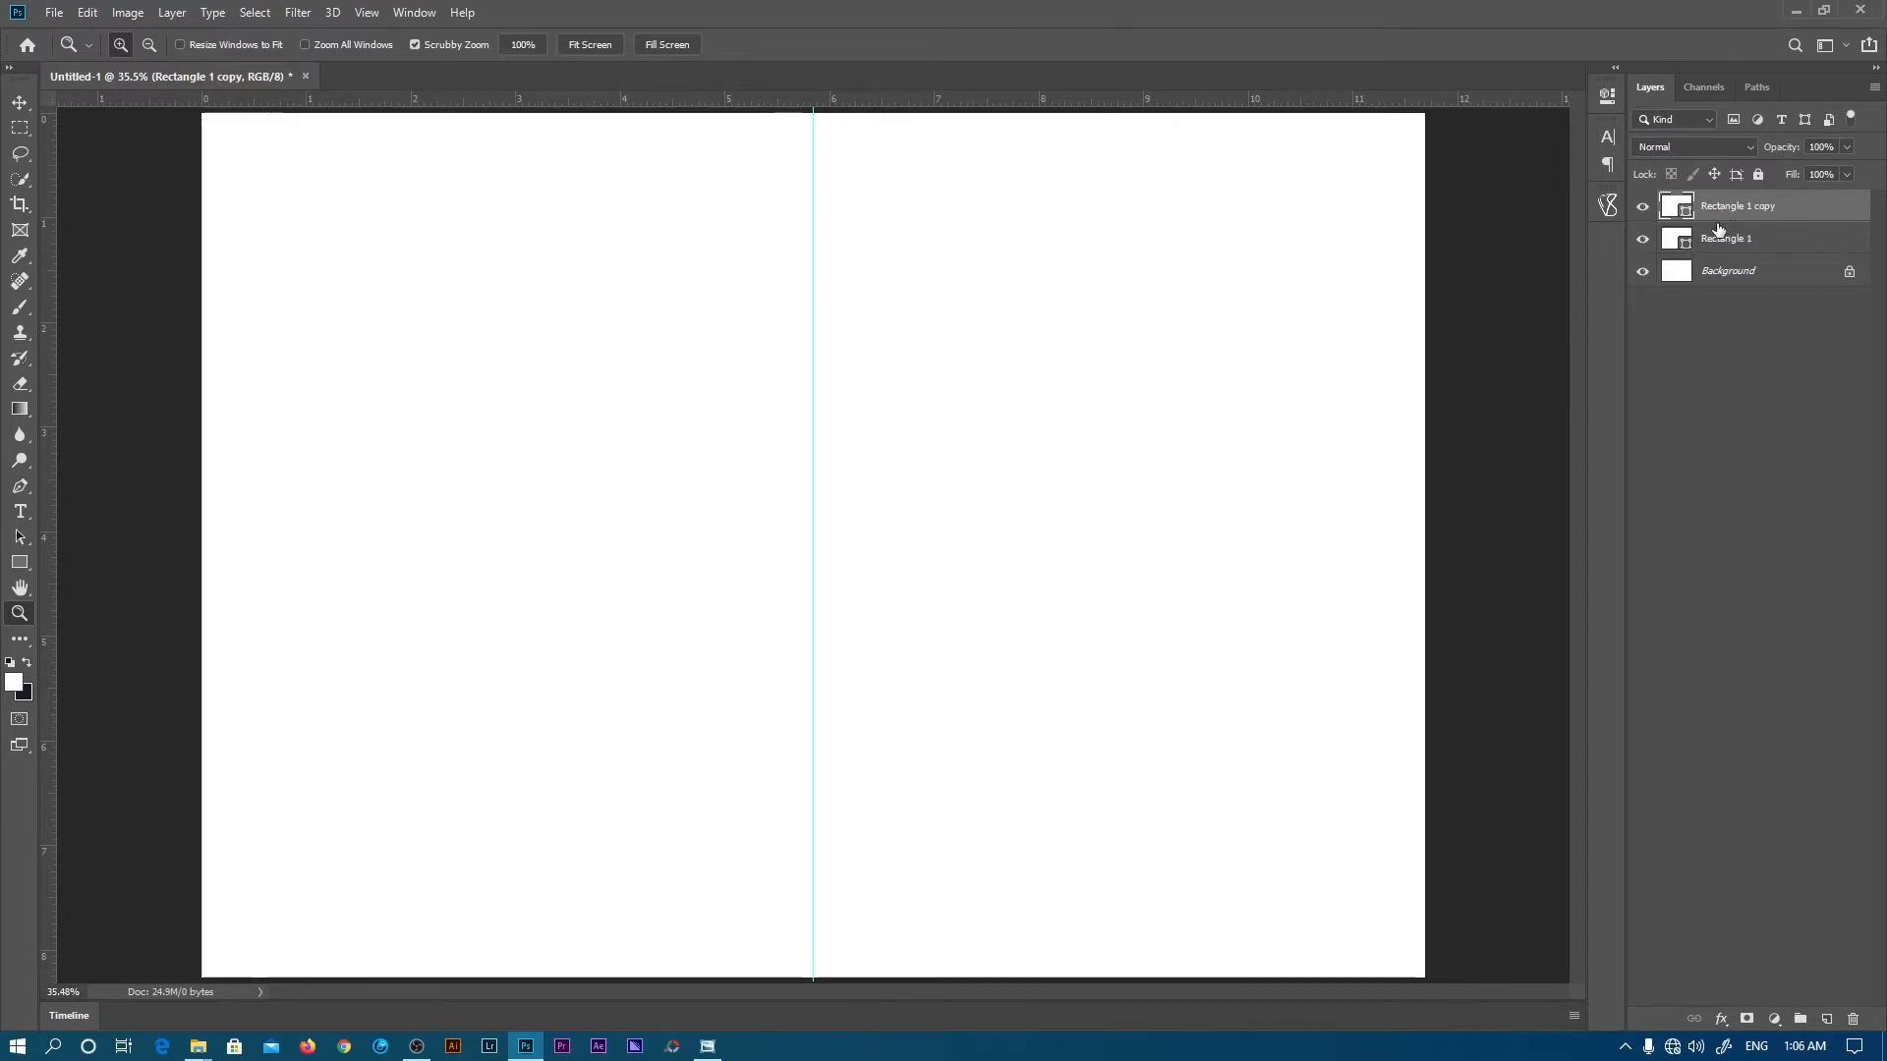
{"action": "left_click", "coordinate": [1731, 241], "text": "shift"}
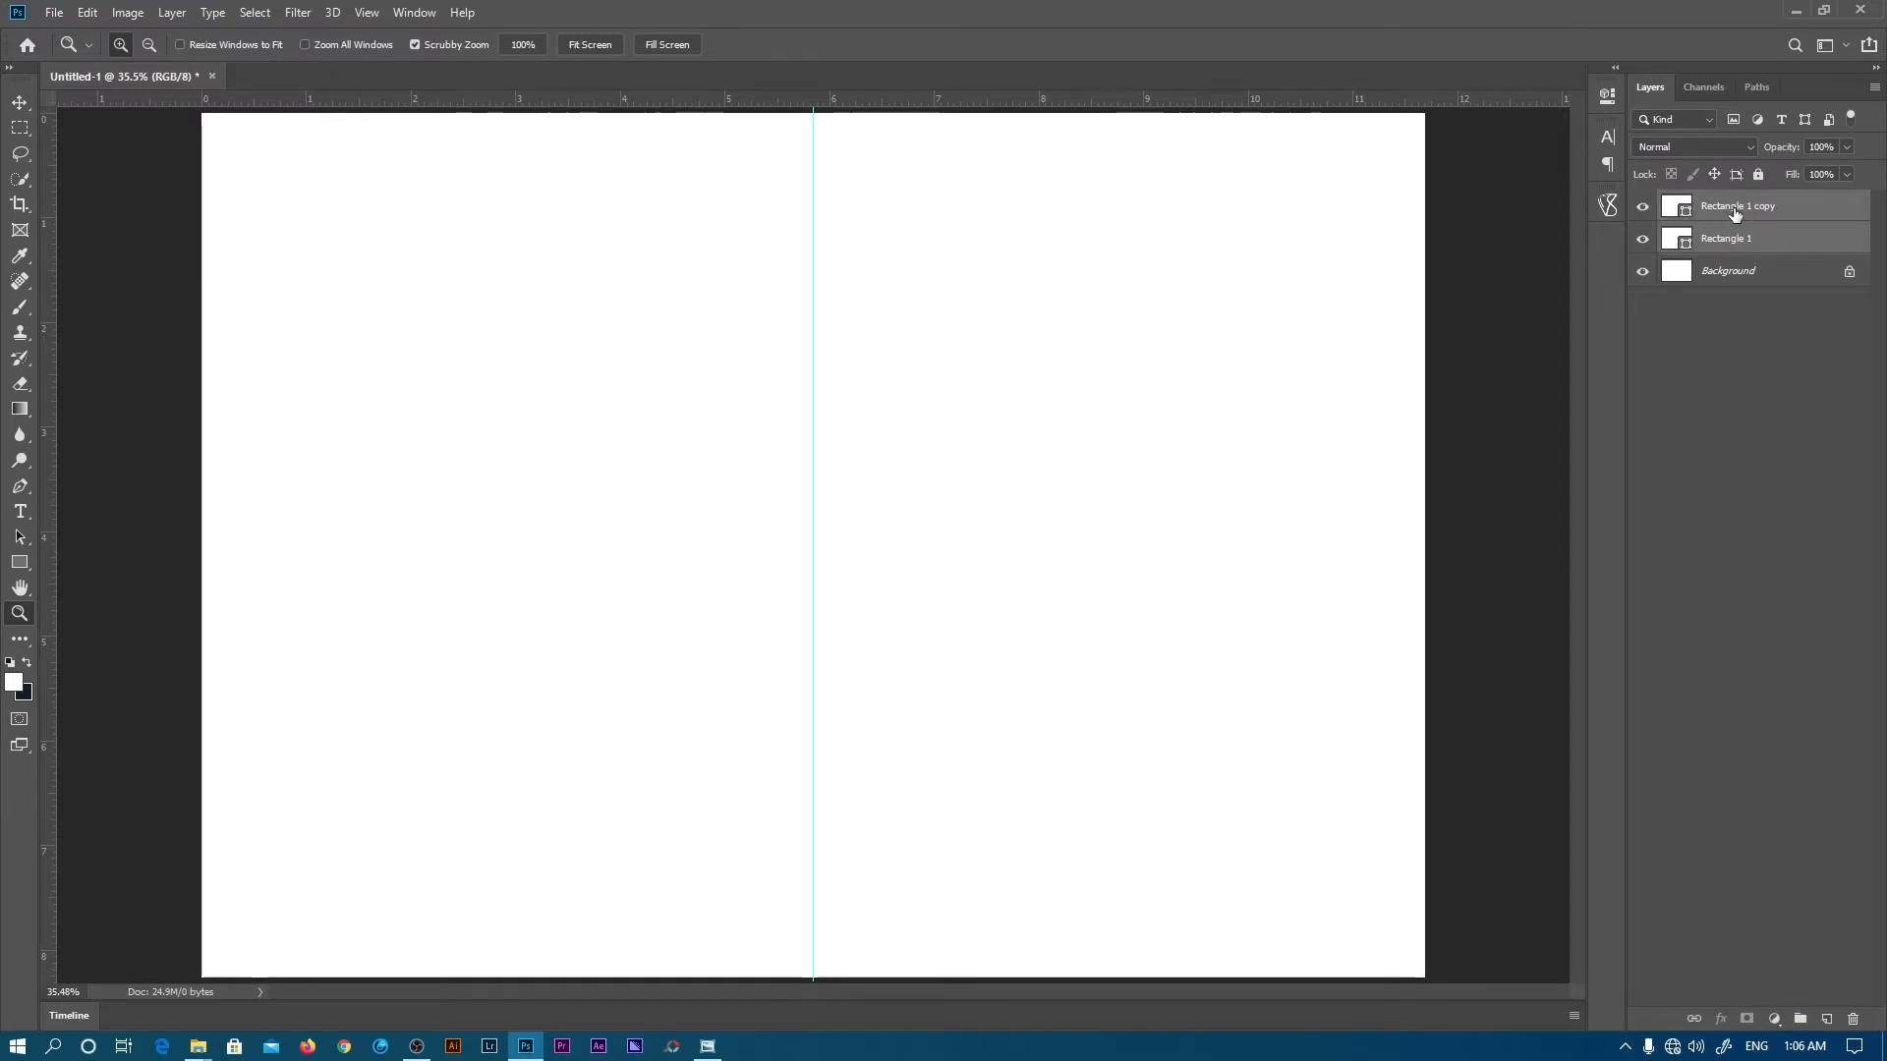
{"action": "key", "text": "ctrl+g"}
{"action": "double_click", "coordinate": [1716, 203]}
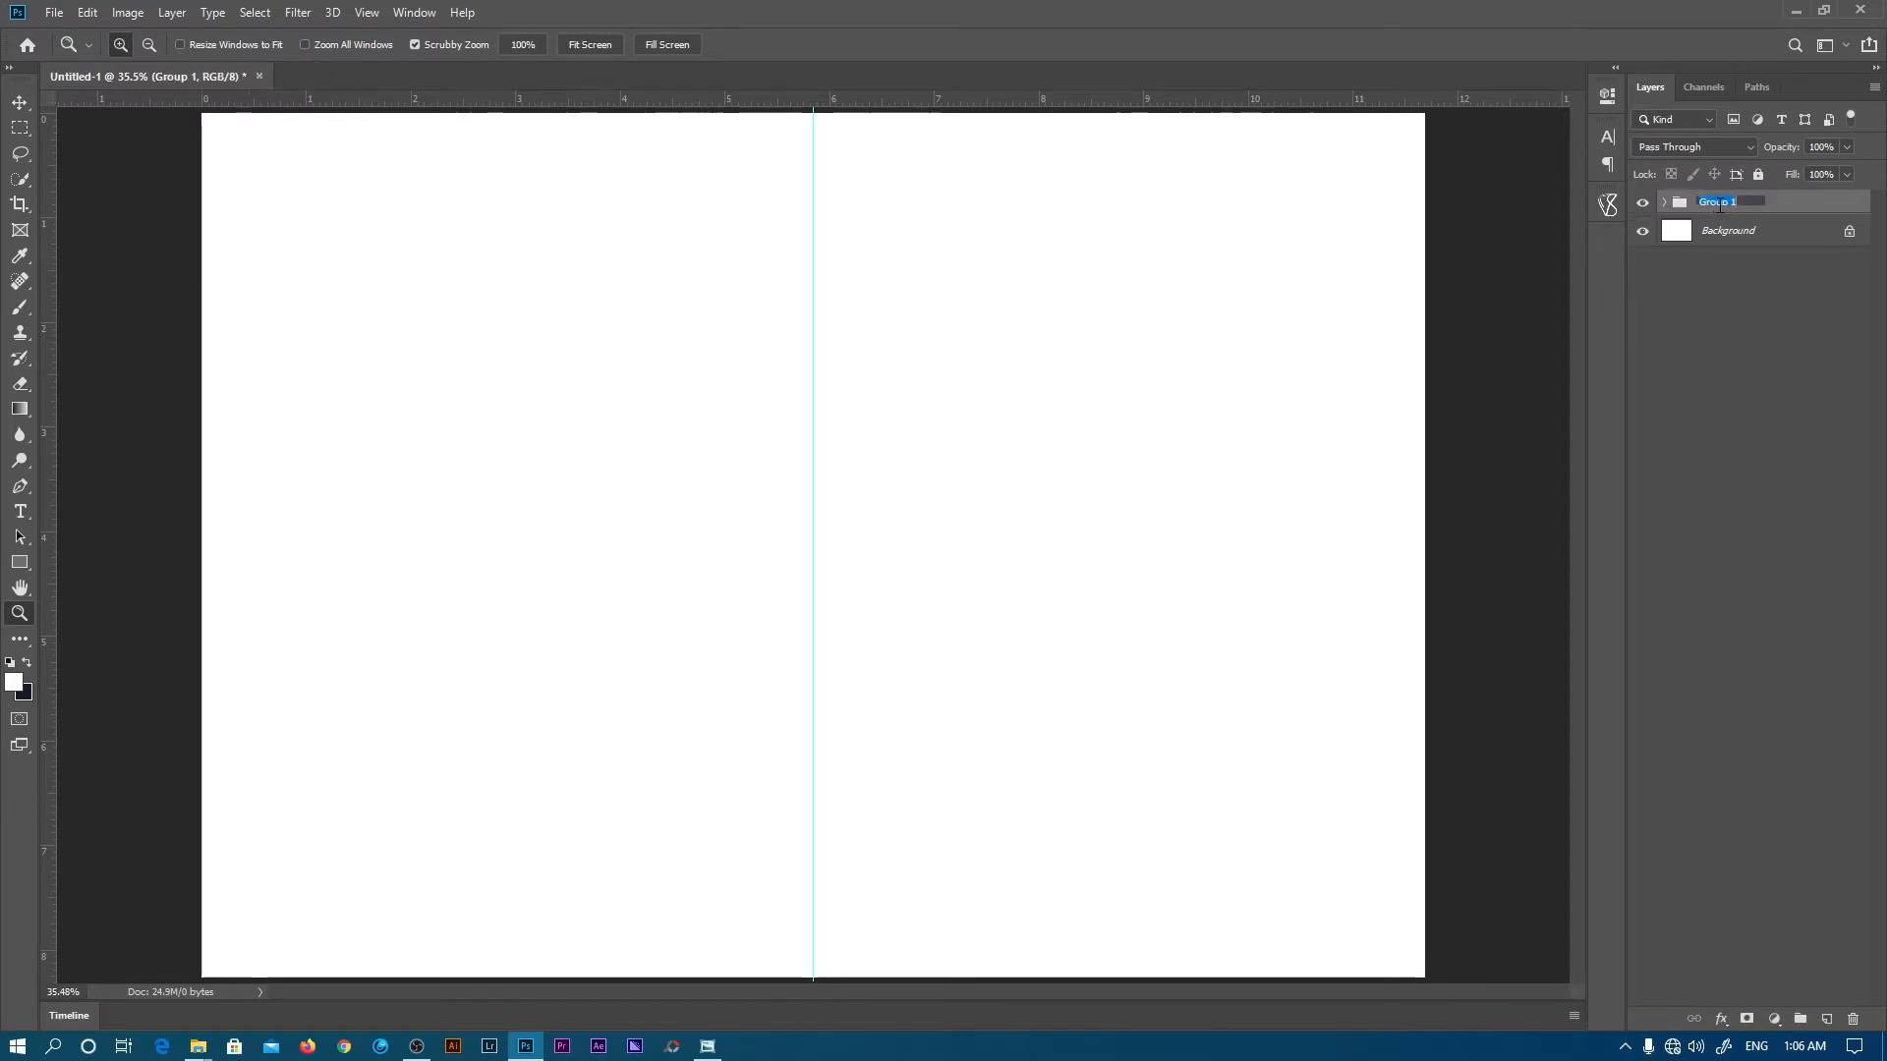
{"action": "type", "text": "BORDERS"}
{"action": "key", "text": "Return"}
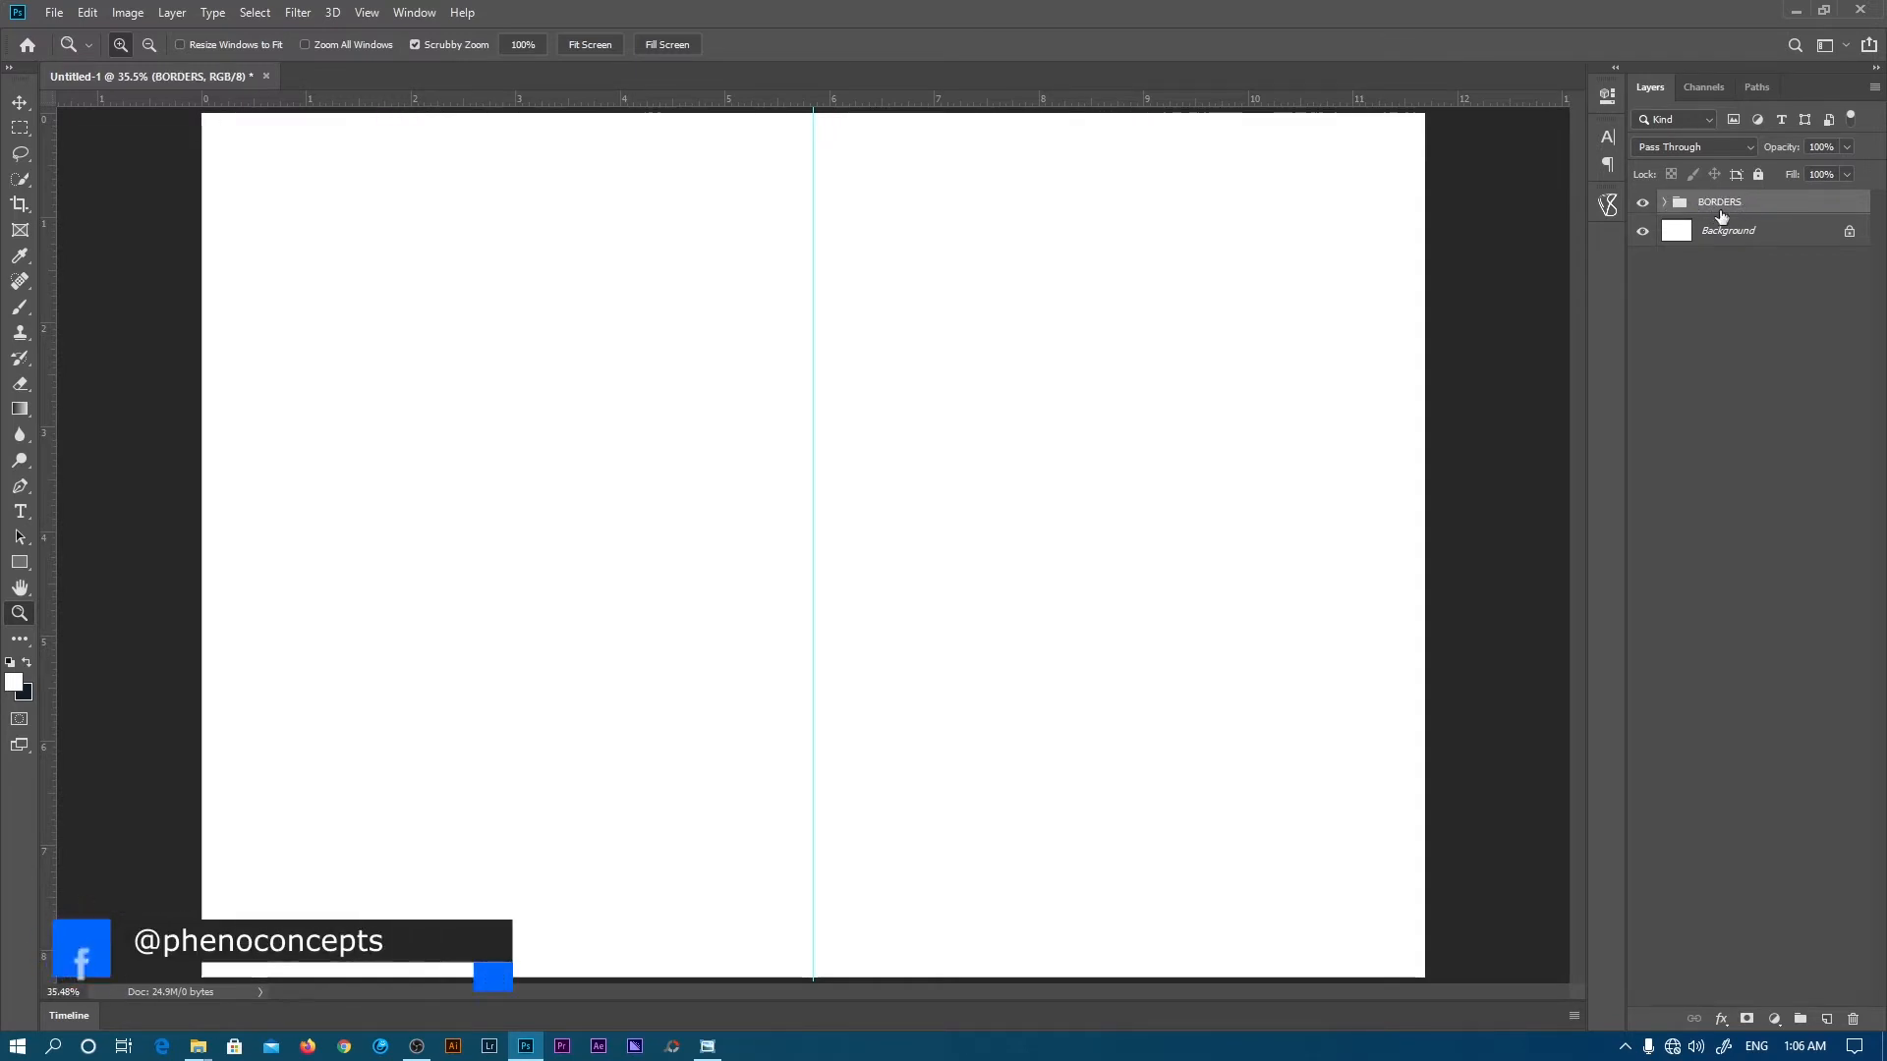
- Expand the BORDERS group and select Rectangle 1, leaving its name unchanged
{"action": "left_click", "coordinate": [1668, 202]}
{"action": "left_click", "coordinate": [1738, 264]}
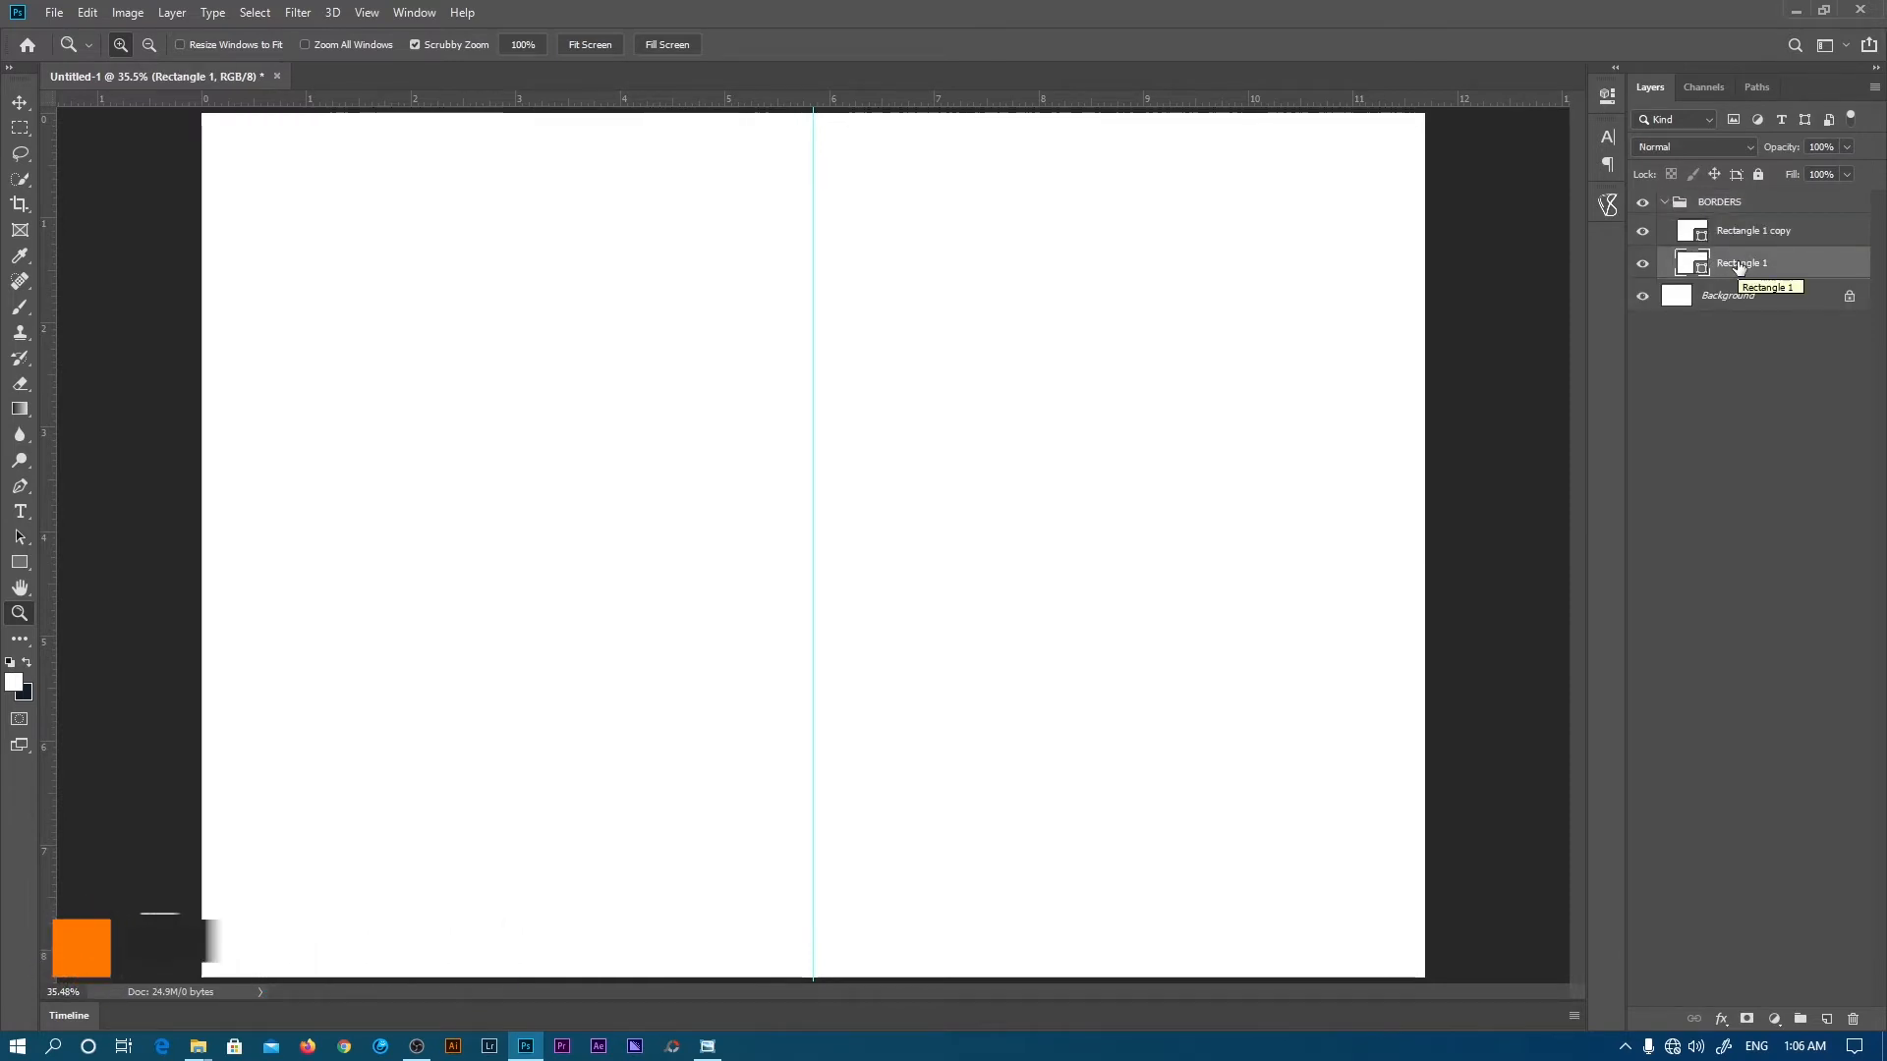
{"action": "double_click", "coordinate": [1739, 263]}
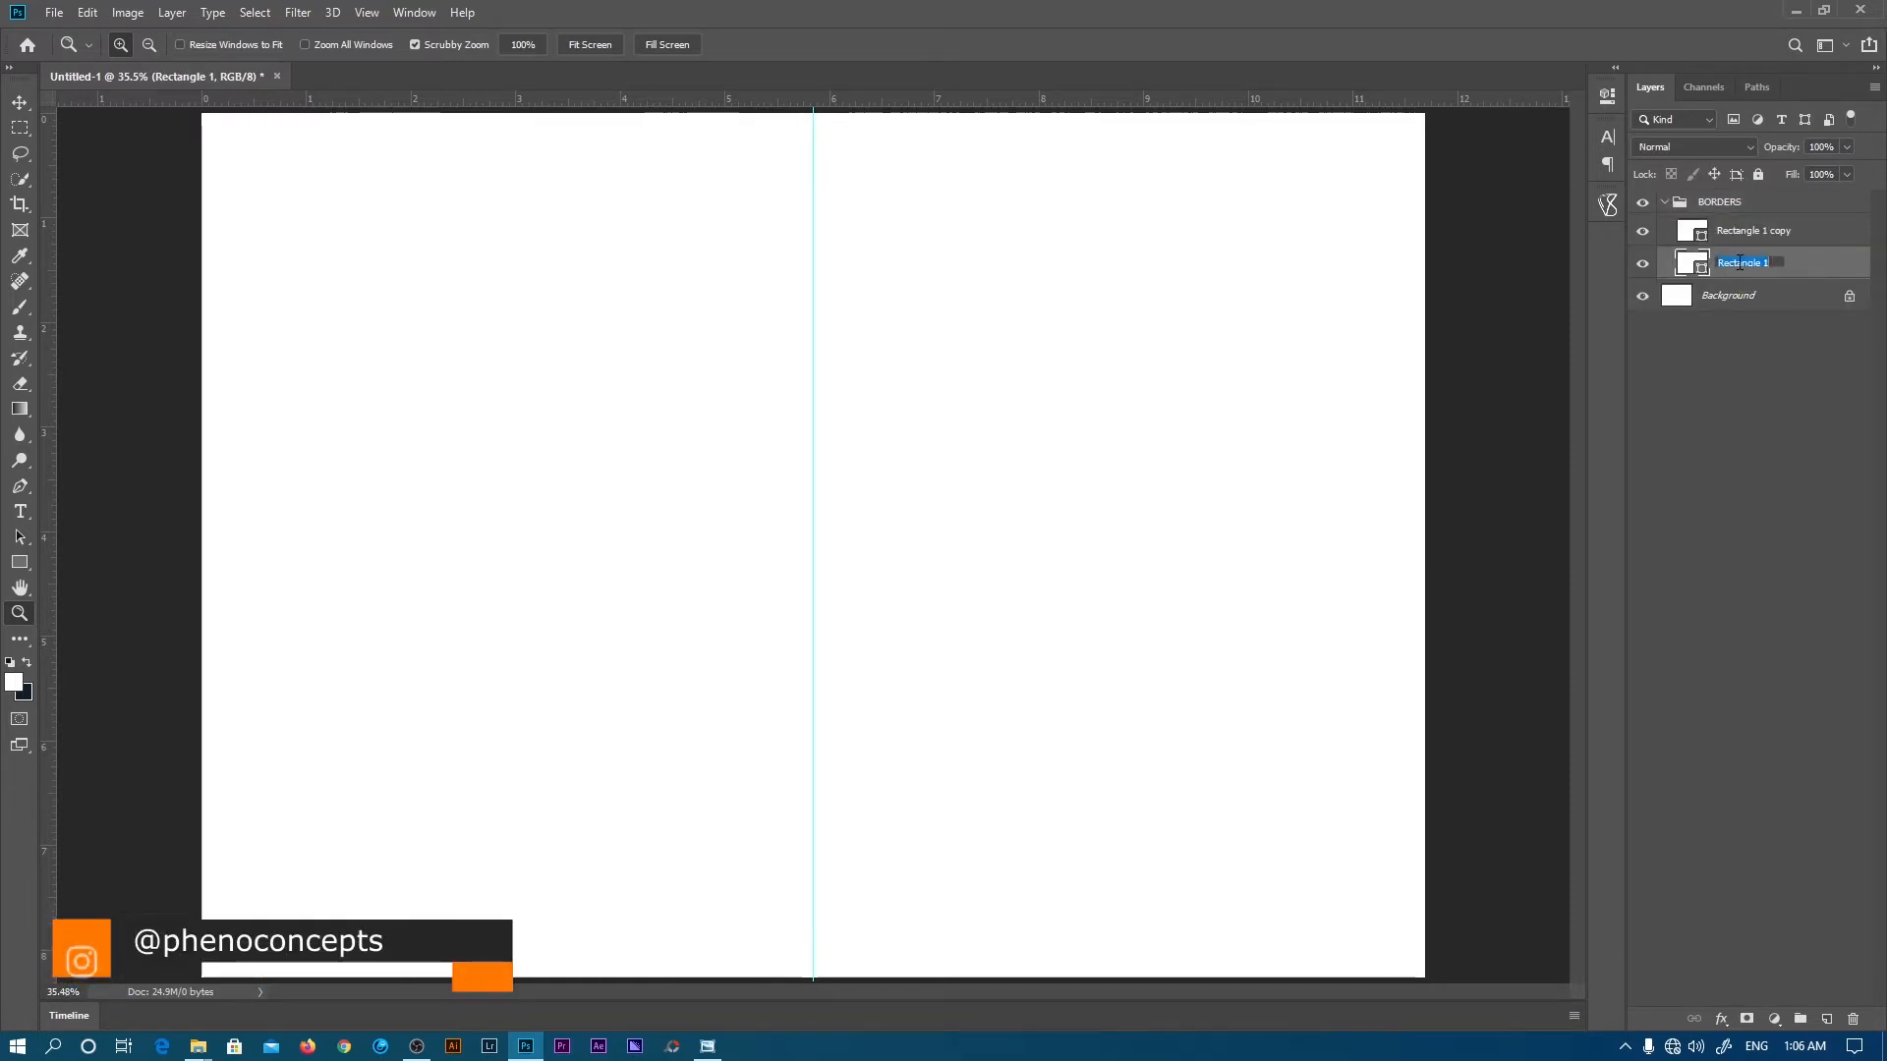
{"action": "left_click", "coordinate": [1792, 321]}
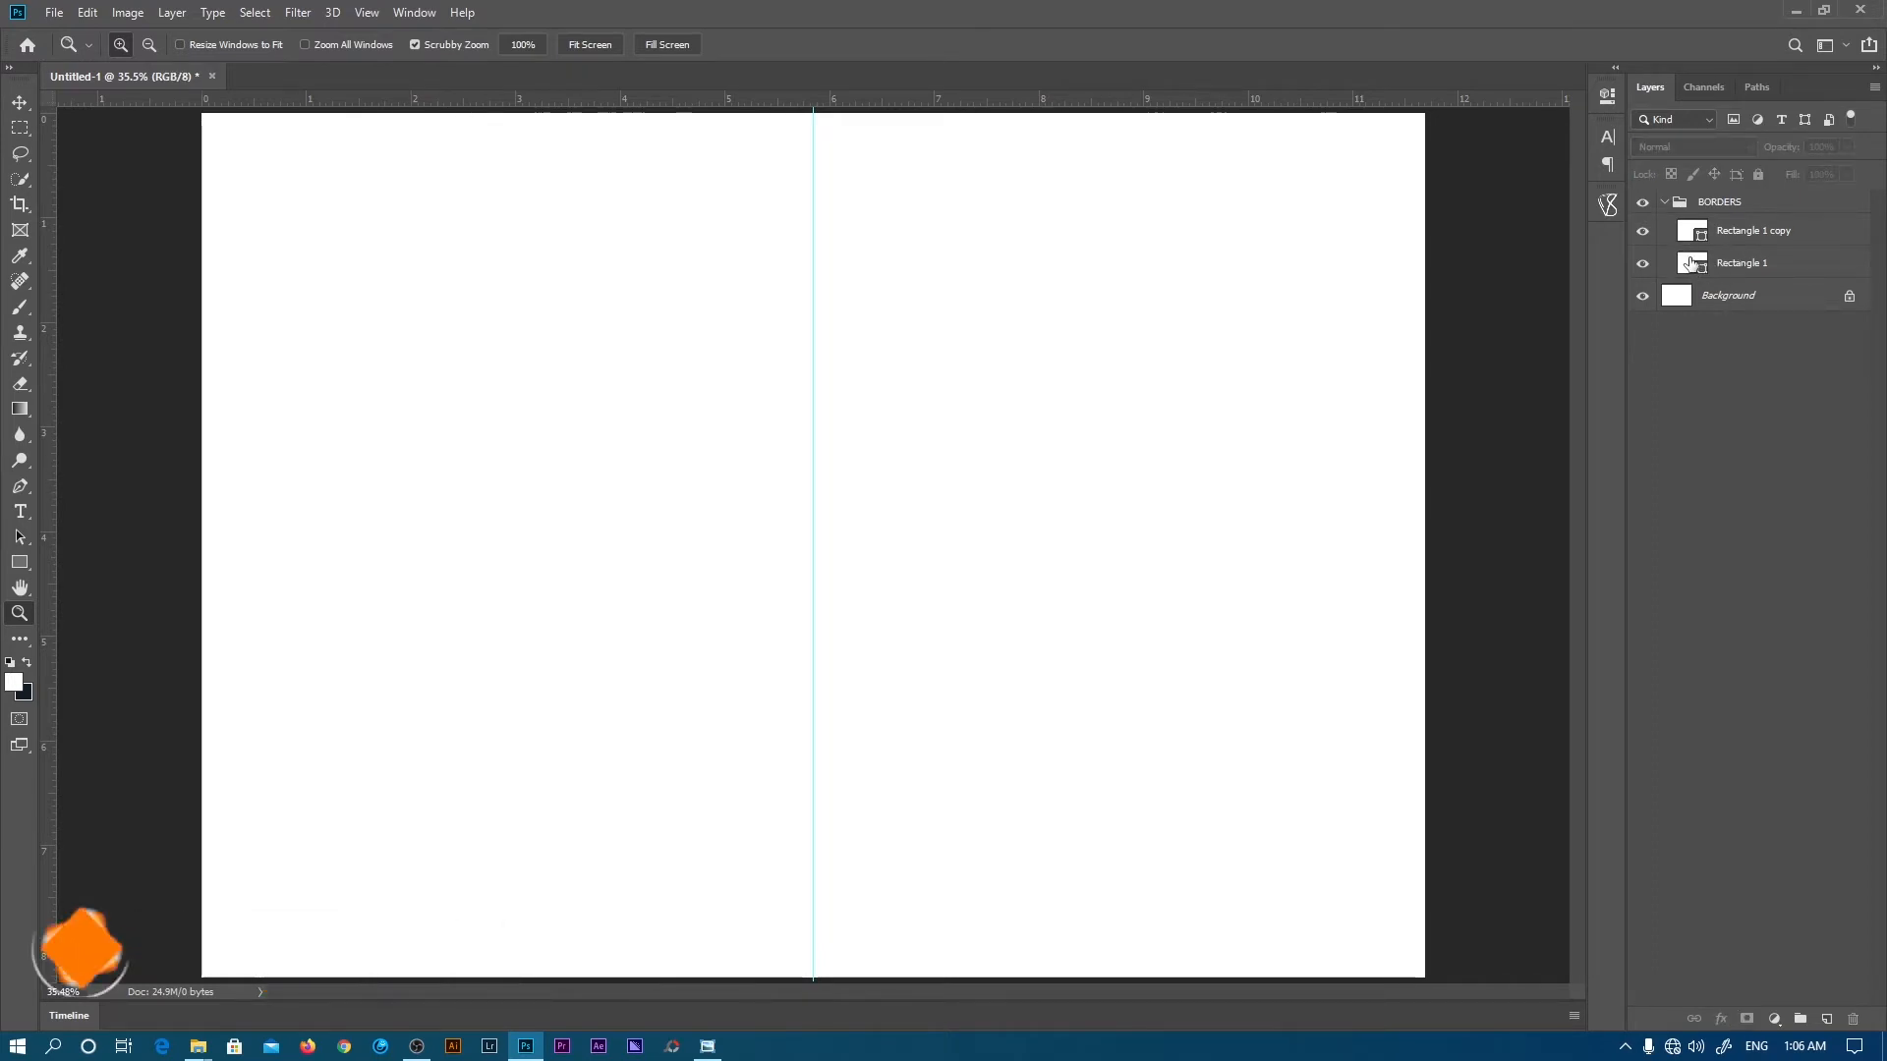
- Refill Rectangle 1 with navy 020c56, briefly hiding Rectangle 1 copy to check it
{"action": "double_click", "coordinate": [1694, 267]}
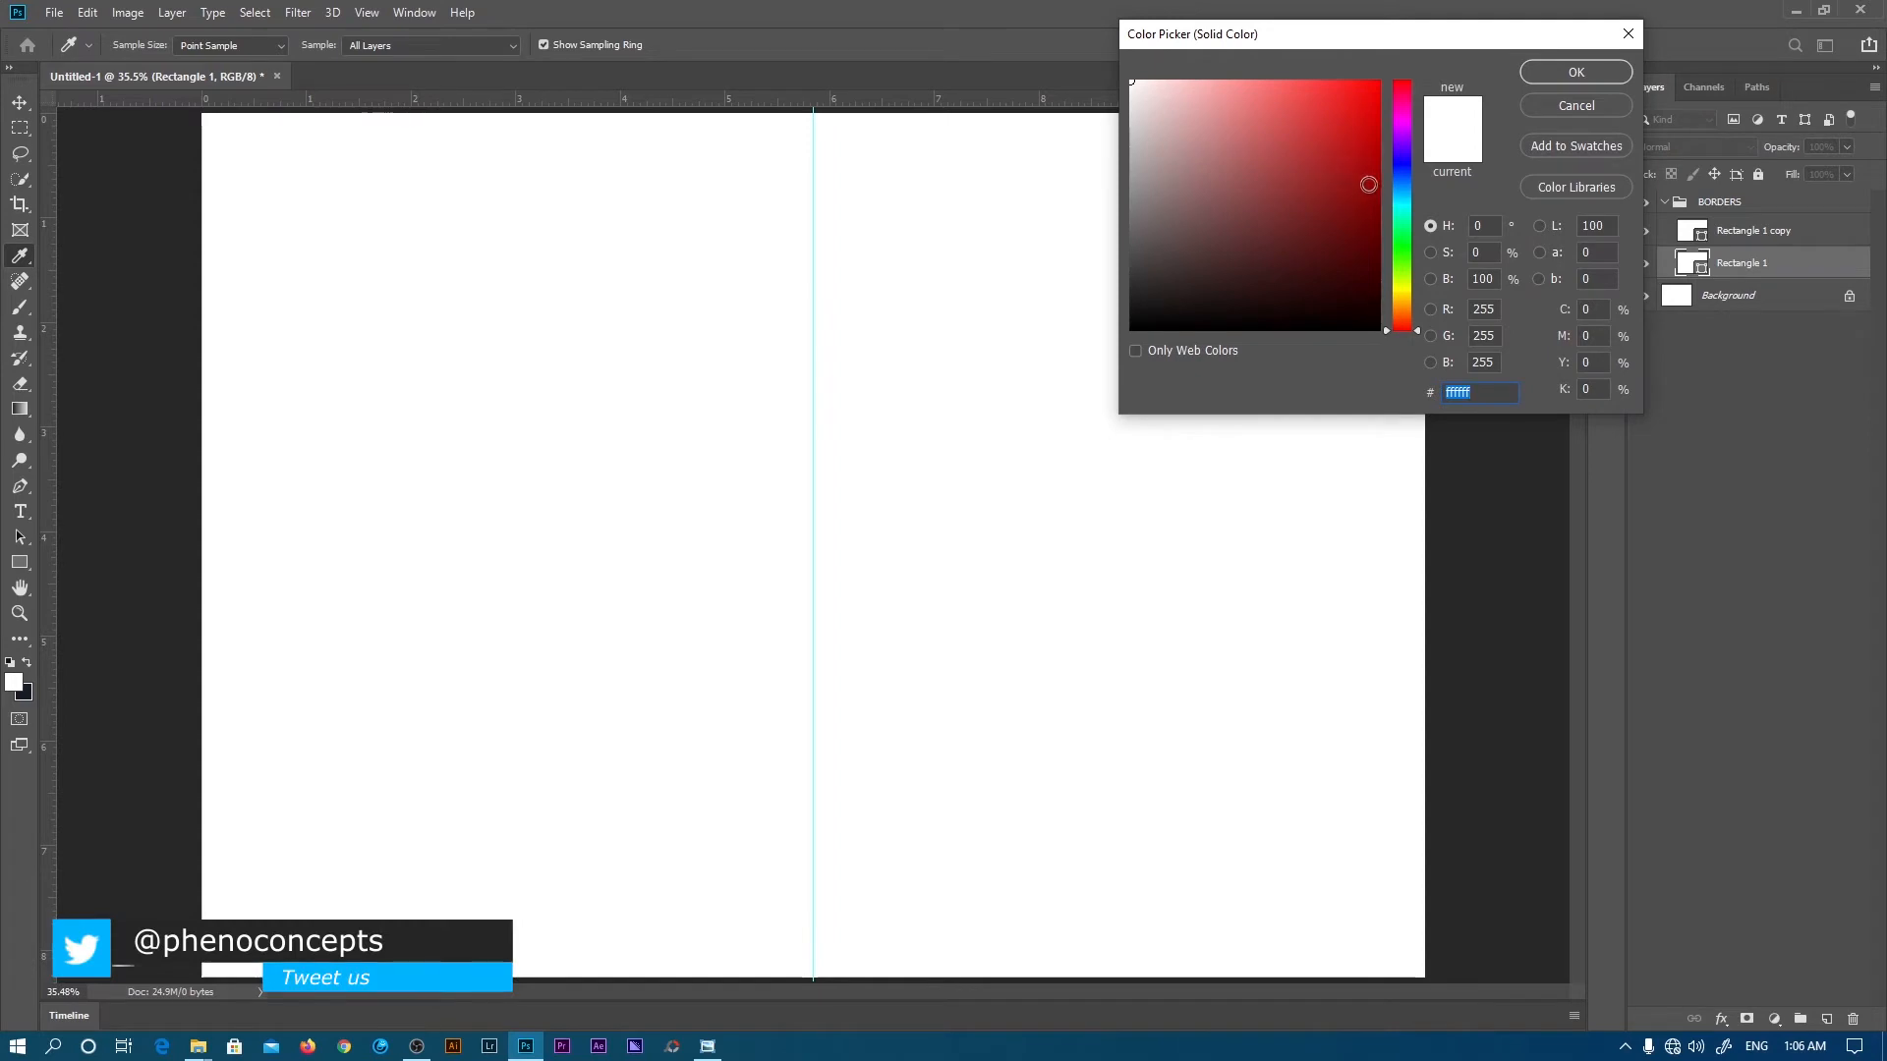
{"action": "left_click_drag", "start_coordinate": [1405, 245], "coordinate": [1405, 251]}
{"action": "left_click", "coordinate": [1373, 246]}
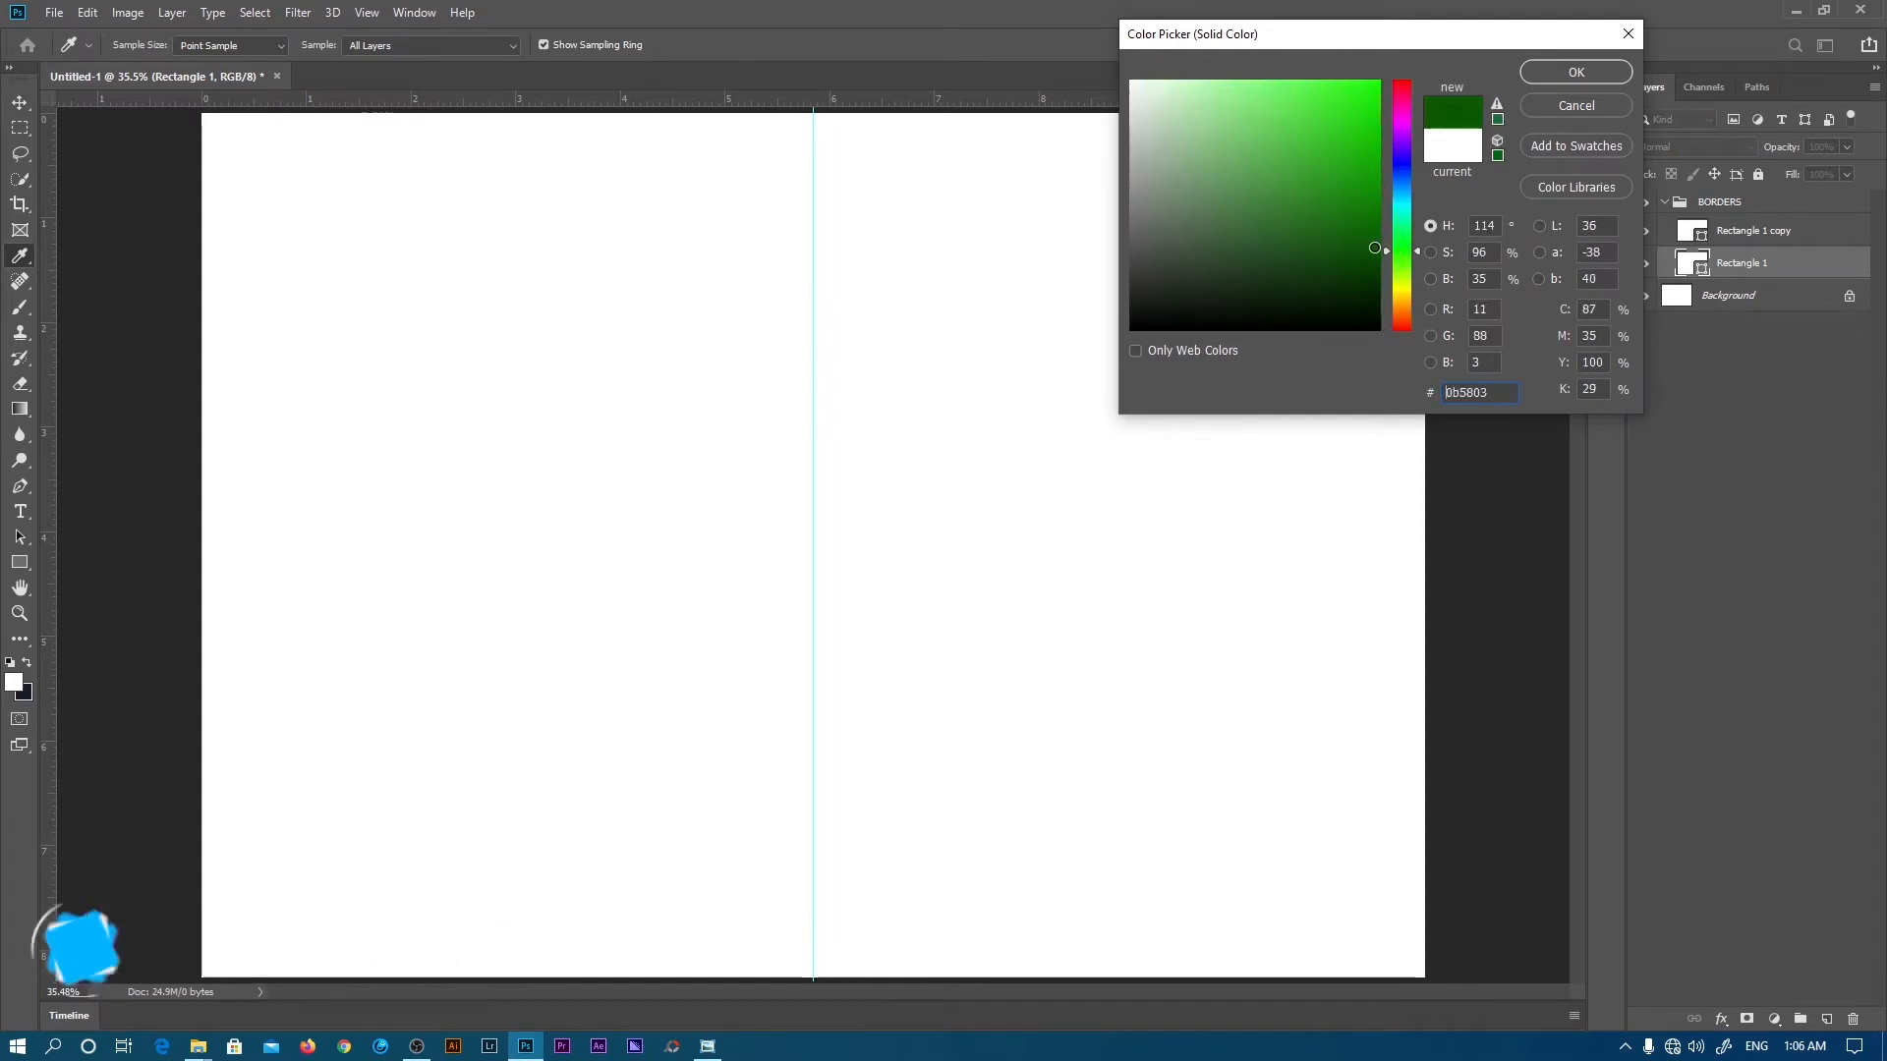
{"action": "left_click", "coordinate": [1405, 161]}
{"action": "left_click_drag", "start_coordinate": [1405, 161], "coordinate": [1406, 168]}
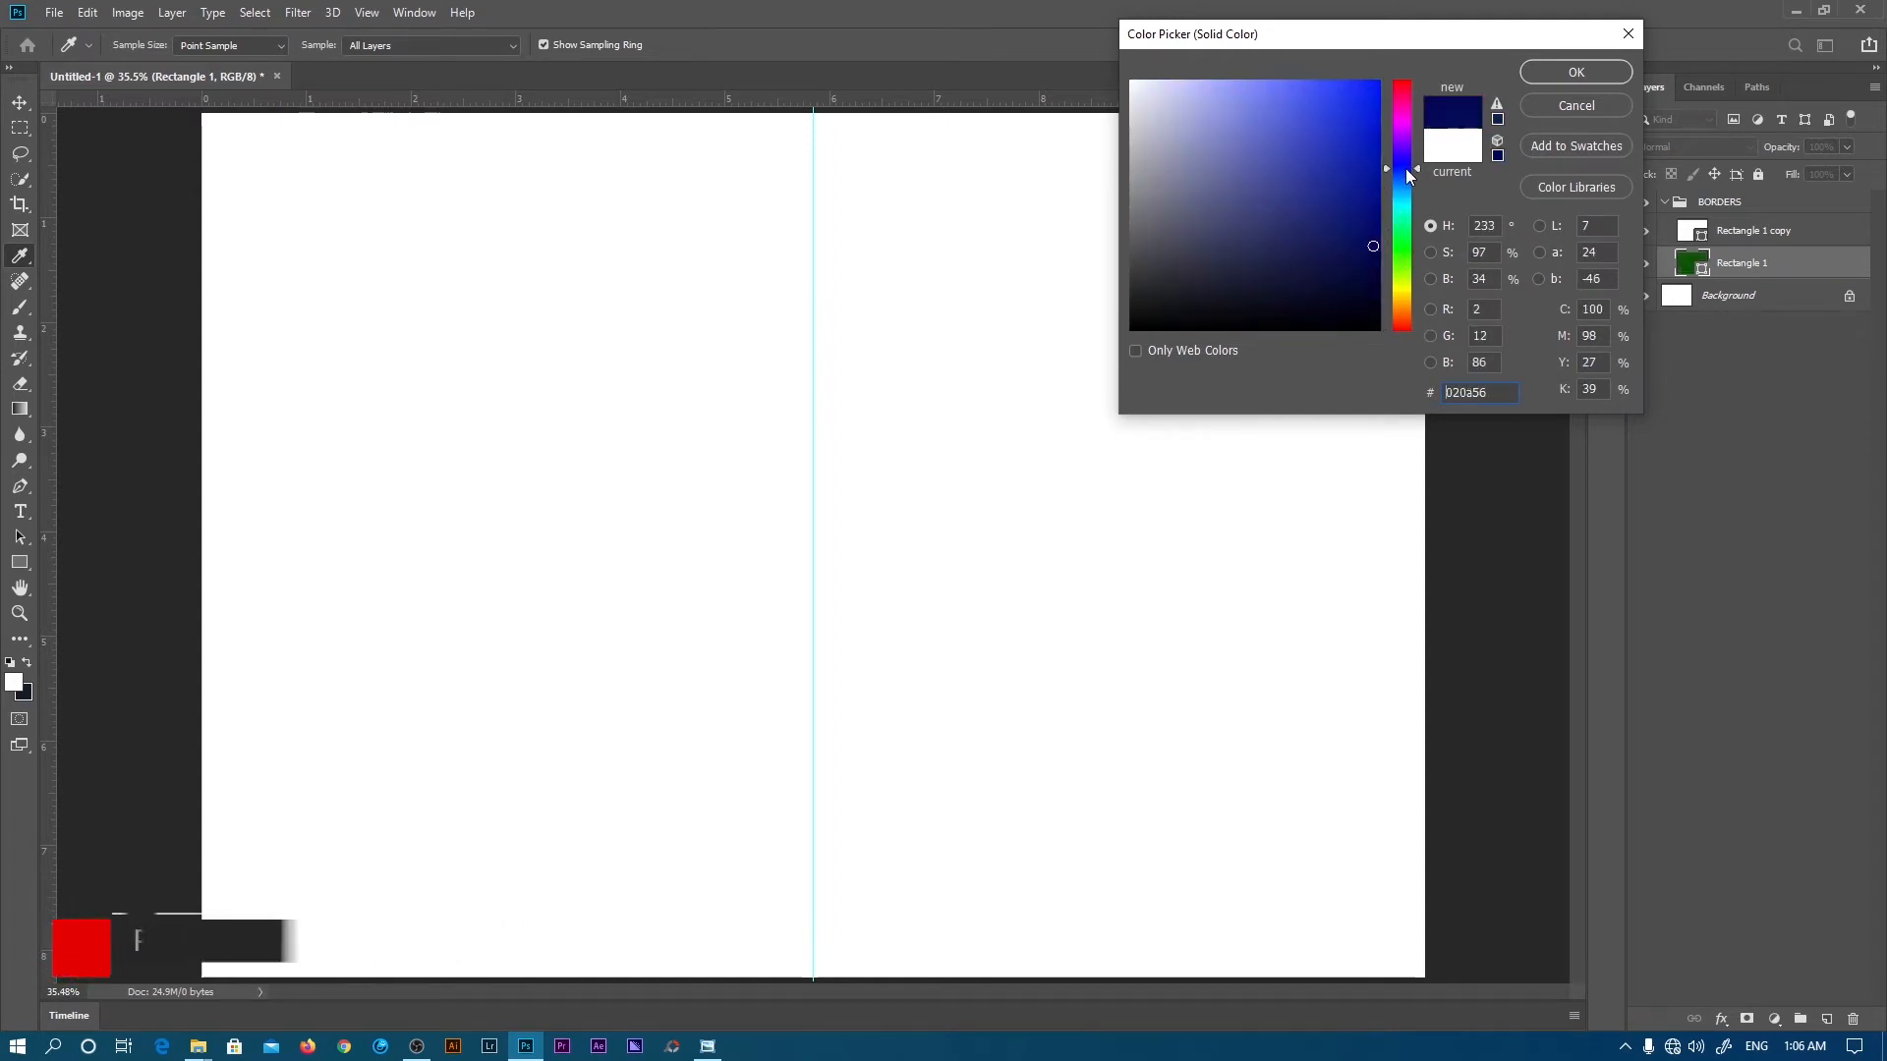
{"action": "left_click", "coordinate": [1576, 71]}
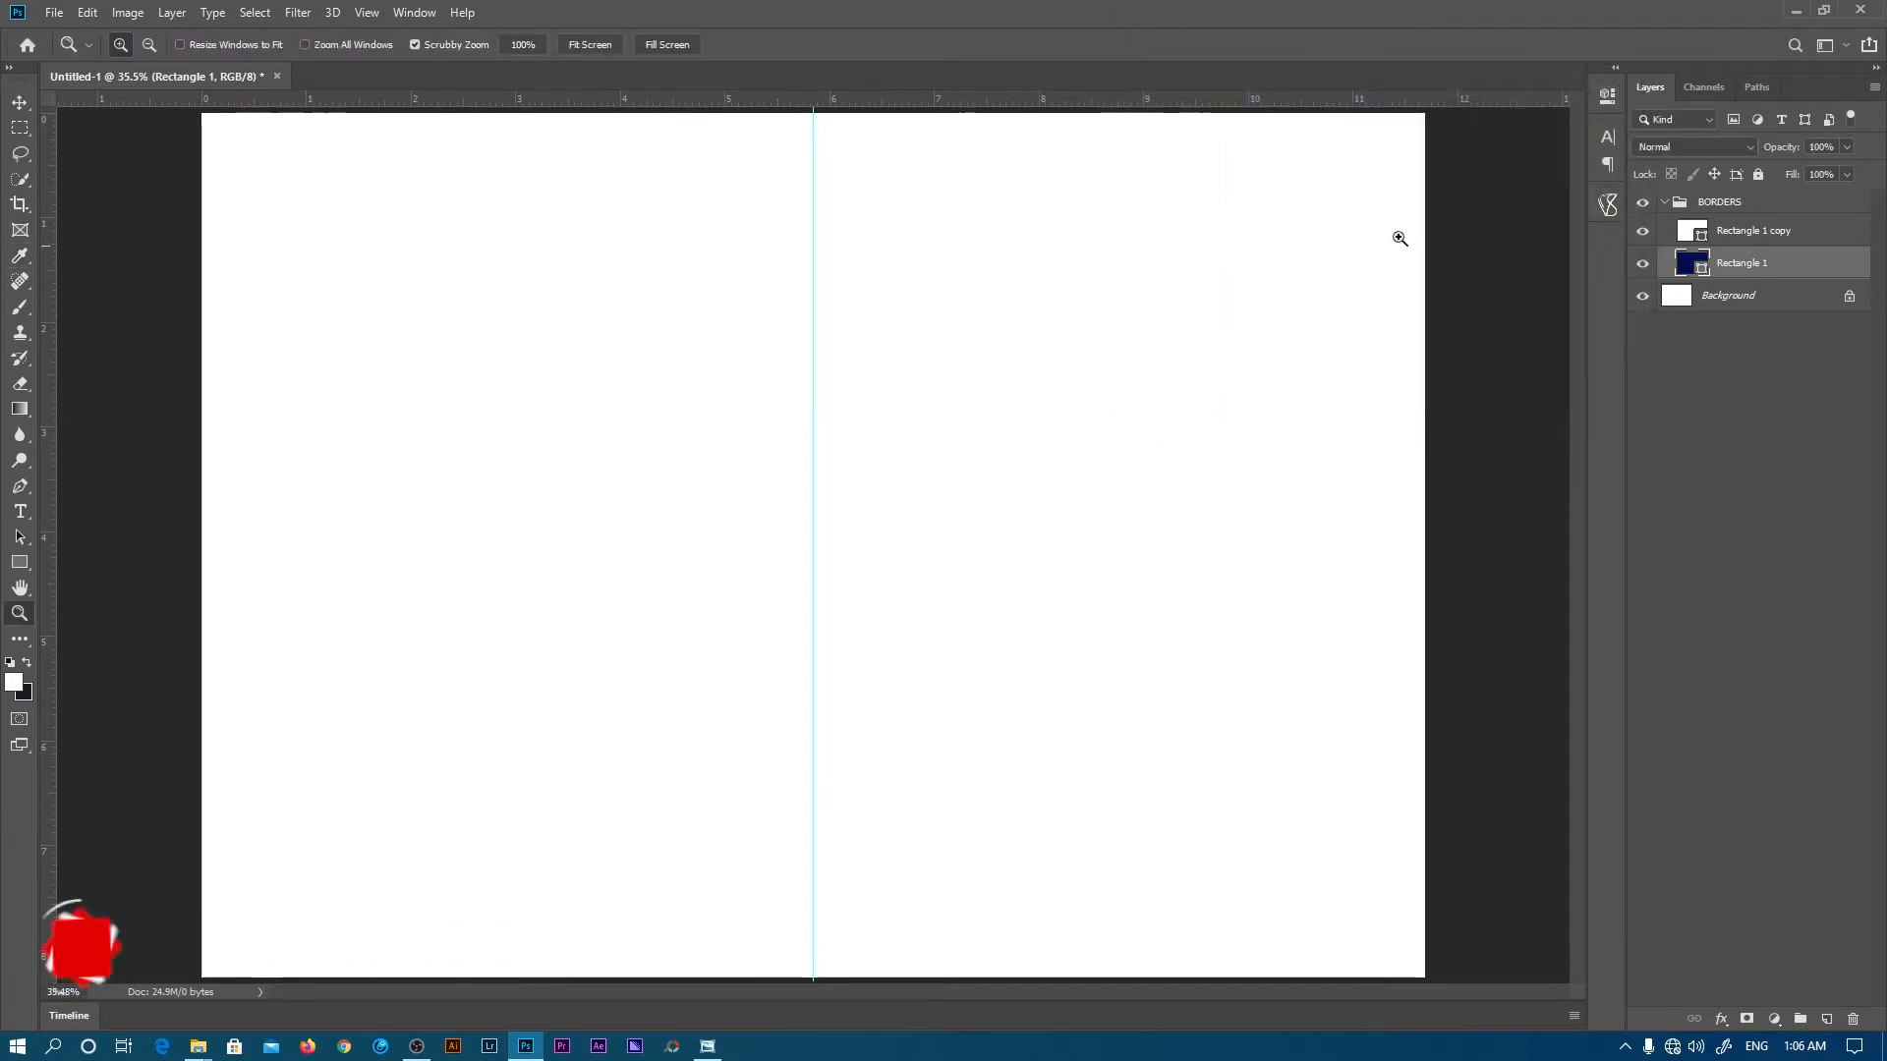
{"action": "left_click", "coordinate": [1644, 231]}
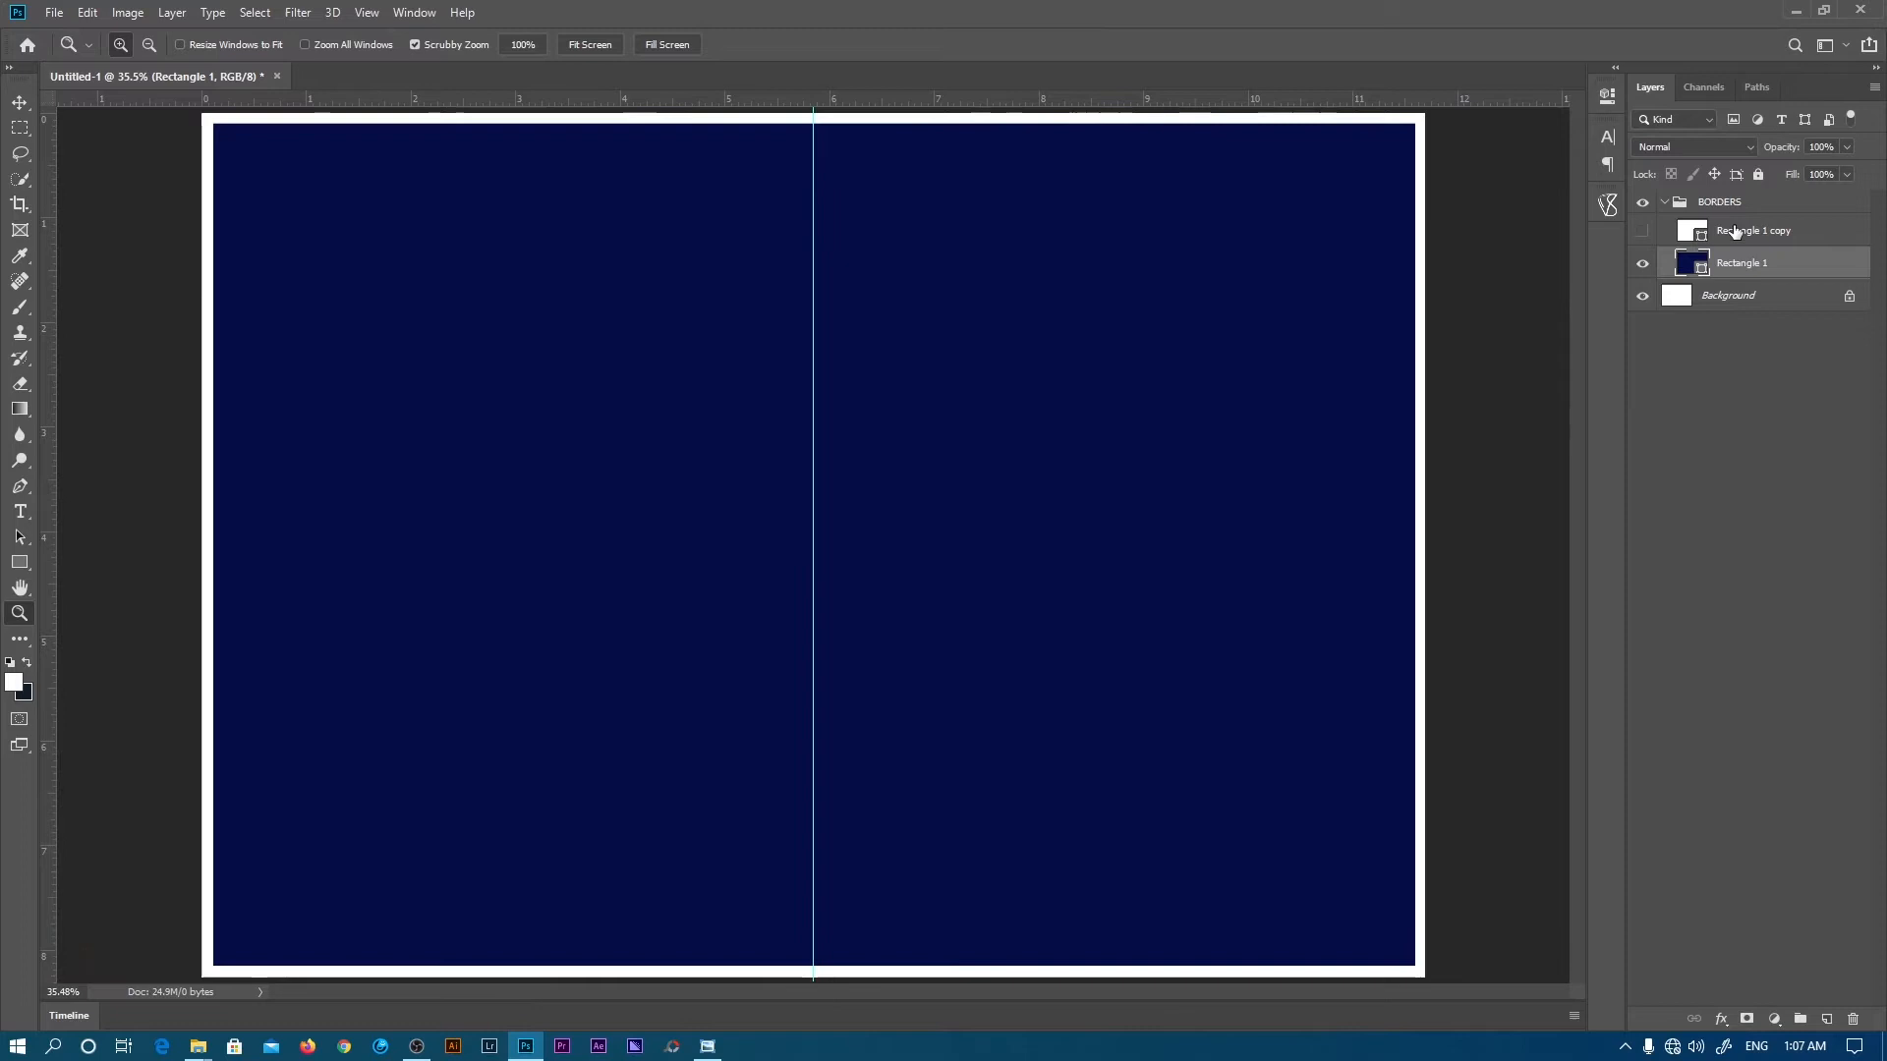
{"action": "left_click", "coordinate": [1642, 231]}
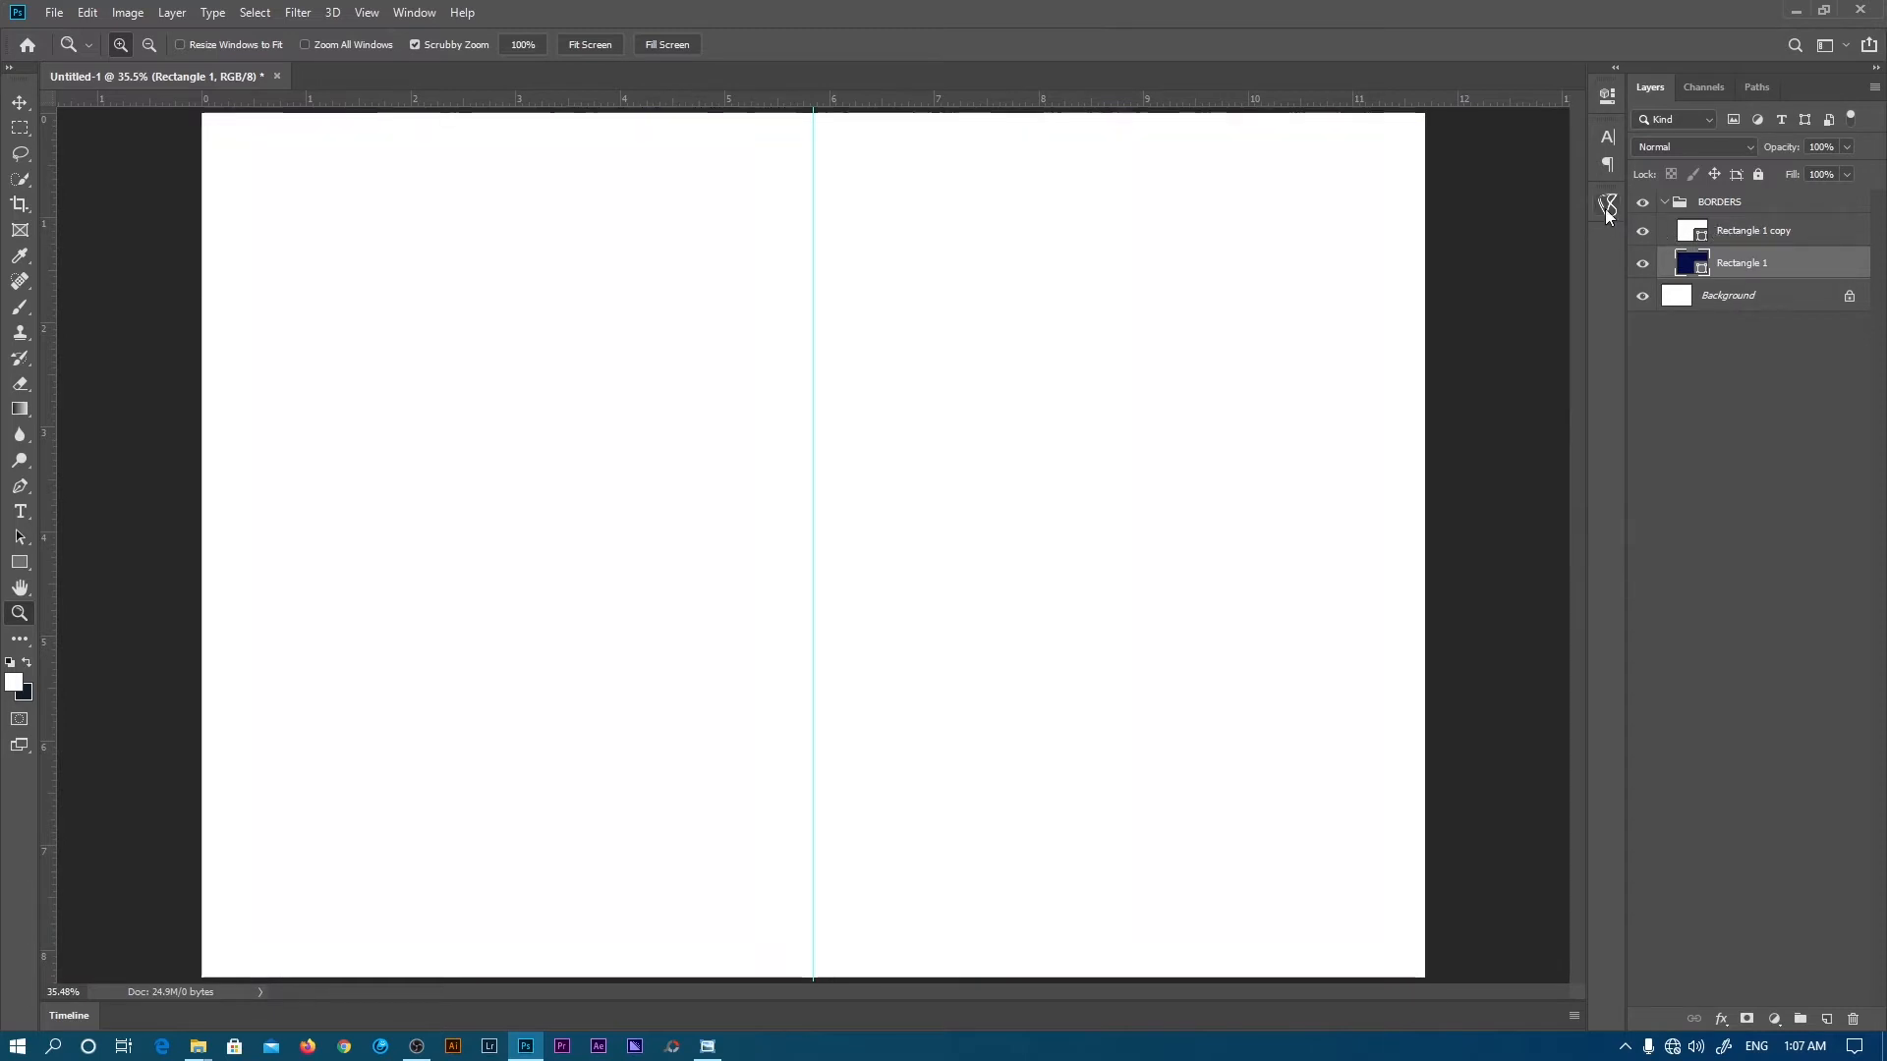
- Scale Rectangle 1 out toward the page corners so a thin navy frame shows
{"action": "left_click", "coordinate": [19, 103]}
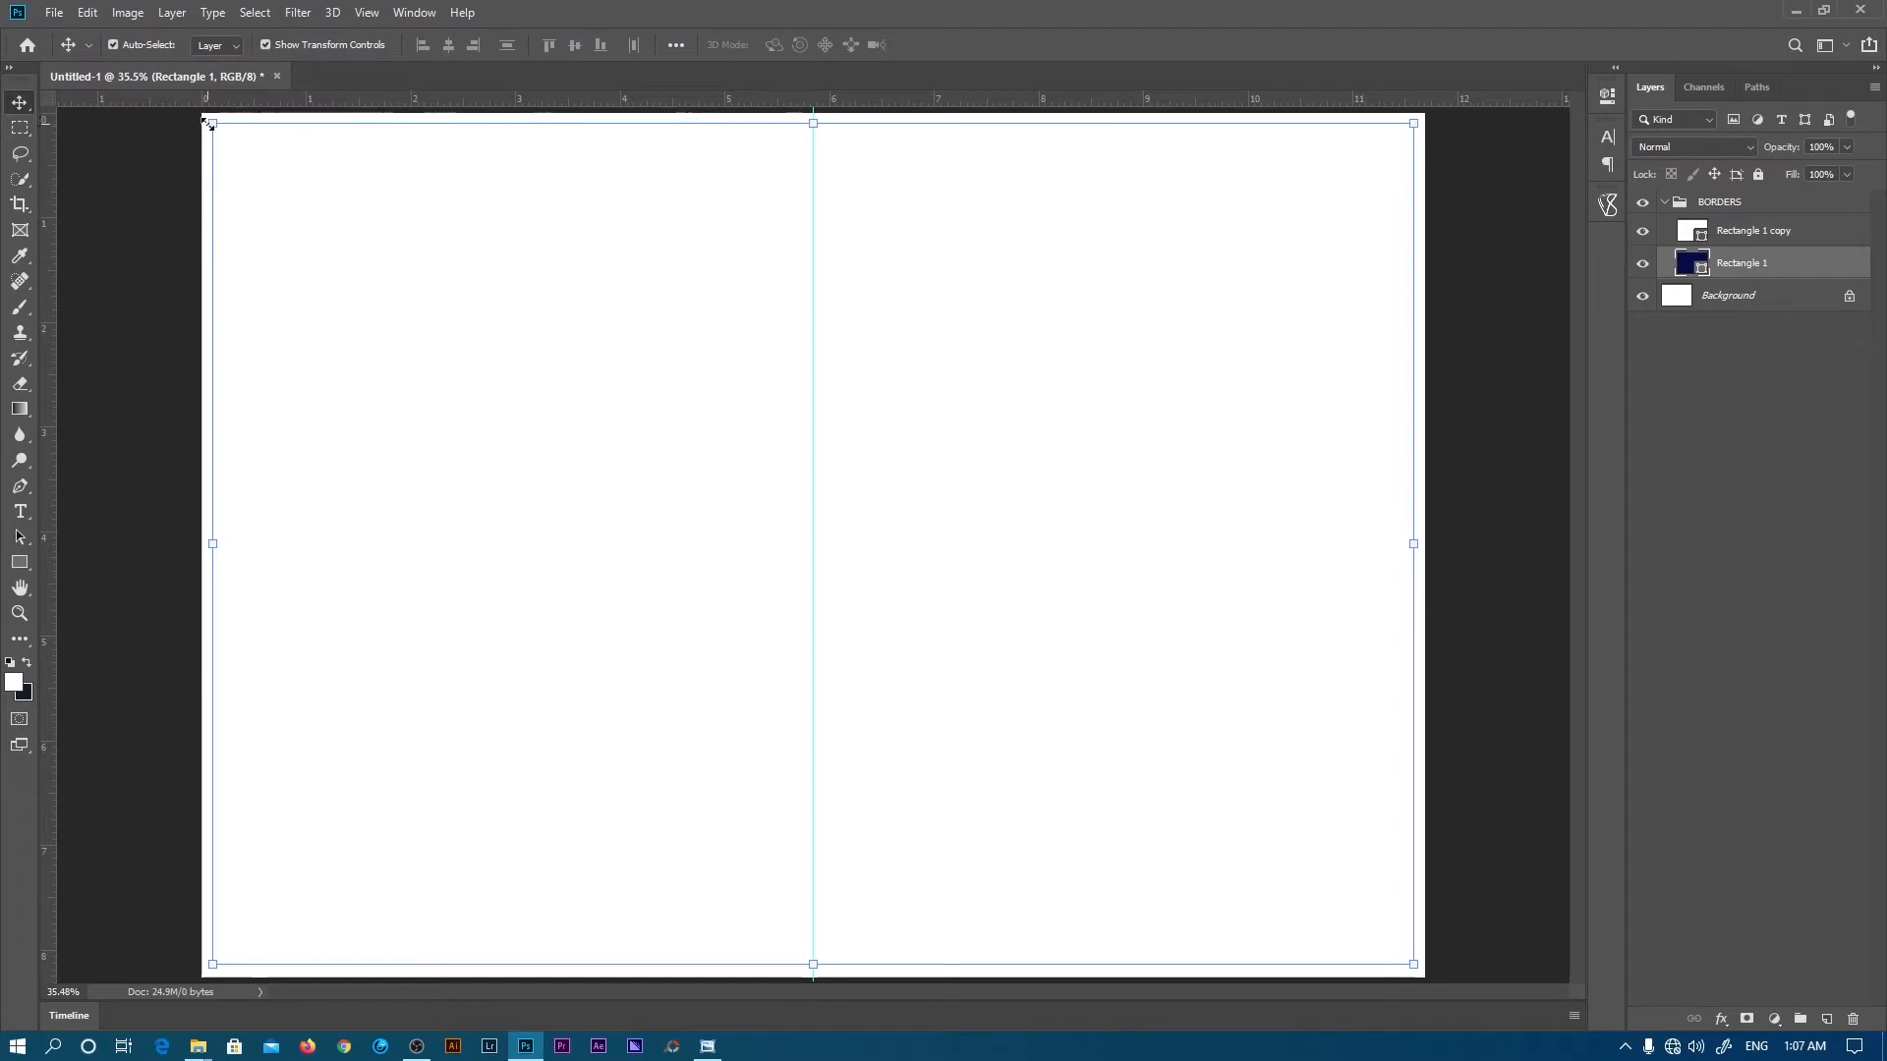
{"action": "left_click_drag", "start_coordinate": [210, 123], "coordinate": [201, 114]}
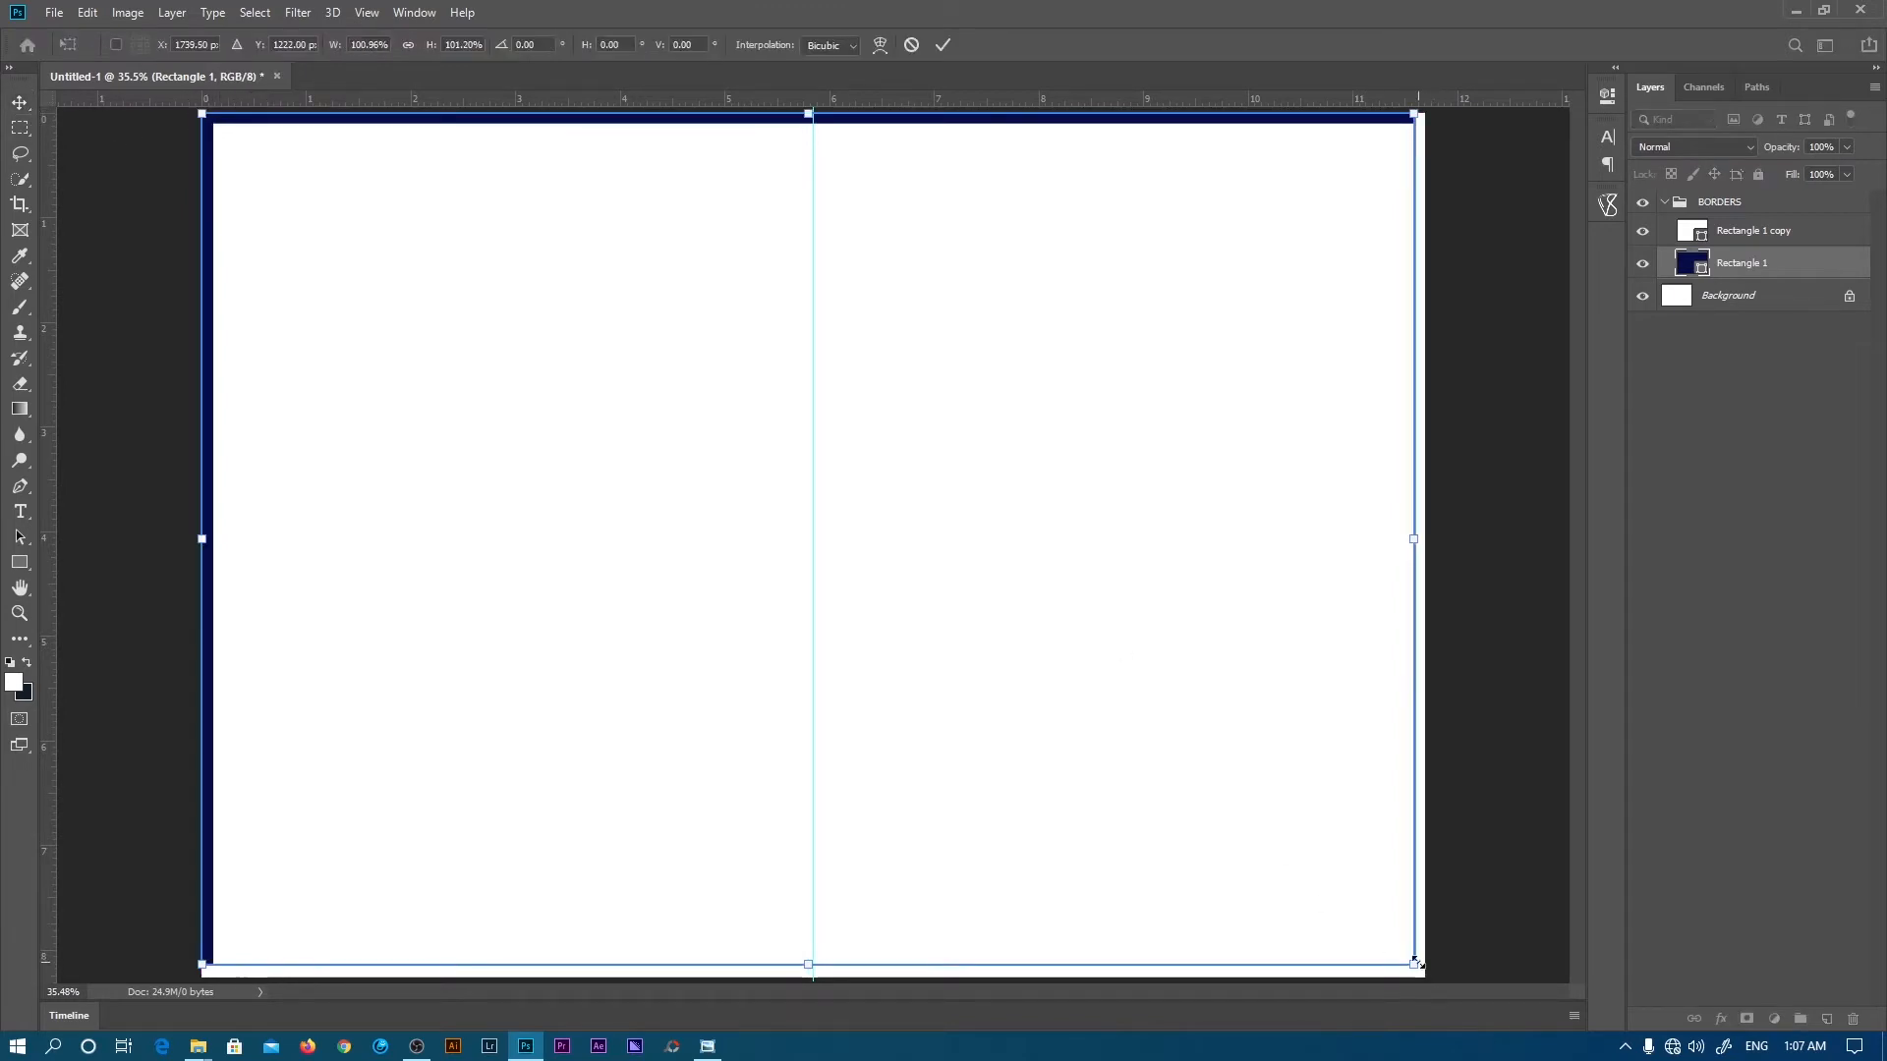
{"action": "left_click_drag", "start_coordinate": [1416, 964], "coordinate": [1424, 977]}
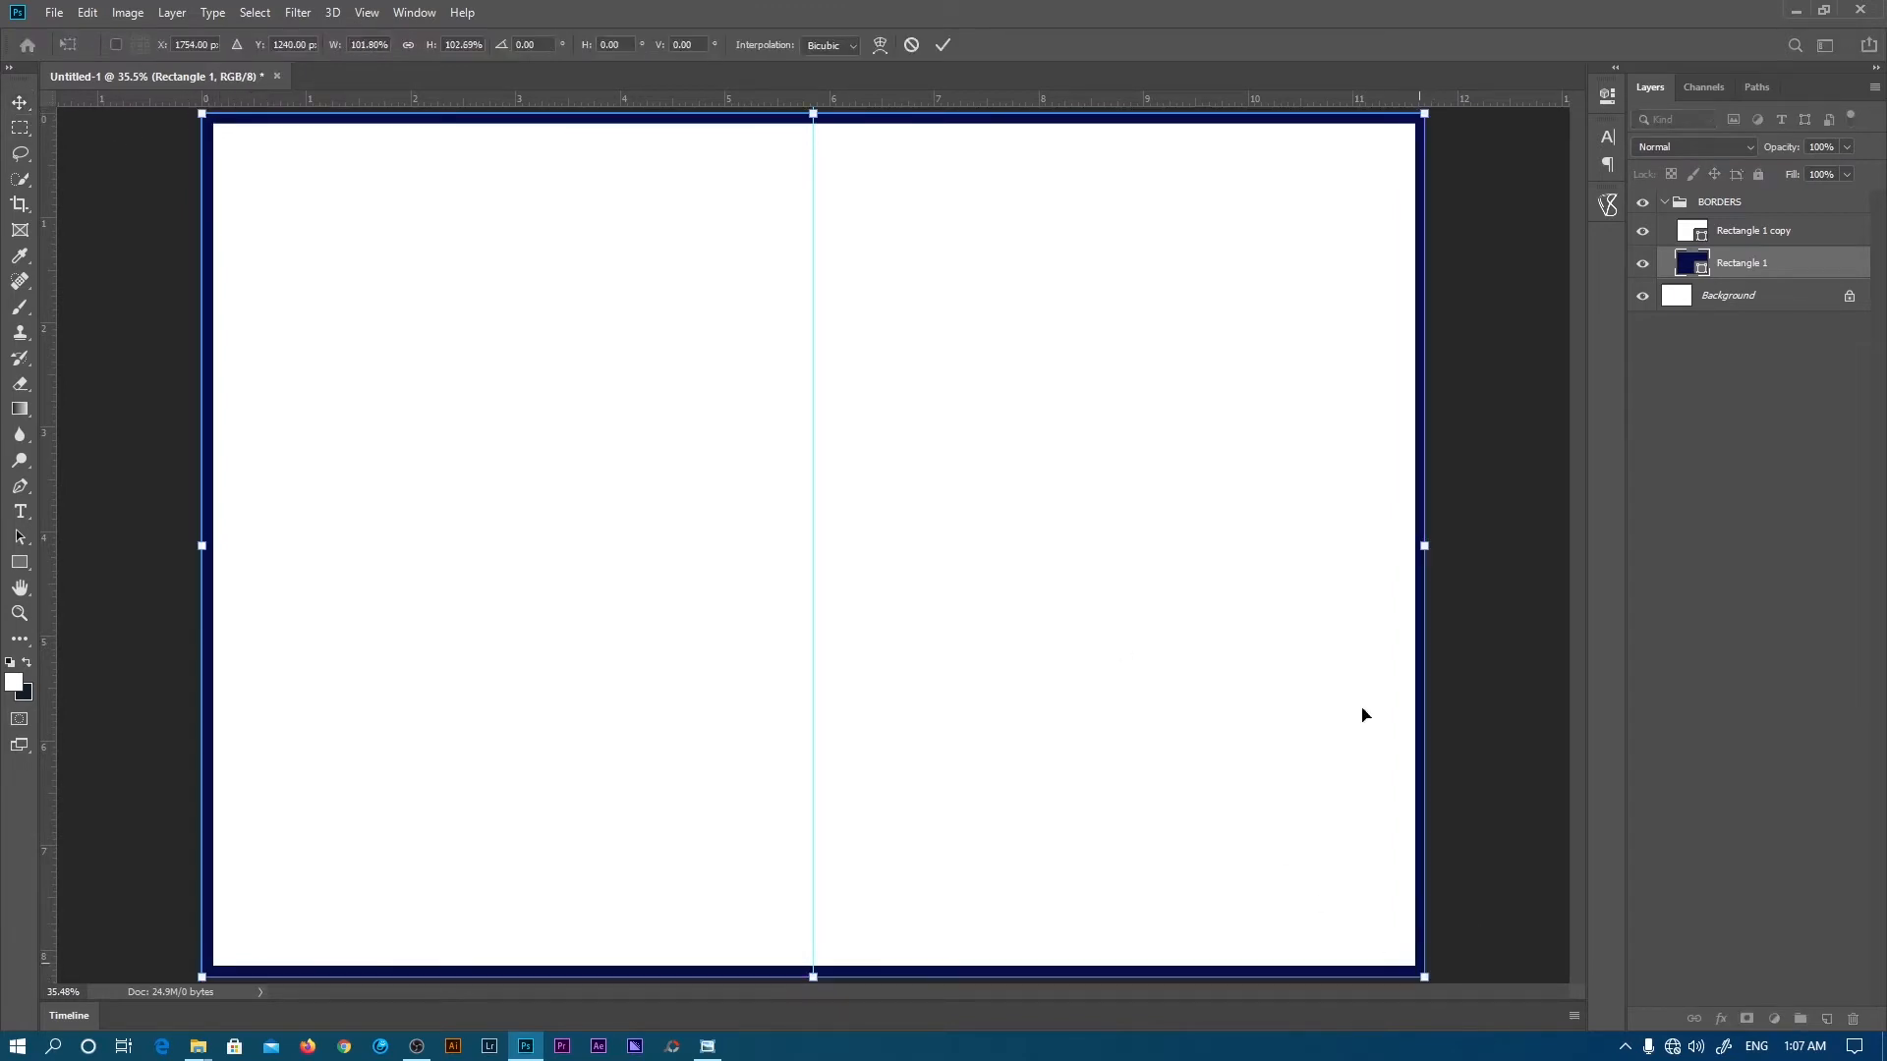
{"action": "left_click", "coordinate": [942, 45]}
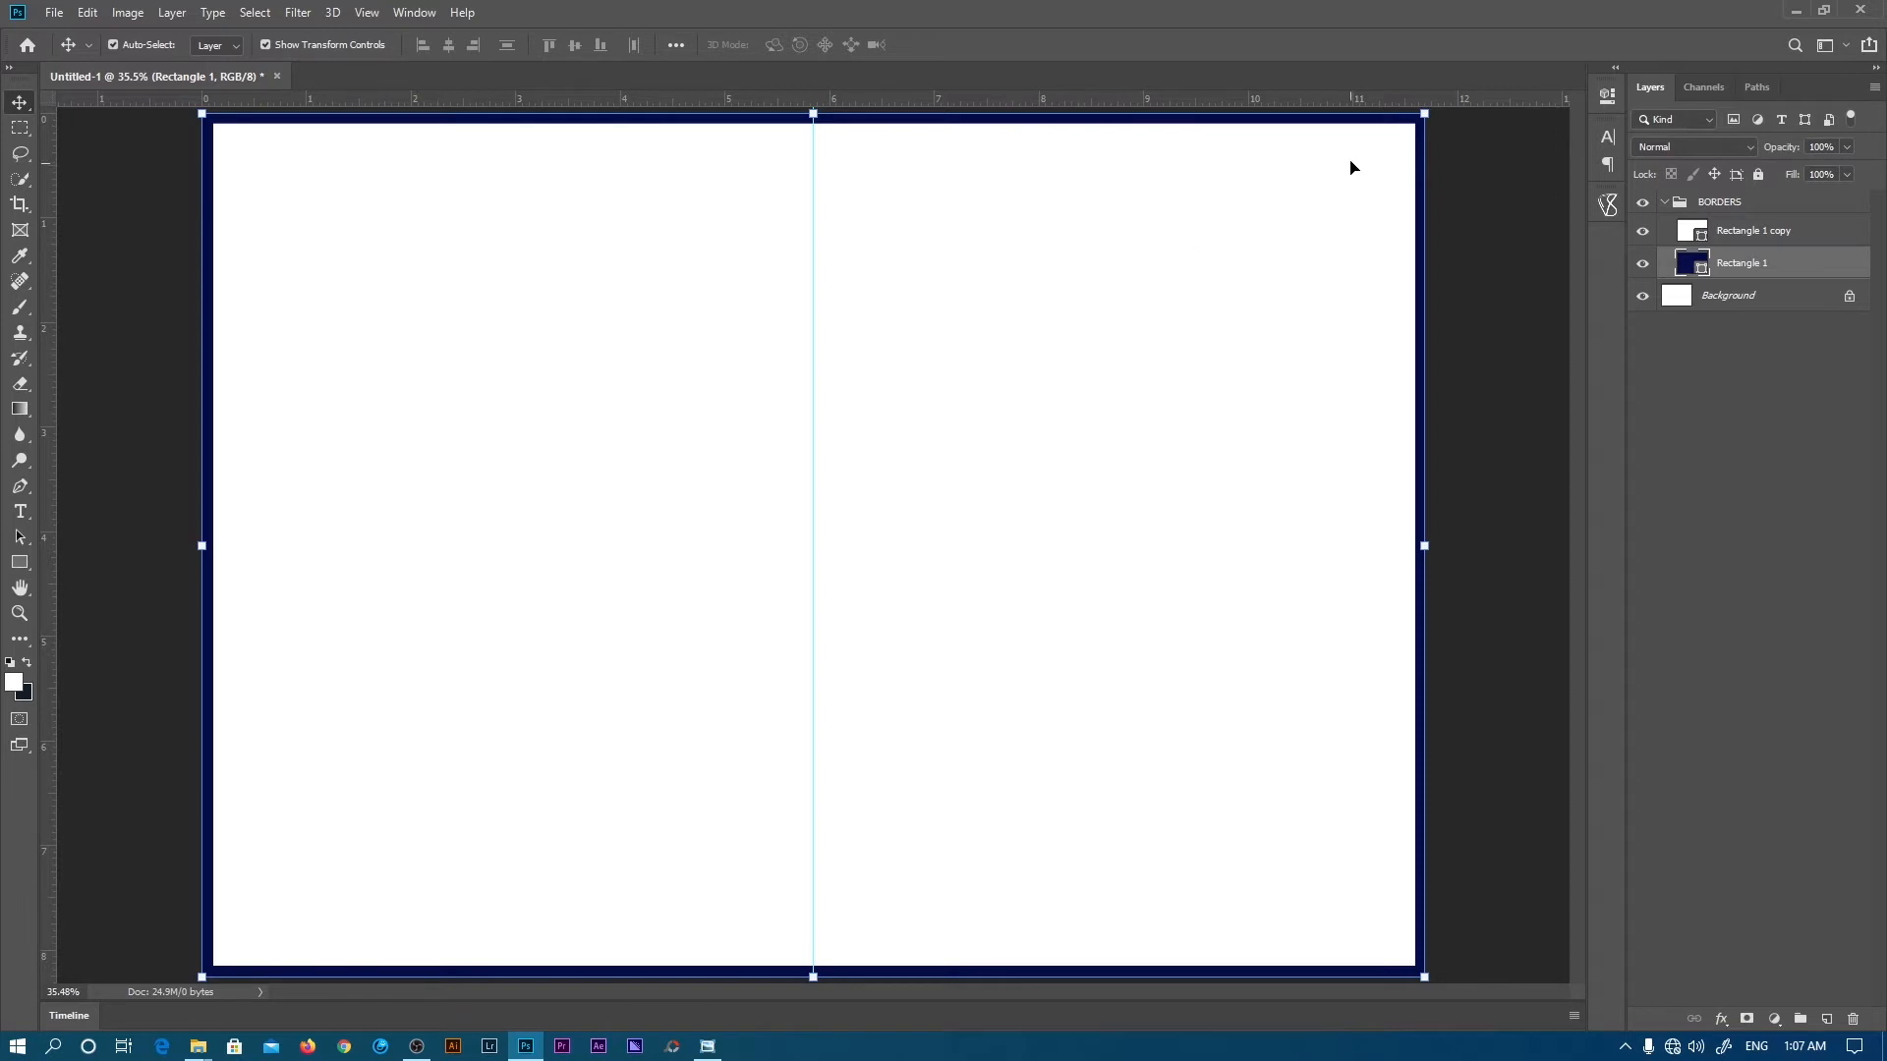
{"action": "left_click", "coordinate": [1812, 398]}
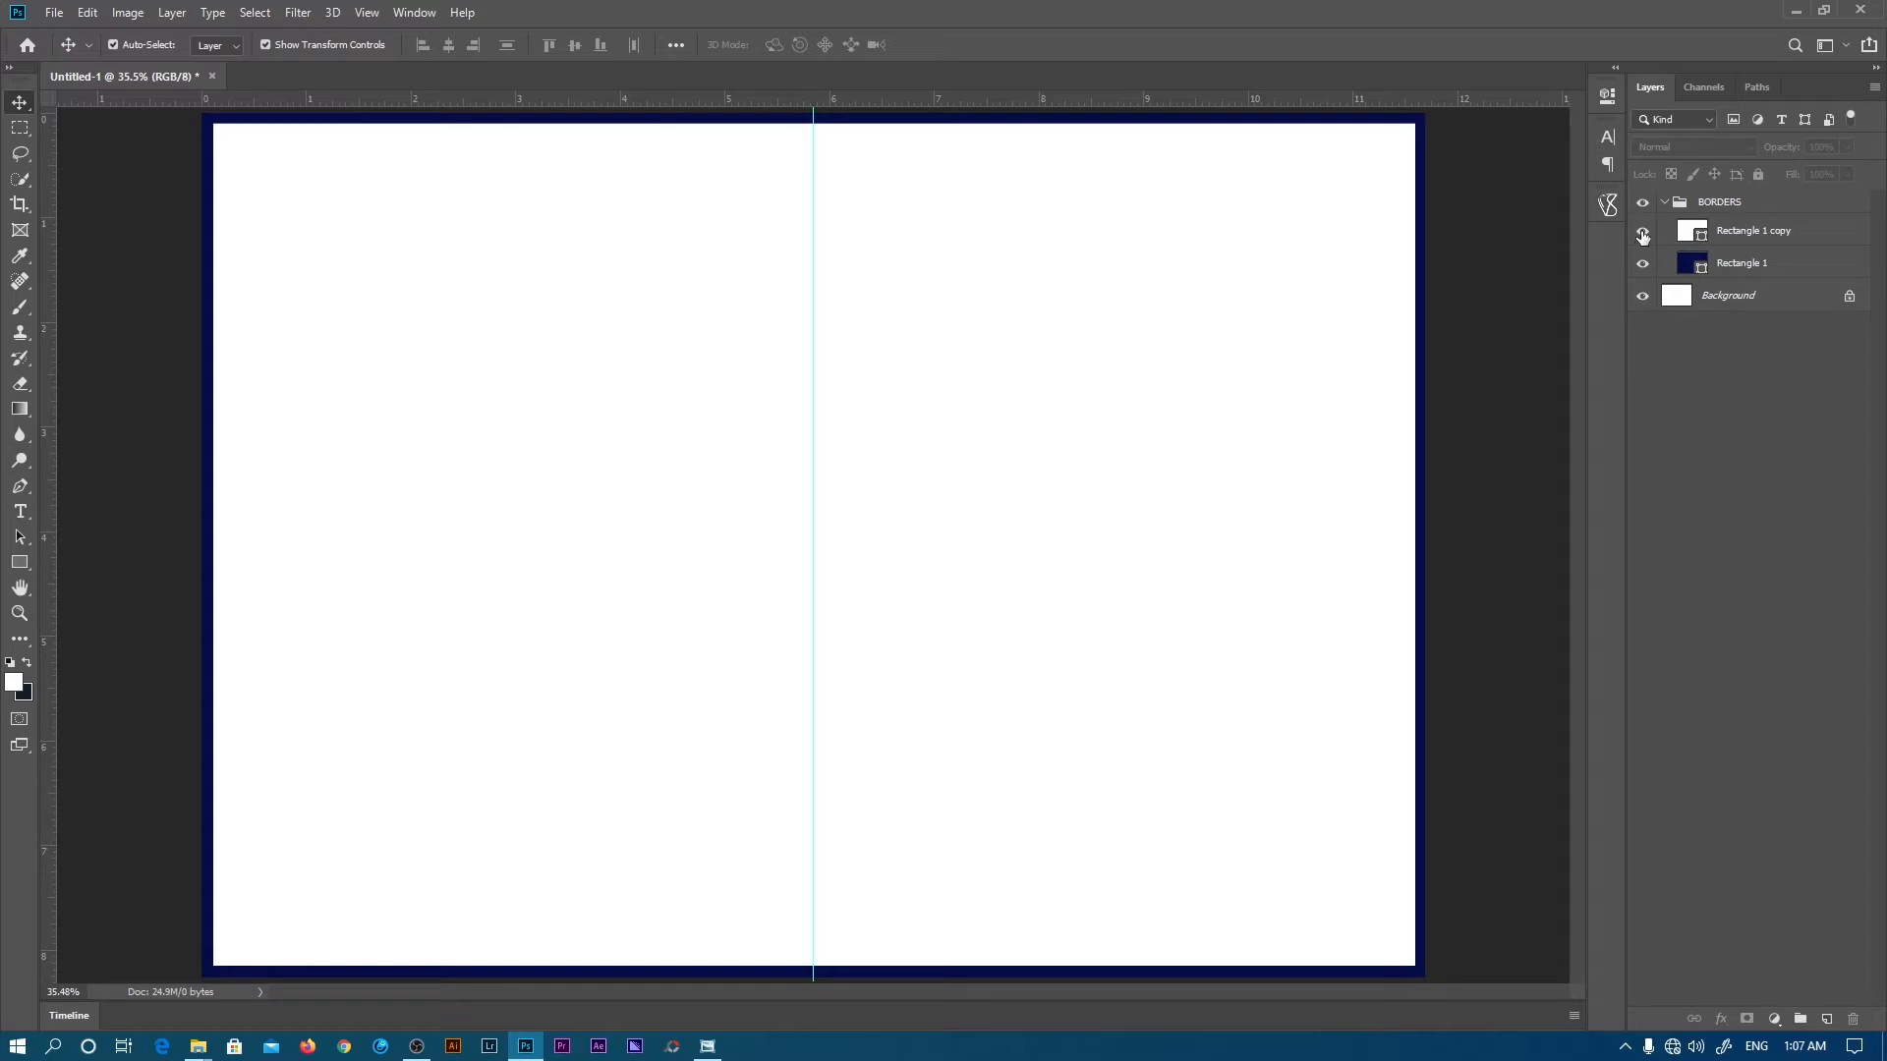
- Hide Rectangle 1 copy and change Rectangle 1's fill back to white
{"action": "left_click", "coordinate": [1642, 233]}
{"action": "left_click", "coordinate": [1769, 243]}
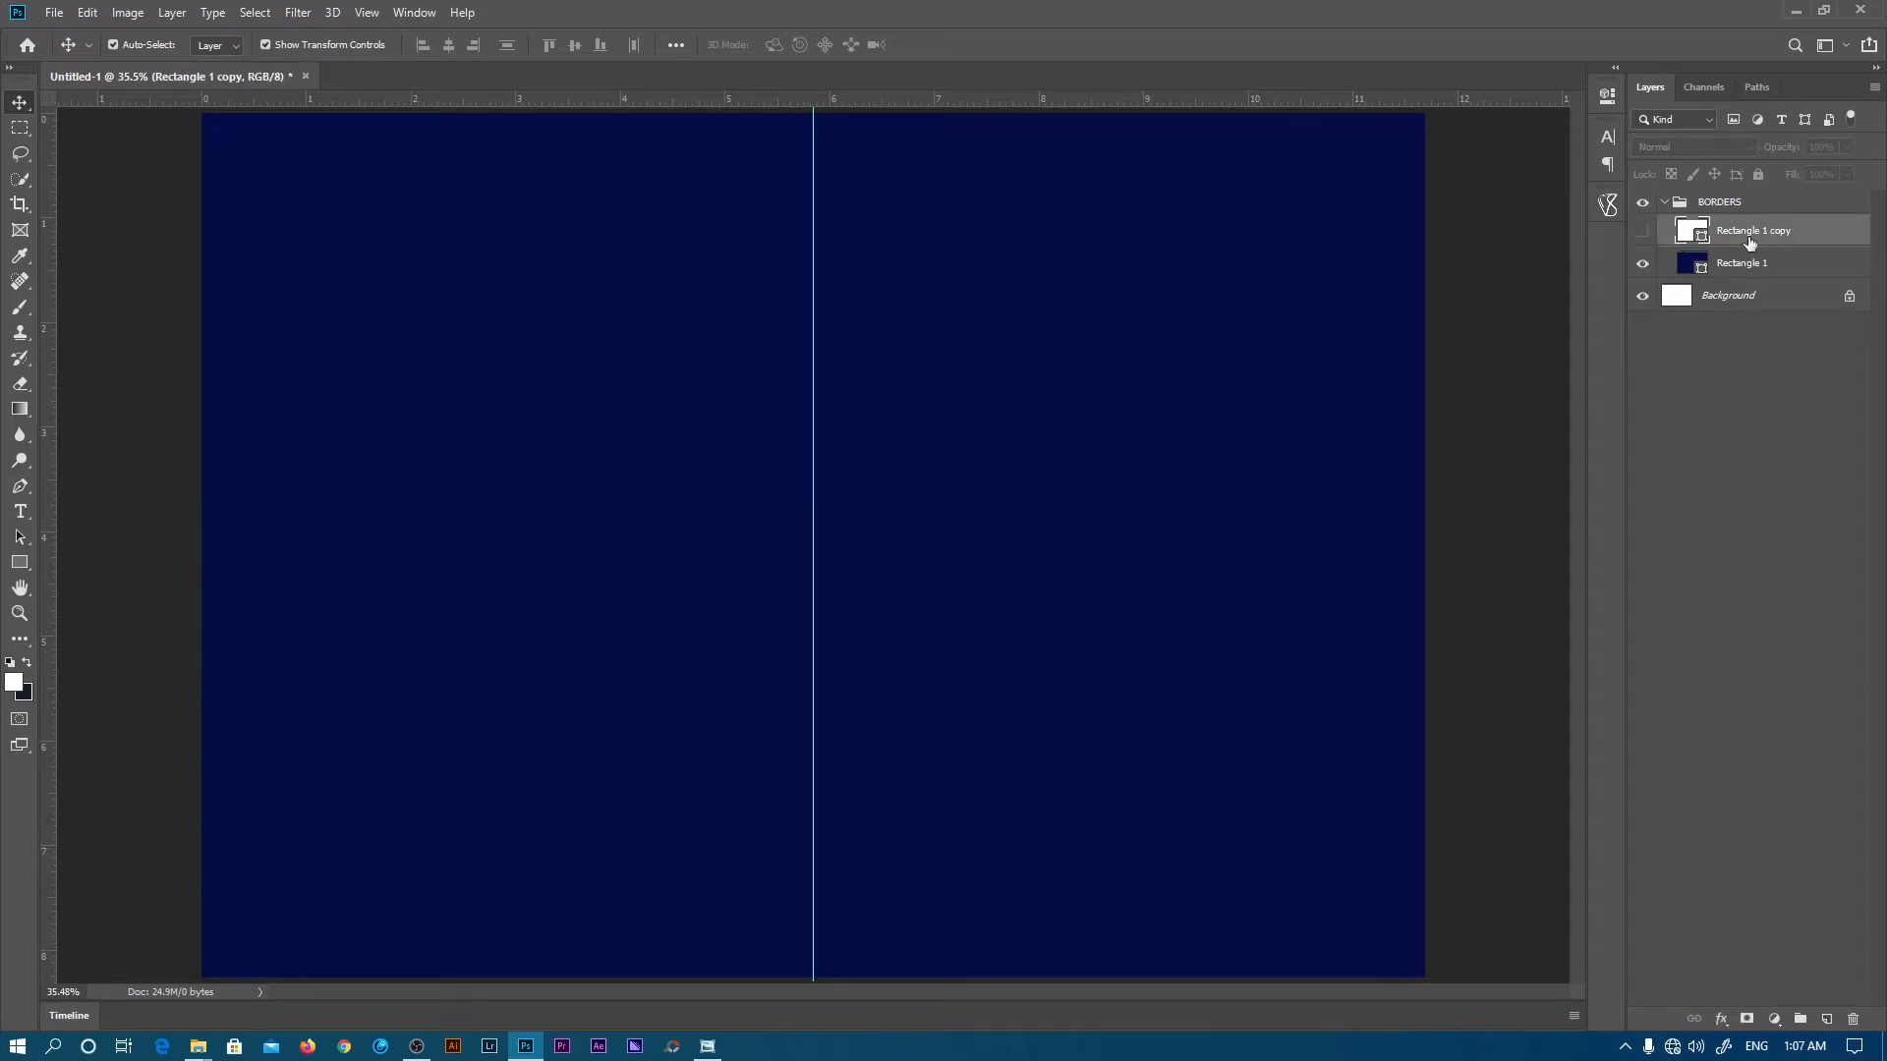
{"action": "left_click", "coordinate": [1687, 263]}
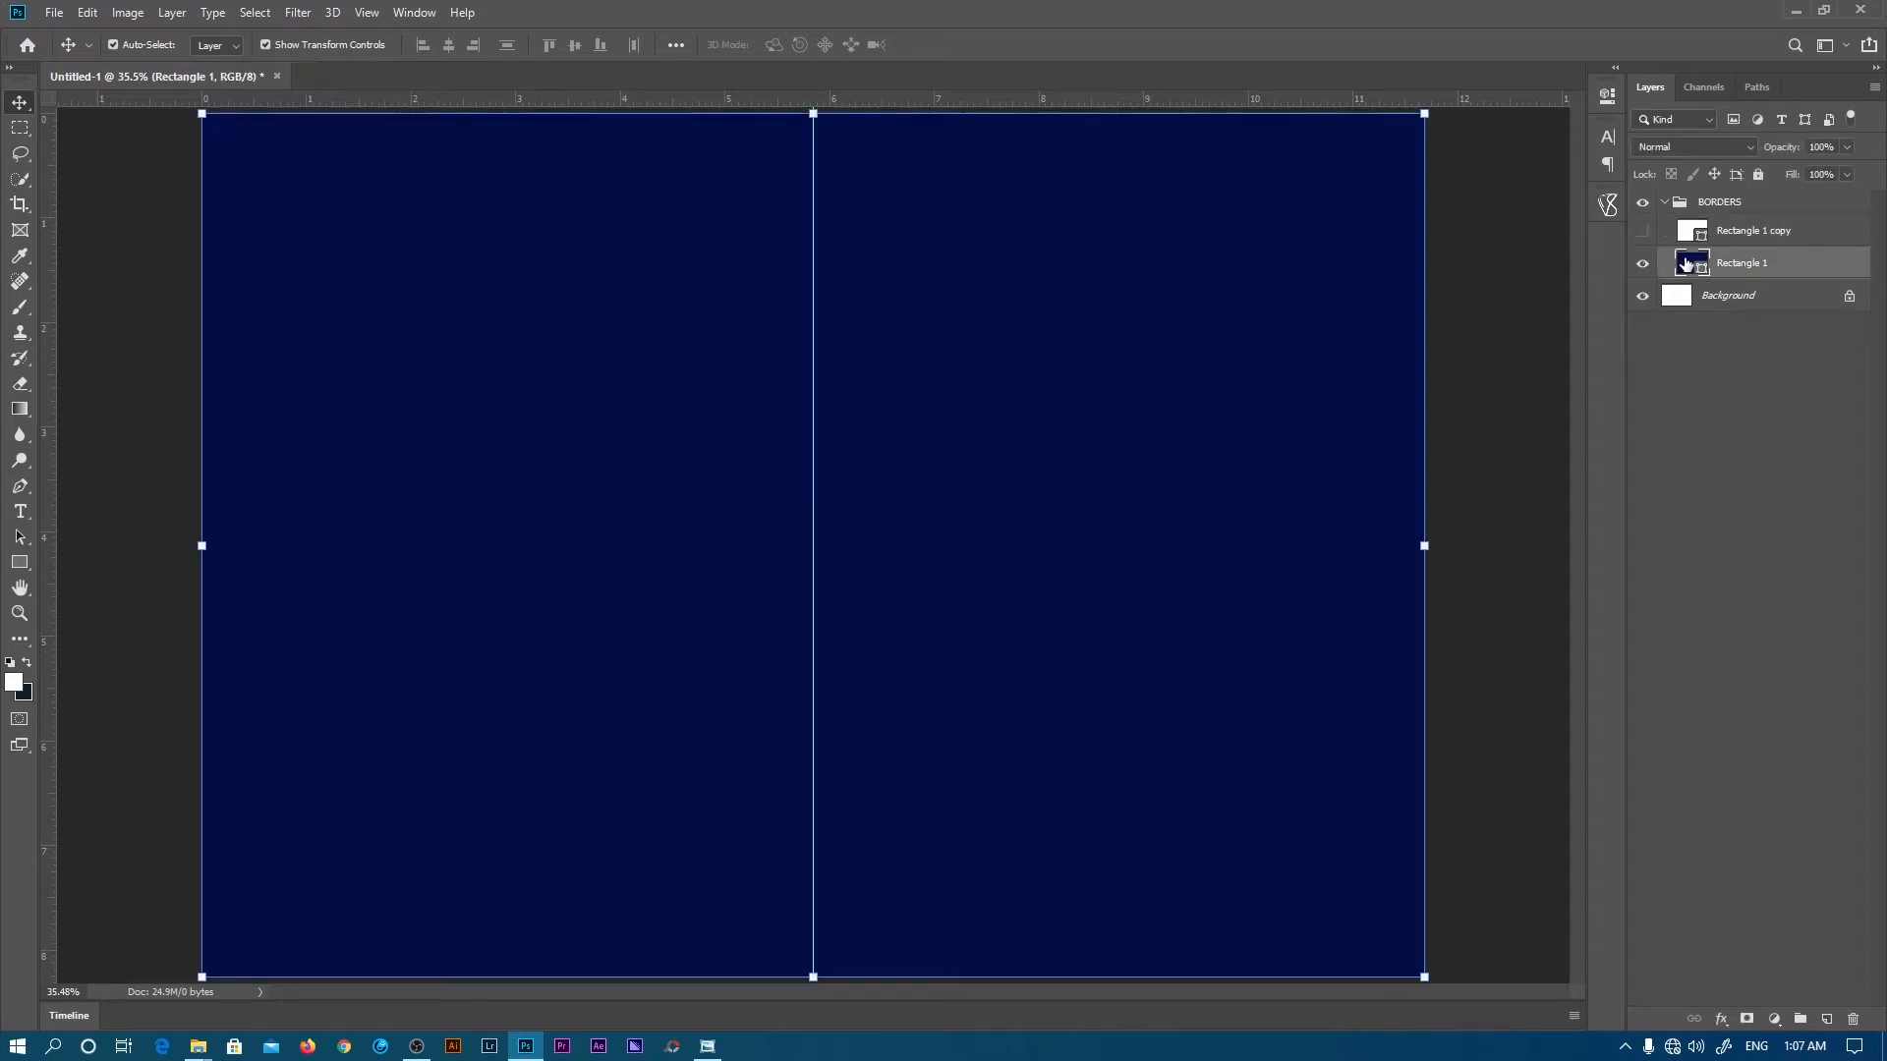
{"action": "double_click", "coordinate": [1689, 267]}
{"action": "left_click_drag", "start_coordinate": [1369, 216], "coordinate": [1129, 81]}
{"action": "left_click", "coordinate": [1588, 80]}
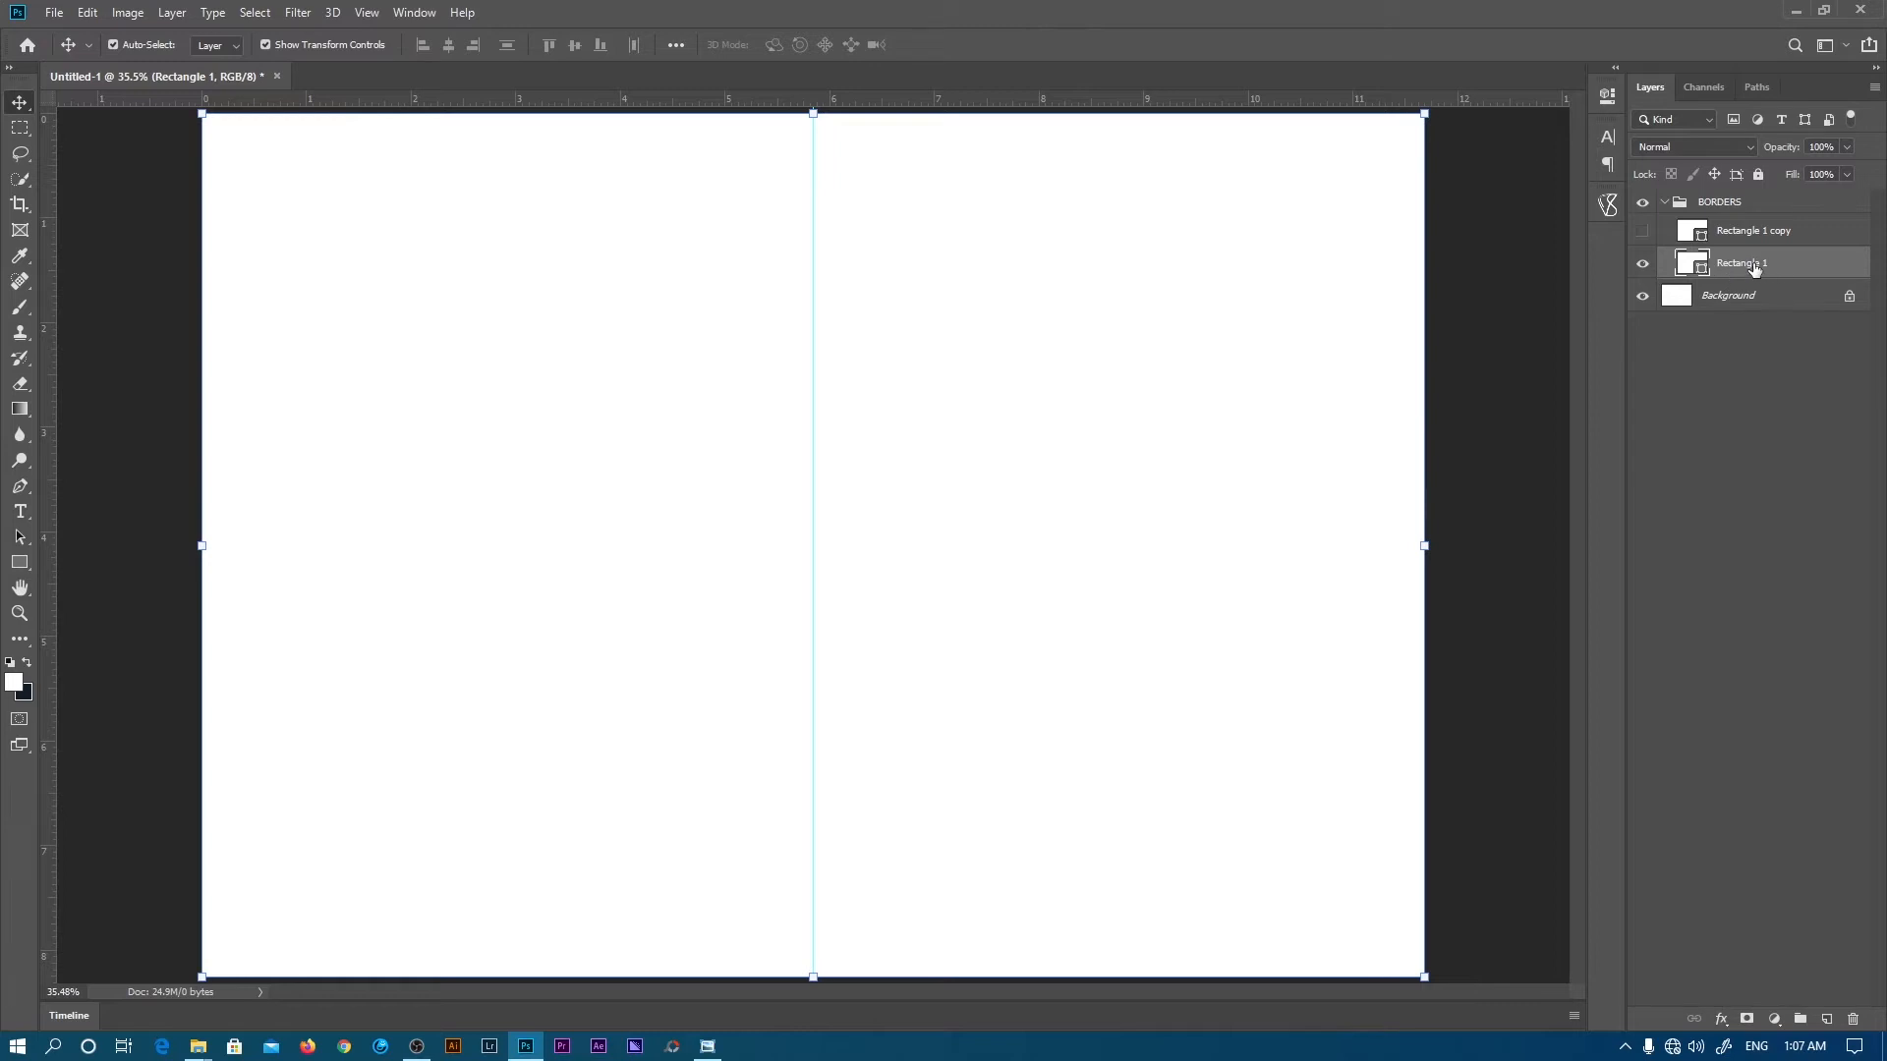
{"action": "left_click", "coordinate": [1721, 1020]}
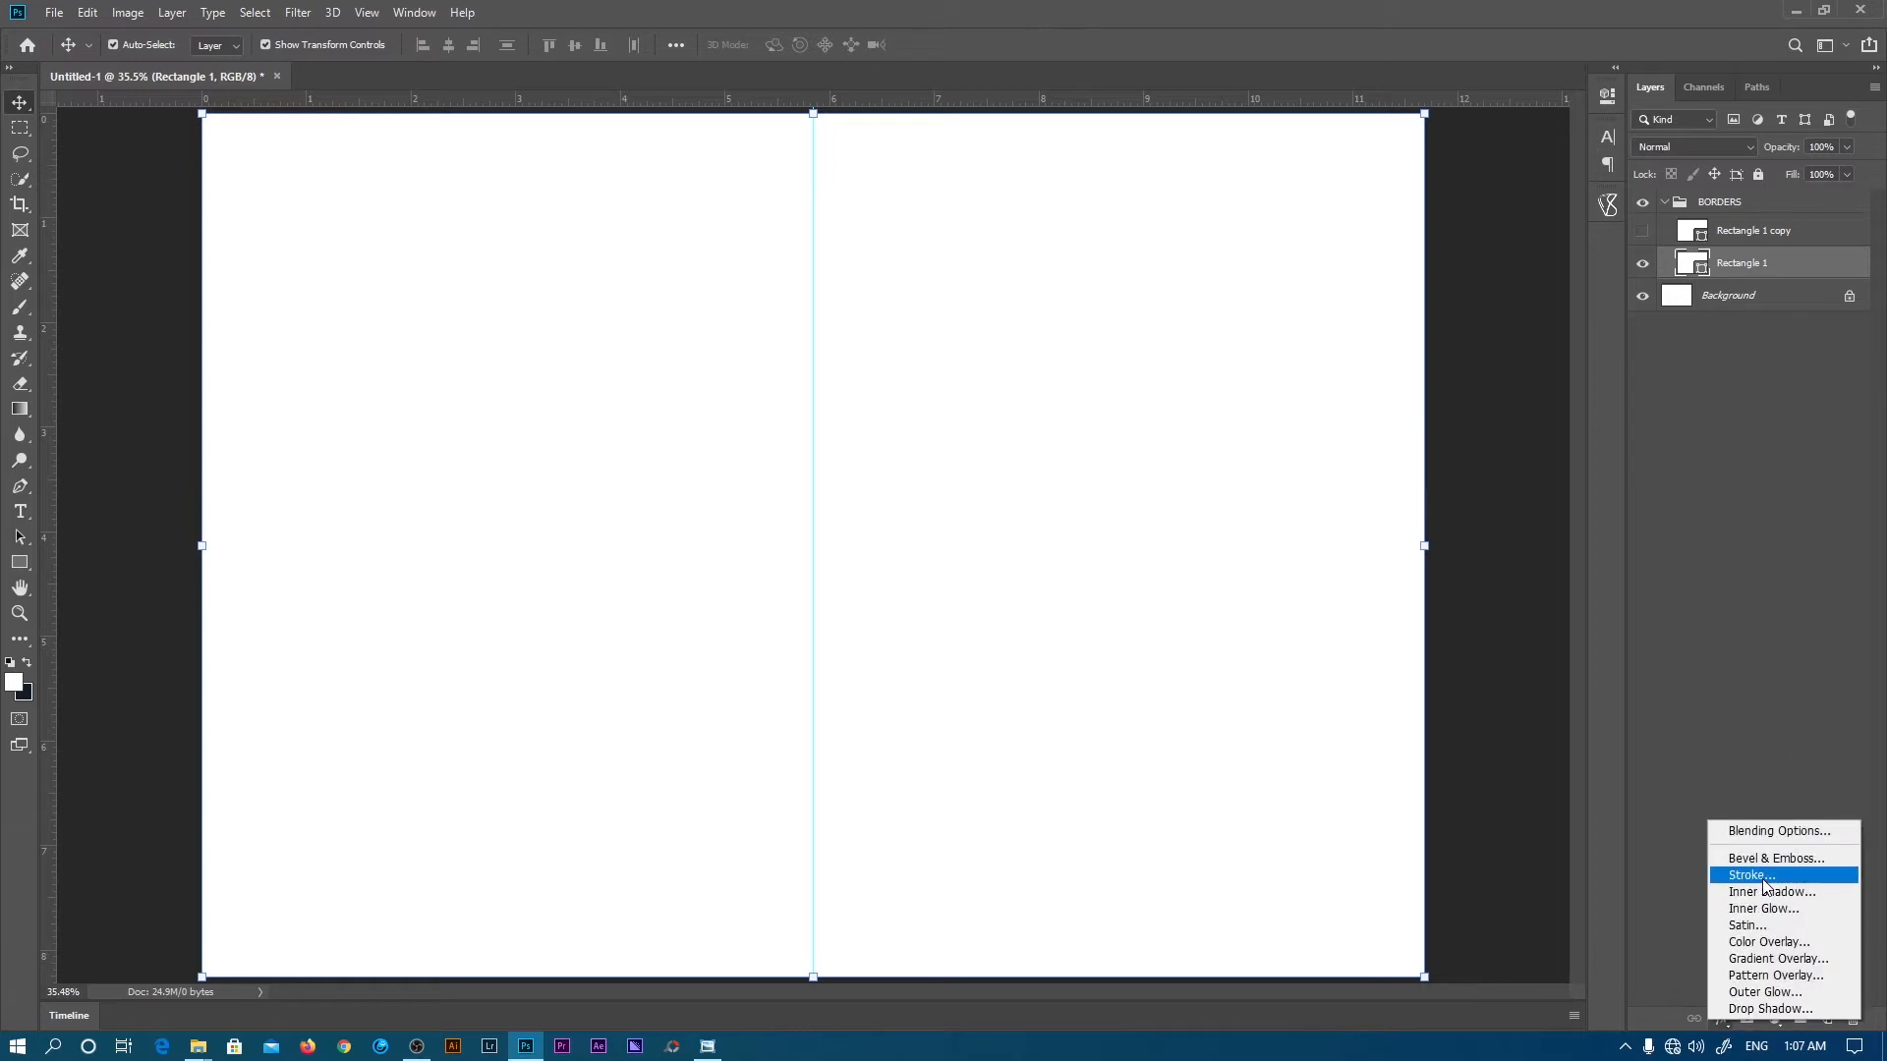
- Try a dark blue 35 px Stroke effect on Rectangle 1, cancel it, and unhide Rectangle 1 copy
{"action": "left_click", "coordinate": [1759, 876]}
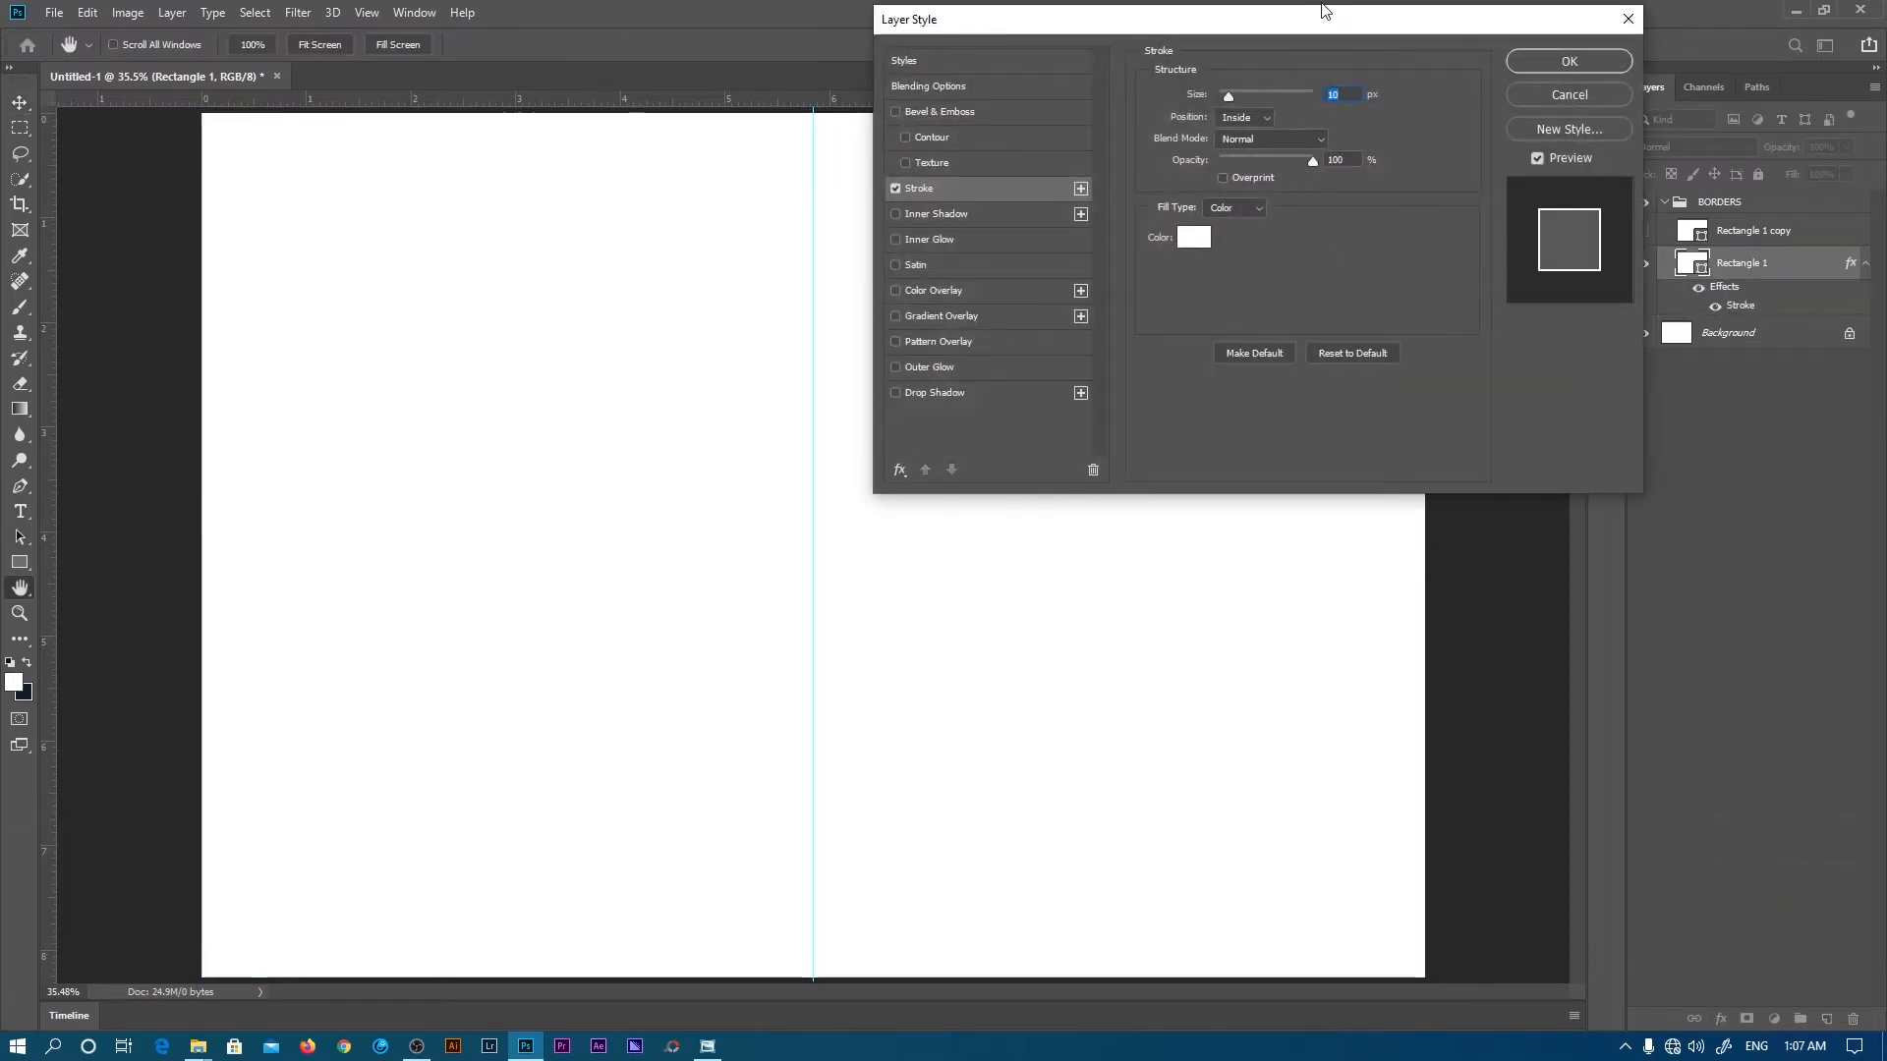
{"action": "left_click_drag", "start_coordinate": [1328, 25], "coordinate": [1572, 19]}
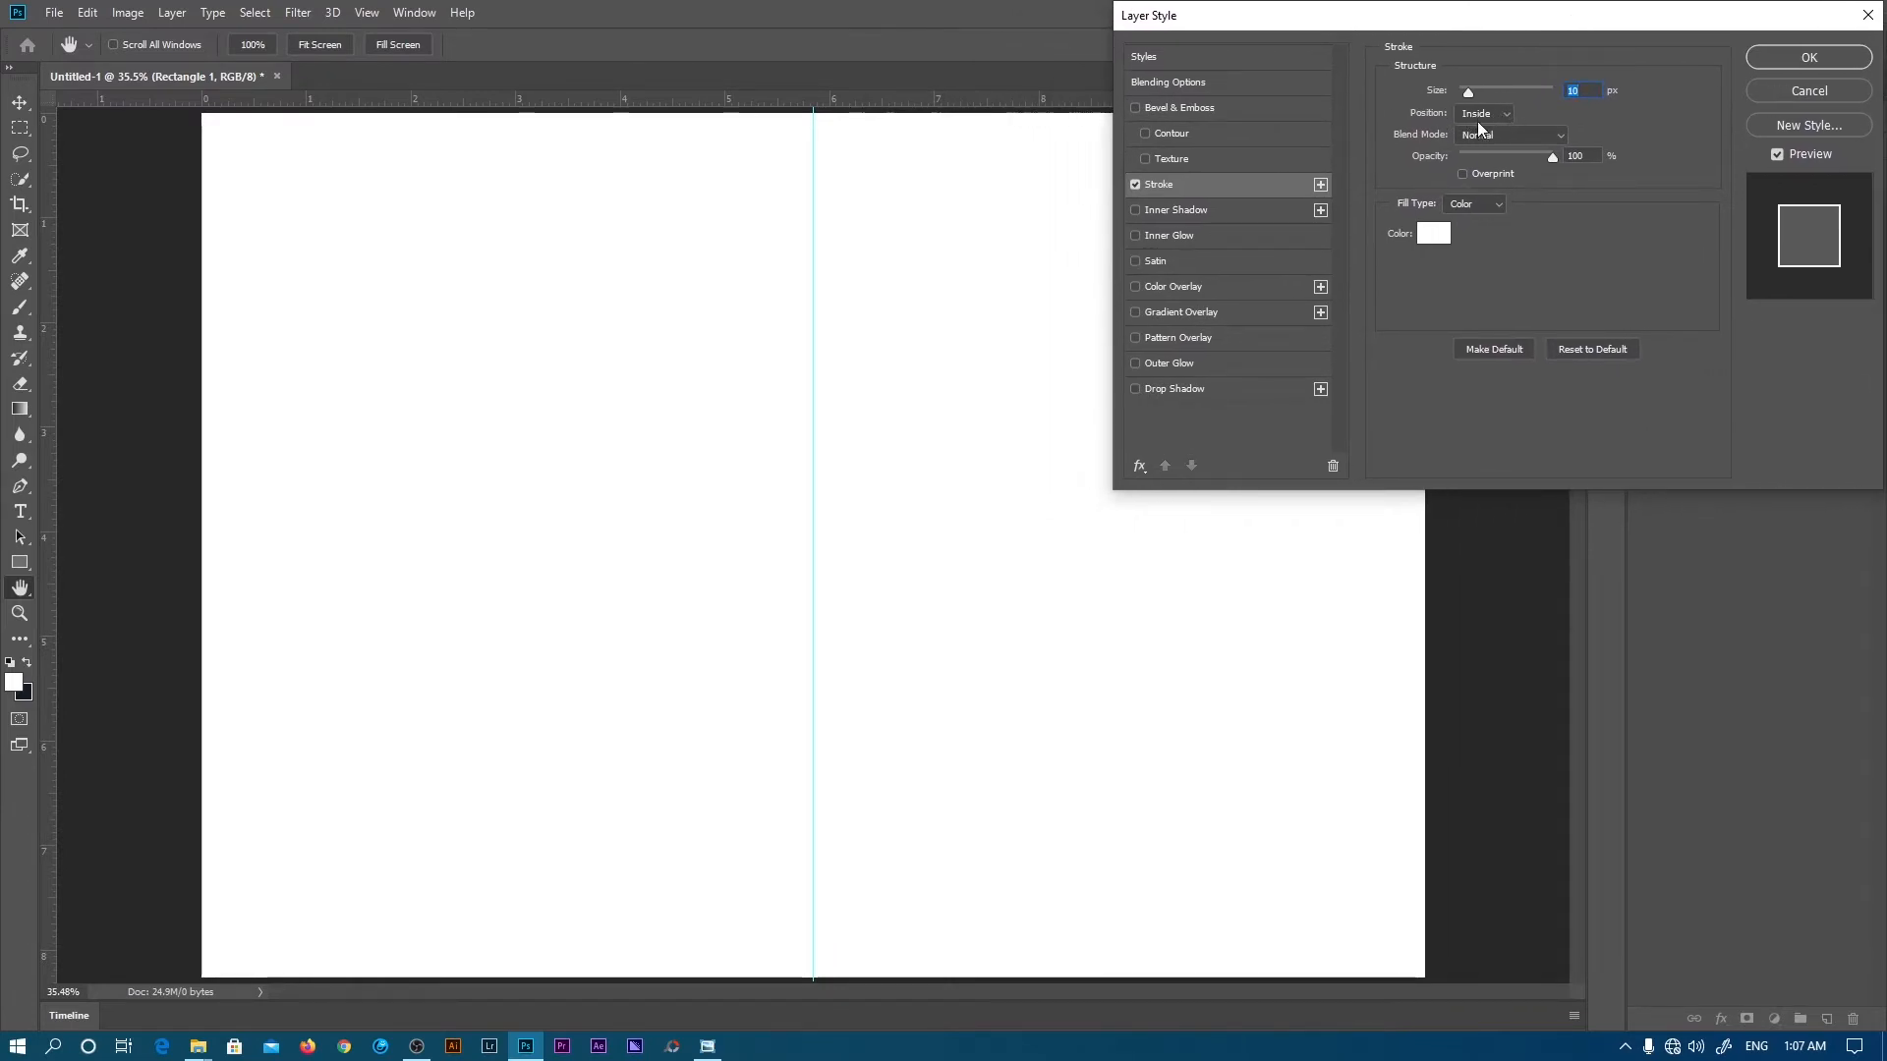
{"action": "left_click", "coordinate": [1433, 233]}
{"action": "left_click", "coordinate": [1358, 210]}
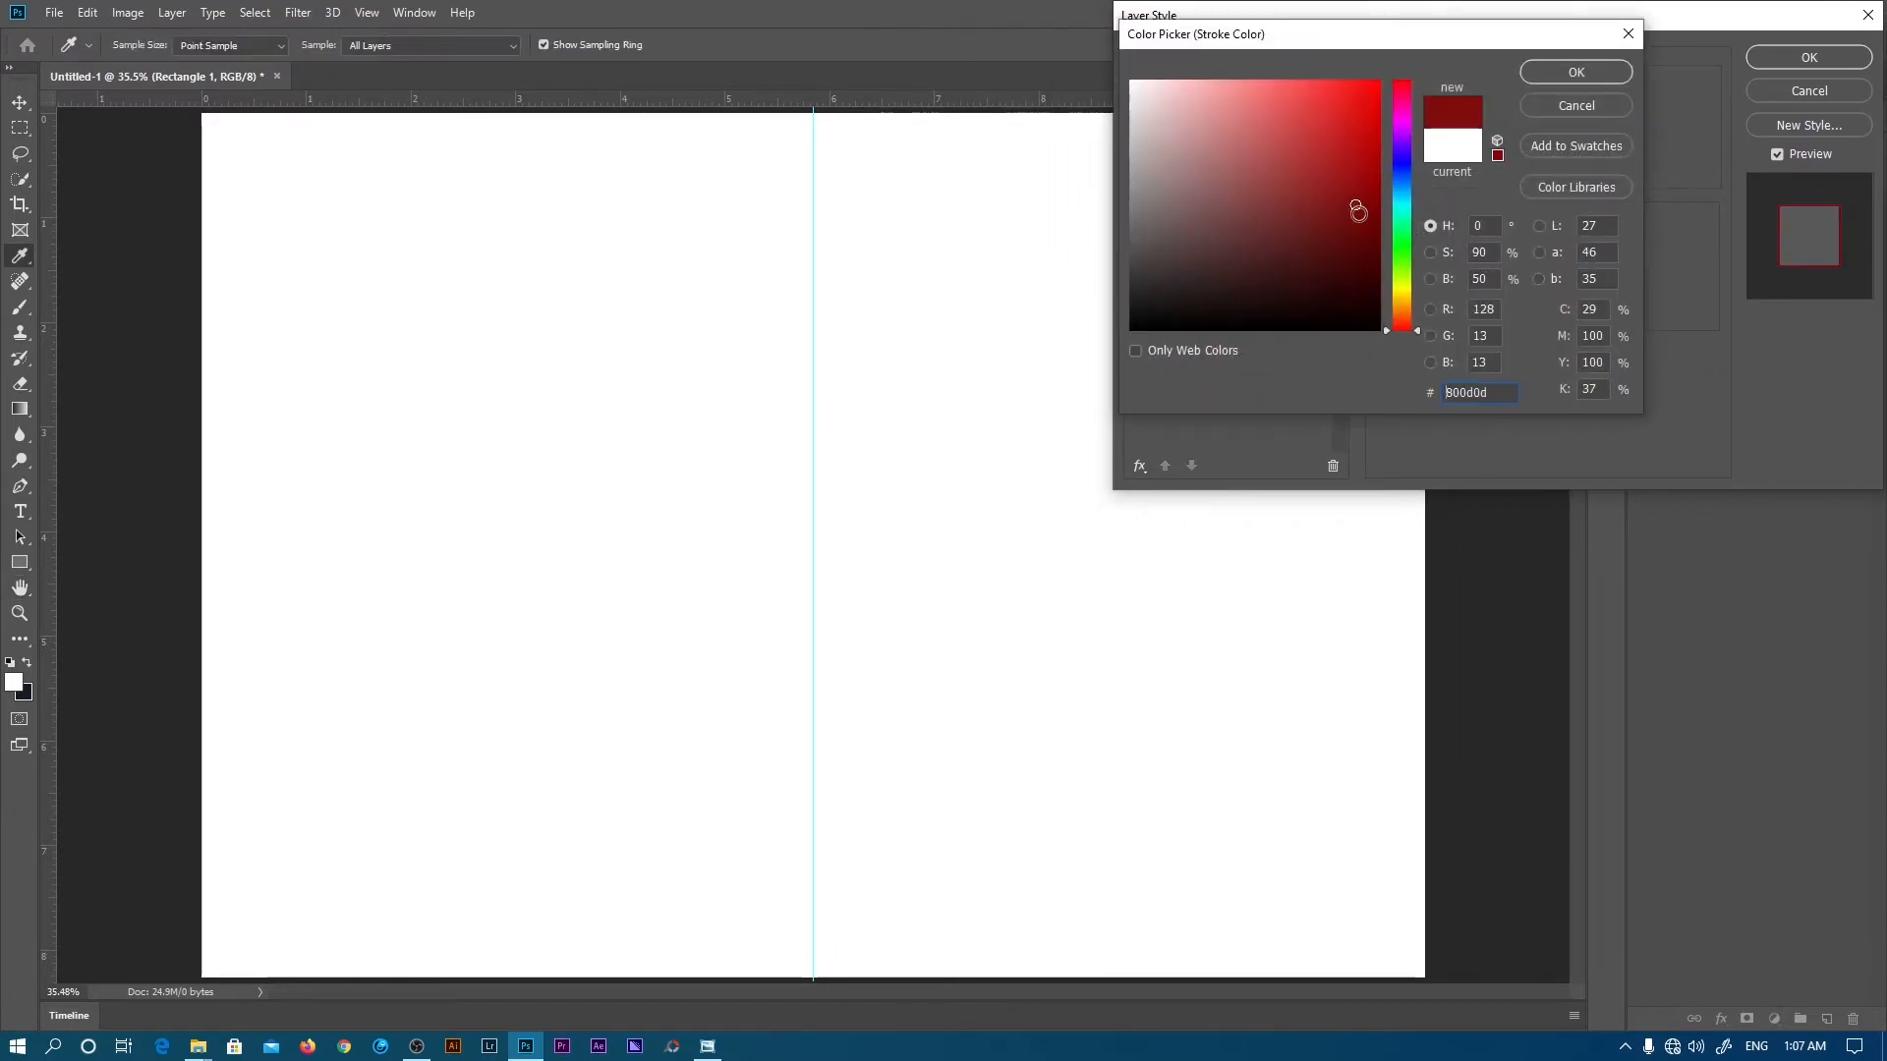
{"action": "left_click", "coordinate": [1355, 228]}
{"action": "left_click", "coordinate": [1403, 164]}
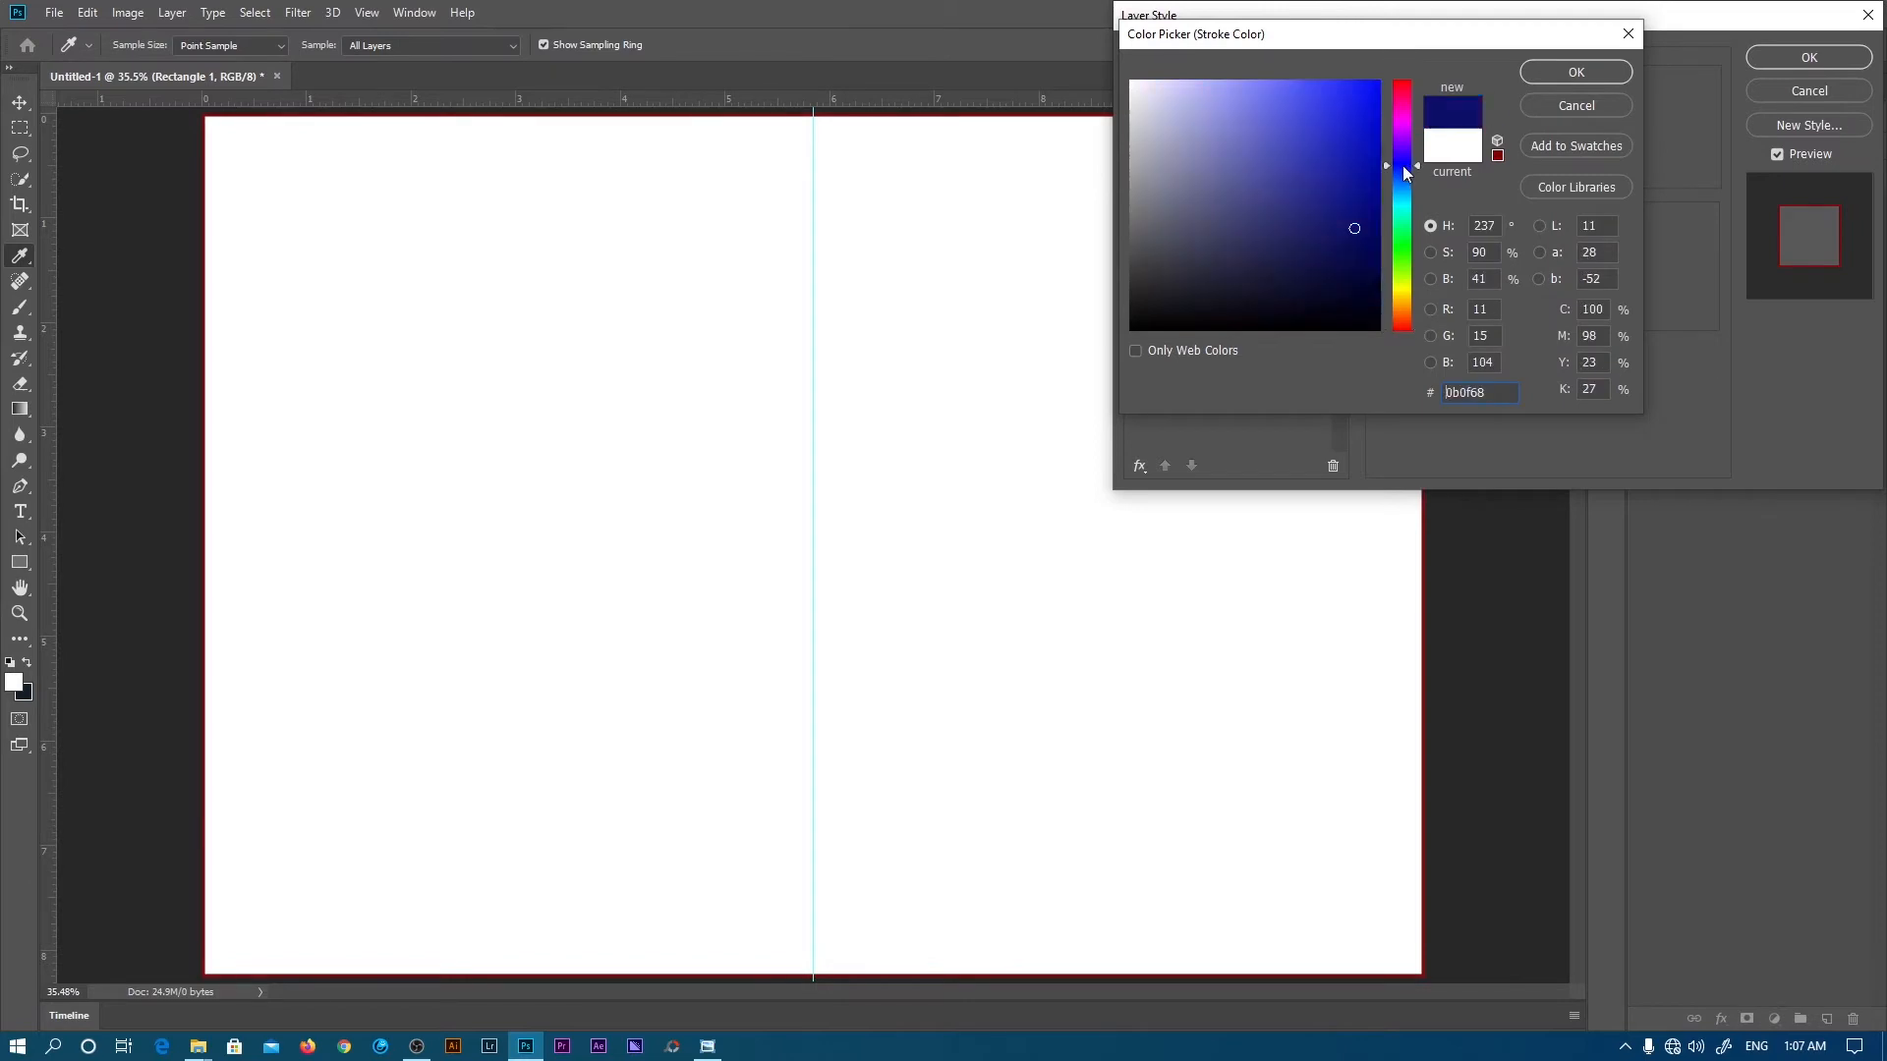
{"action": "left_click", "coordinate": [1352, 244]}
{"action": "left_click", "coordinate": [1553, 79]}
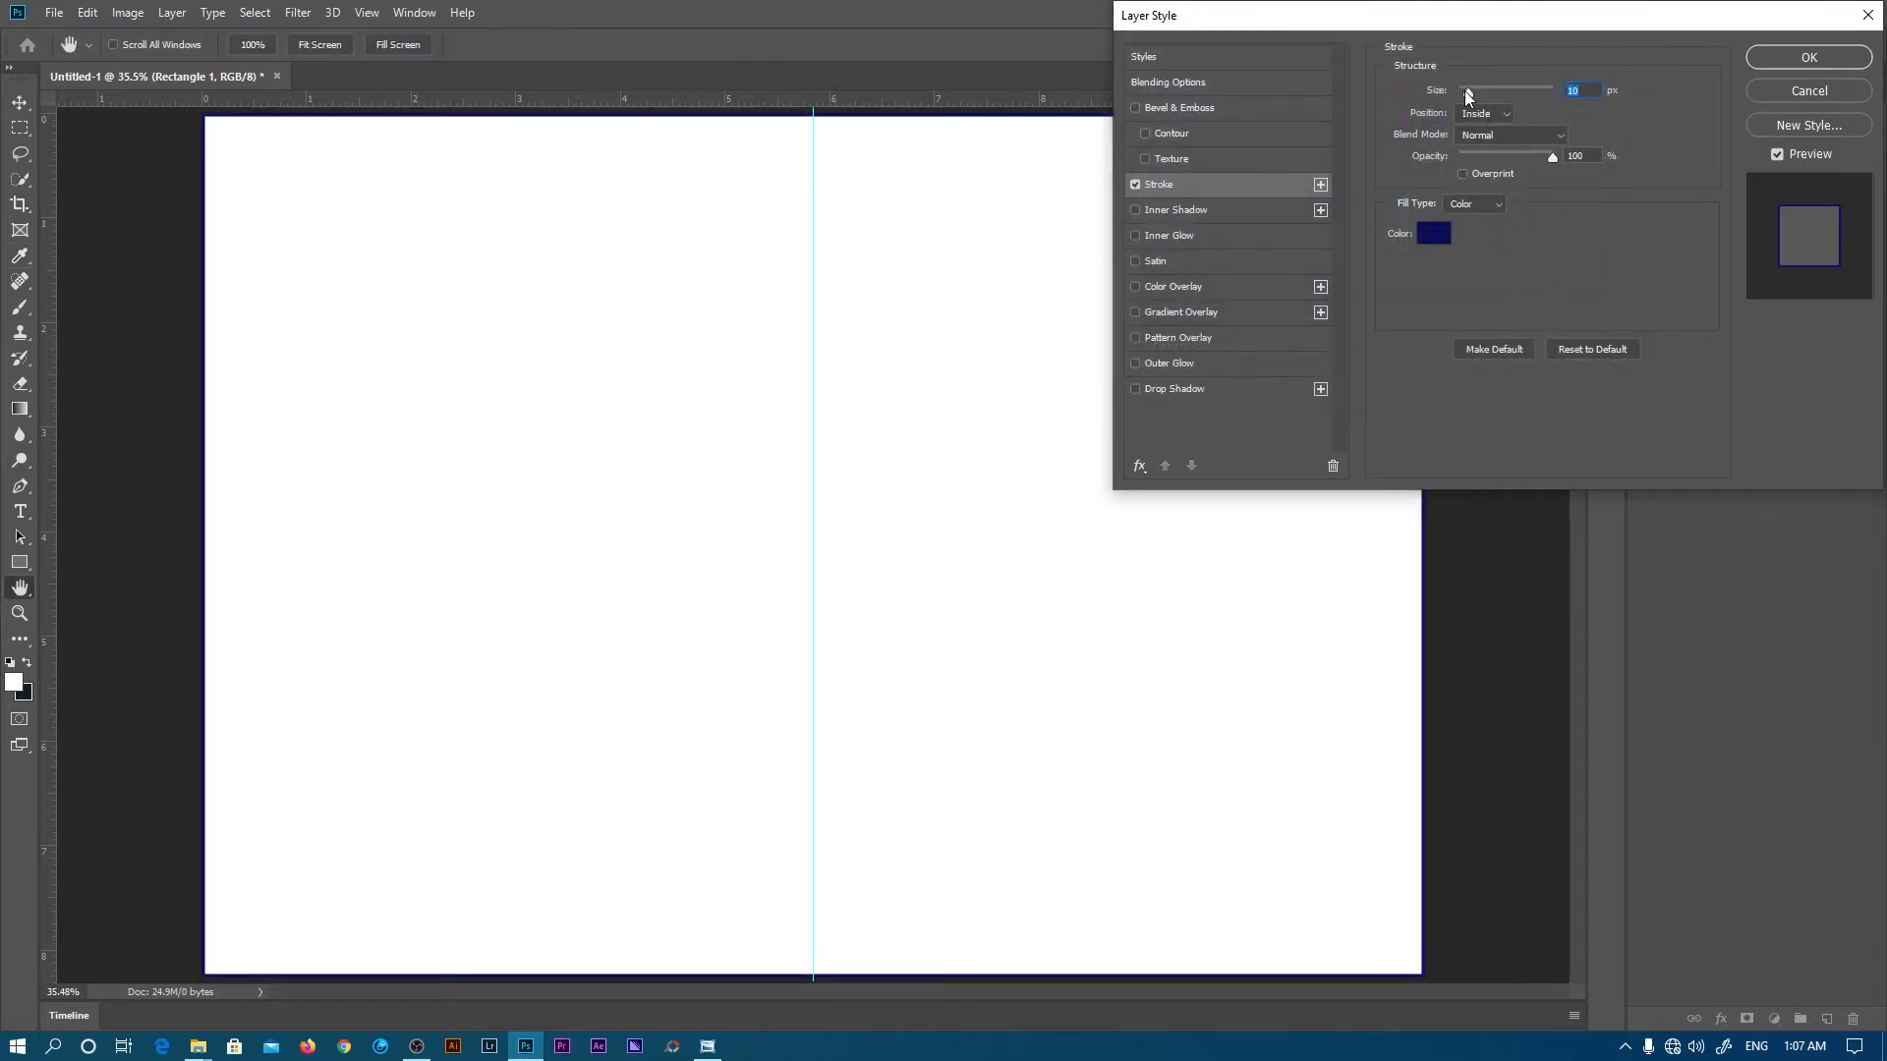
{"action": "left_click_drag", "start_coordinate": [1474, 91], "coordinate": [1487, 91]}
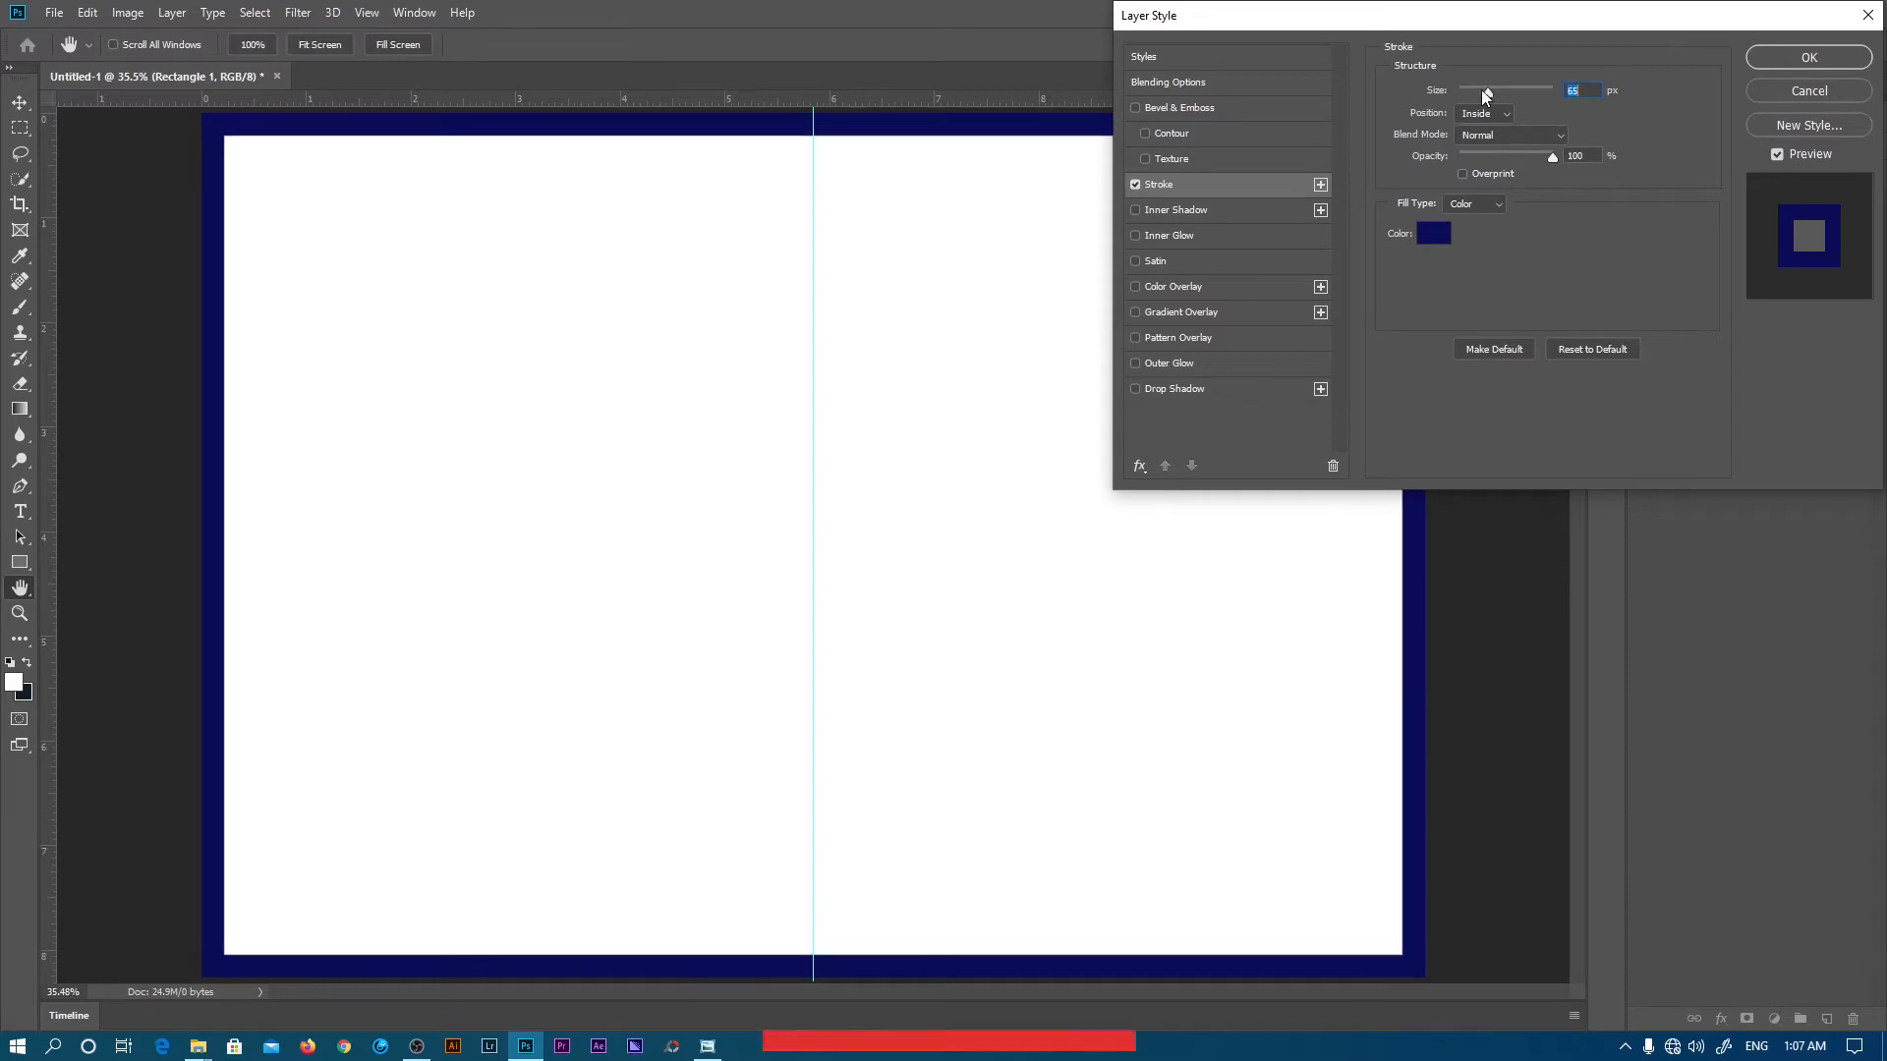
{"action": "left_click", "coordinate": [1787, 88]}
{"action": "left_click", "coordinate": [1645, 232]}
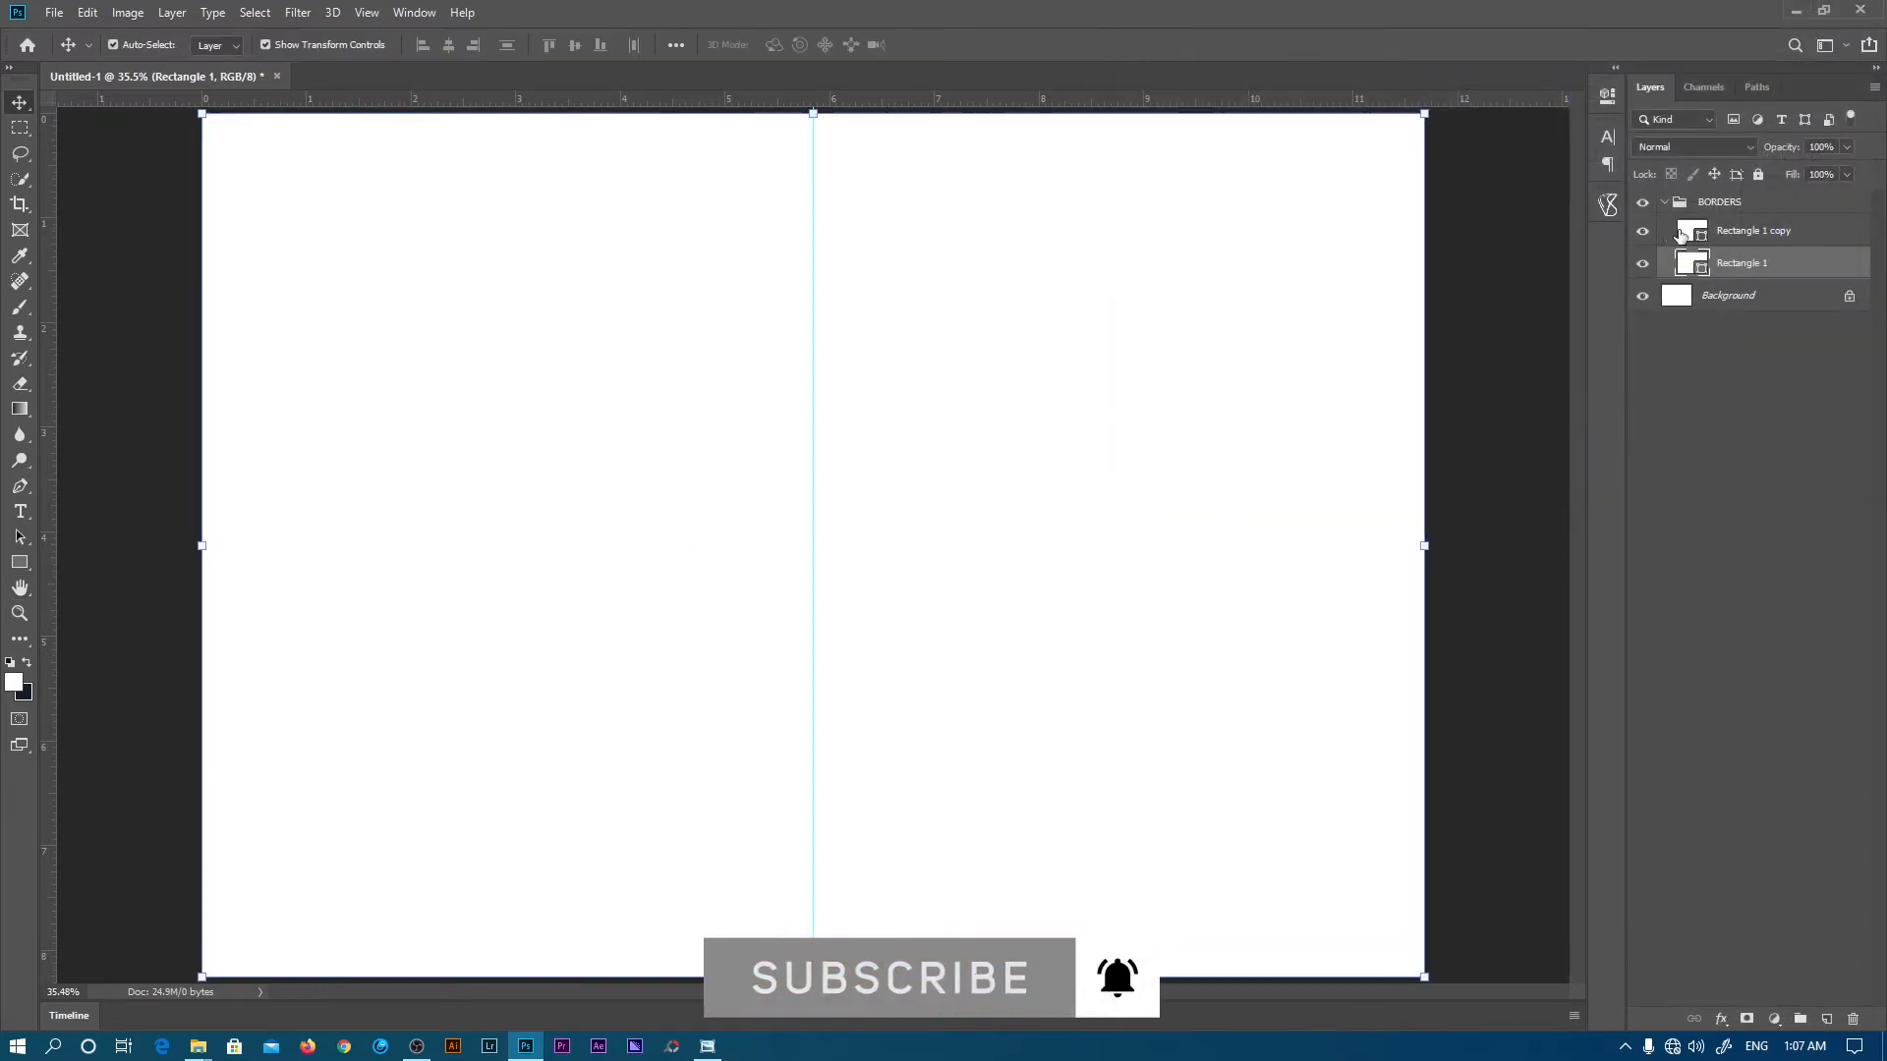
- Undo back to the navy-border version, select Rectangle 1 copy and bring up Save As
{"action": "key", "text": "ctrl+z"}
{"action": "key", "text": "ctrl+z"}
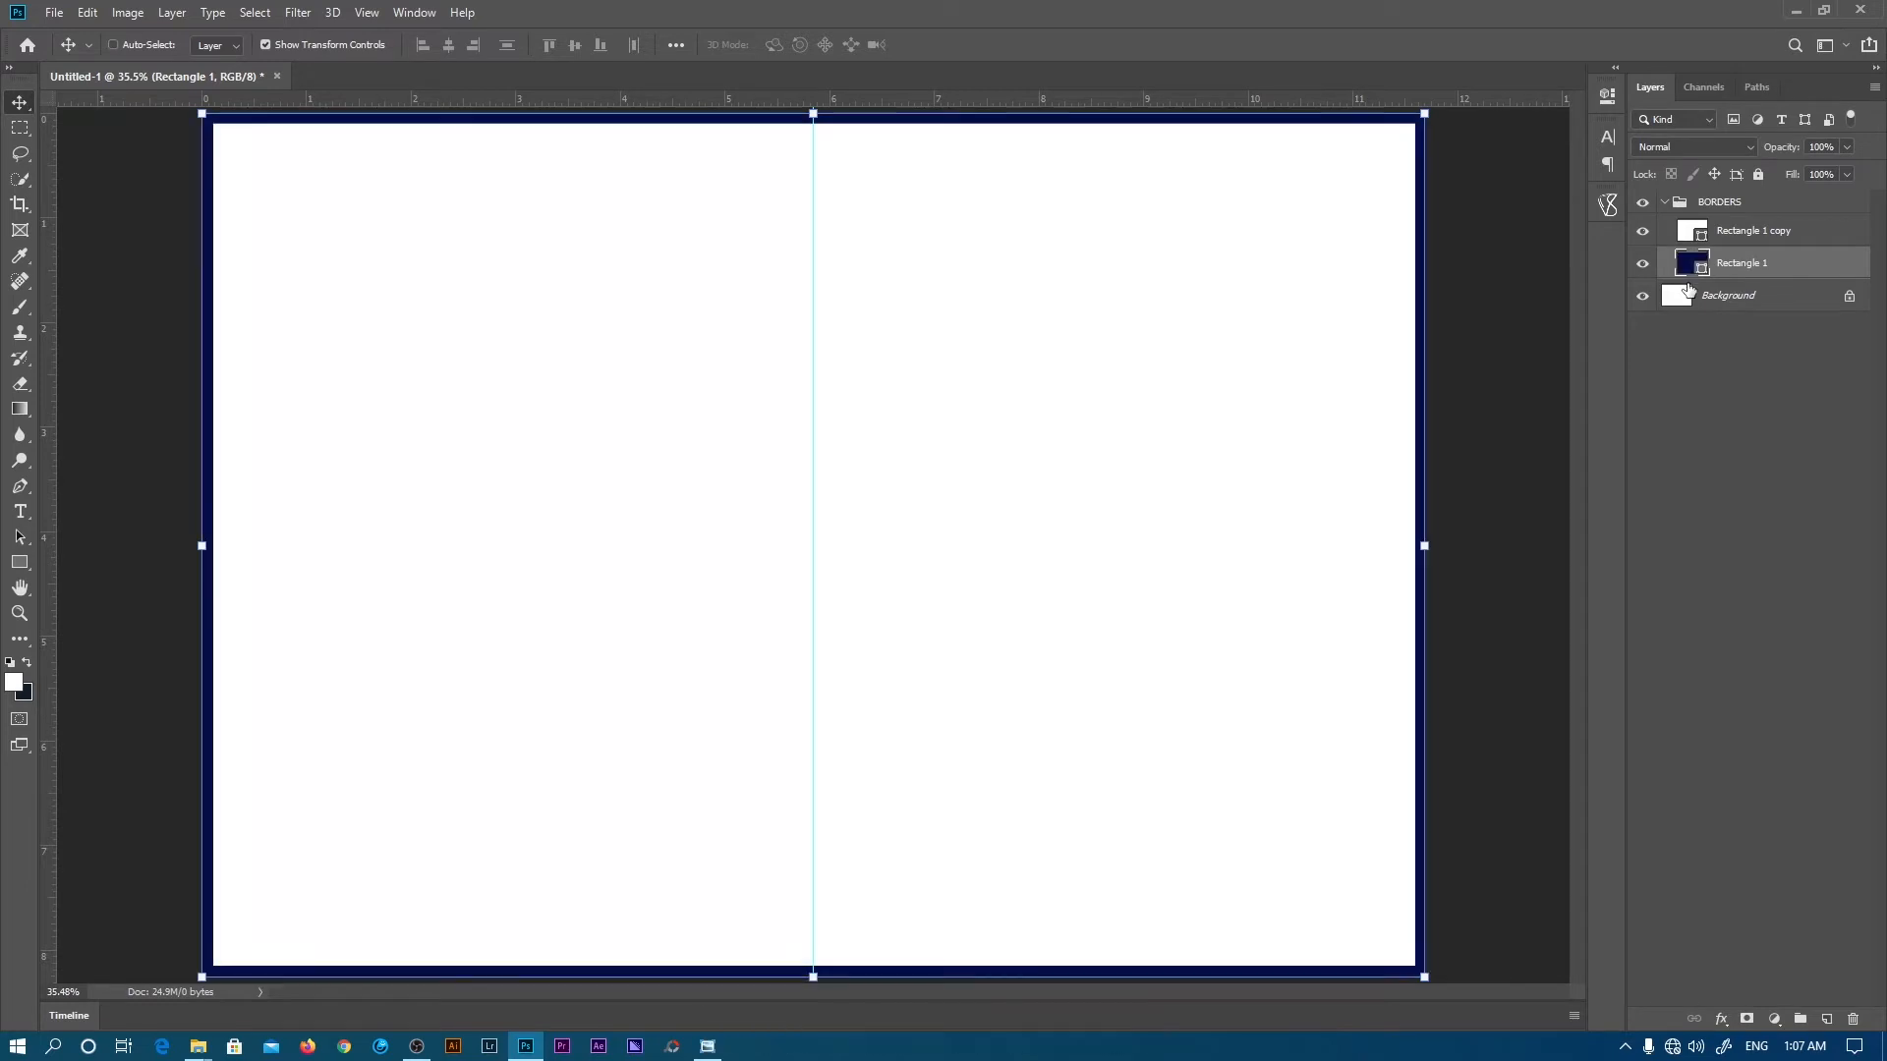
{"action": "left_click", "coordinate": [1731, 423]}
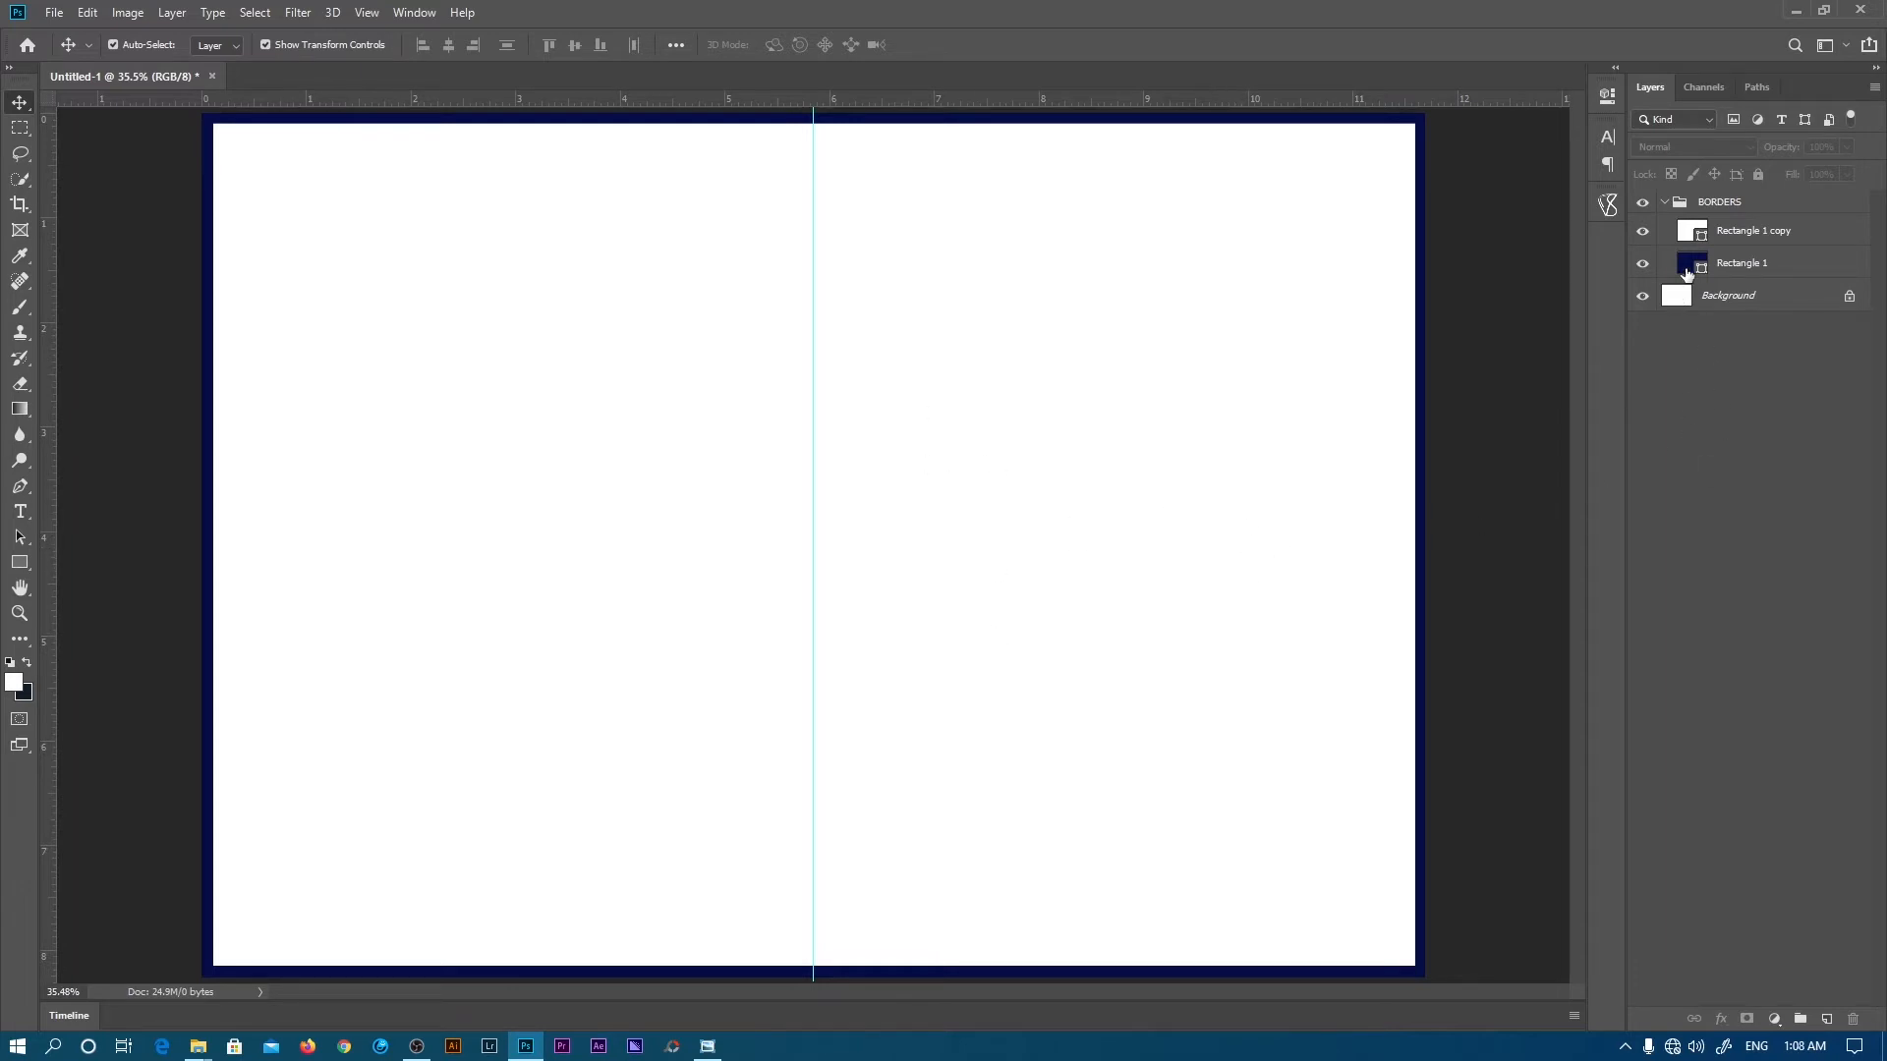
{"action": "left_click", "coordinate": [1738, 233]}
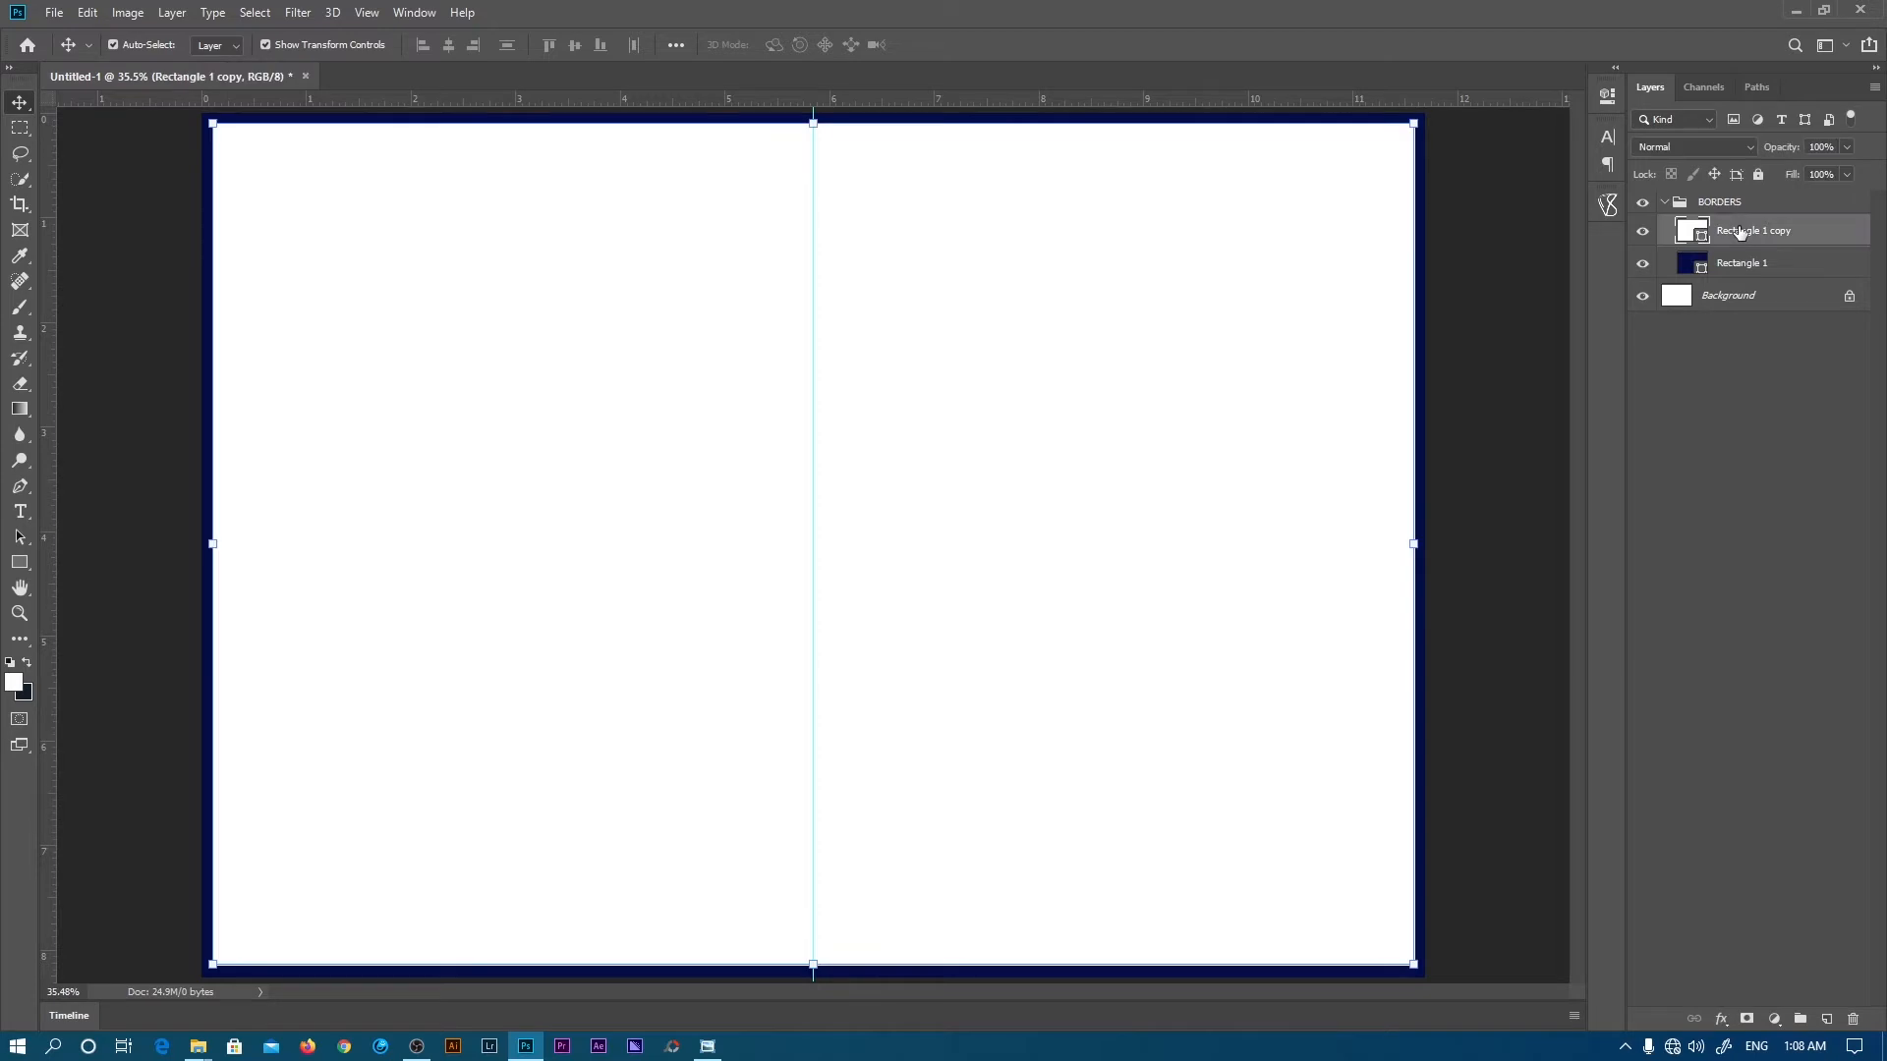
{"action": "left_click", "coordinate": [1720, 372]}
{"action": "key", "text": "ctrl+o"}
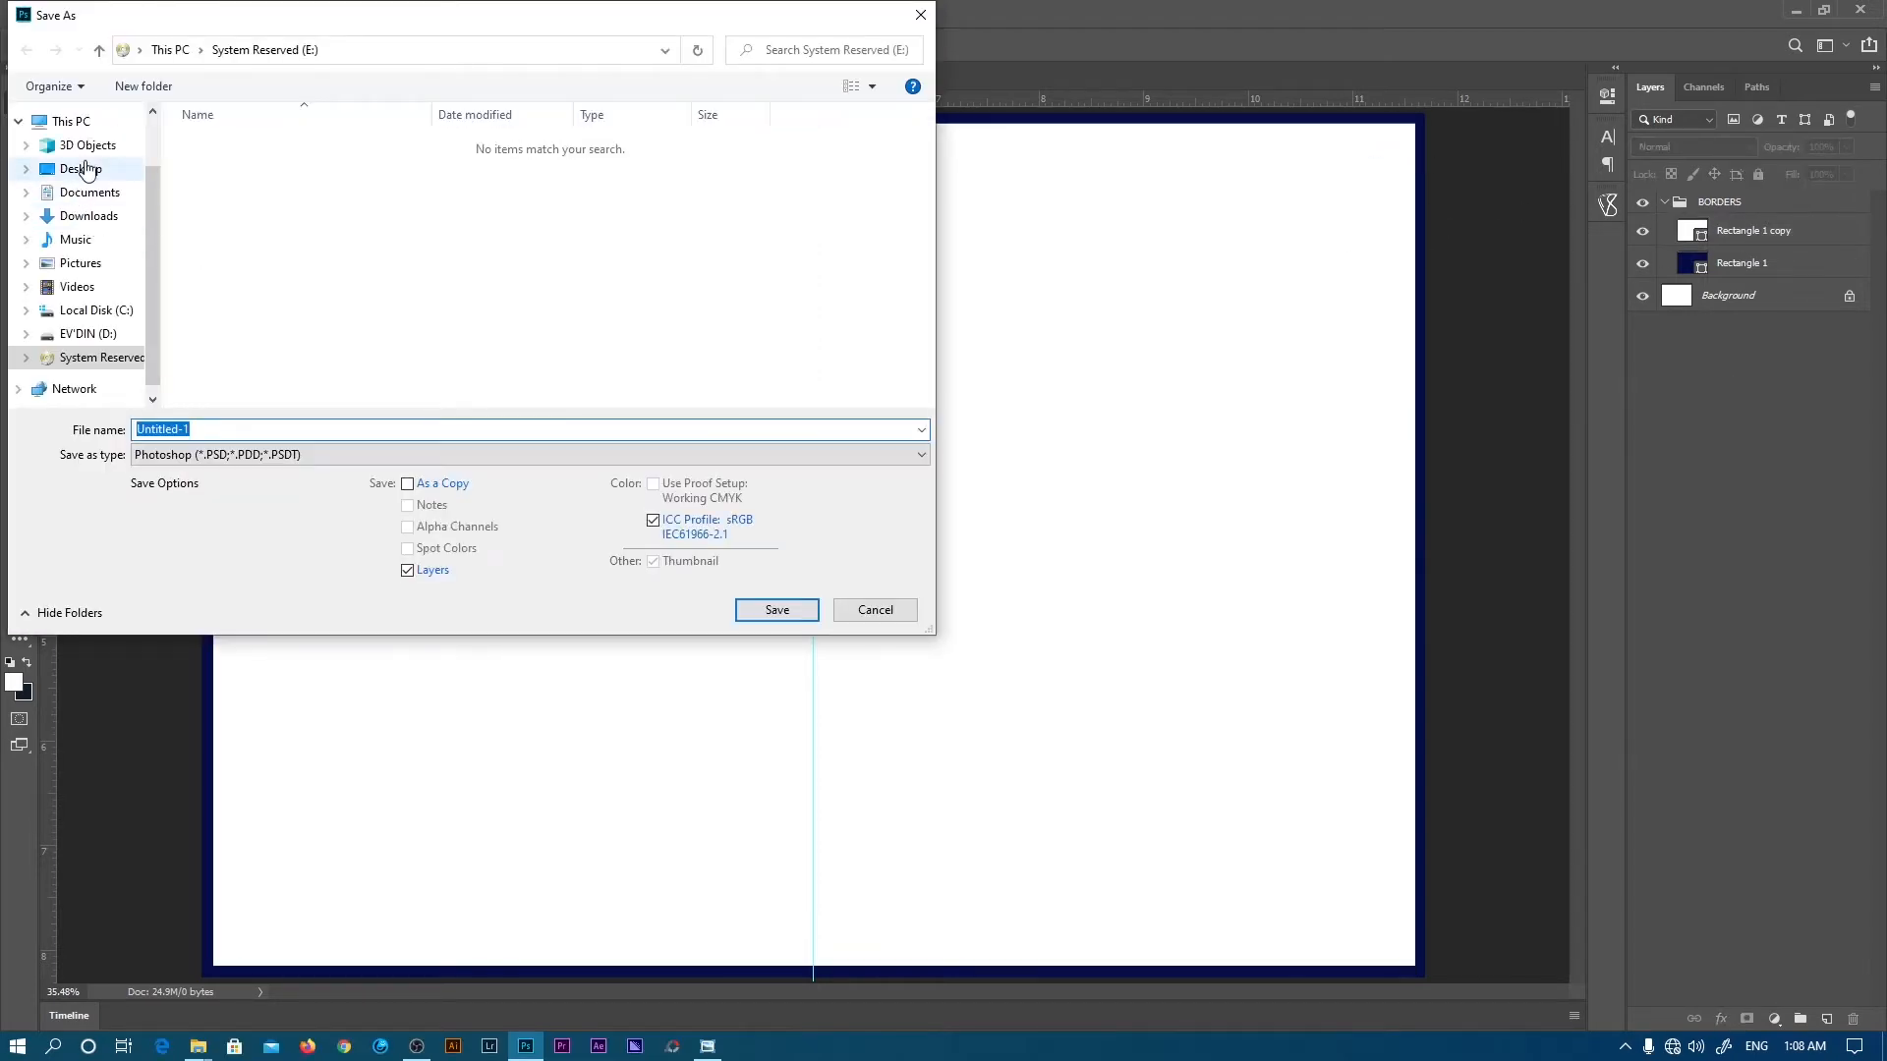
- Save the layout to the Desktop as Untitled-1.psd in Photoshop format
{"action": "left_click", "coordinate": [86, 170]}
{"action": "left_click", "coordinate": [770, 610]}
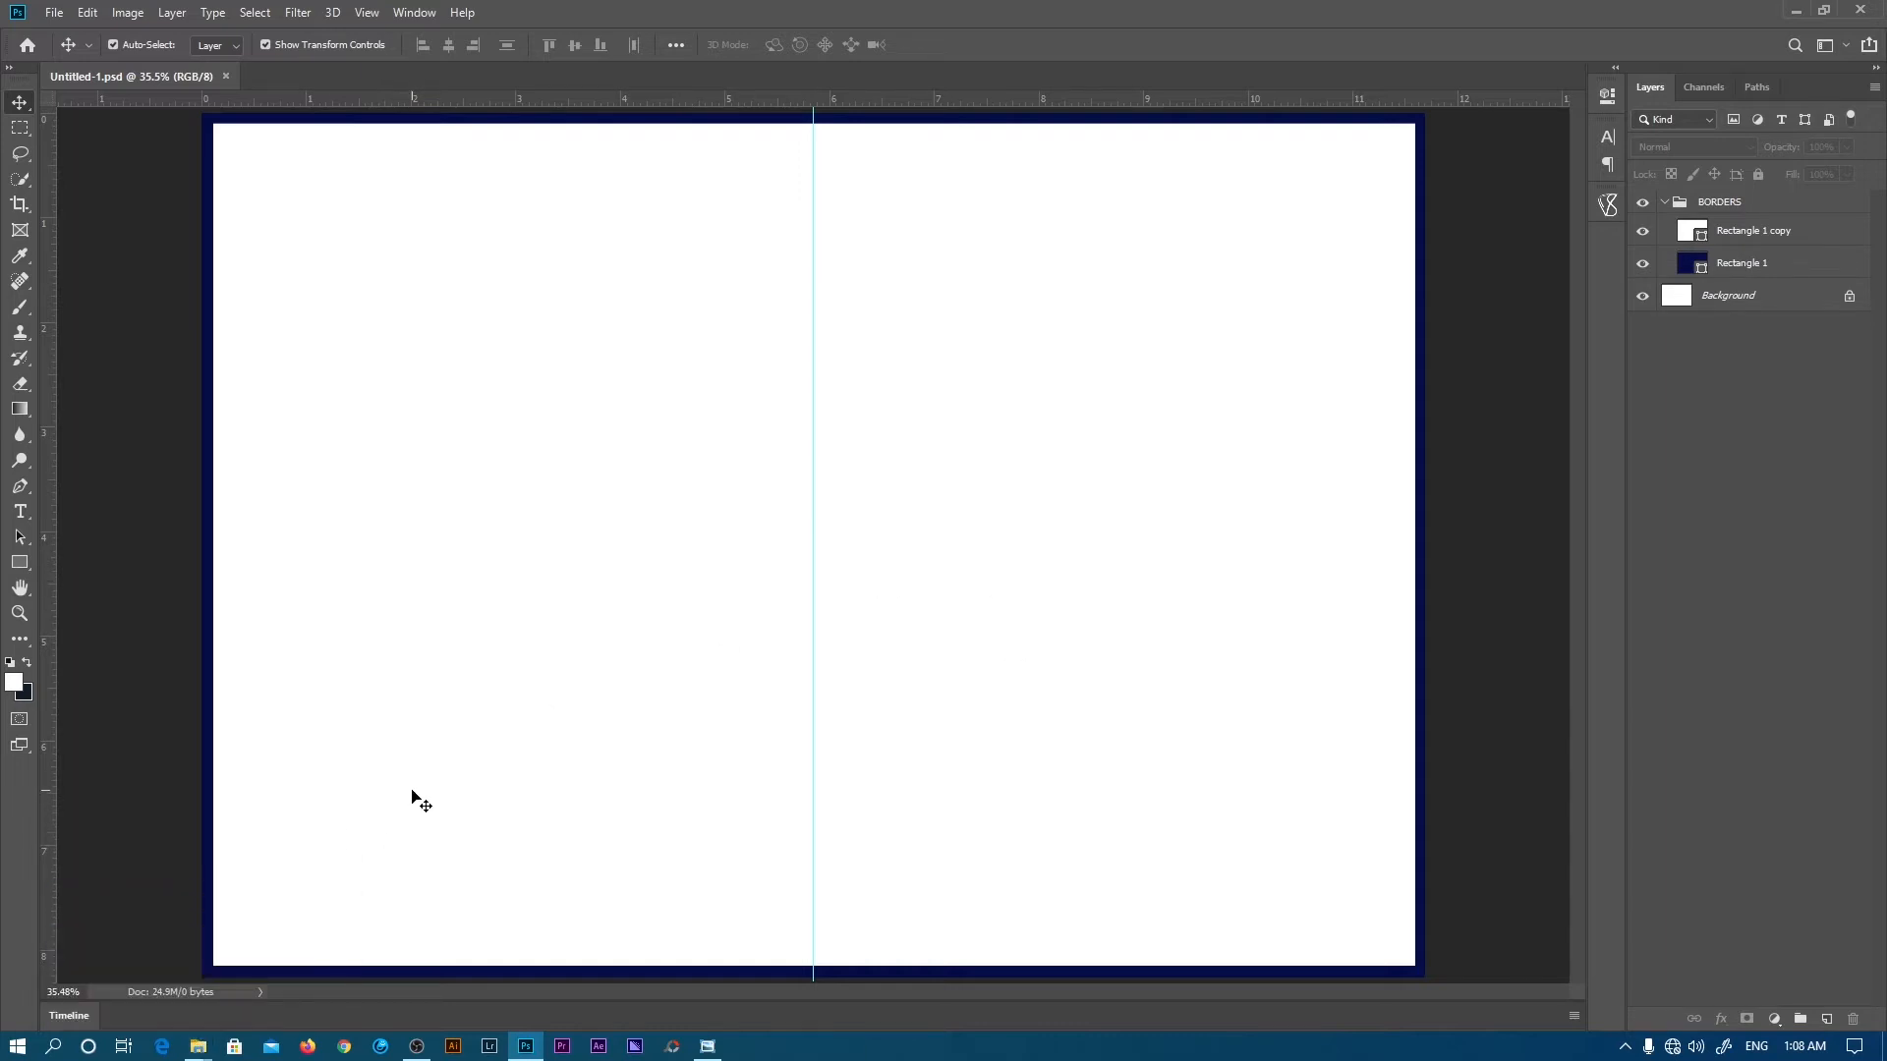
{"action": "key", "text": "alt+Tab"}
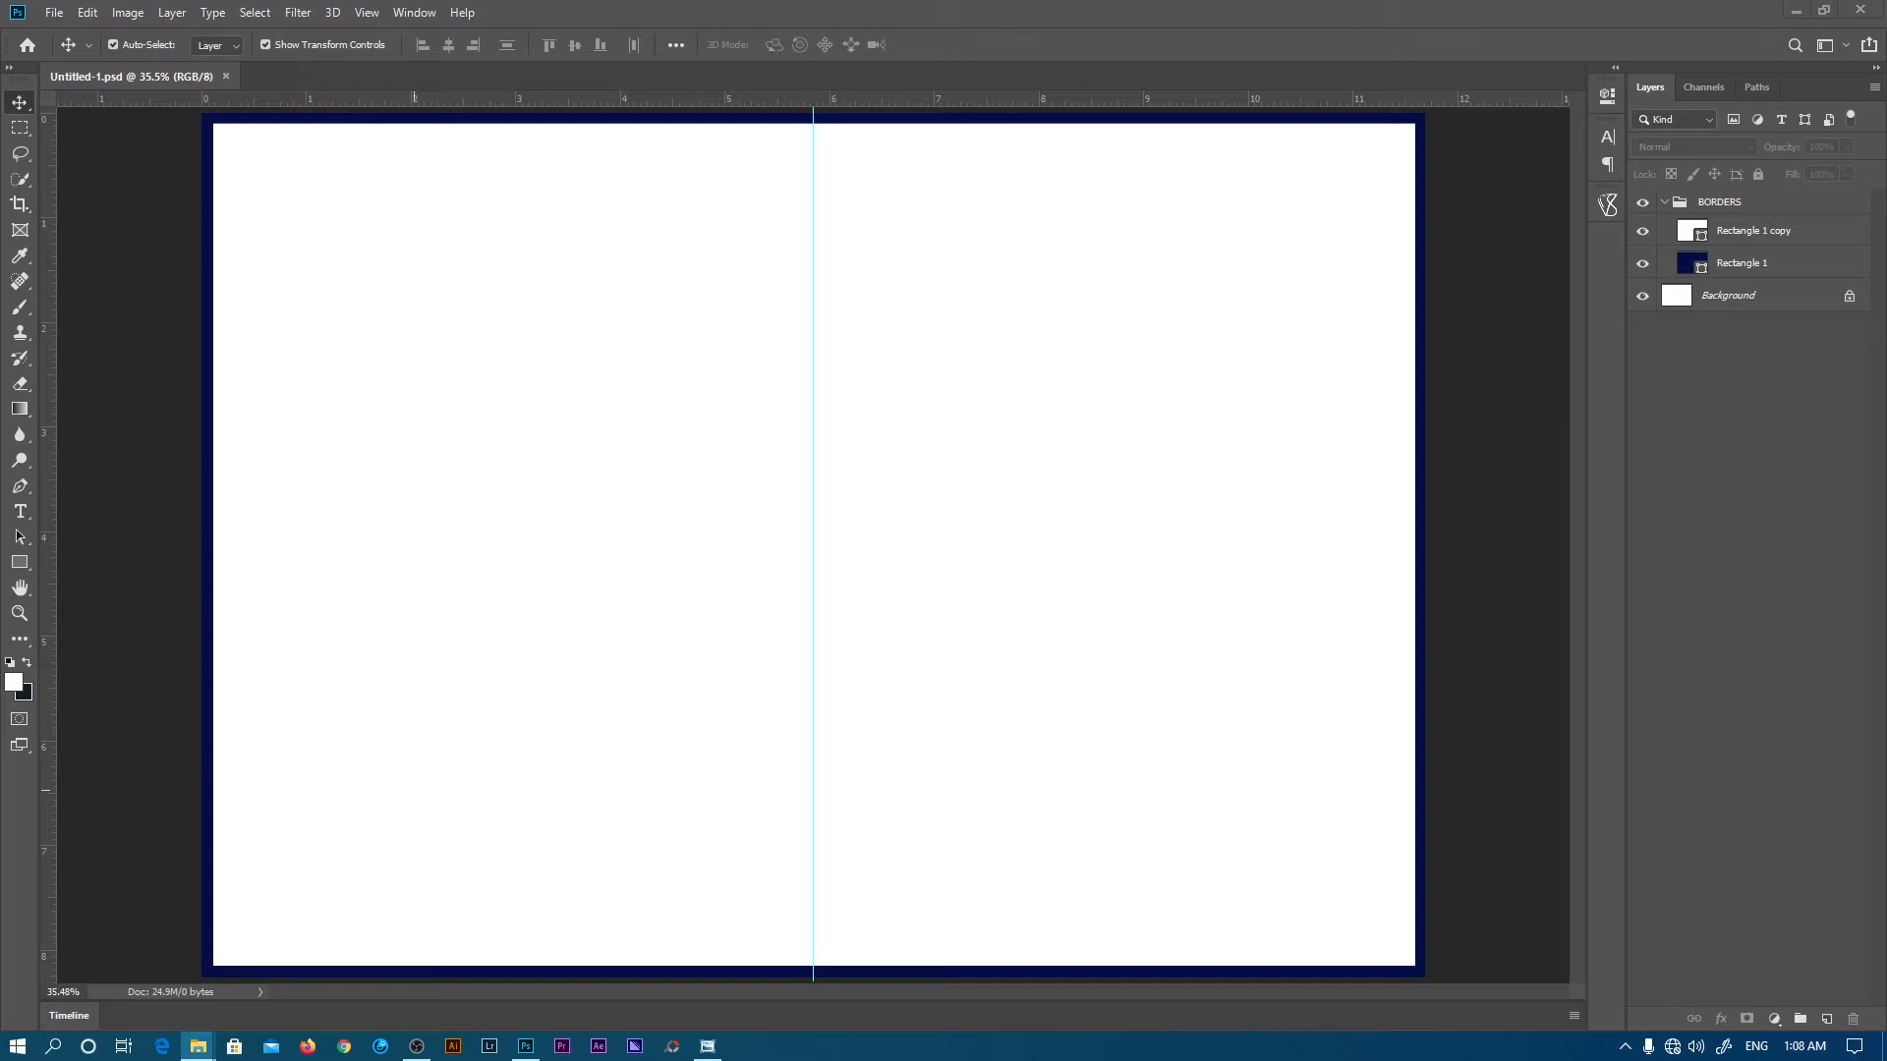
- Place the Logo 2018 image, scale it to about 13% and centre it near the page top
{"action": "left_click_drag", "start_coordinate": [918, 864], "coordinate": [835, 733]}
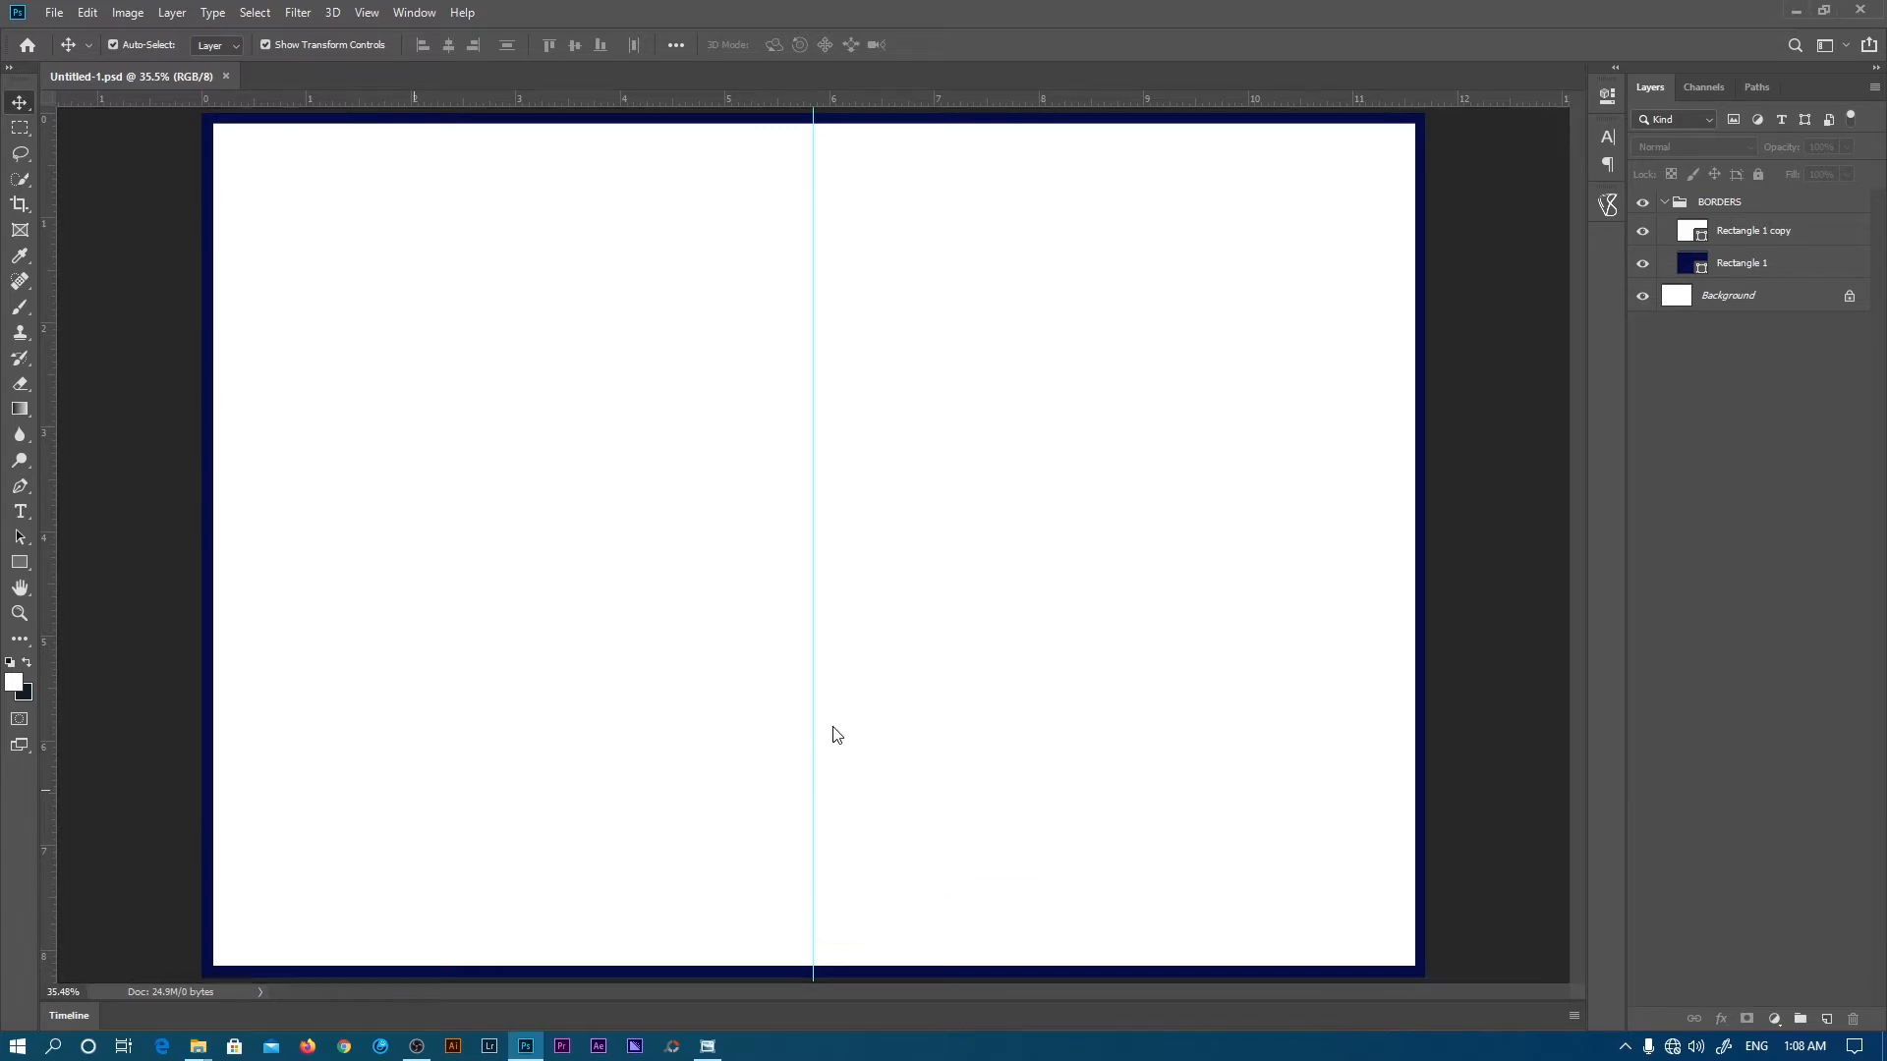
{"action": "left_click_drag", "start_coordinate": [814, 890], "coordinate": [833, 244]}
{"action": "left_click", "coordinate": [750, 44]}
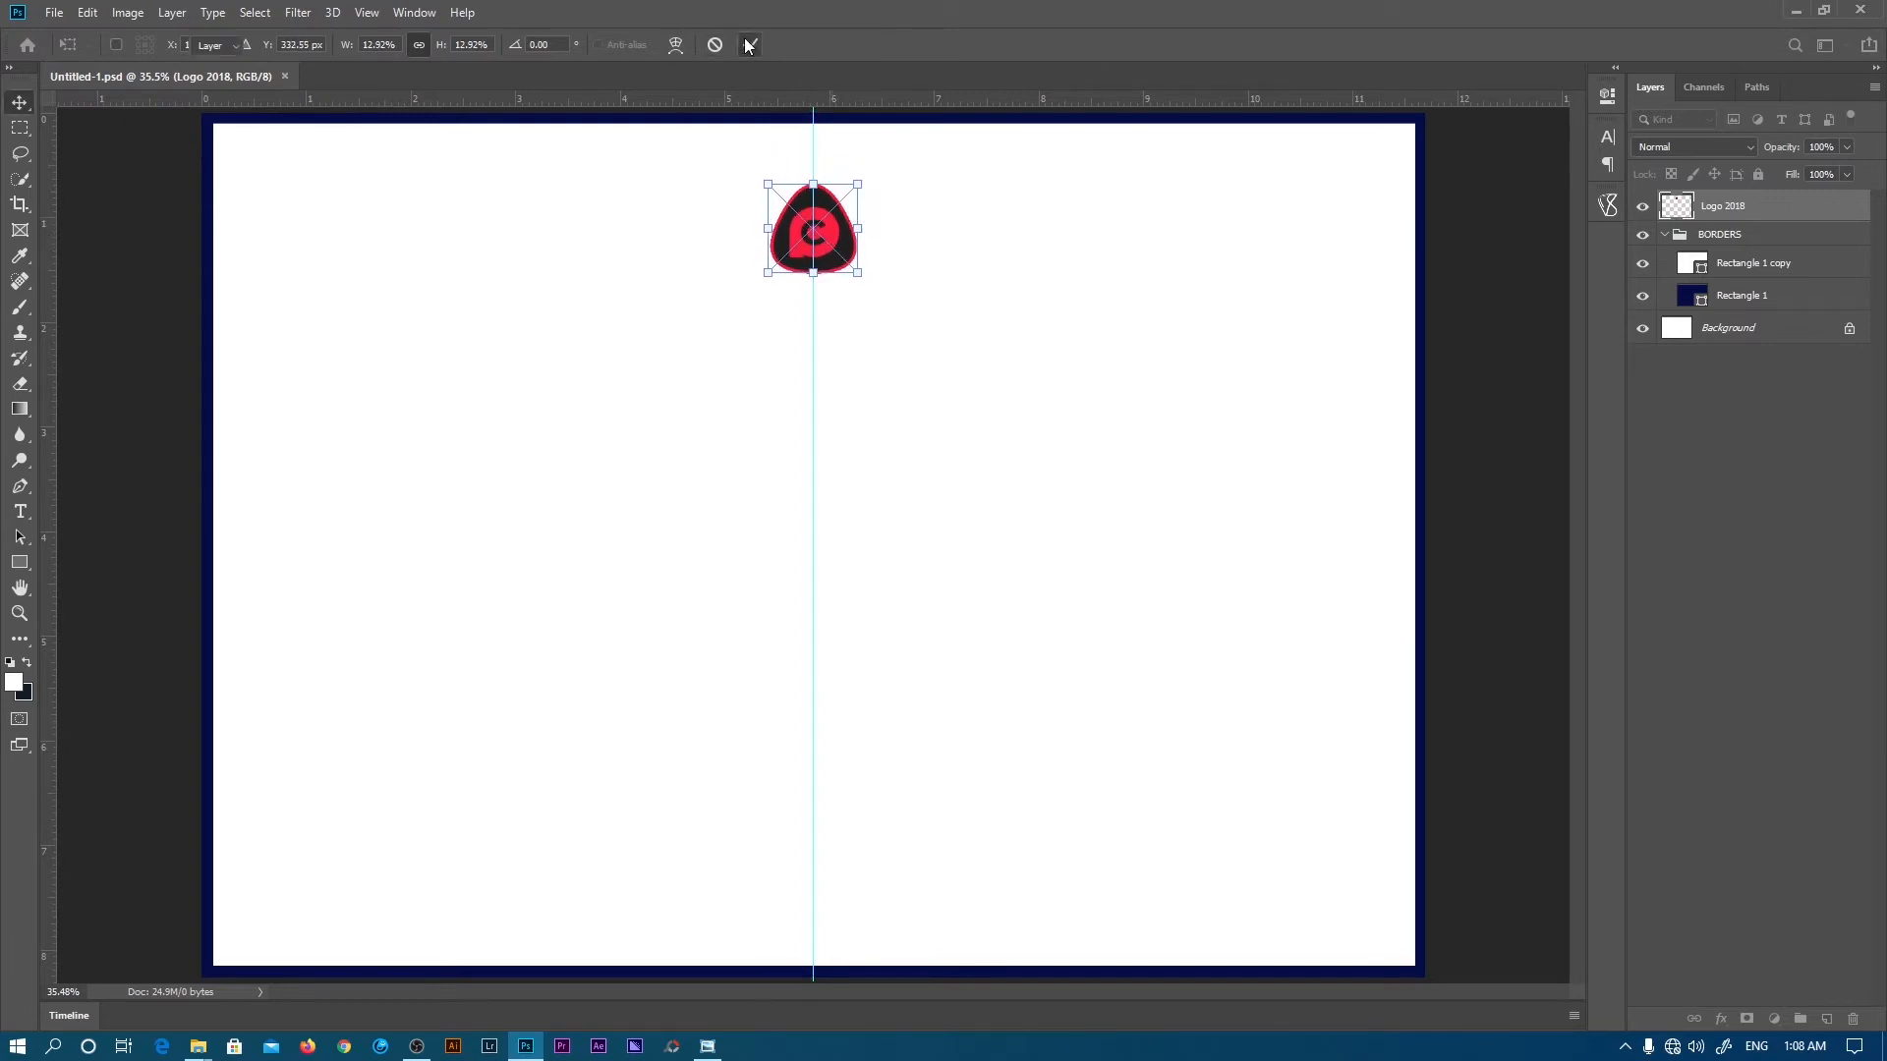
{"action": "key", "text": "z"}
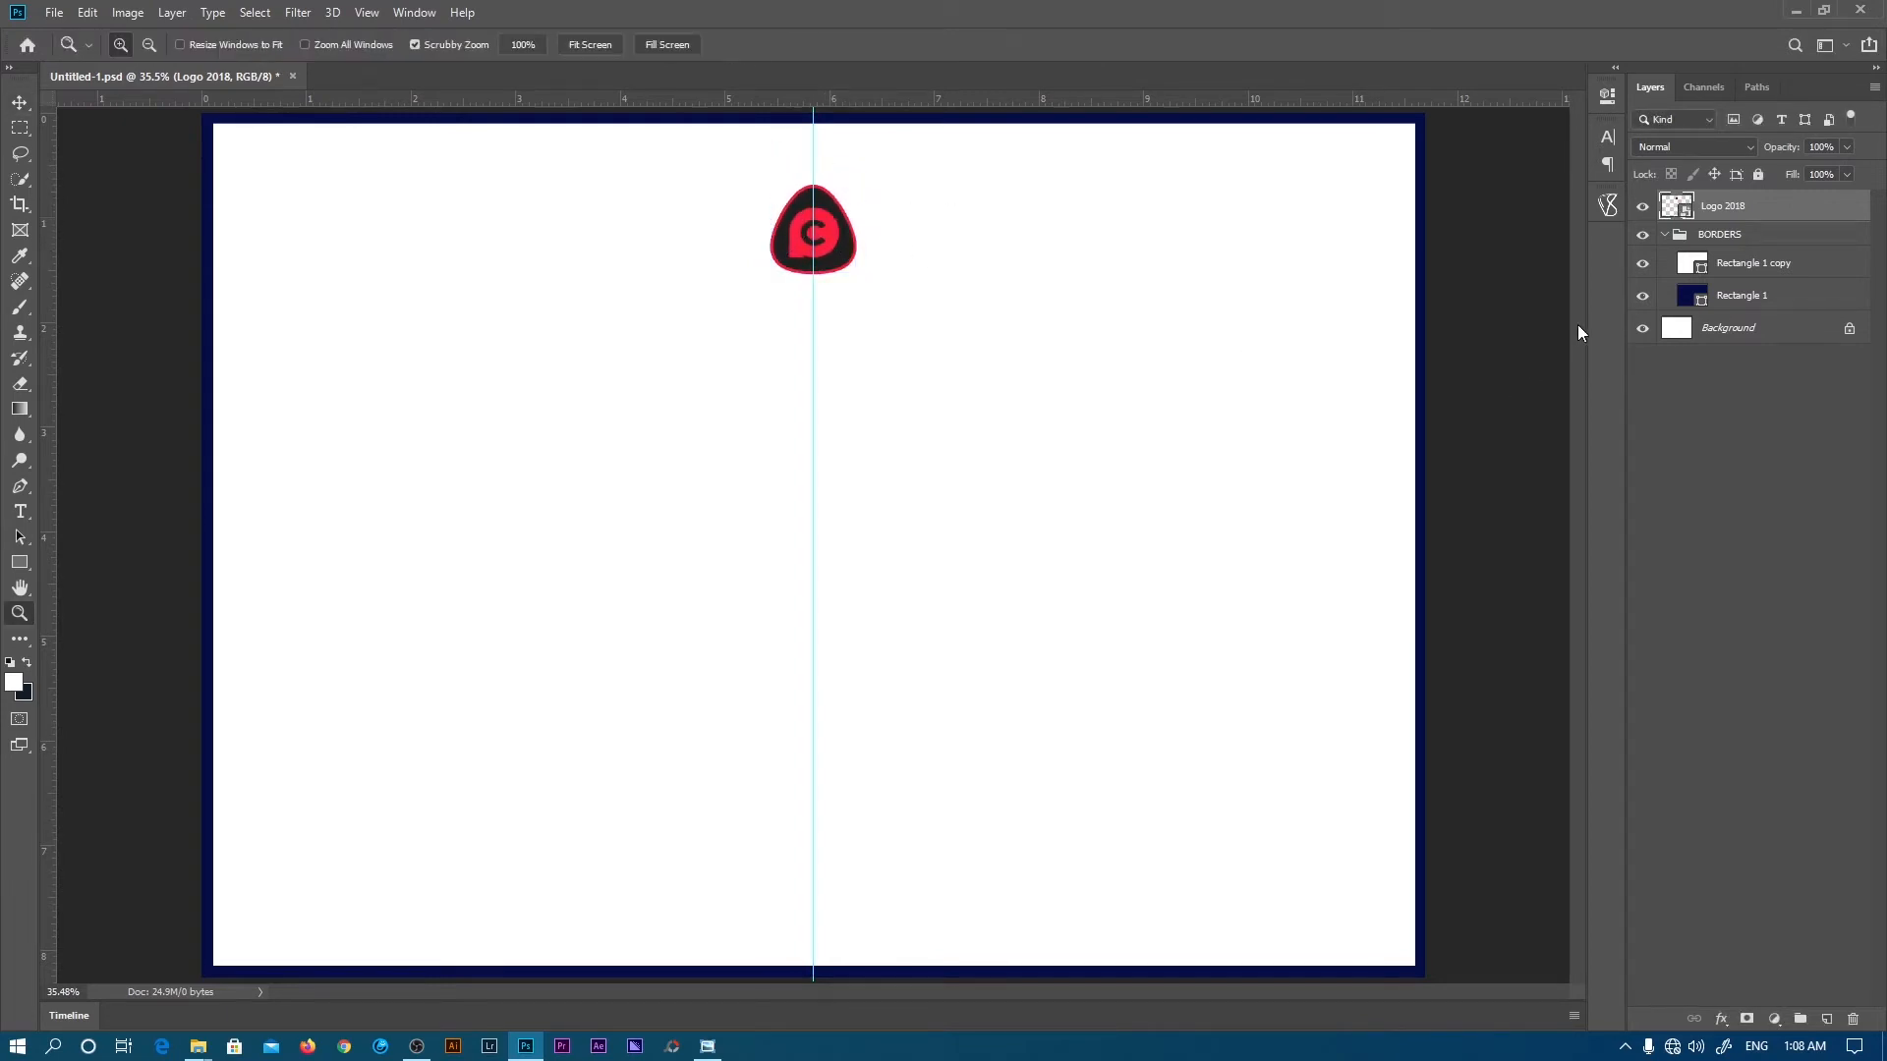
- Recolour the Rectangle 1 border fill to dark grey 1f1f1f and collapse the BORDERS group
{"action": "left_click", "coordinate": [1673, 295]}
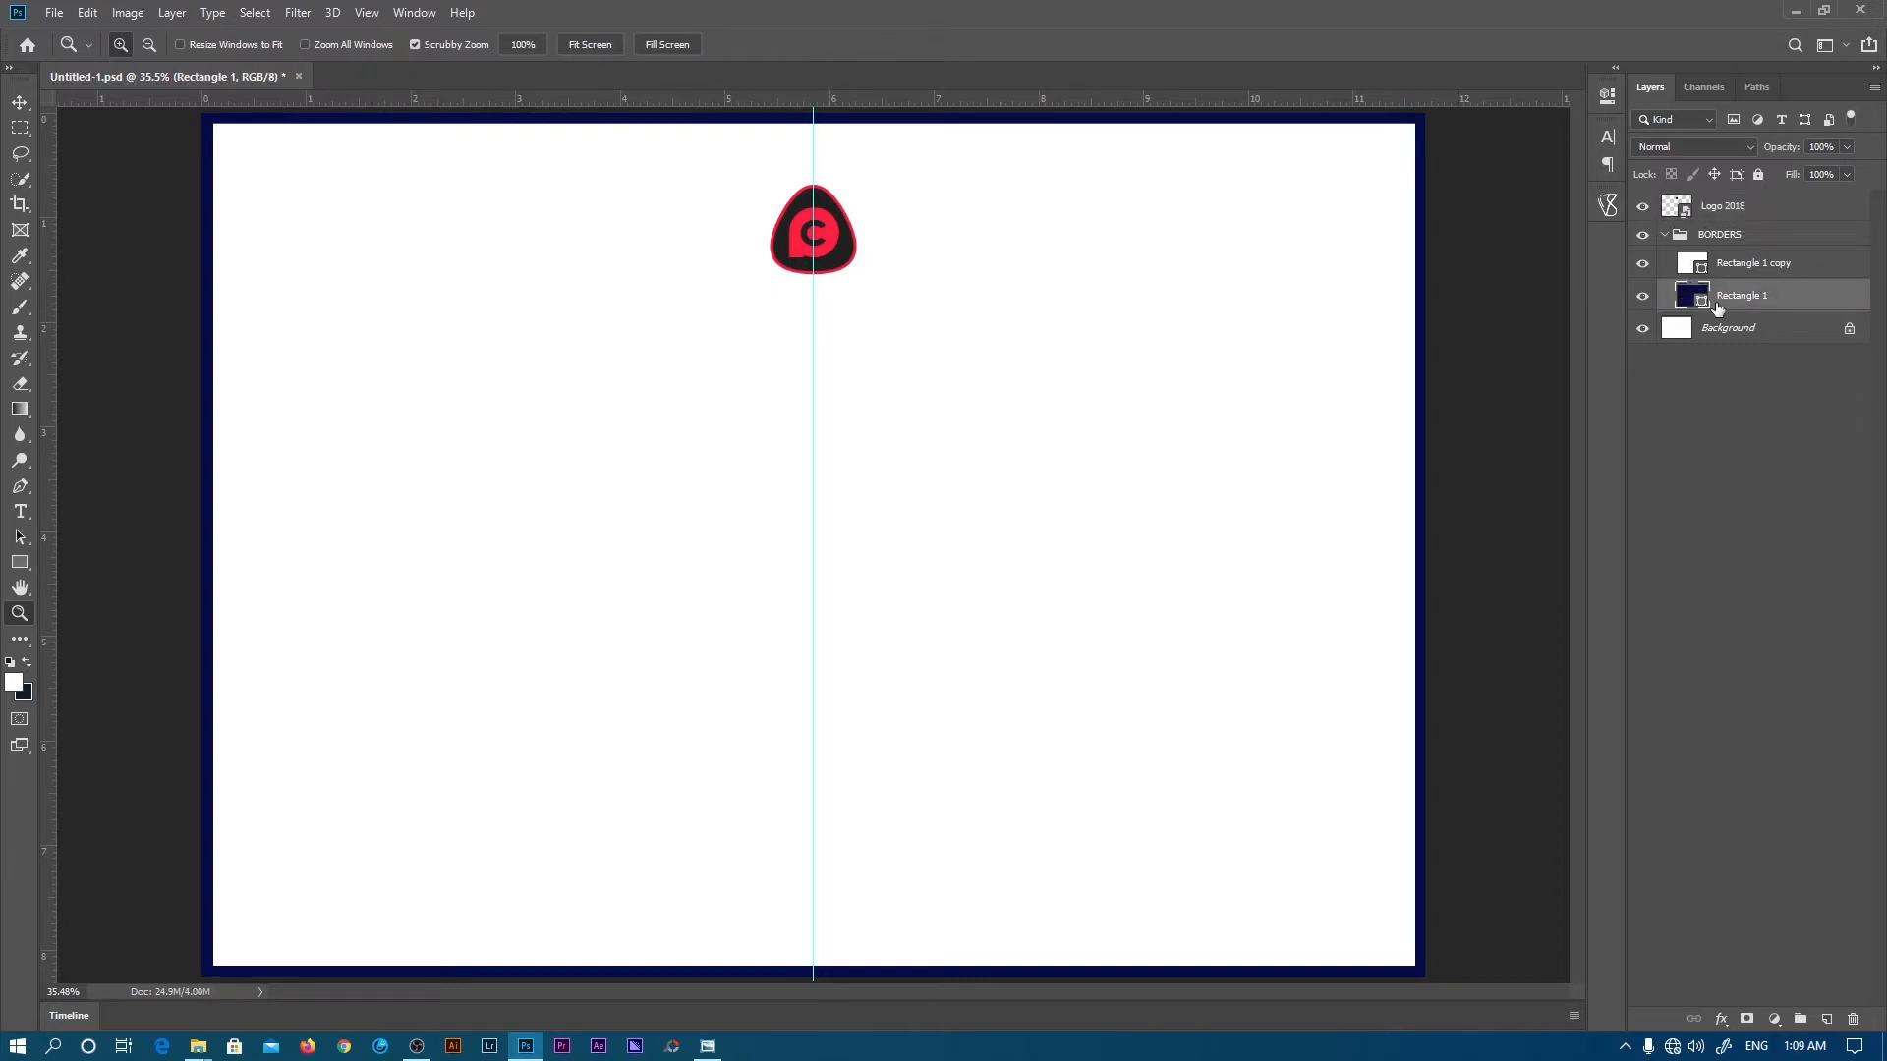
{"action": "double_click", "coordinate": [1682, 296]}
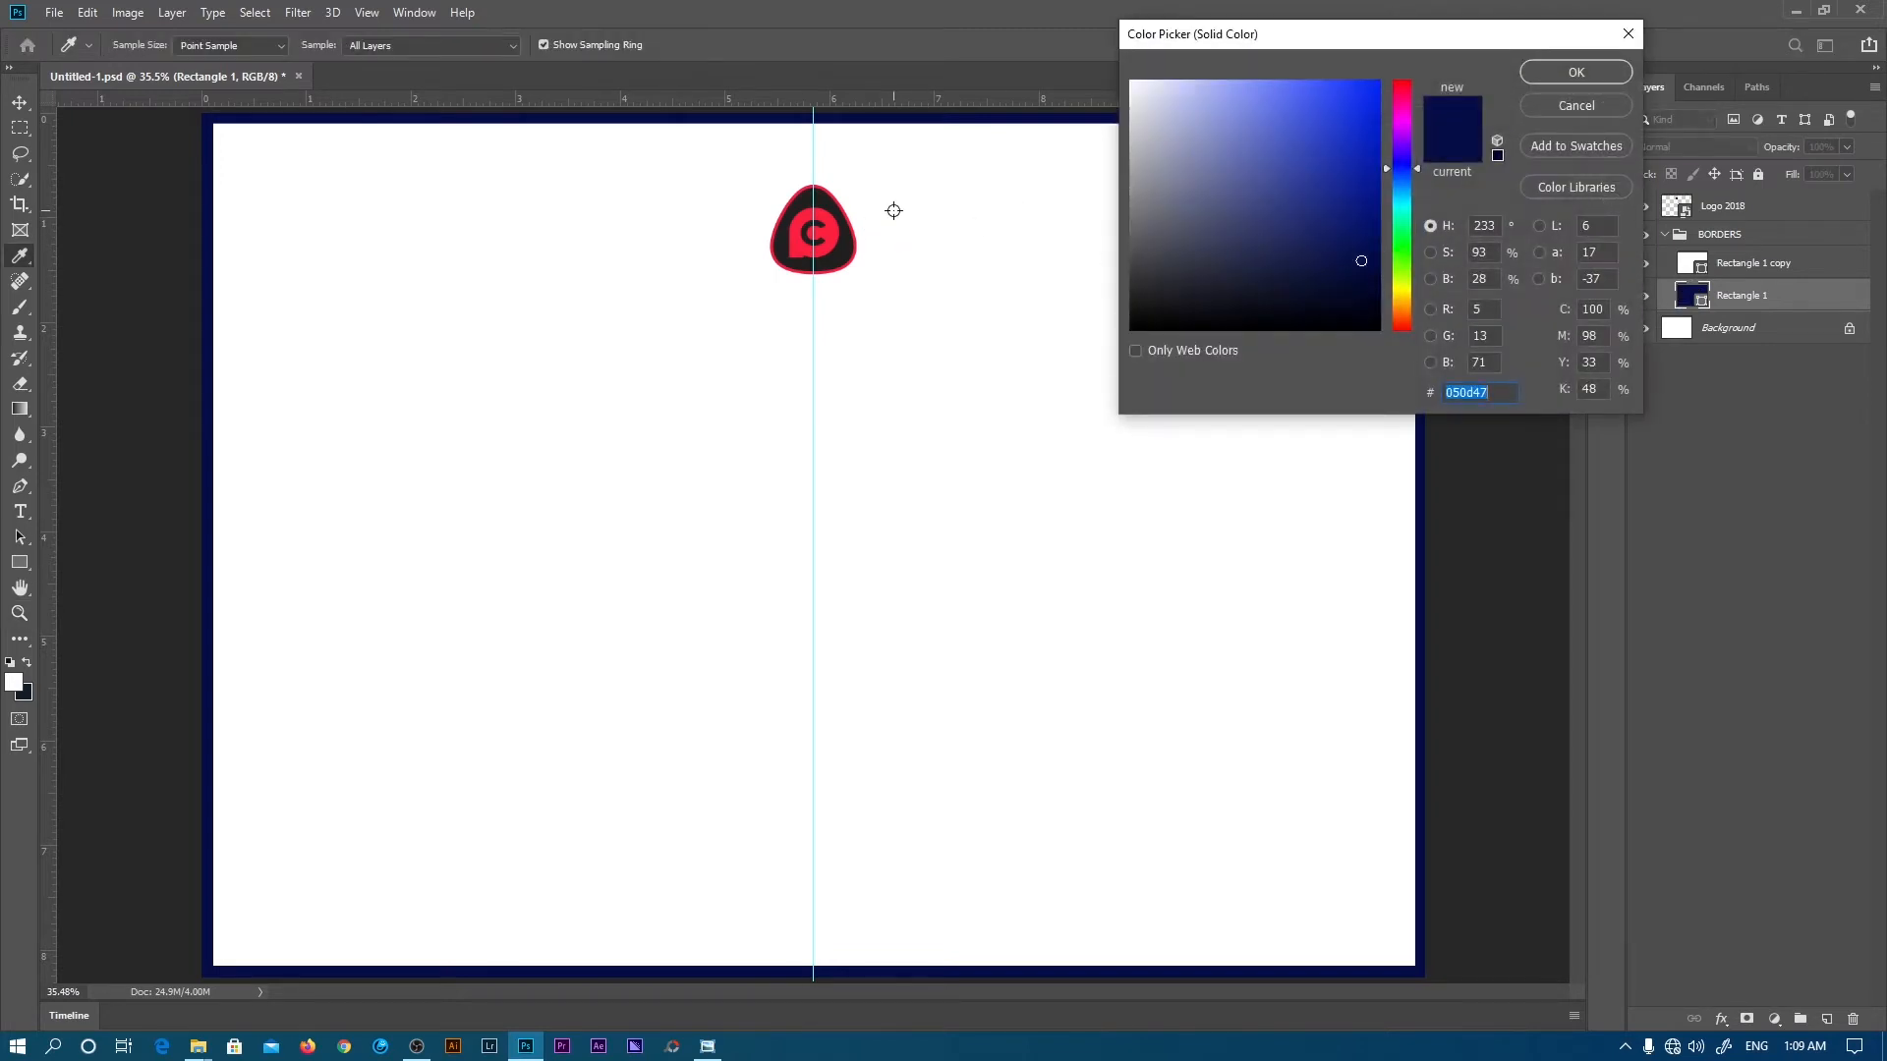
{"action": "left_click", "coordinate": [828, 231]}
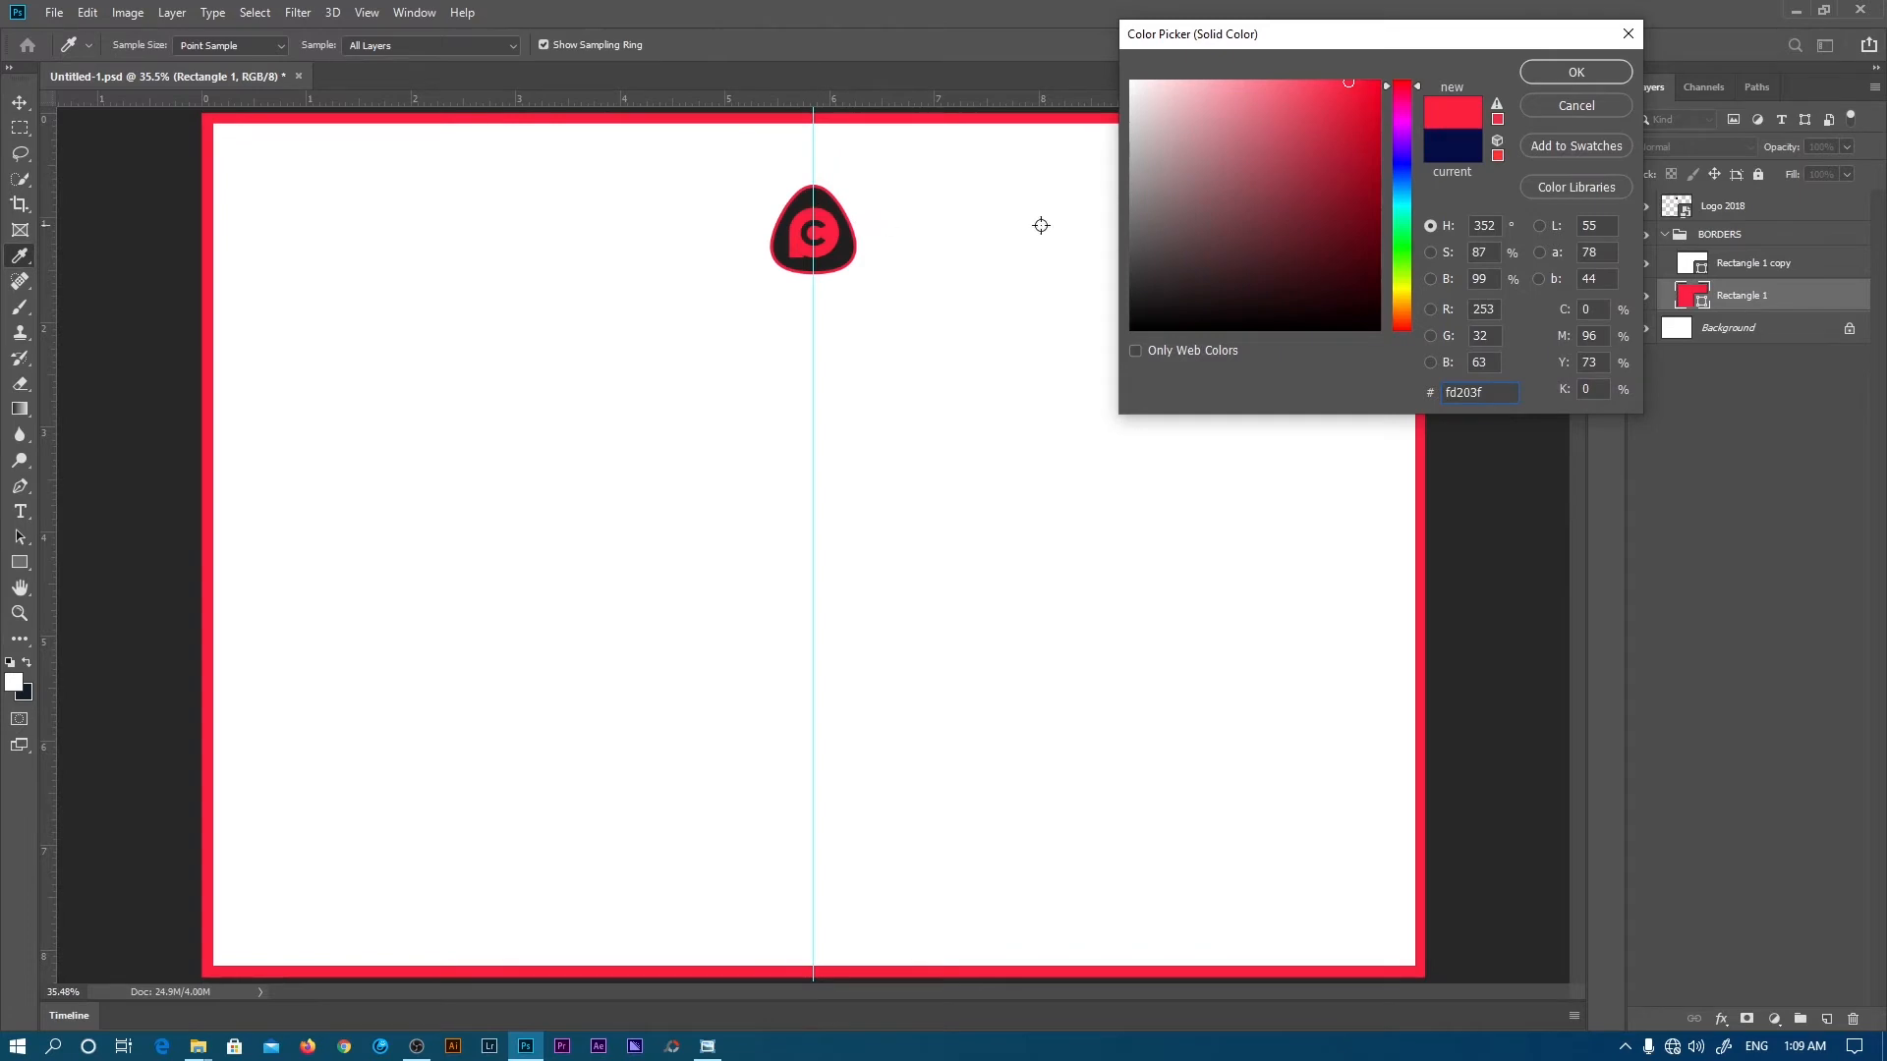
{"action": "left_click", "coordinate": [1354, 159]}
{"action": "left_click_drag", "start_coordinate": [1354, 159], "coordinate": [1347, 213]}
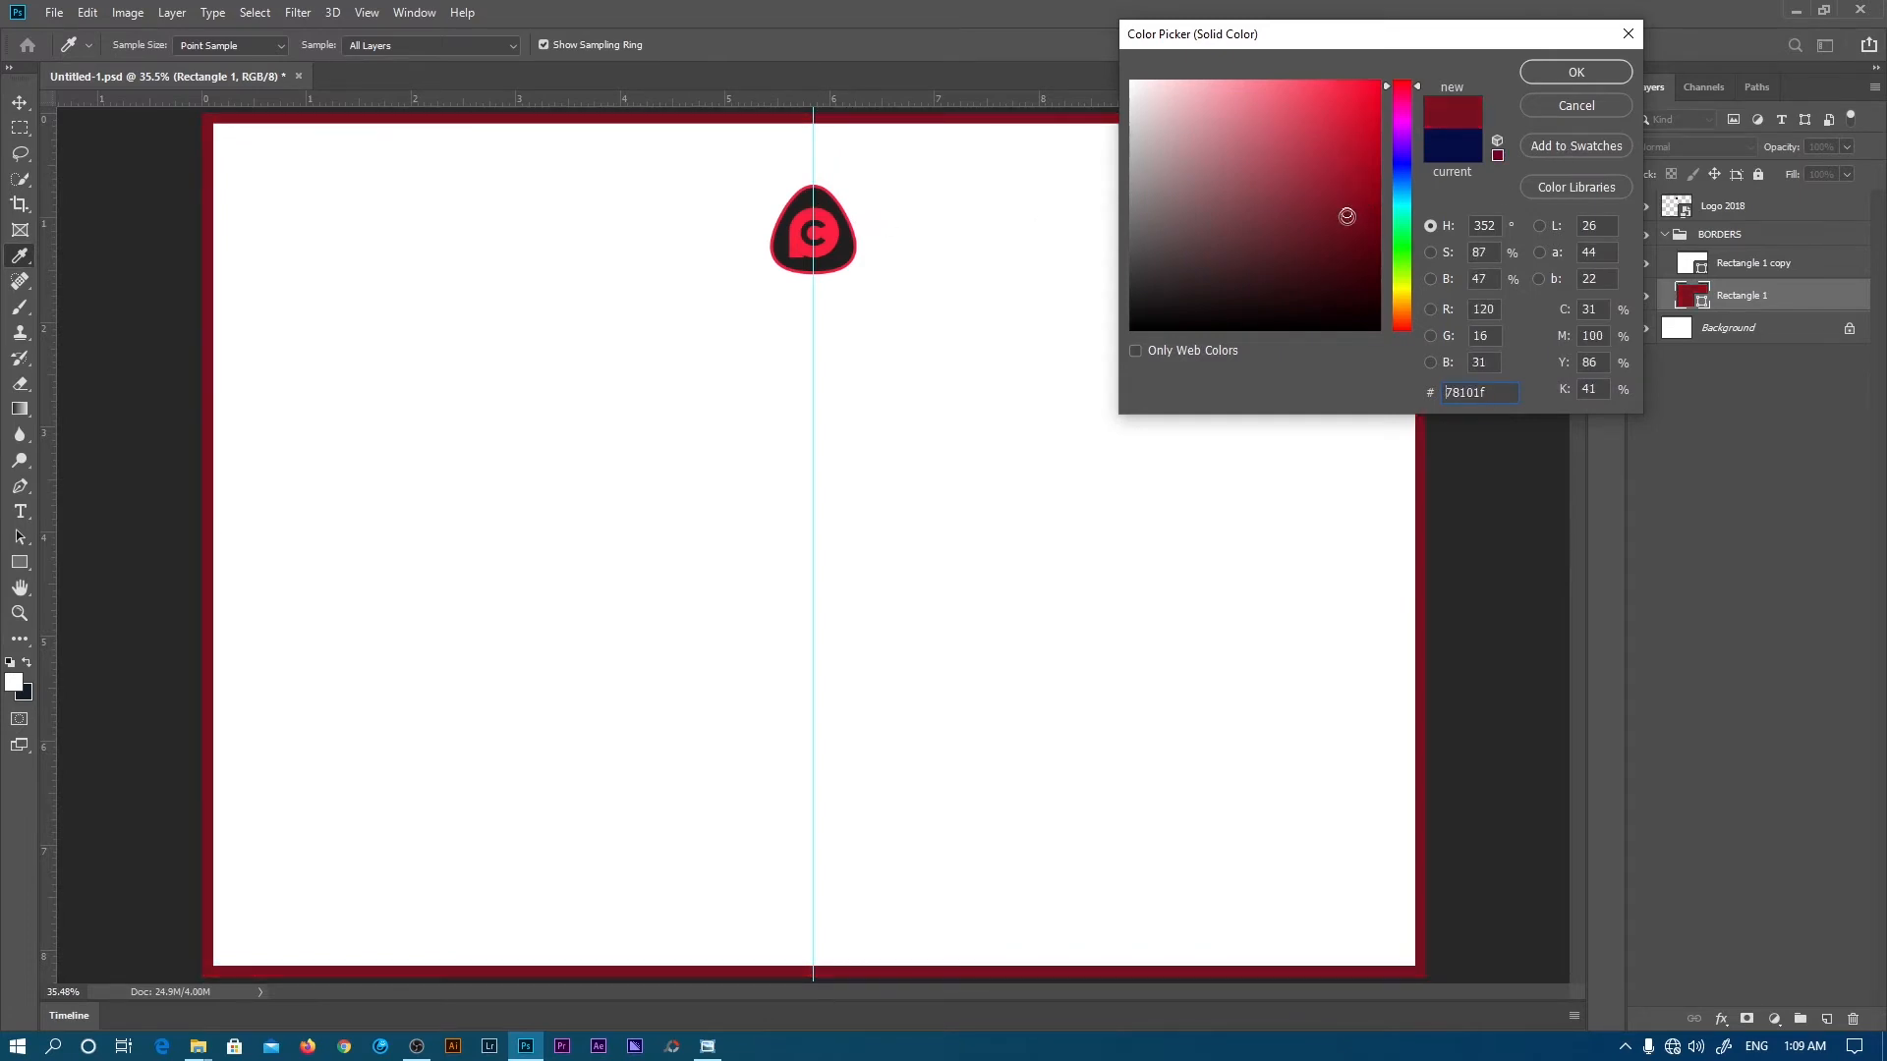
{"action": "left_click", "coordinate": [838, 245]}
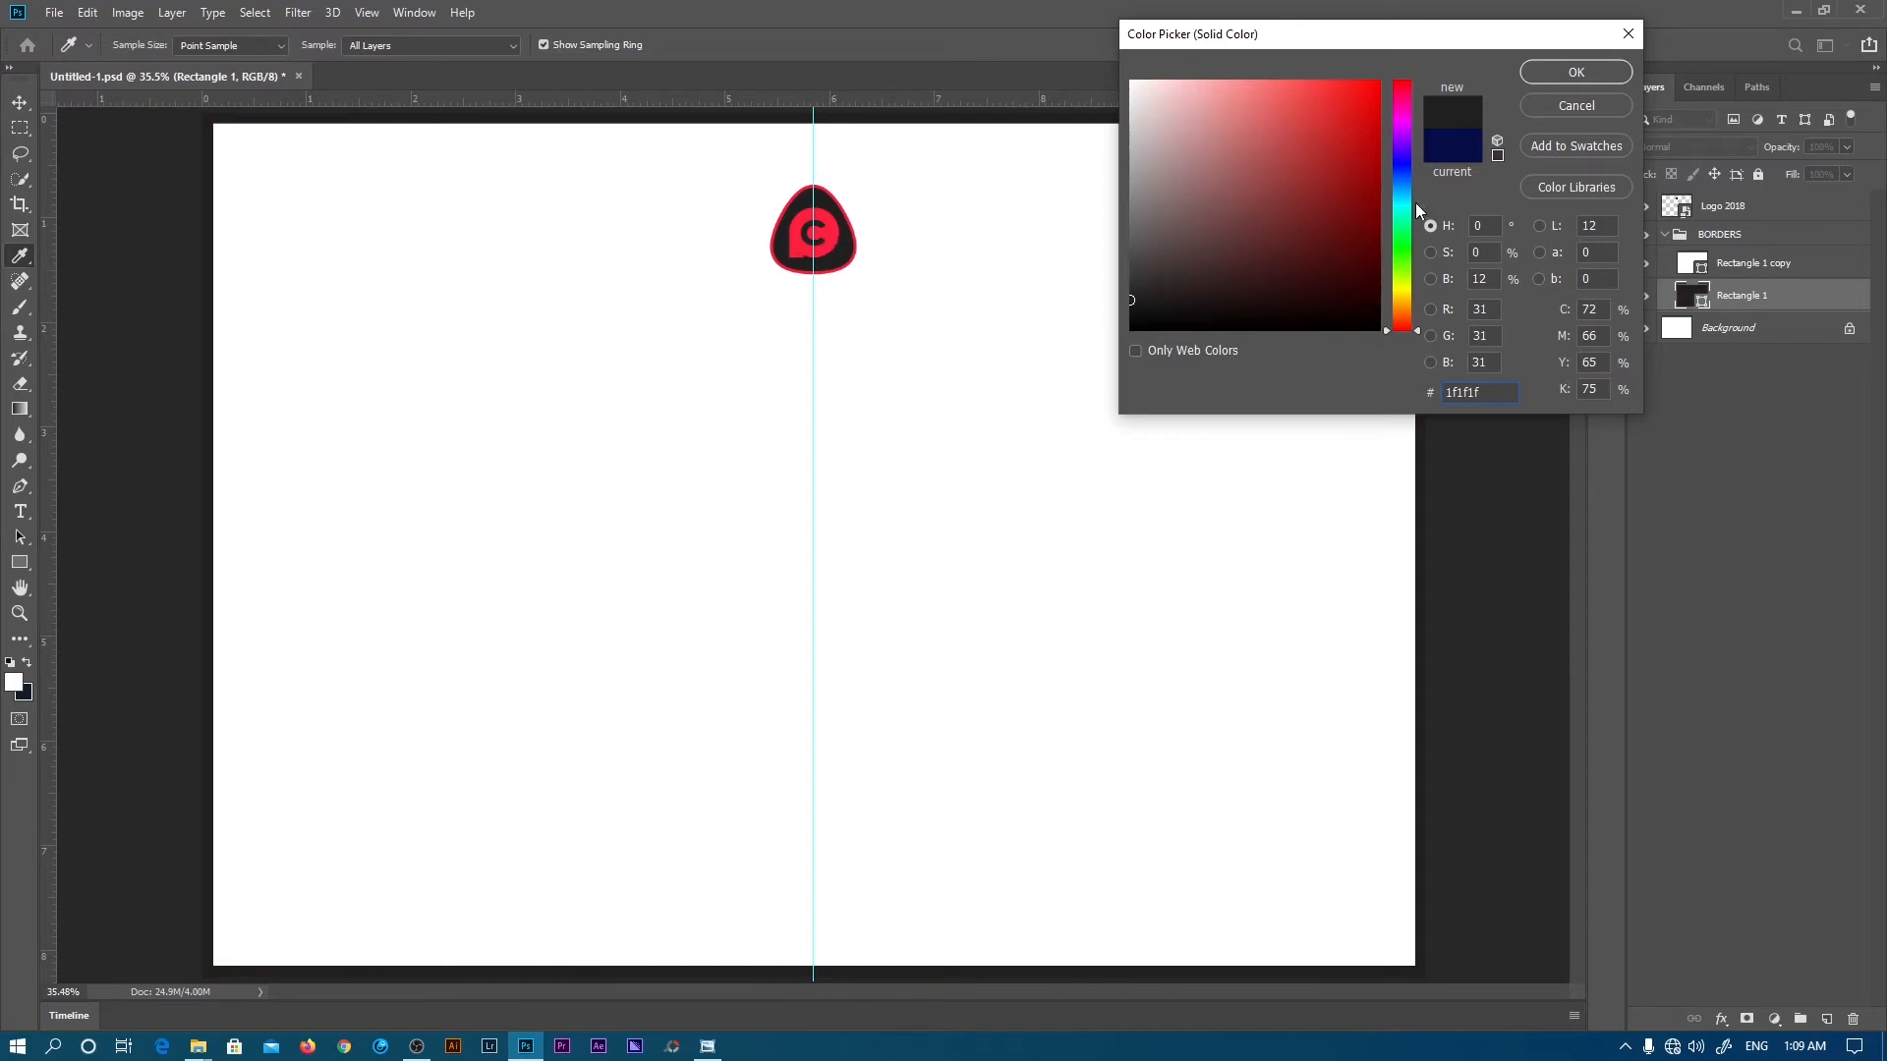
{"action": "left_click", "coordinate": [1584, 75]}
{"action": "left_click", "coordinate": [1665, 234]}
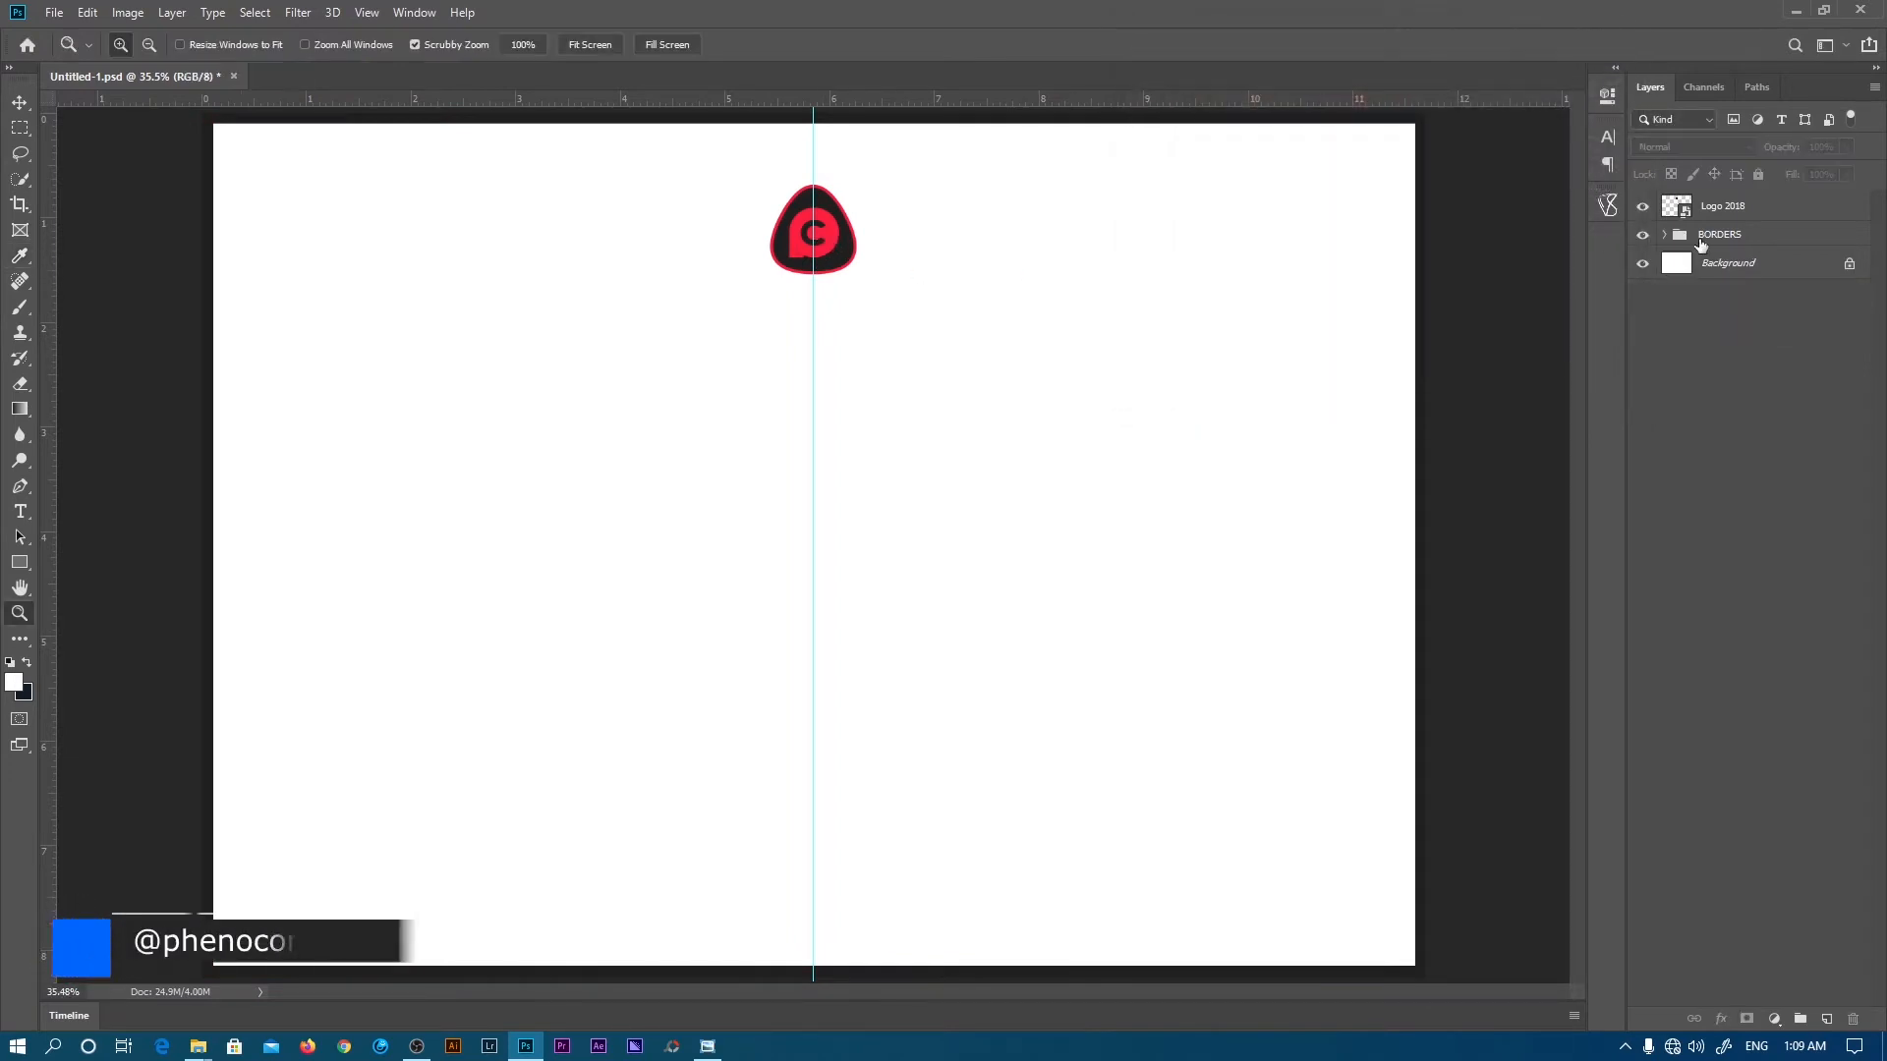
- Put the Logo 2018 layer into a new group named HEADING
{"action": "left_click", "coordinate": [1717, 208]}
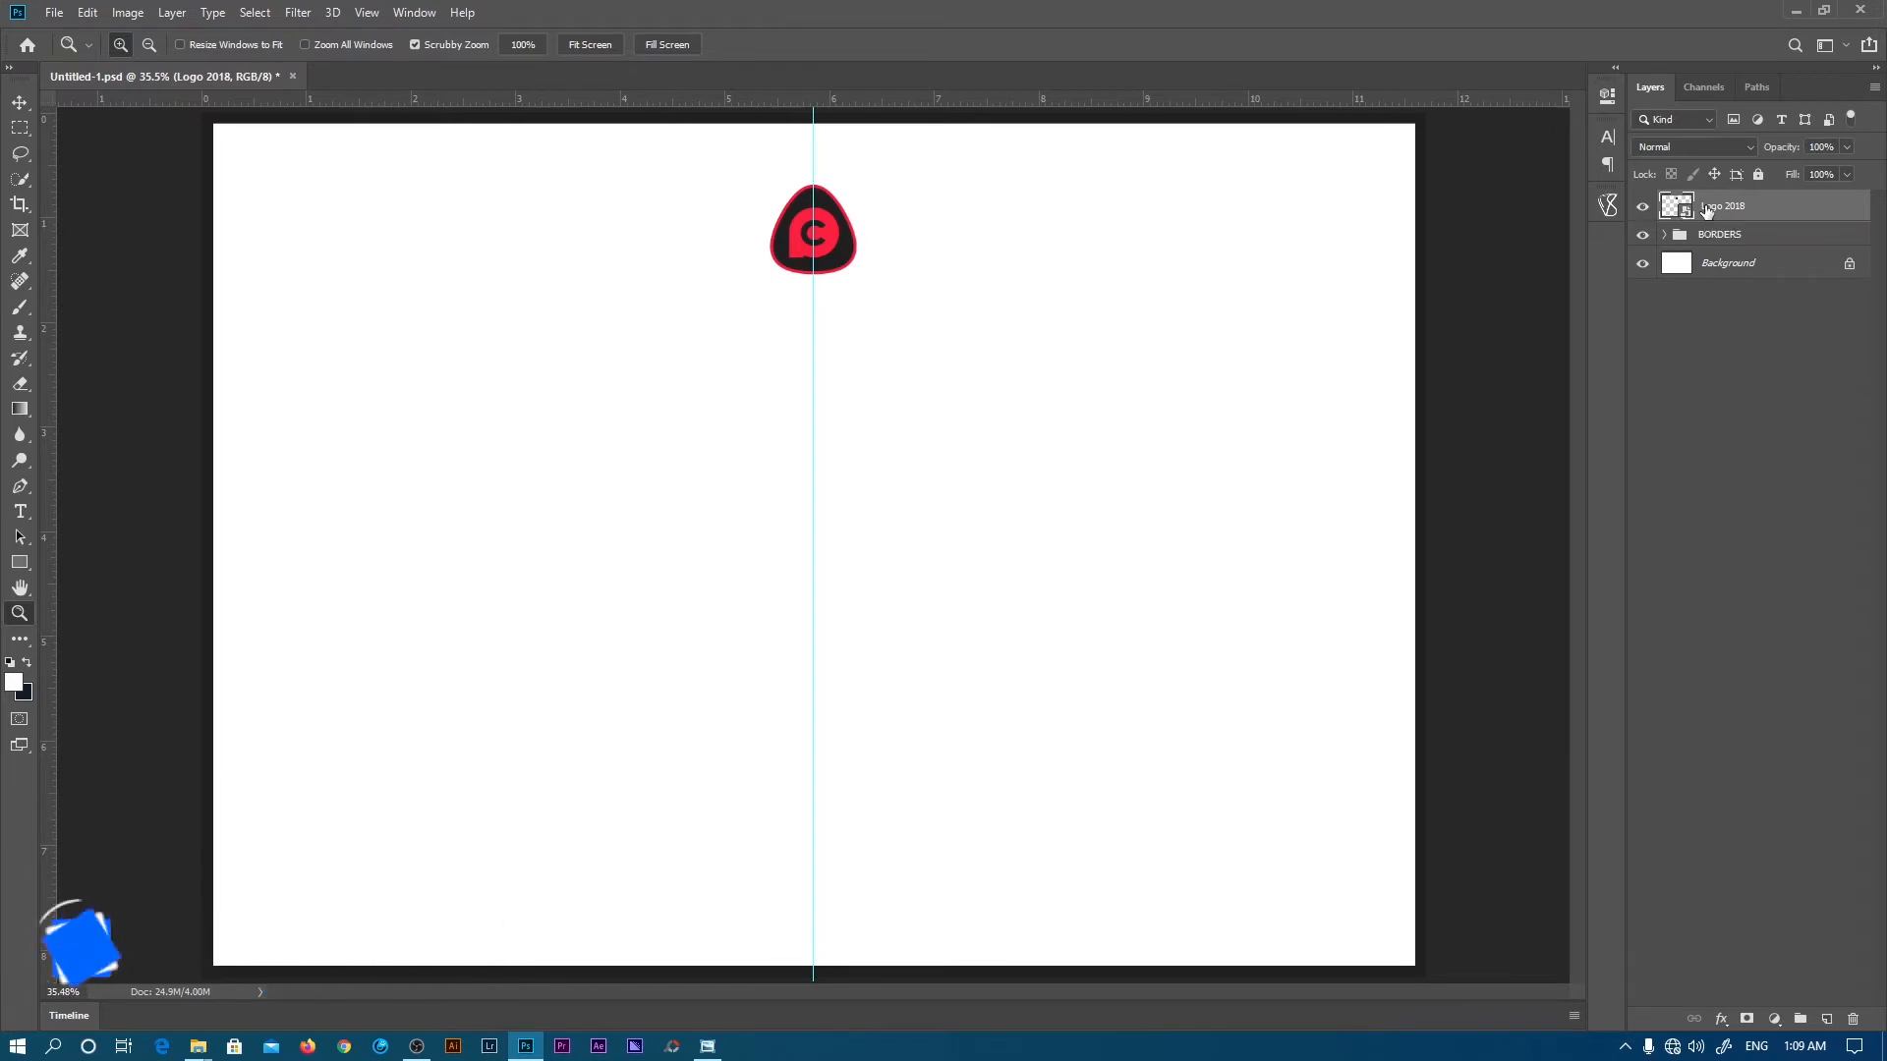
{"action": "key", "text": "ctrl+g"}
{"action": "double_click", "coordinate": [1715, 203]}
{"action": "type", "text": "HEADING"}
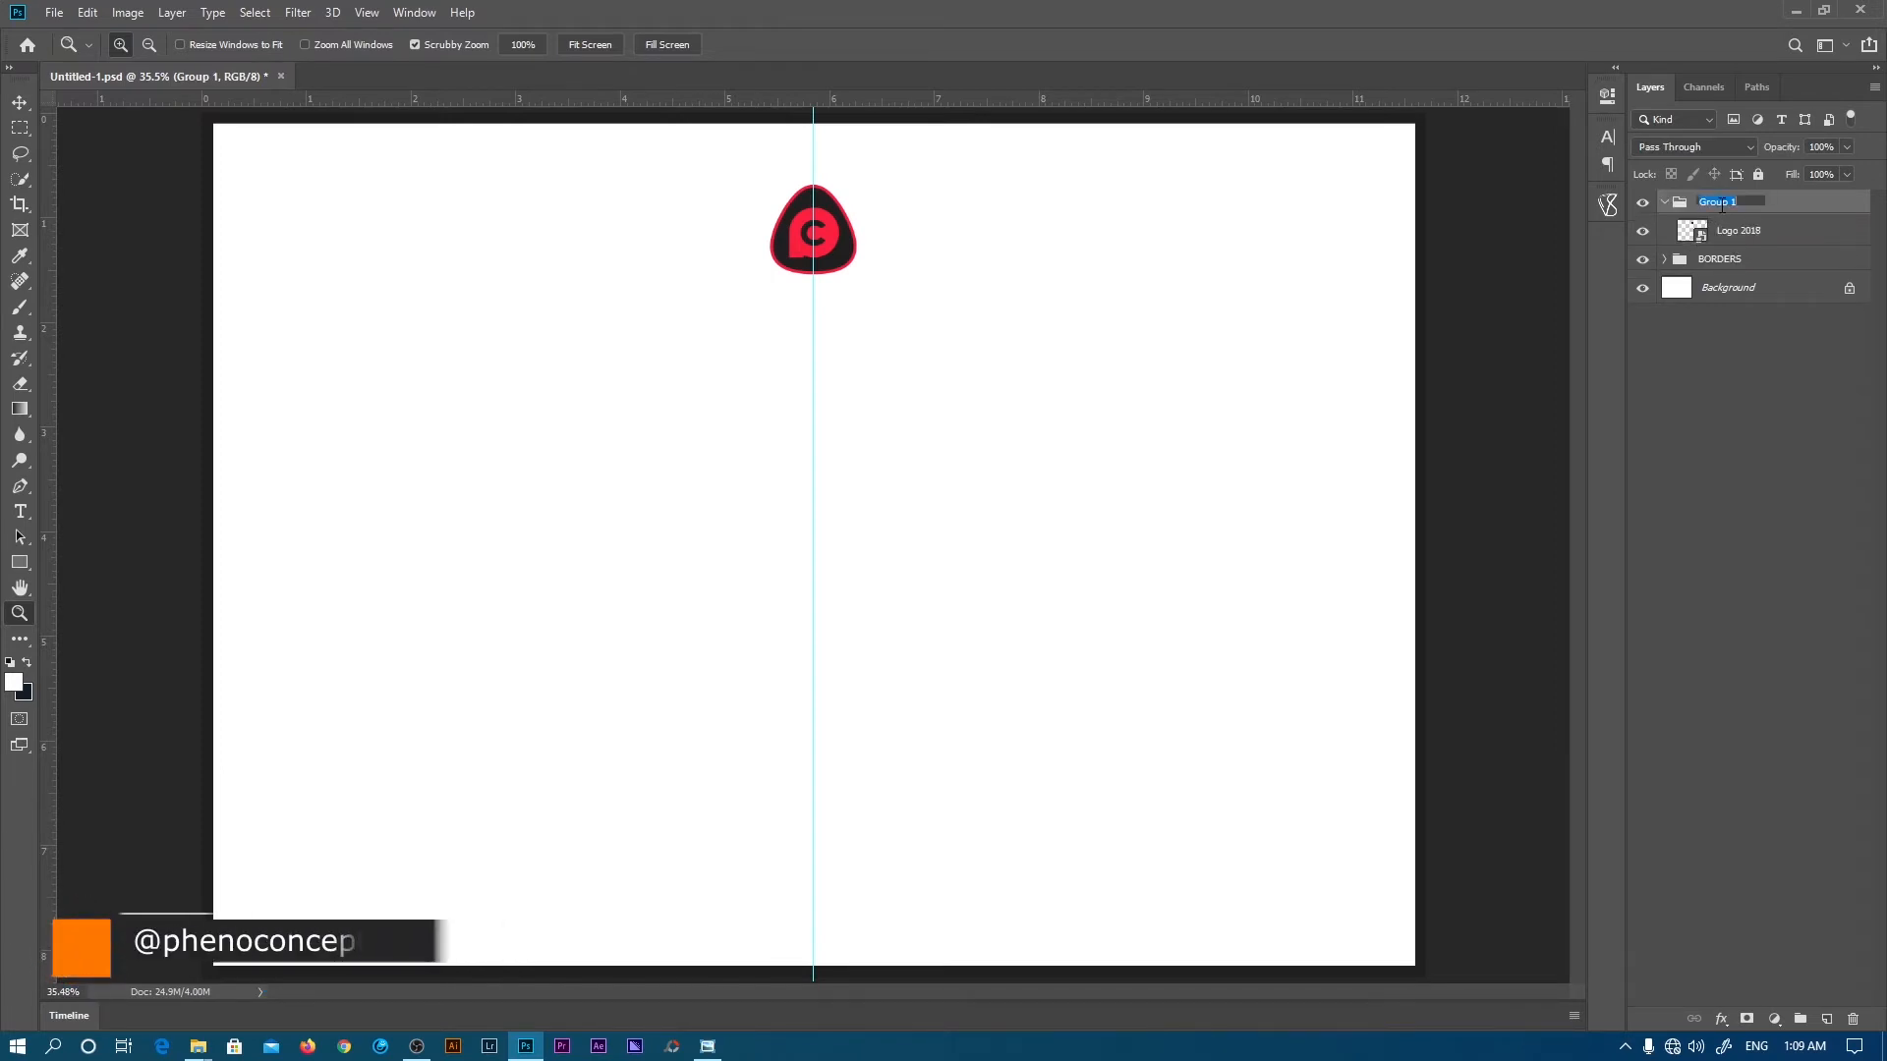
{"action": "key", "text": "Return"}
- Add the text 'PHENOMENAL CONCEPTS' positioned just below the logo
{"action": "key", "text": "t"}
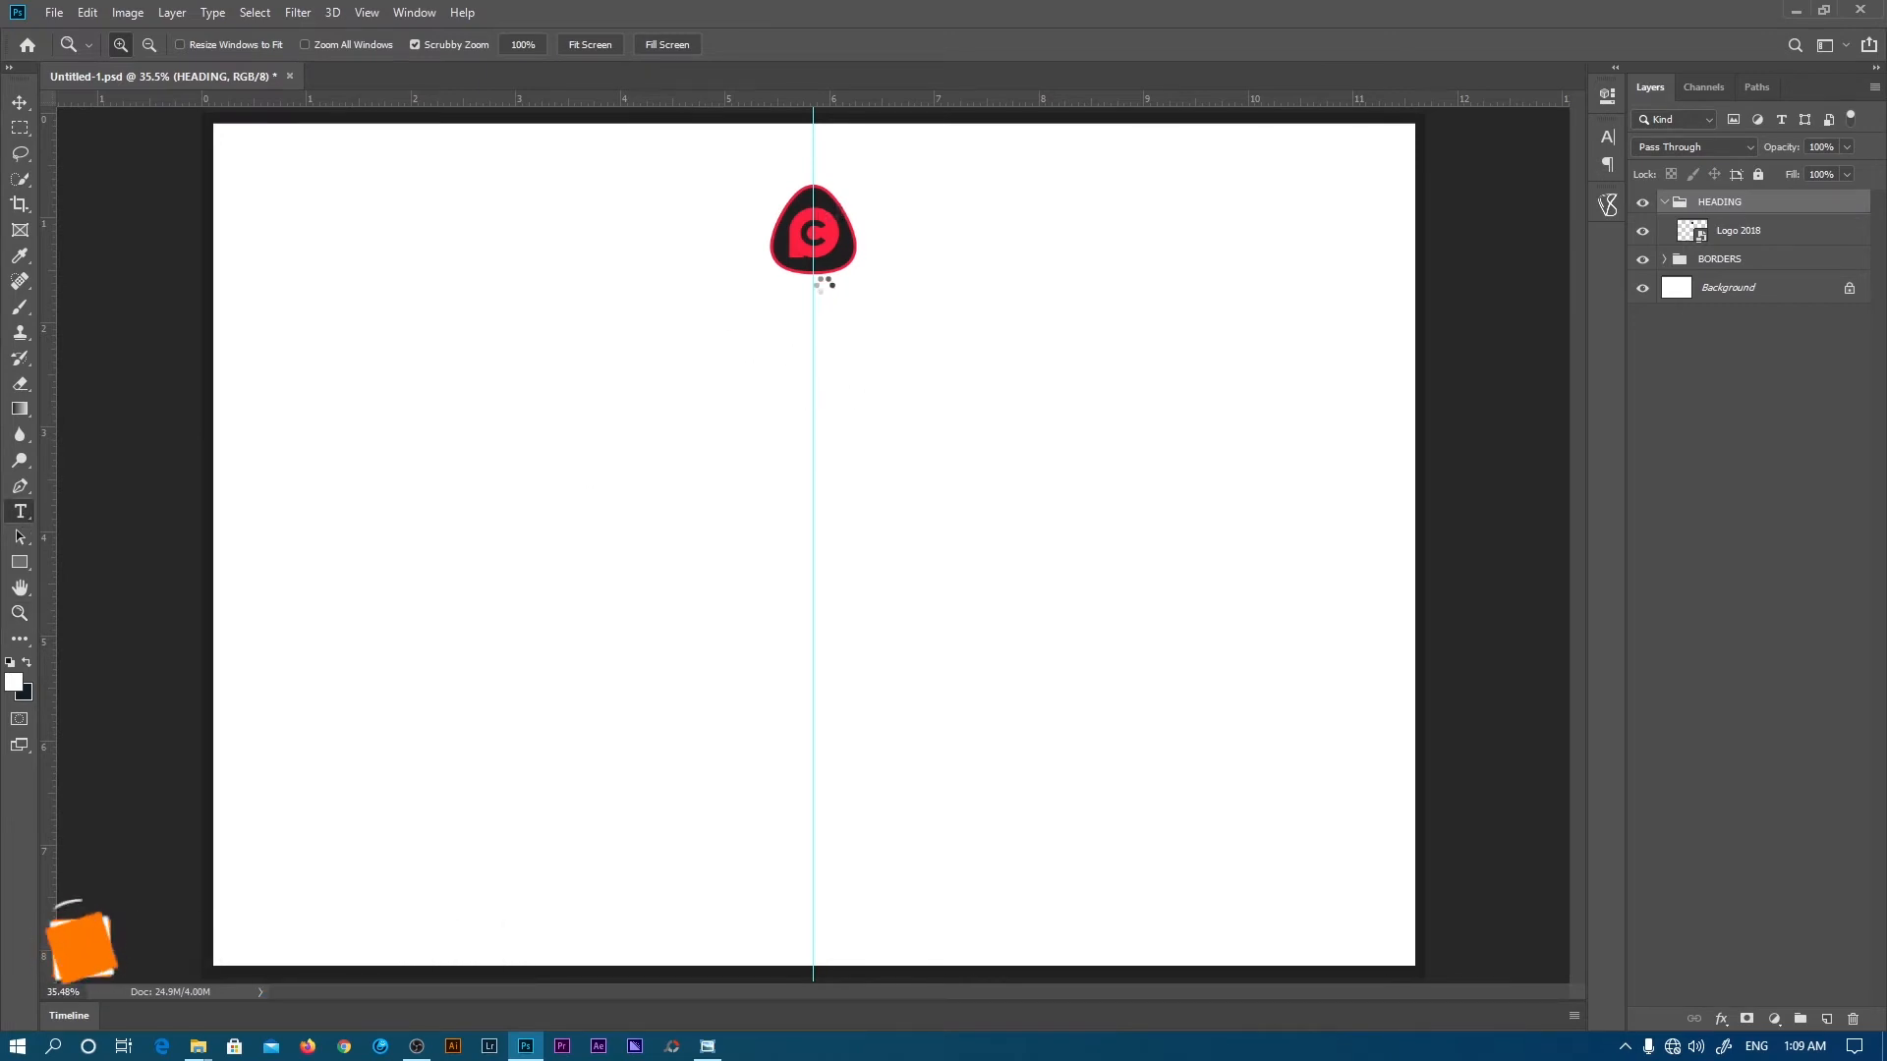
{"action": "left_click", "coordinate": [798, 362]}
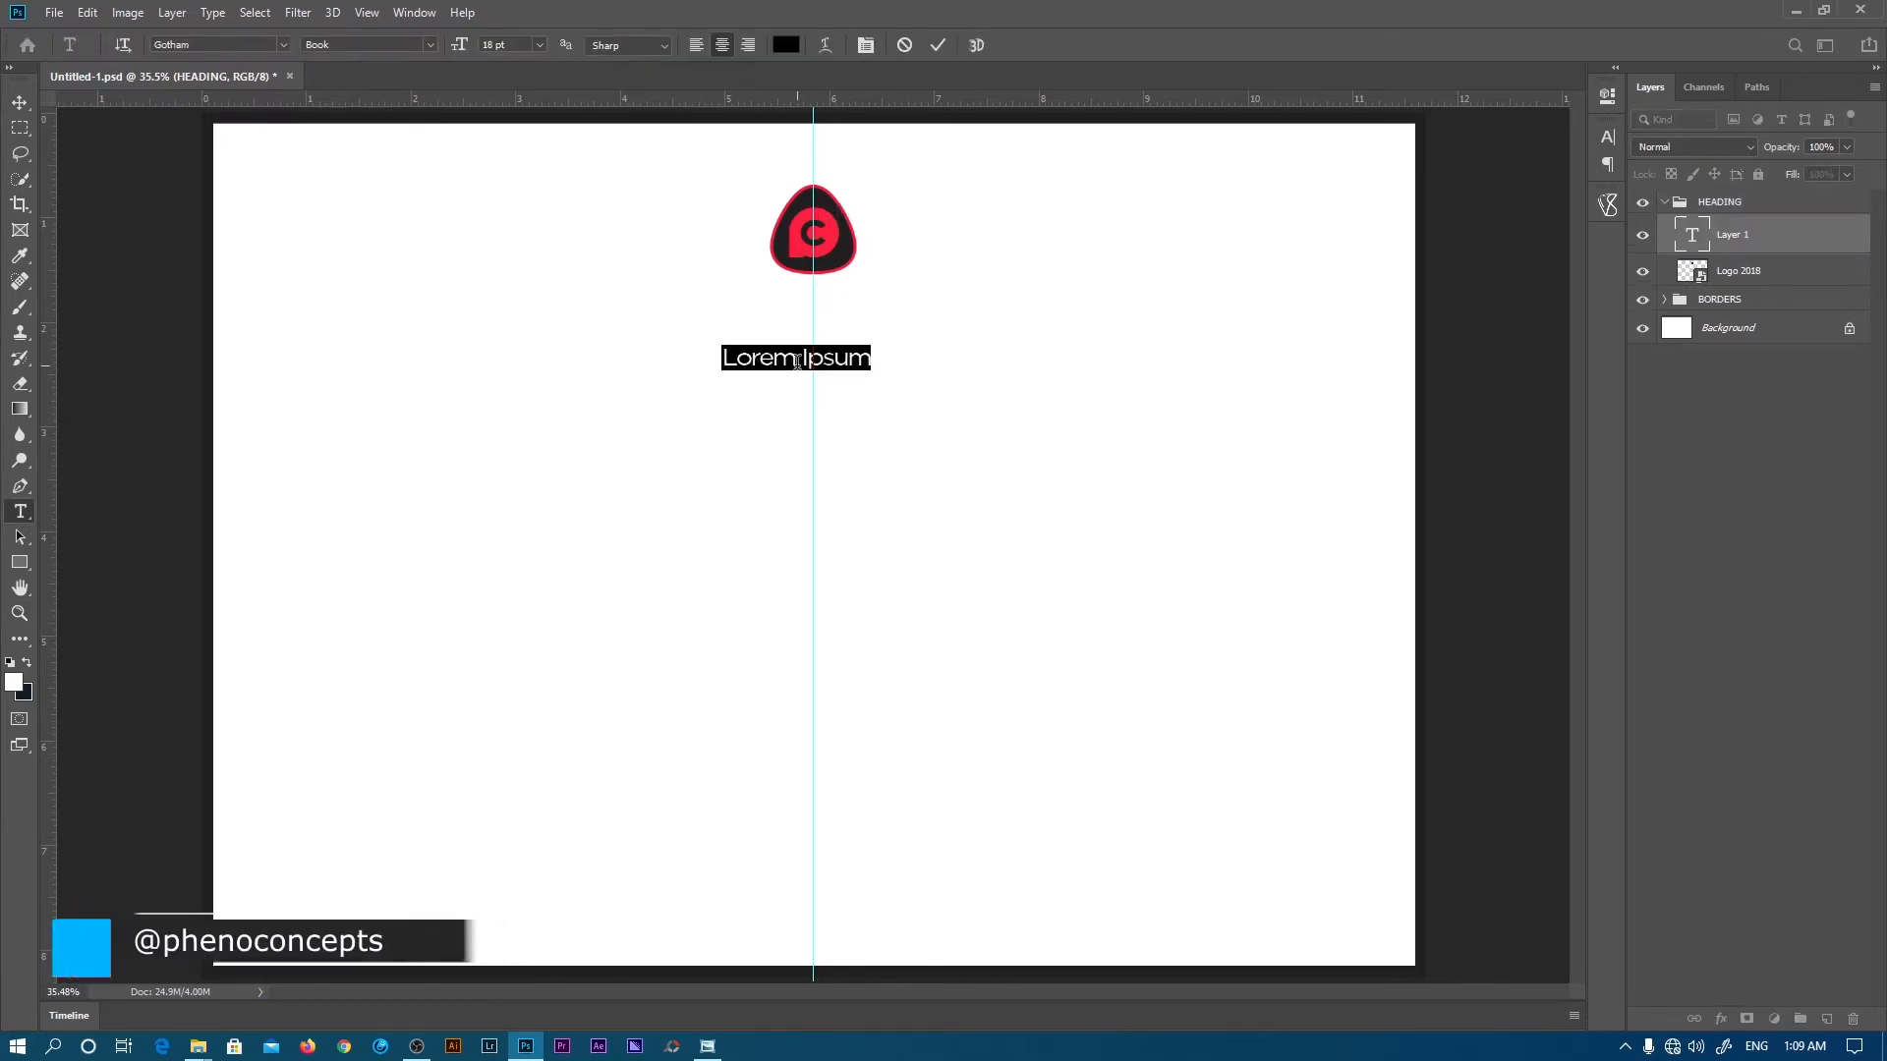
{"action": "type", "text": "PH"}
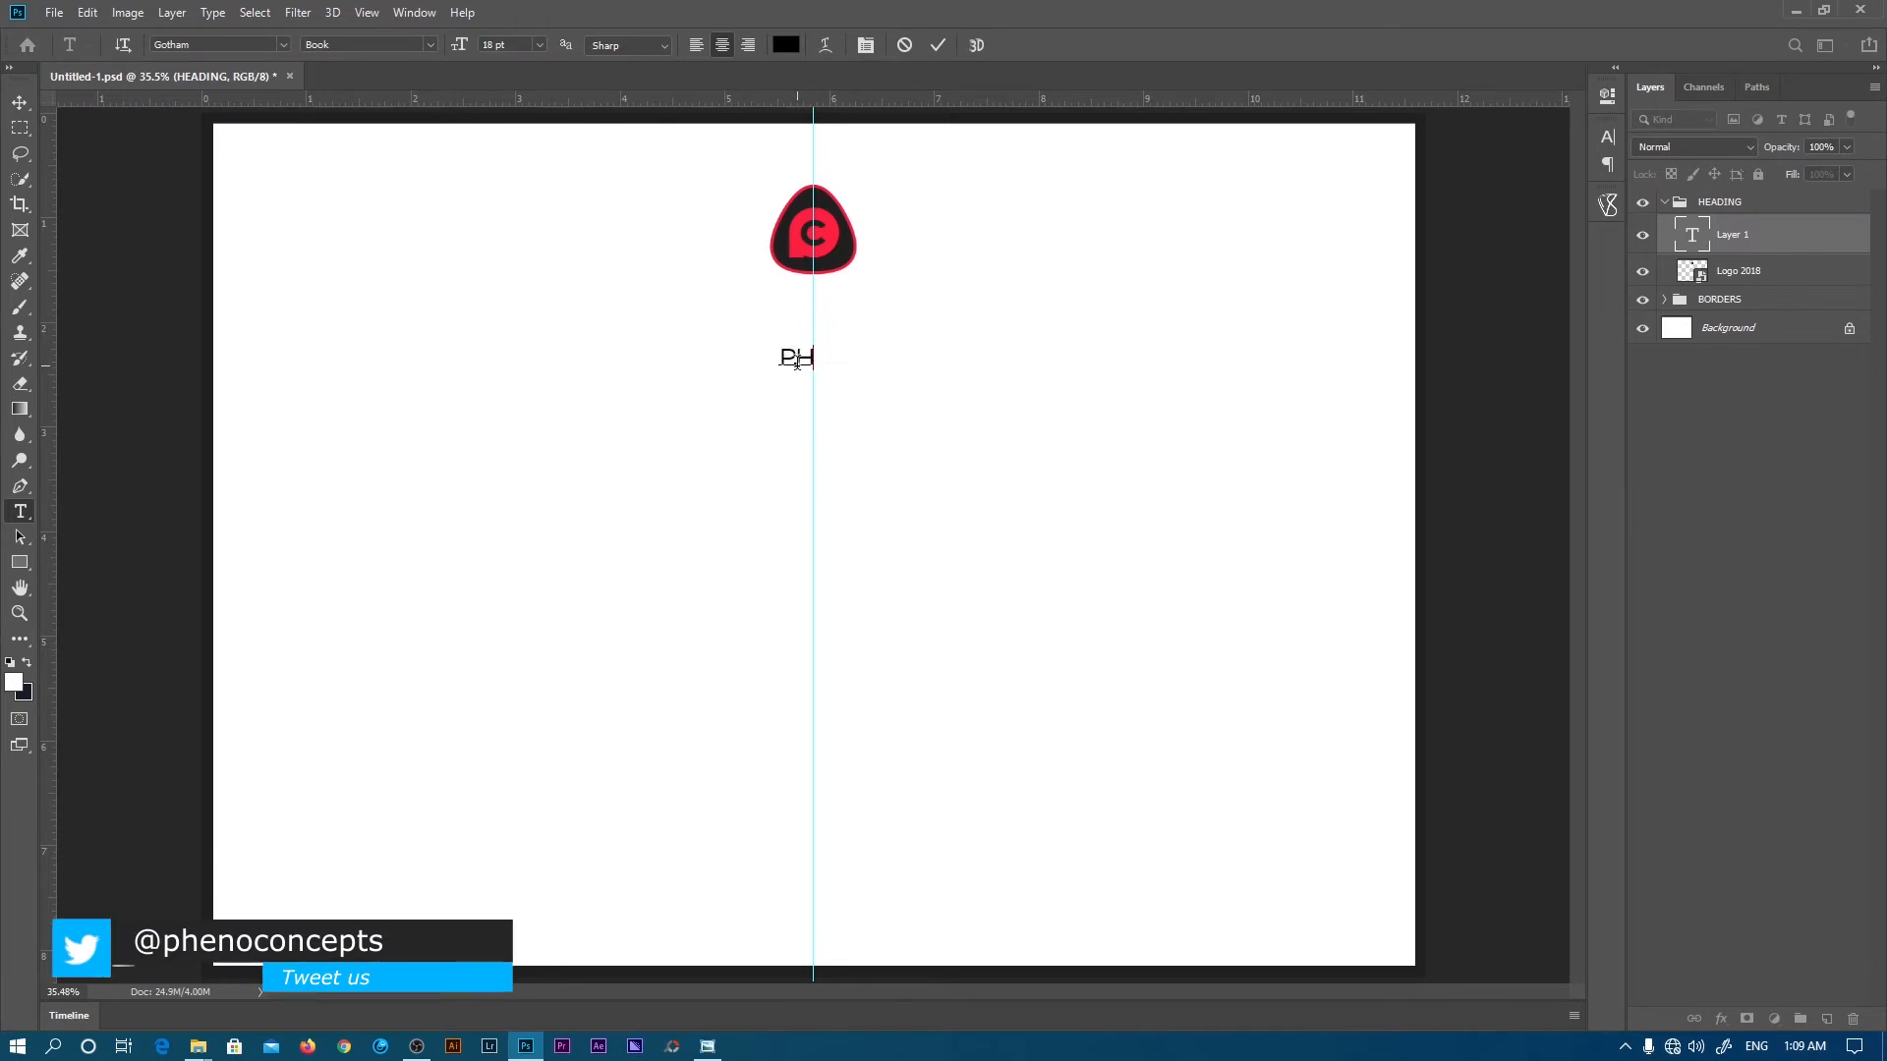
{"action": "type", "text": "ENOMENAL CONCEPTS"}
{"action": "left_click_drag", "start_coordinate": [855, 426], "coordinate": [871, 379]}
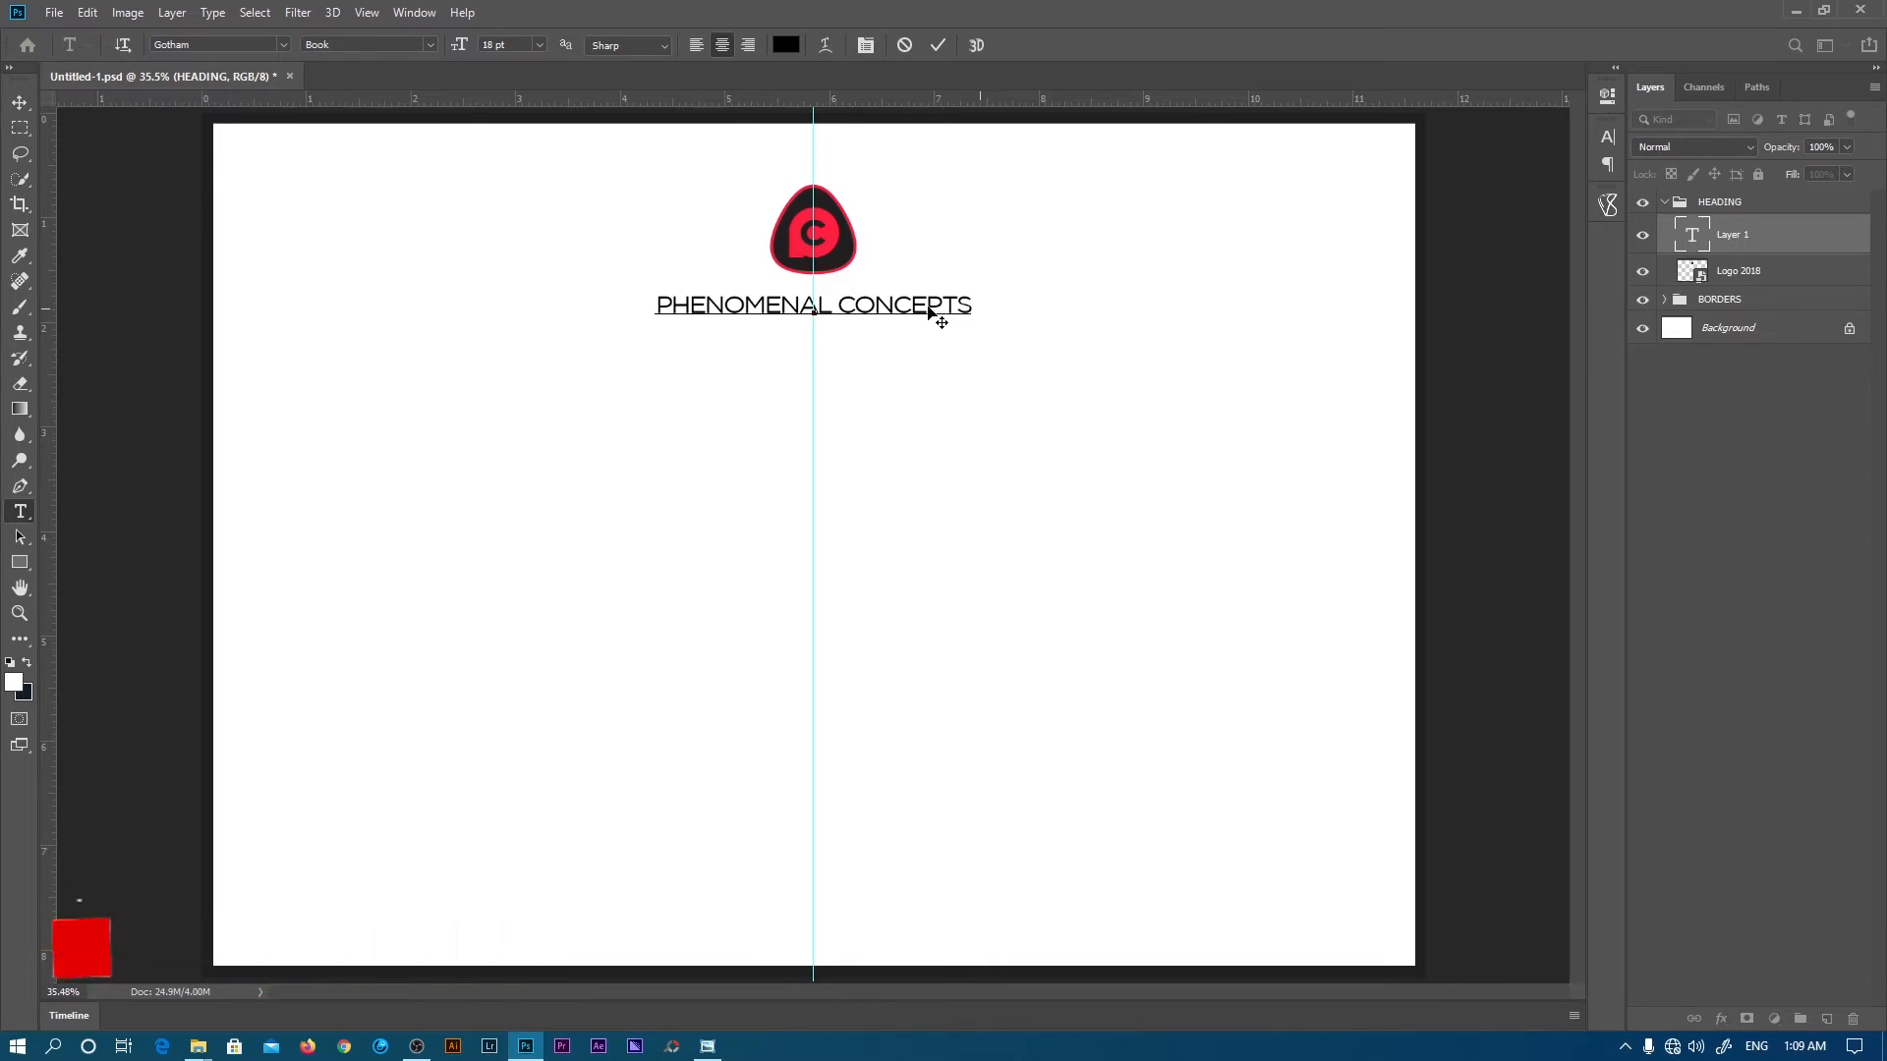
{"action": "triple_click", "coordinate": [836, 306]}
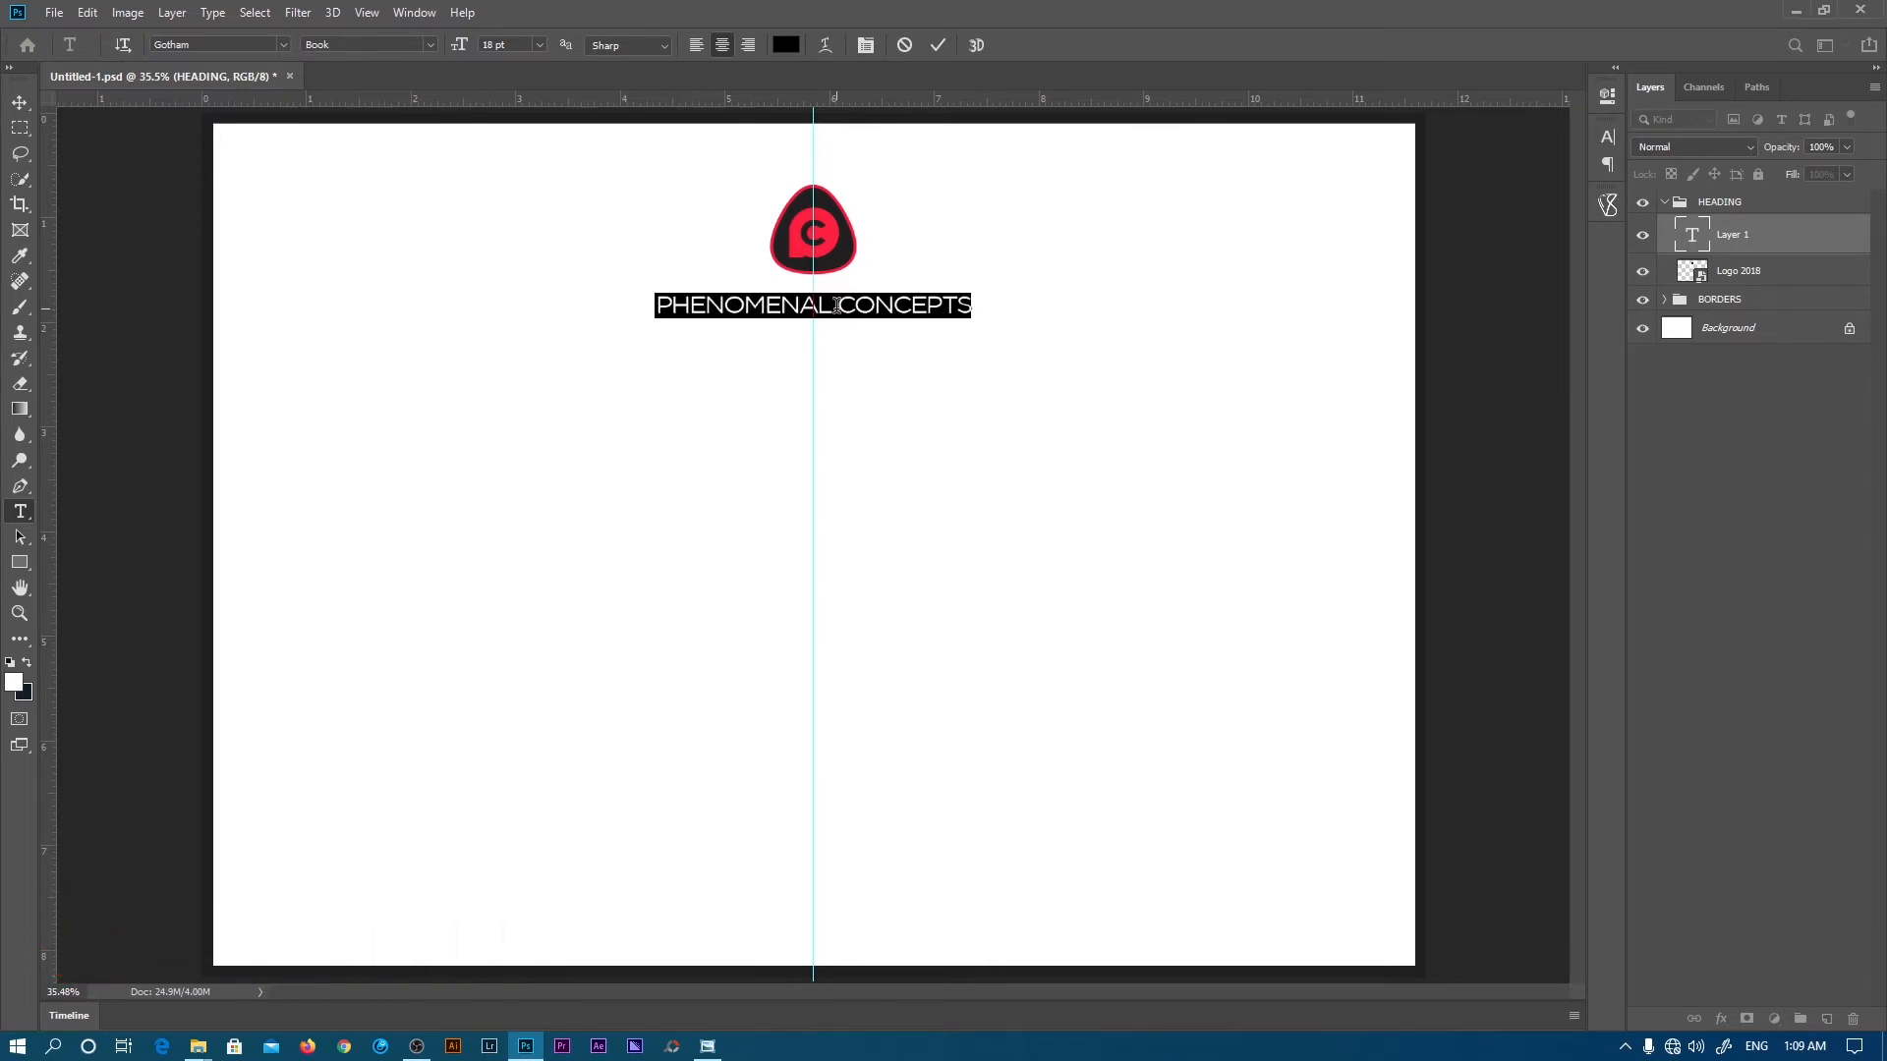
- Change the heading's font to UniSansRegular
{"action": "left_click", "coordinate": [247, 45]}
{"action": "left_click", "coordinate": [283, 44]}
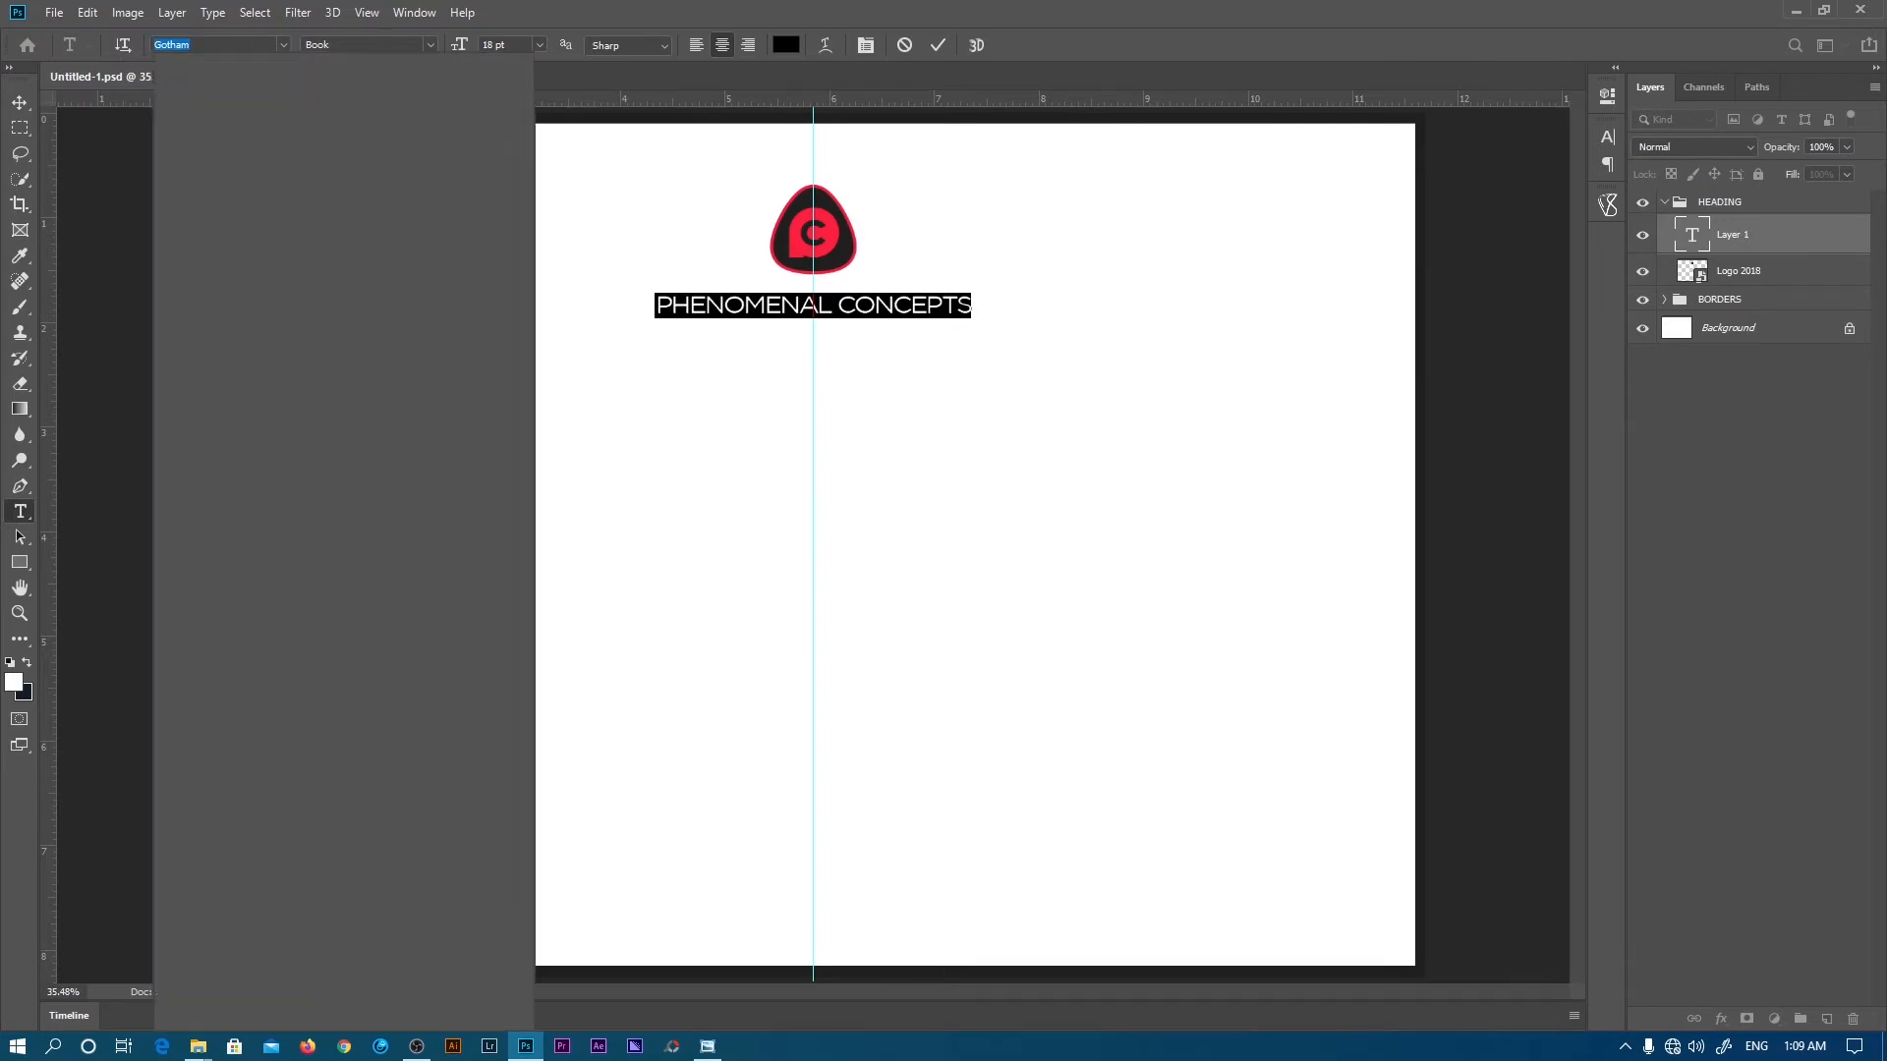
{"action": "type", "text": "UNIS"}
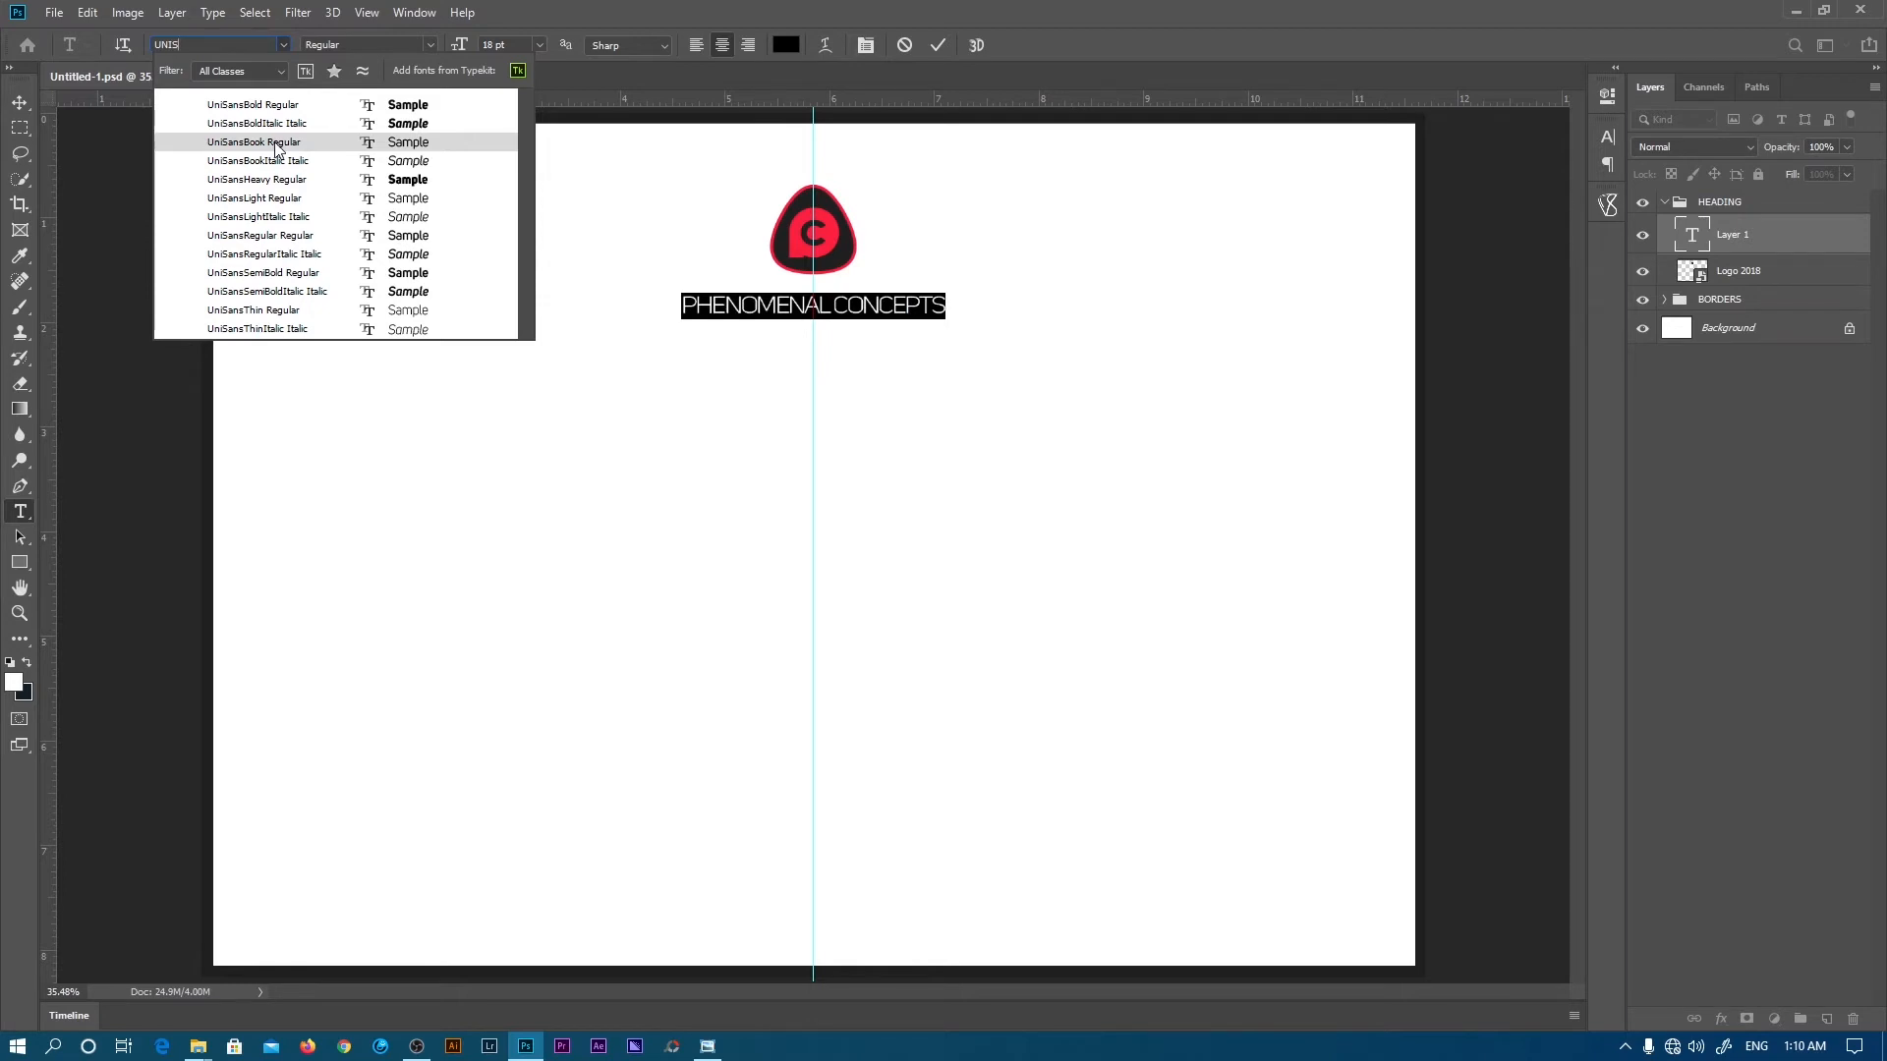
{"action": "left_click", "coordinate": [254, 235]}
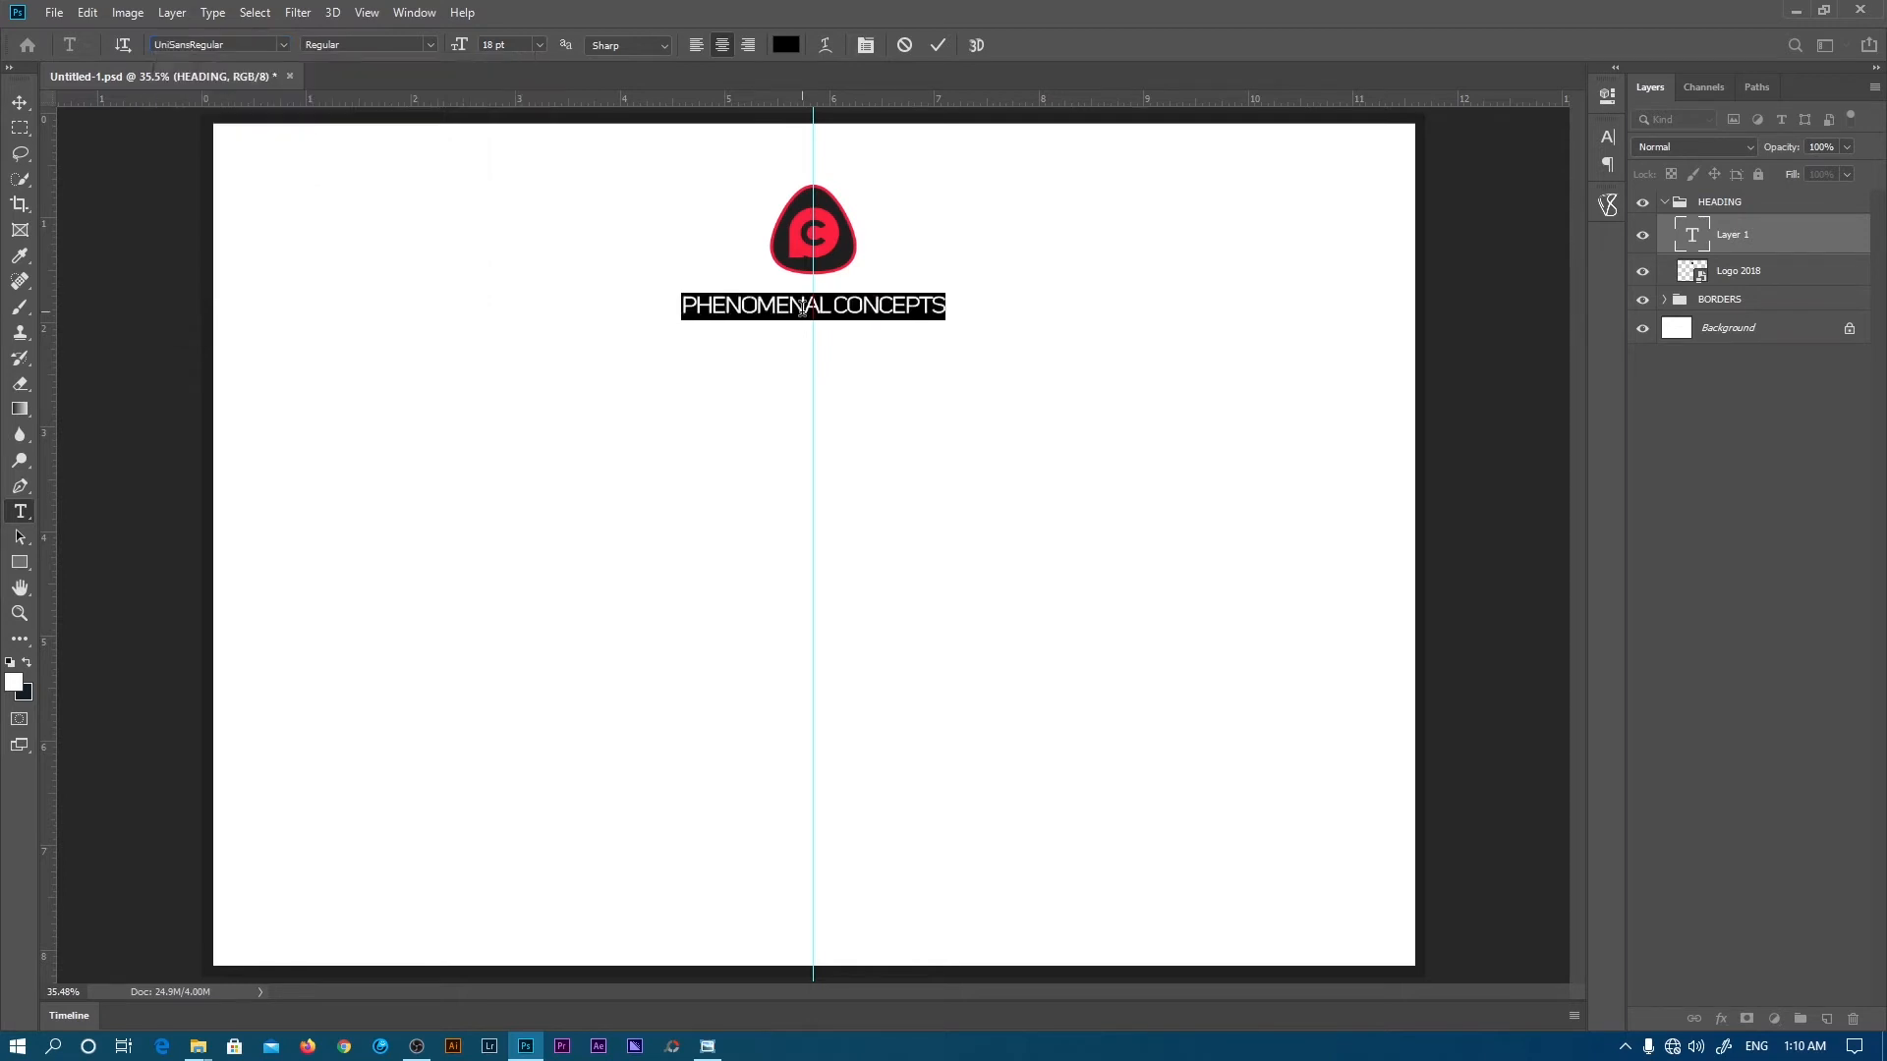
{"action": "left_click", "coordinate": [804, 307]}
{"action": "key", "text": "ctrl+a"}
- Show the Character panel via the Window menu, leaving letter spacing at 0
{"action": "left_click", "coordinate": [415, 14]}
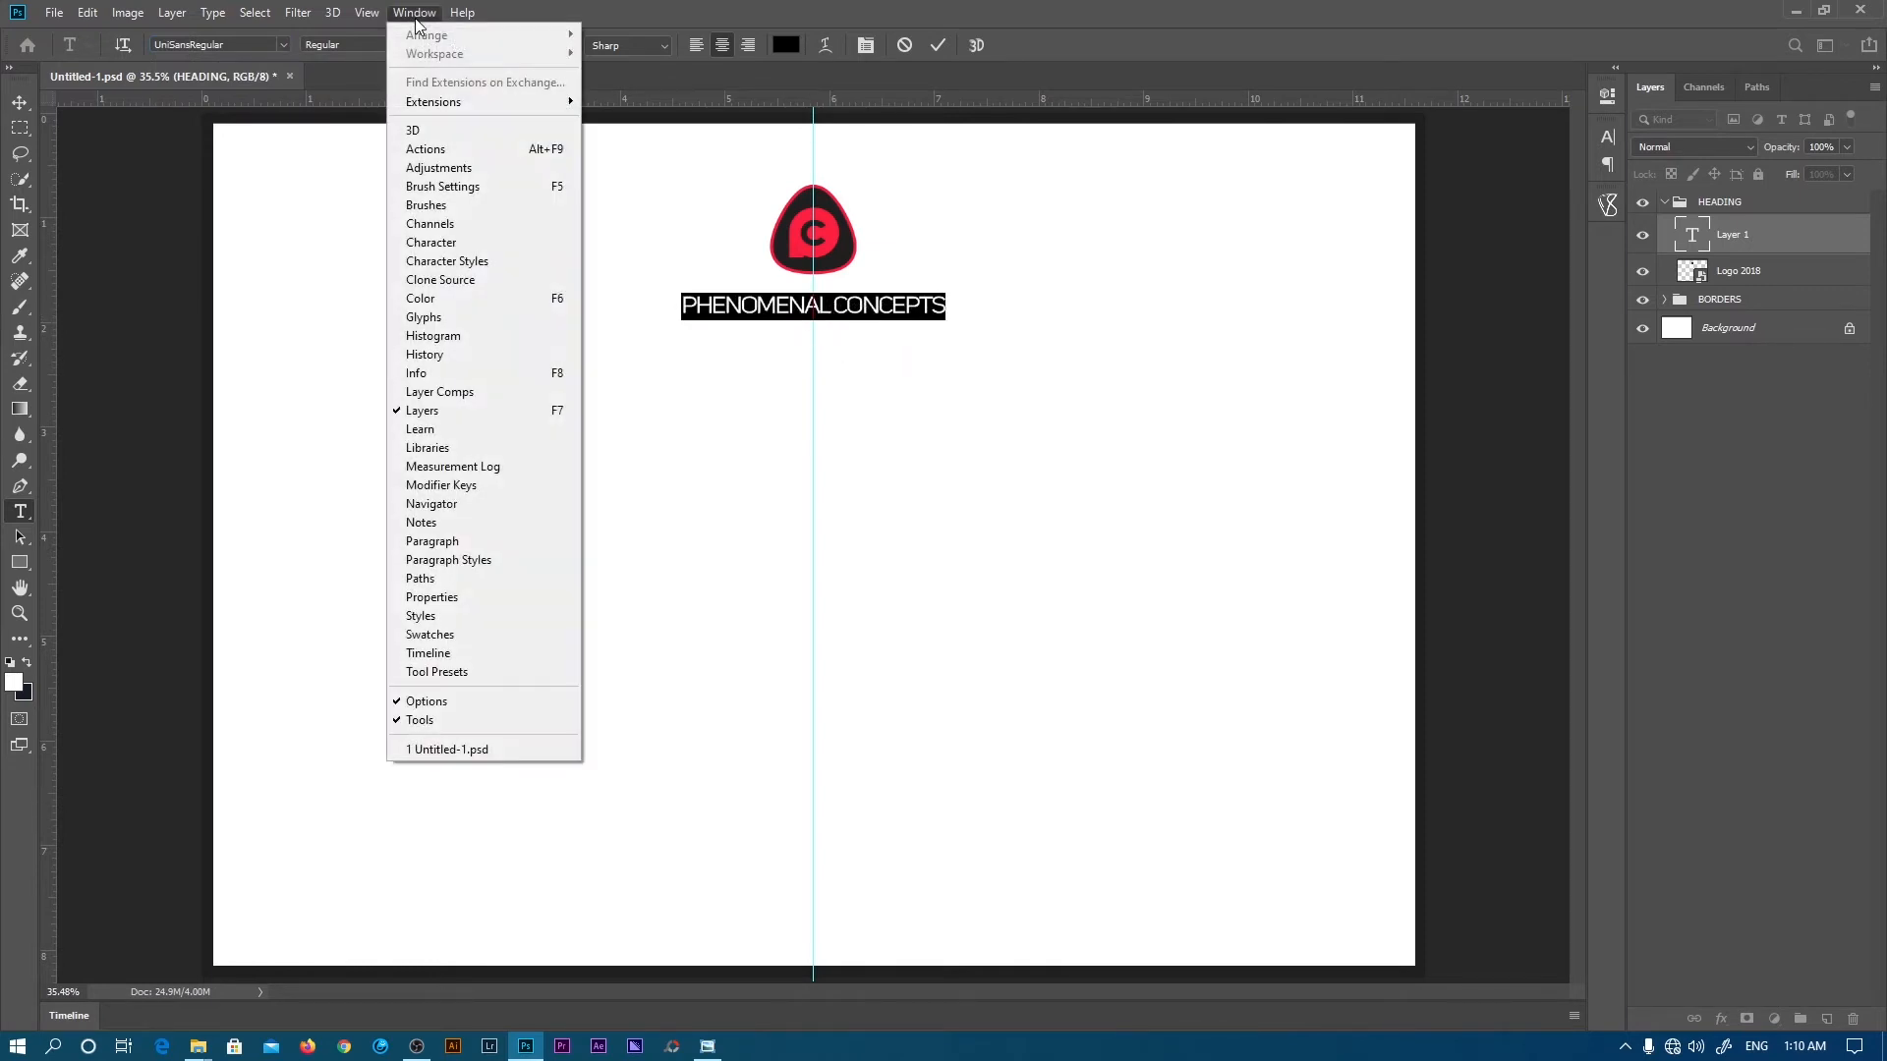
{"action": "left_click", "coordinate": [429, 241]}
{"action": "left_click", "coordinate": [1575, 208]}
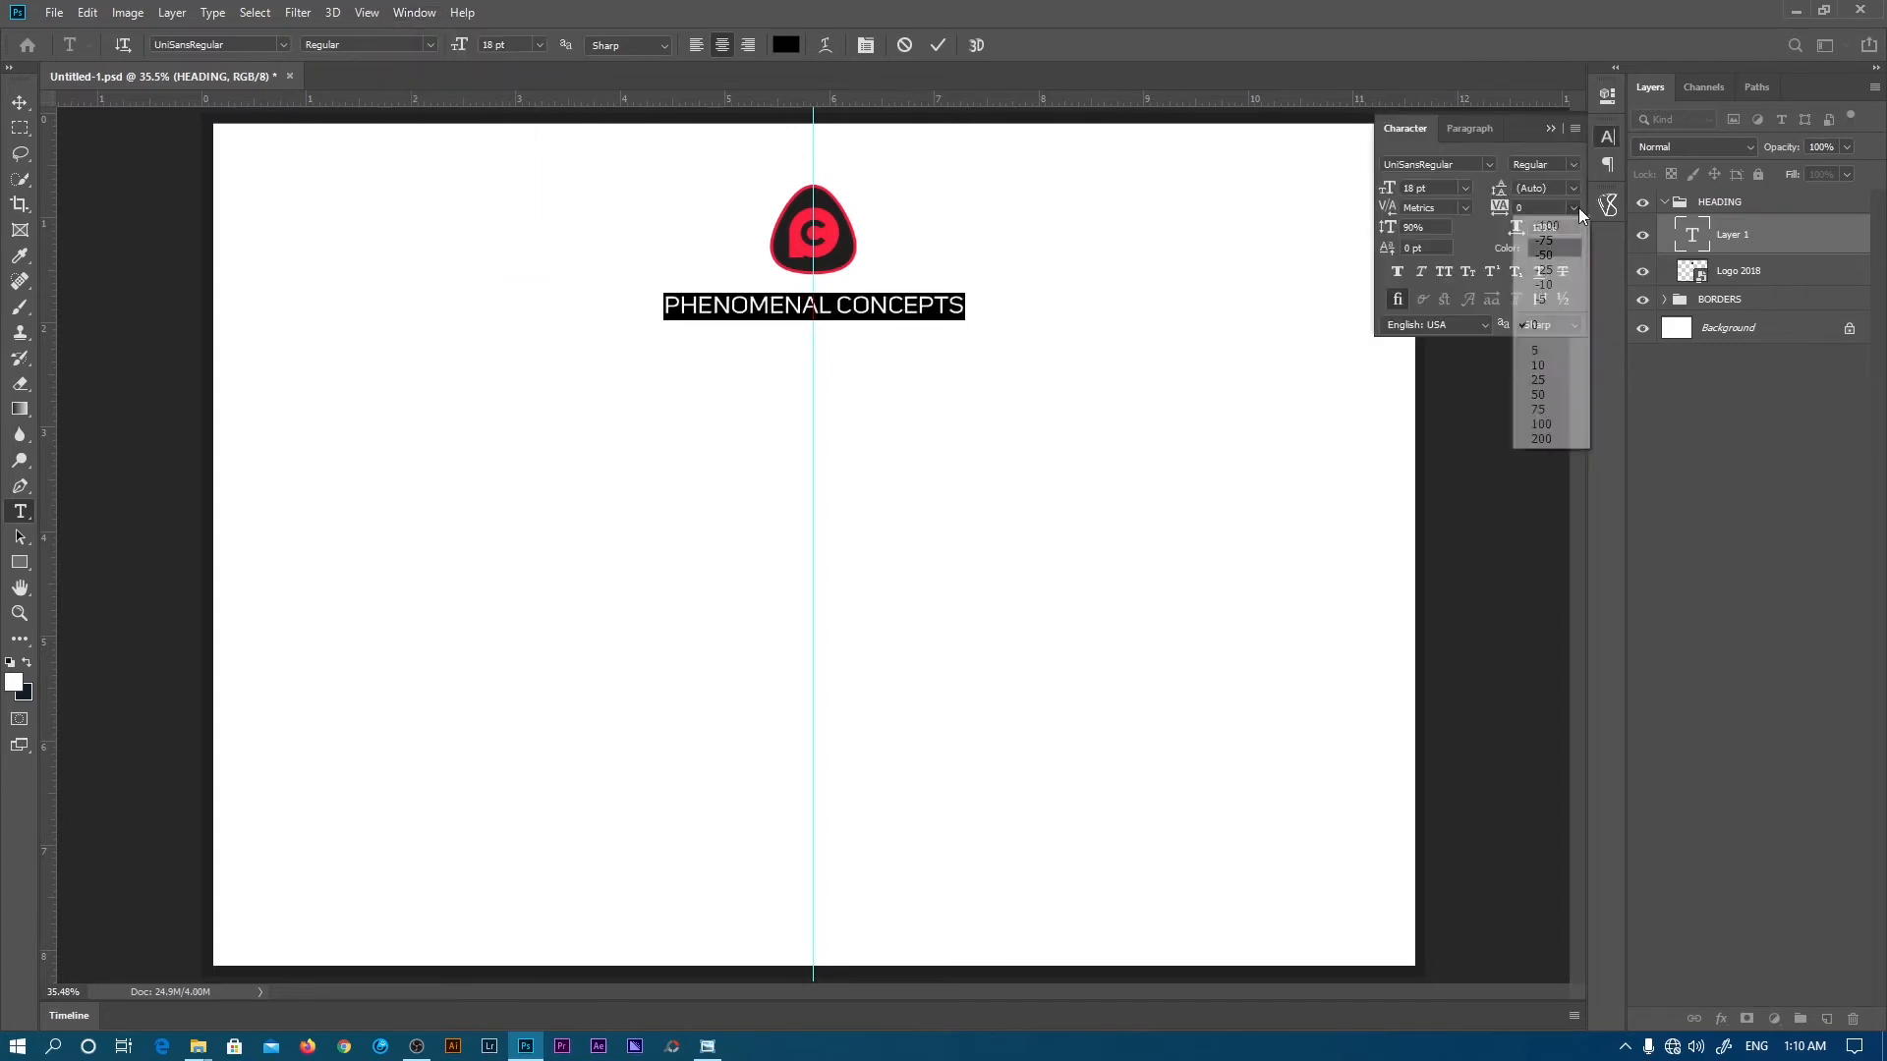
{"action": "left_click", "coordinate": [1577, 207]}
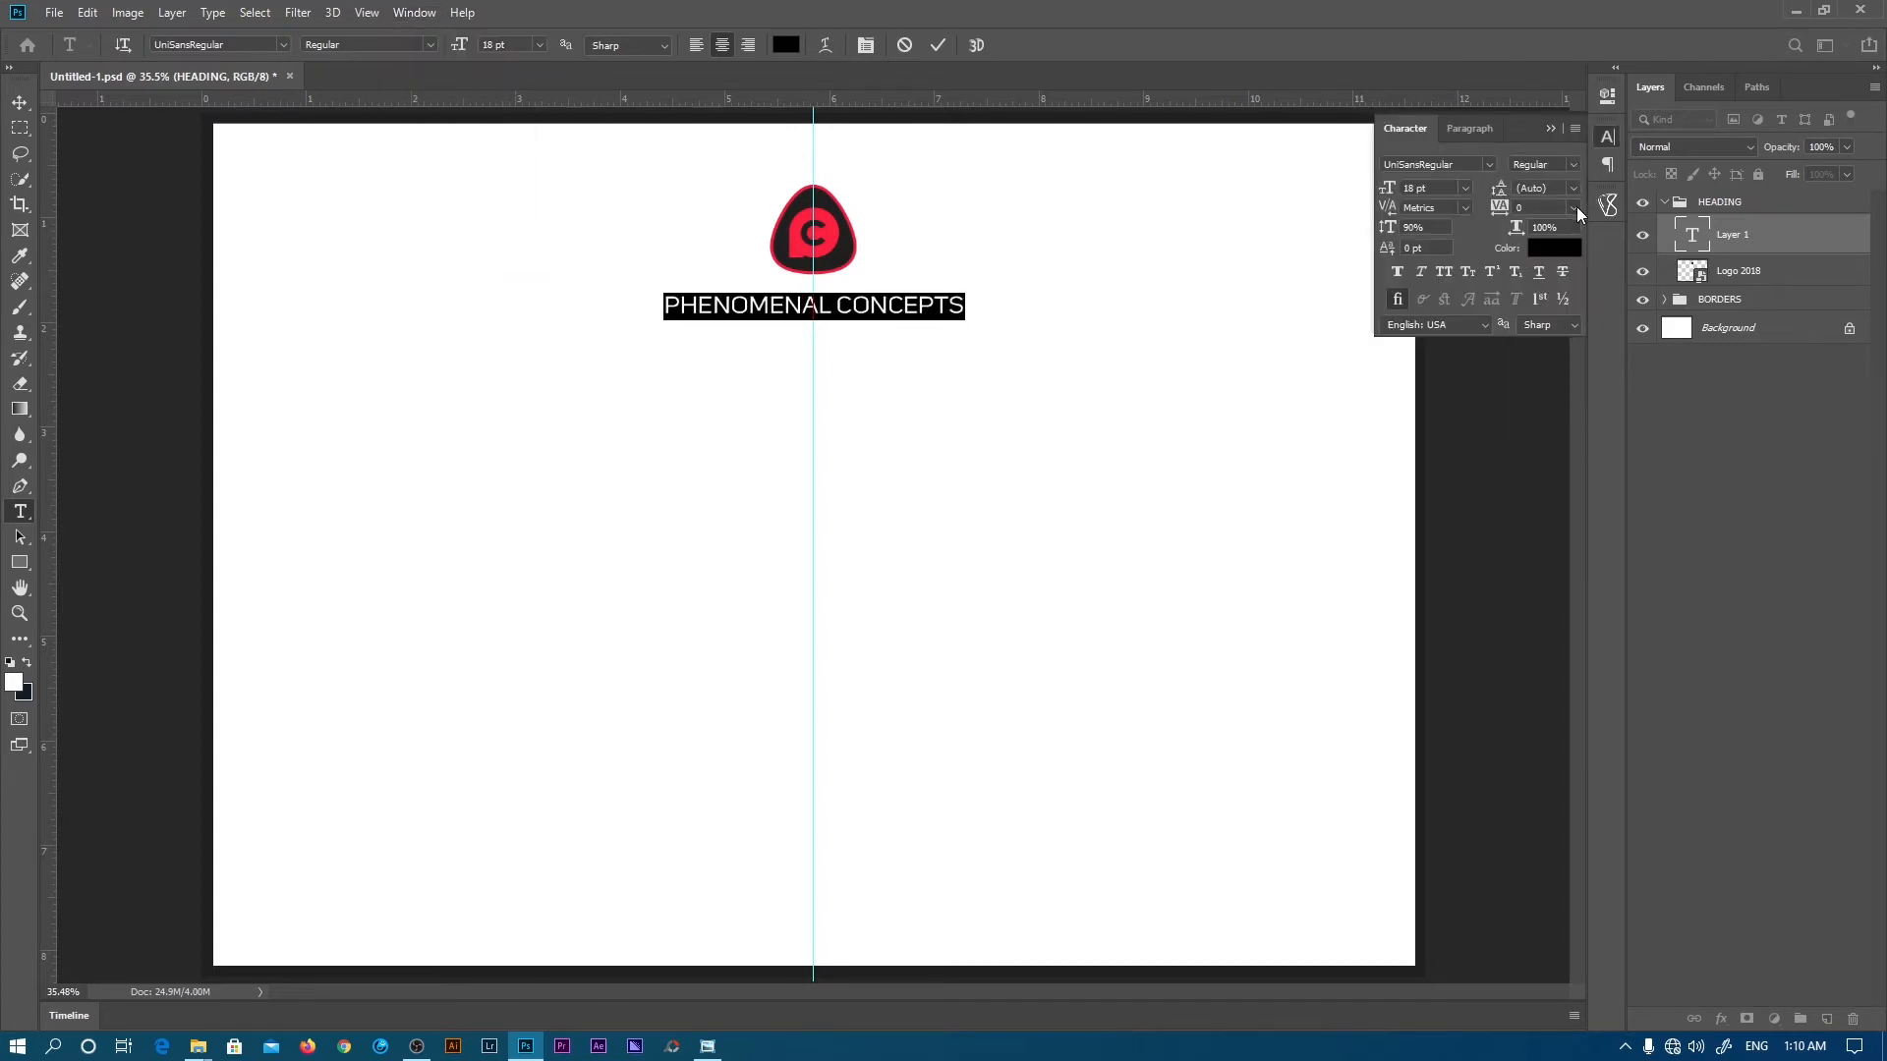
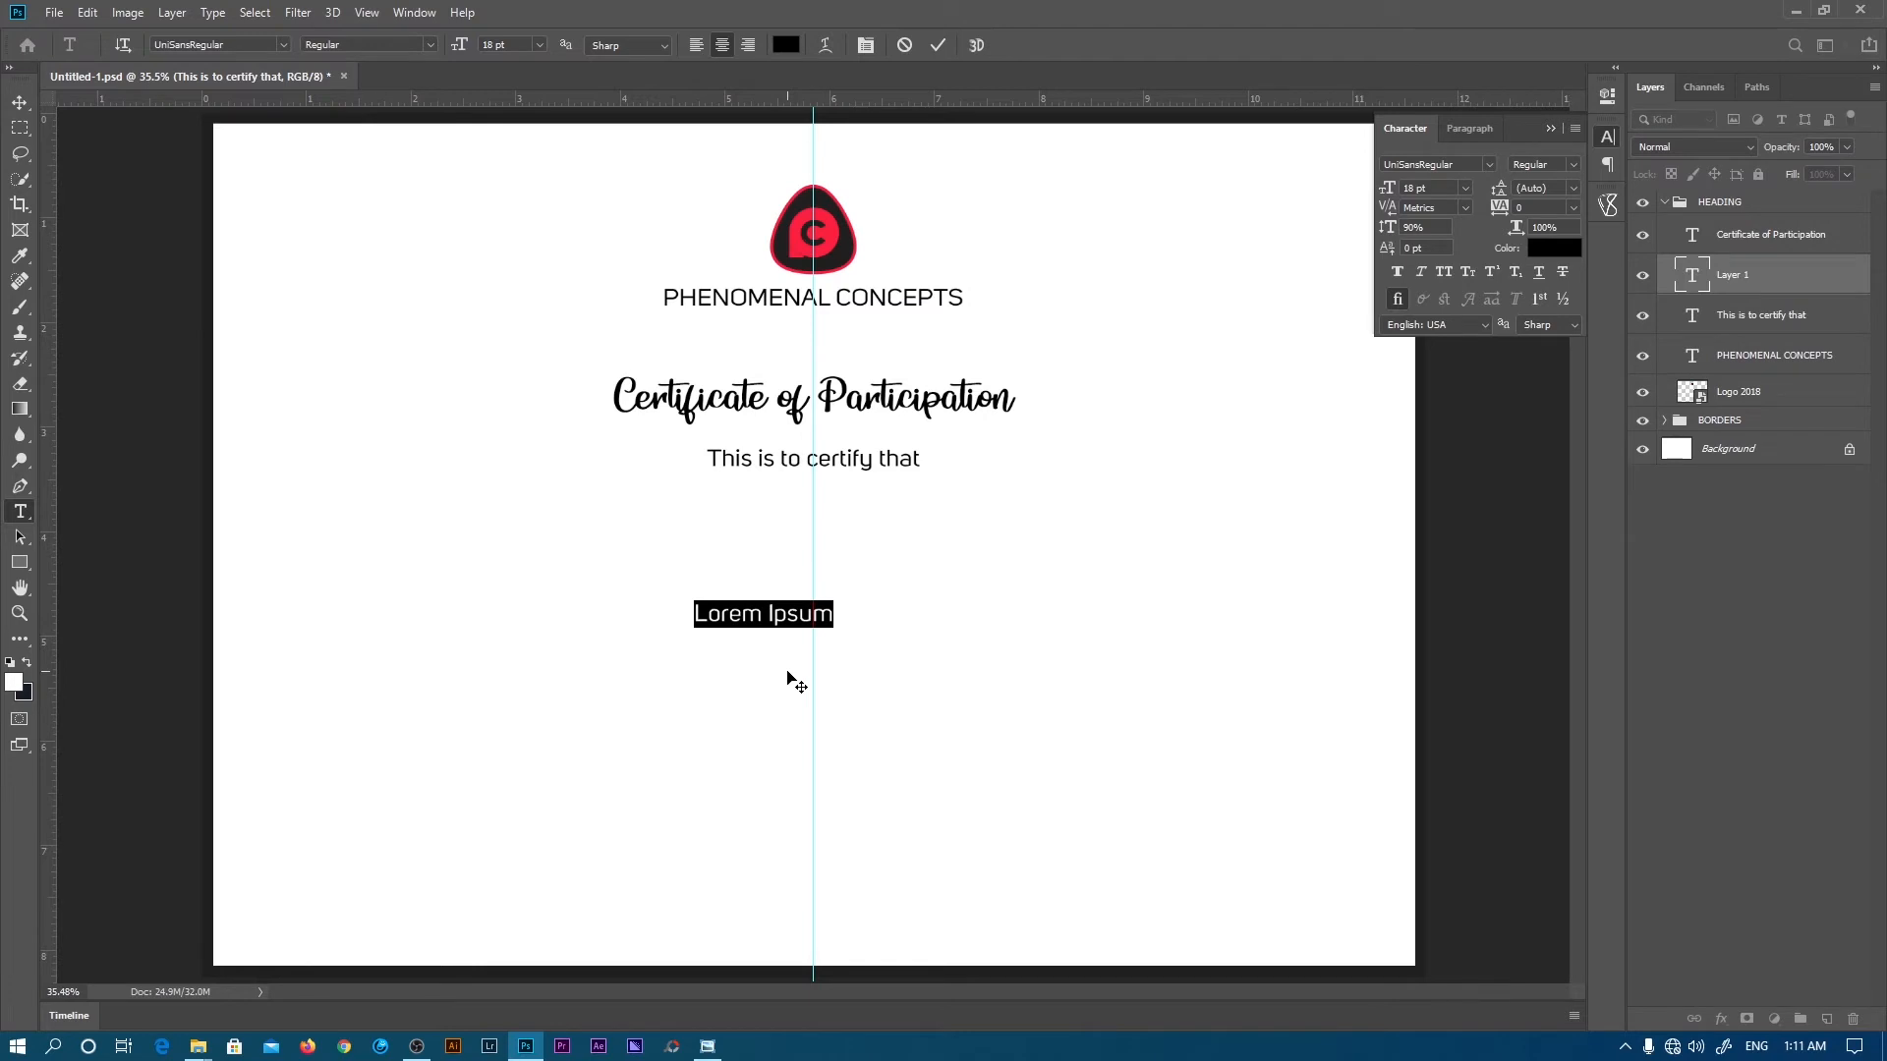
- Paste the two-line course text ending 'on March 6th. 2021' over the placeholder, nudging it slightly lower
{"action": "type", "text": "participated in the Course organized by Phenomenal Concepts at the Phenomenal Concepts Theater on March 6th, 2021"}
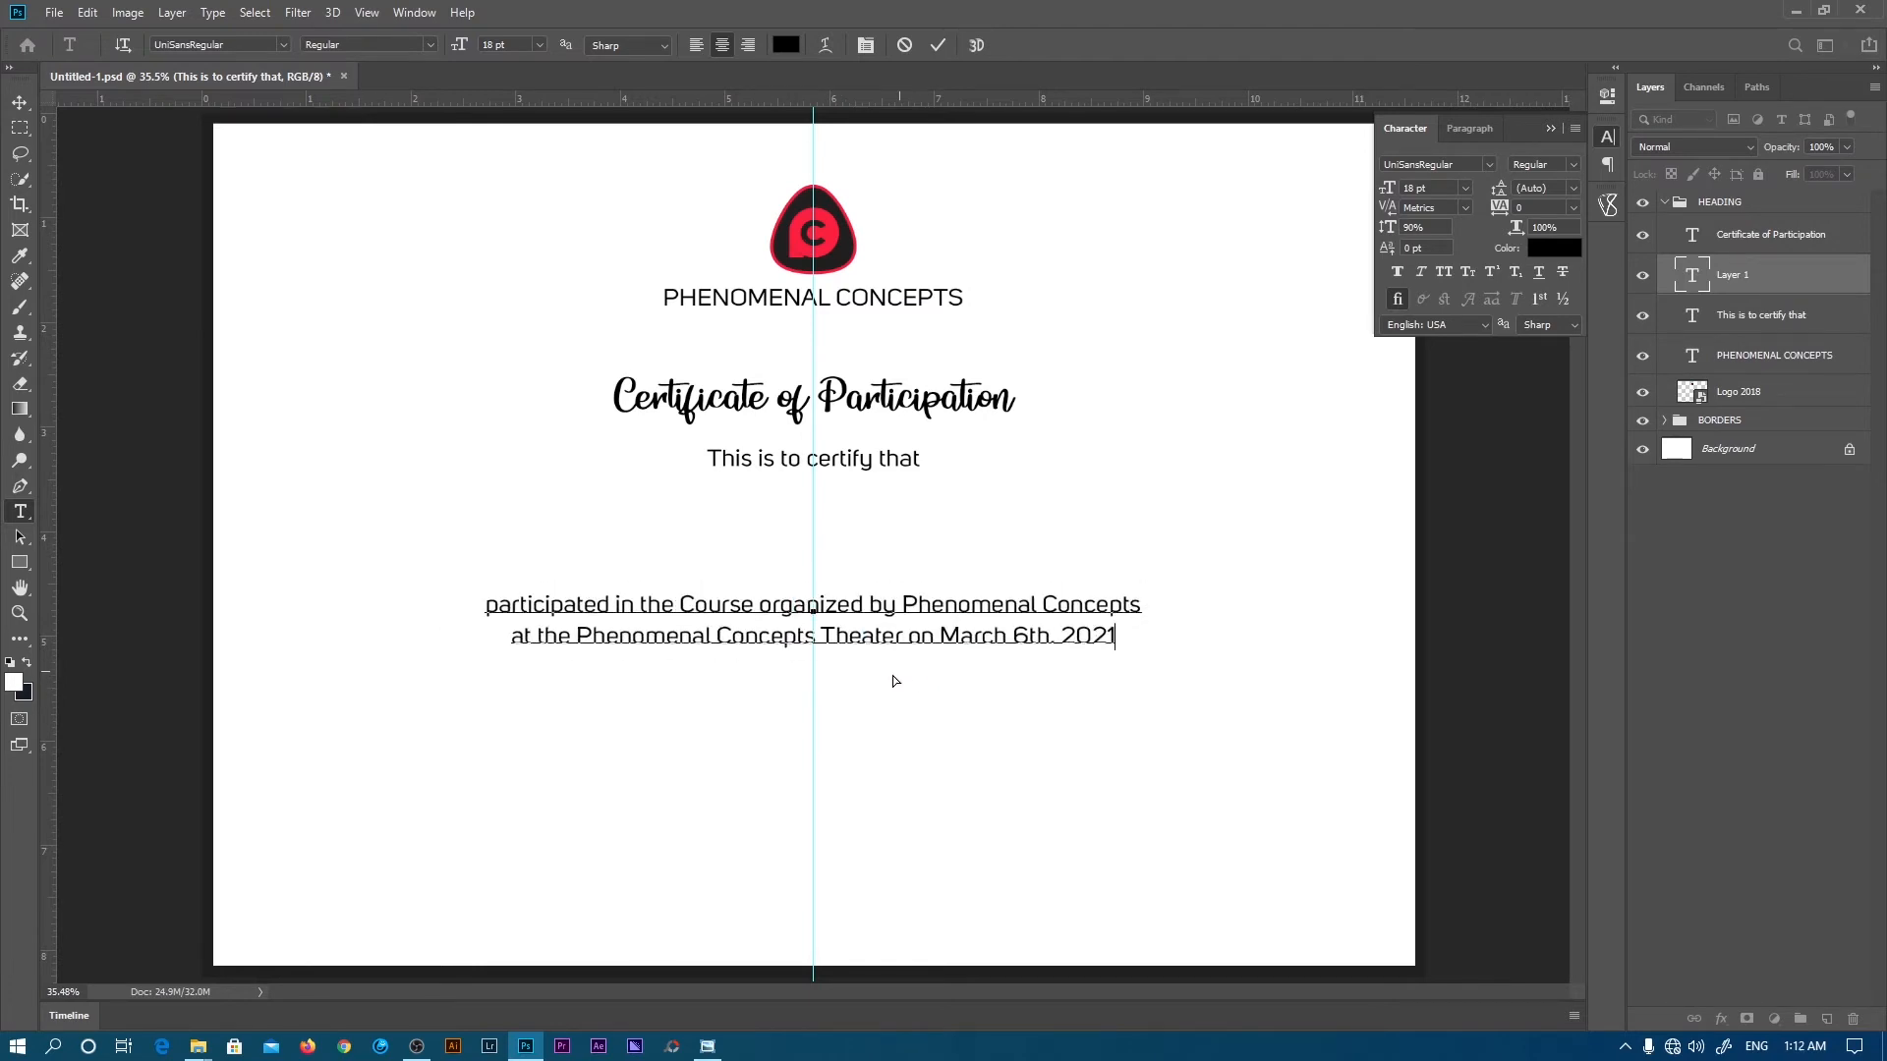
{"action": "left_click_drag", "start_coordinate": [892, 676], "coordinate": [891, 679]}
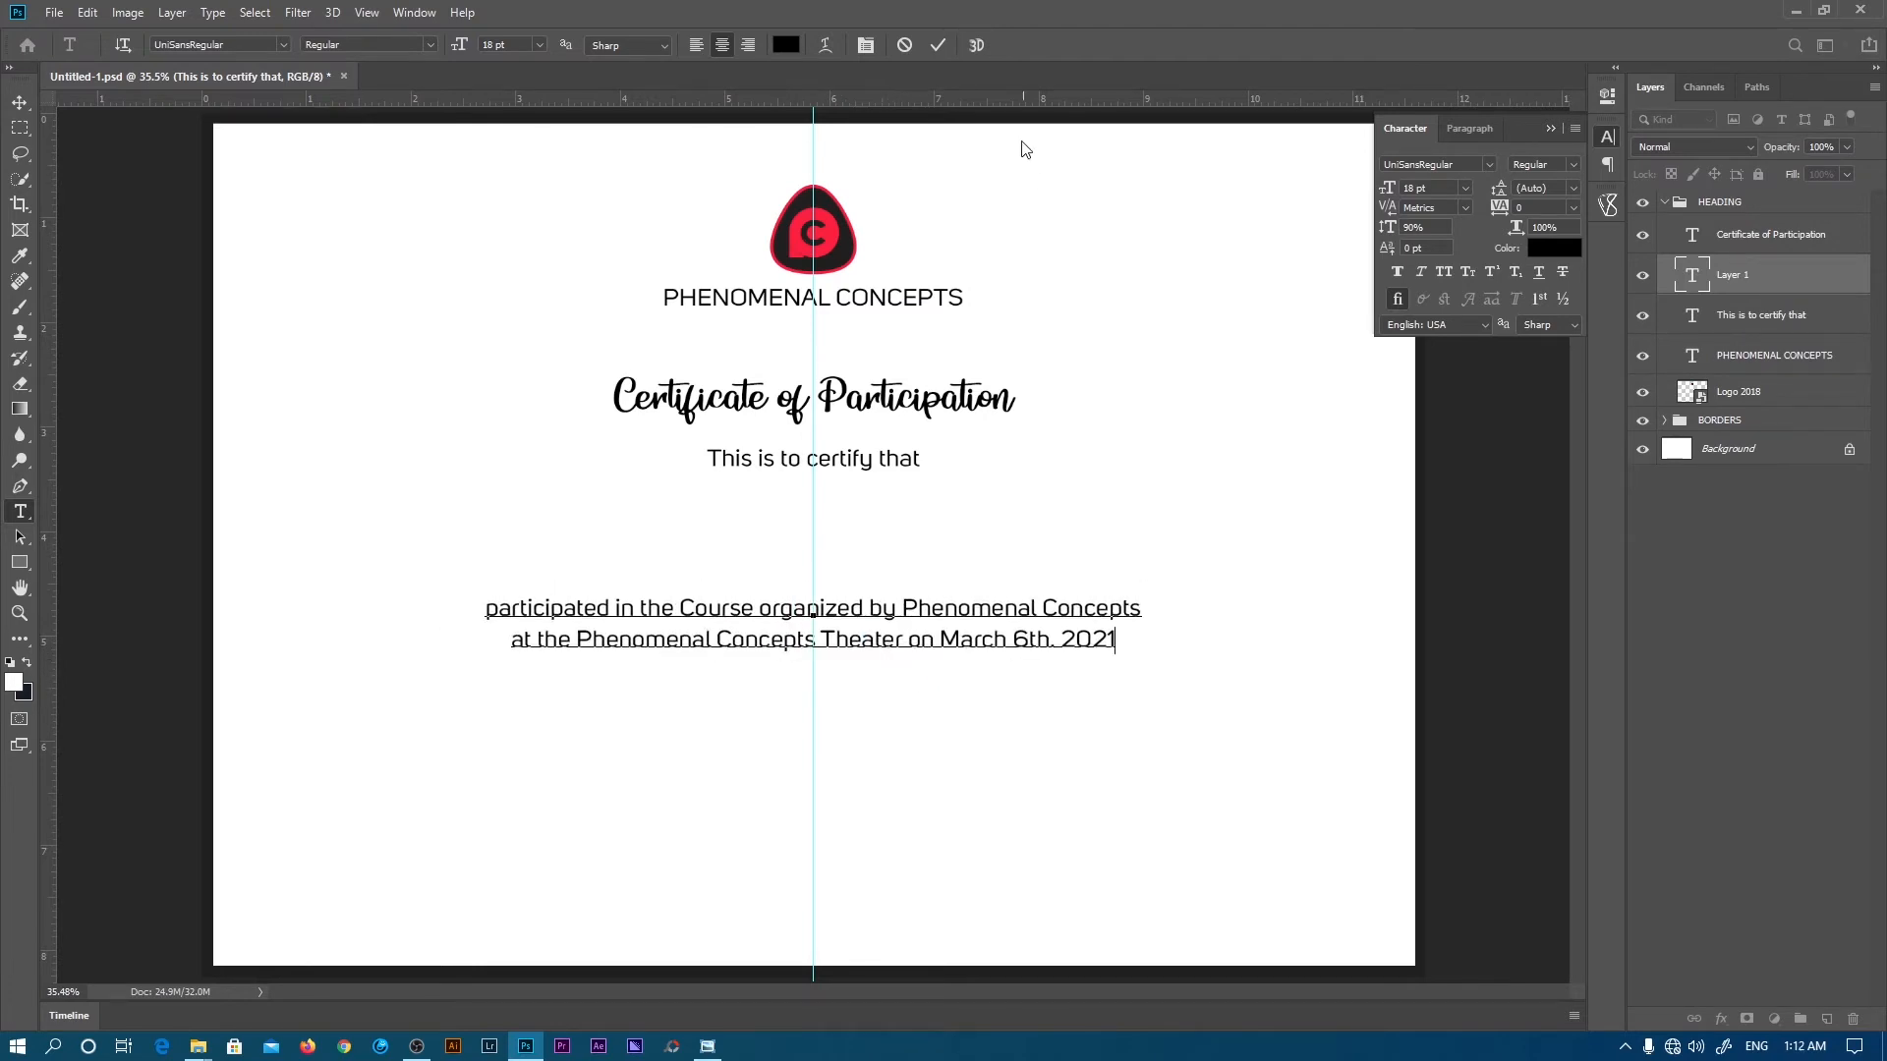
- Type a row of periods, paste copies to lengthen it, and place it above the course text
{"action": "left_click", "coordinate": [939, 45]}
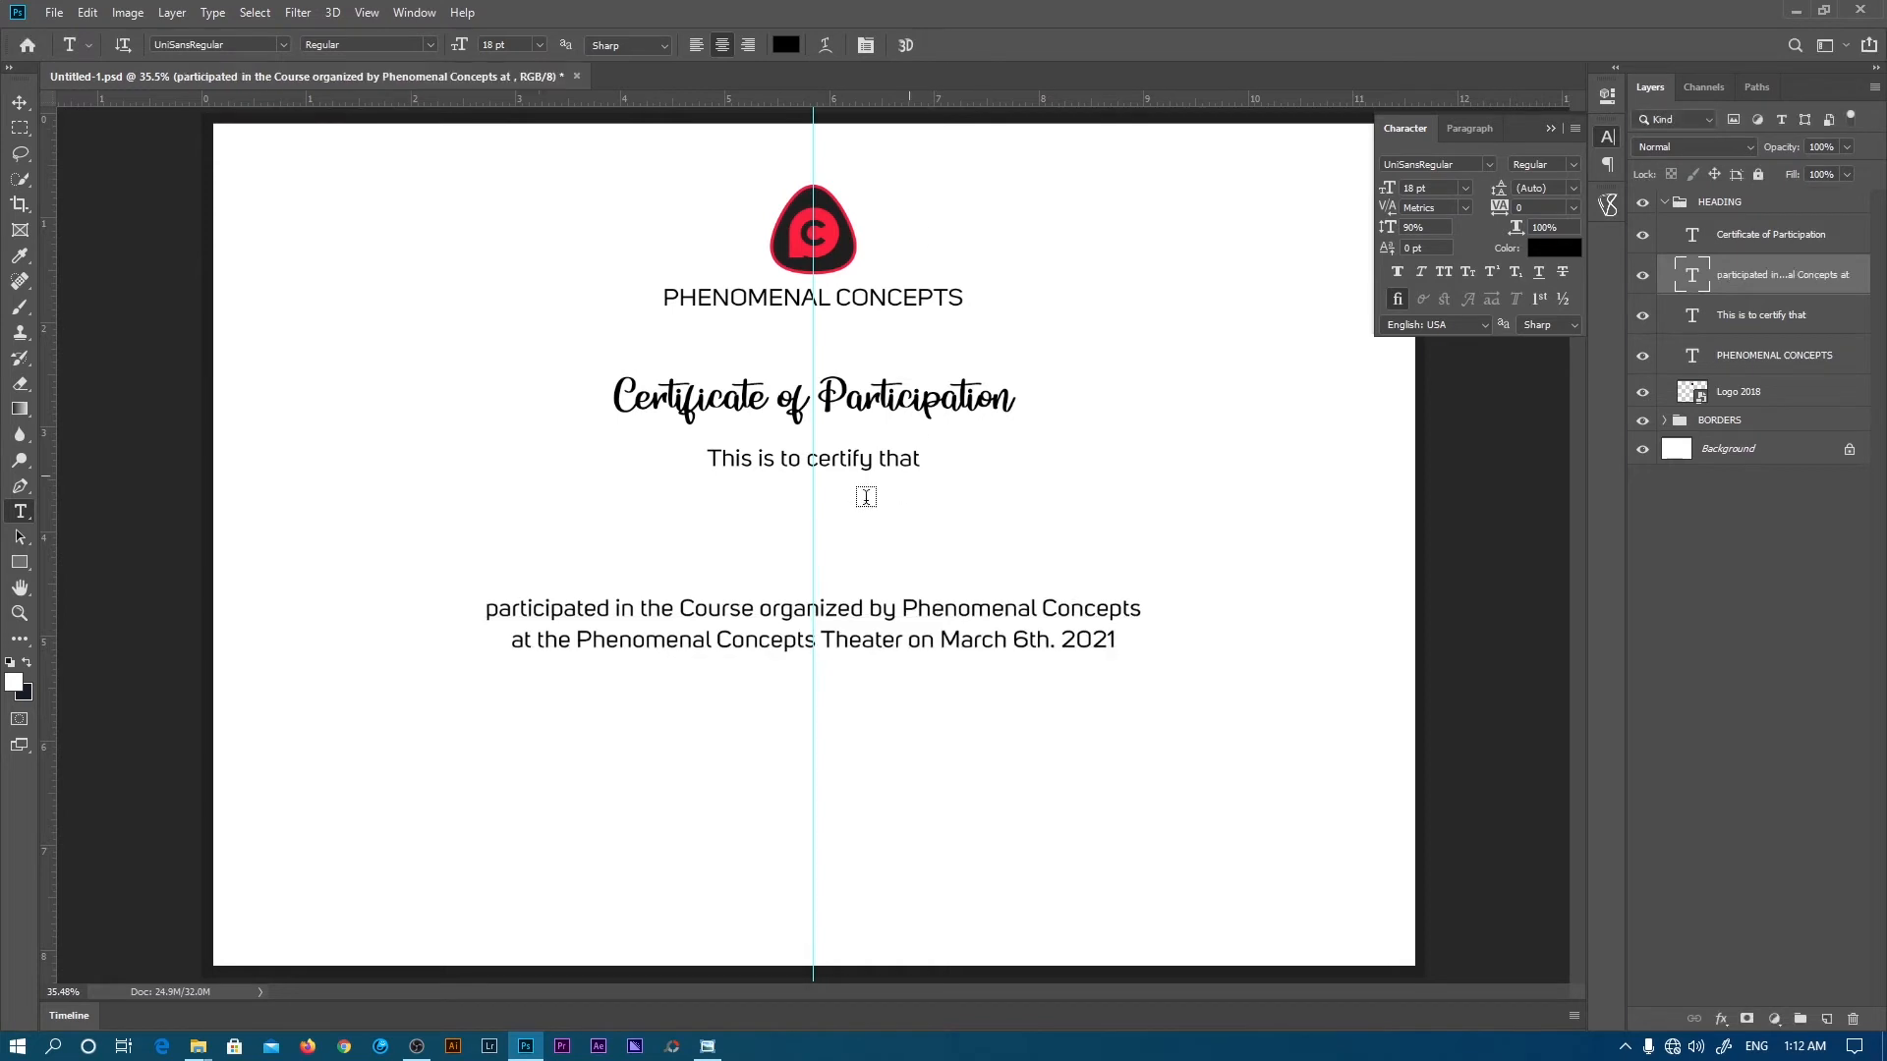
{"action": "left_click", "coordinate": [769, 568]}
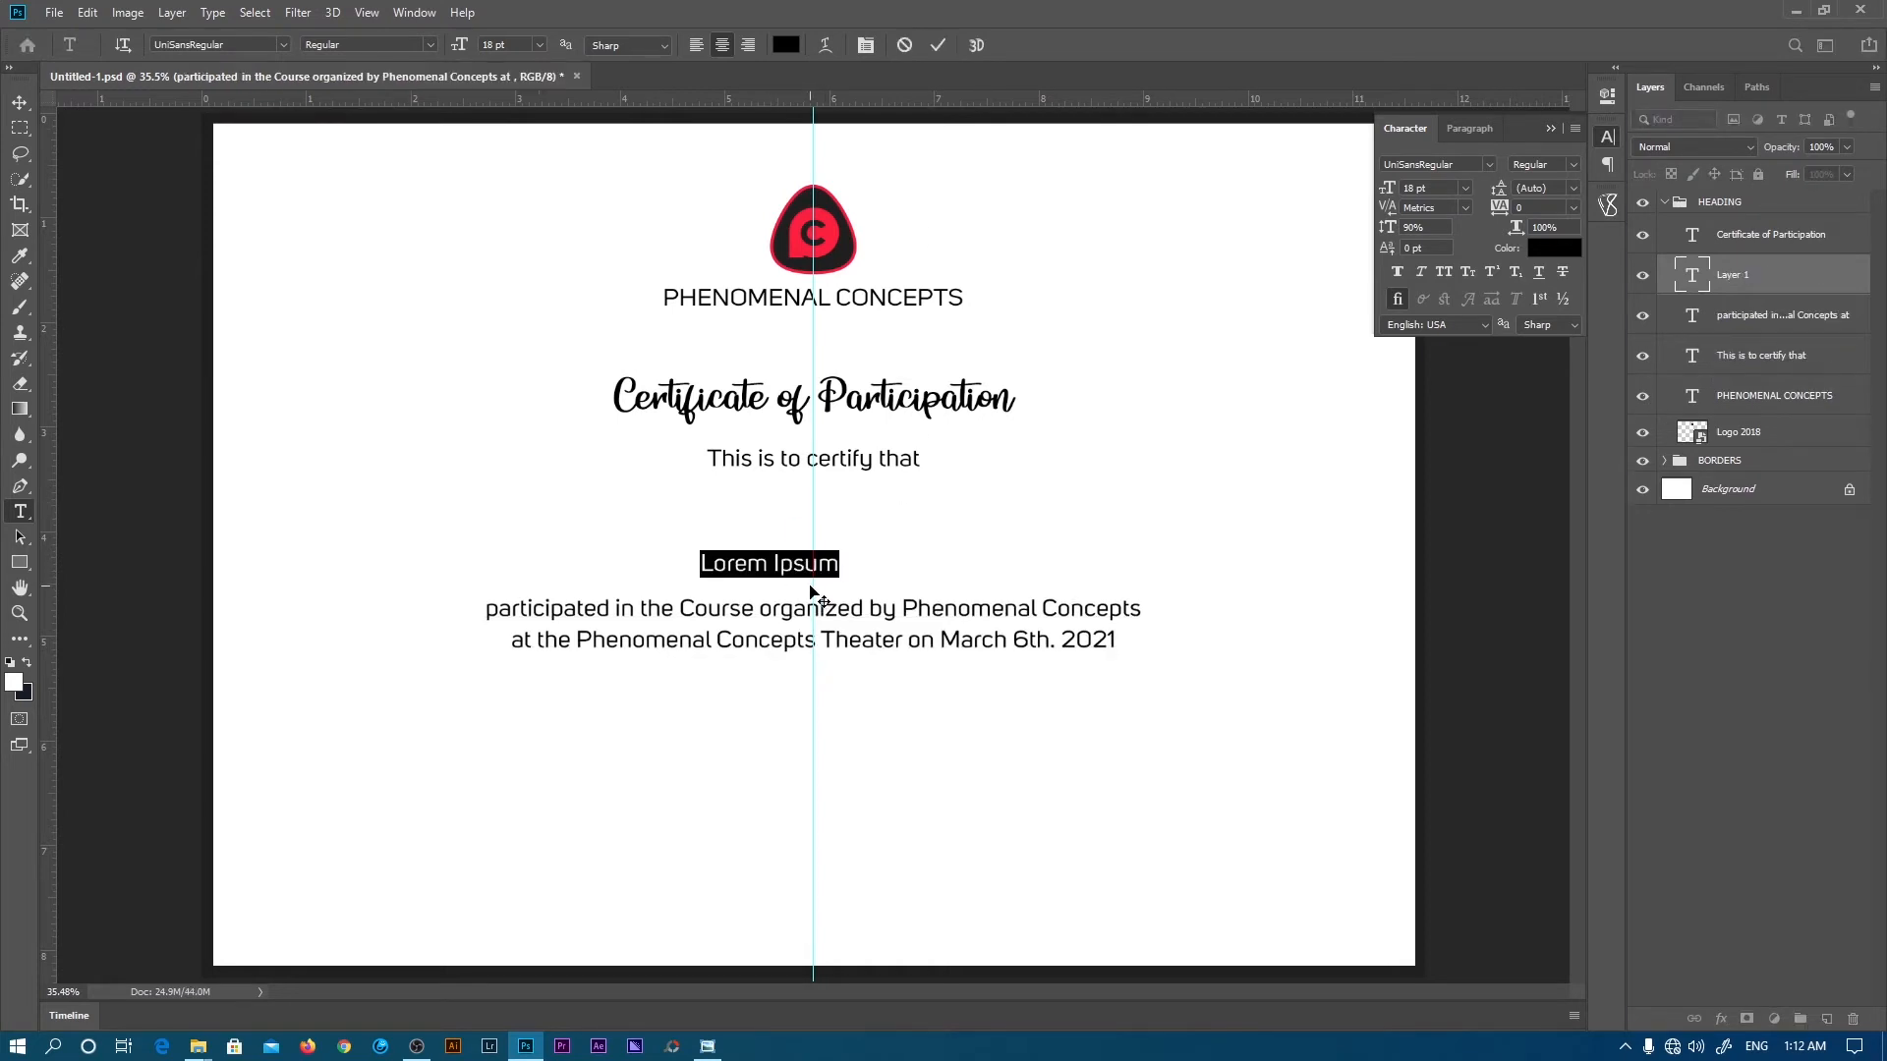
{"action": "key", "text": "BackSpace"}
{"action": "type", "text": "..................................."}
{"action": "double_click", "coordinate": [844, 568]}
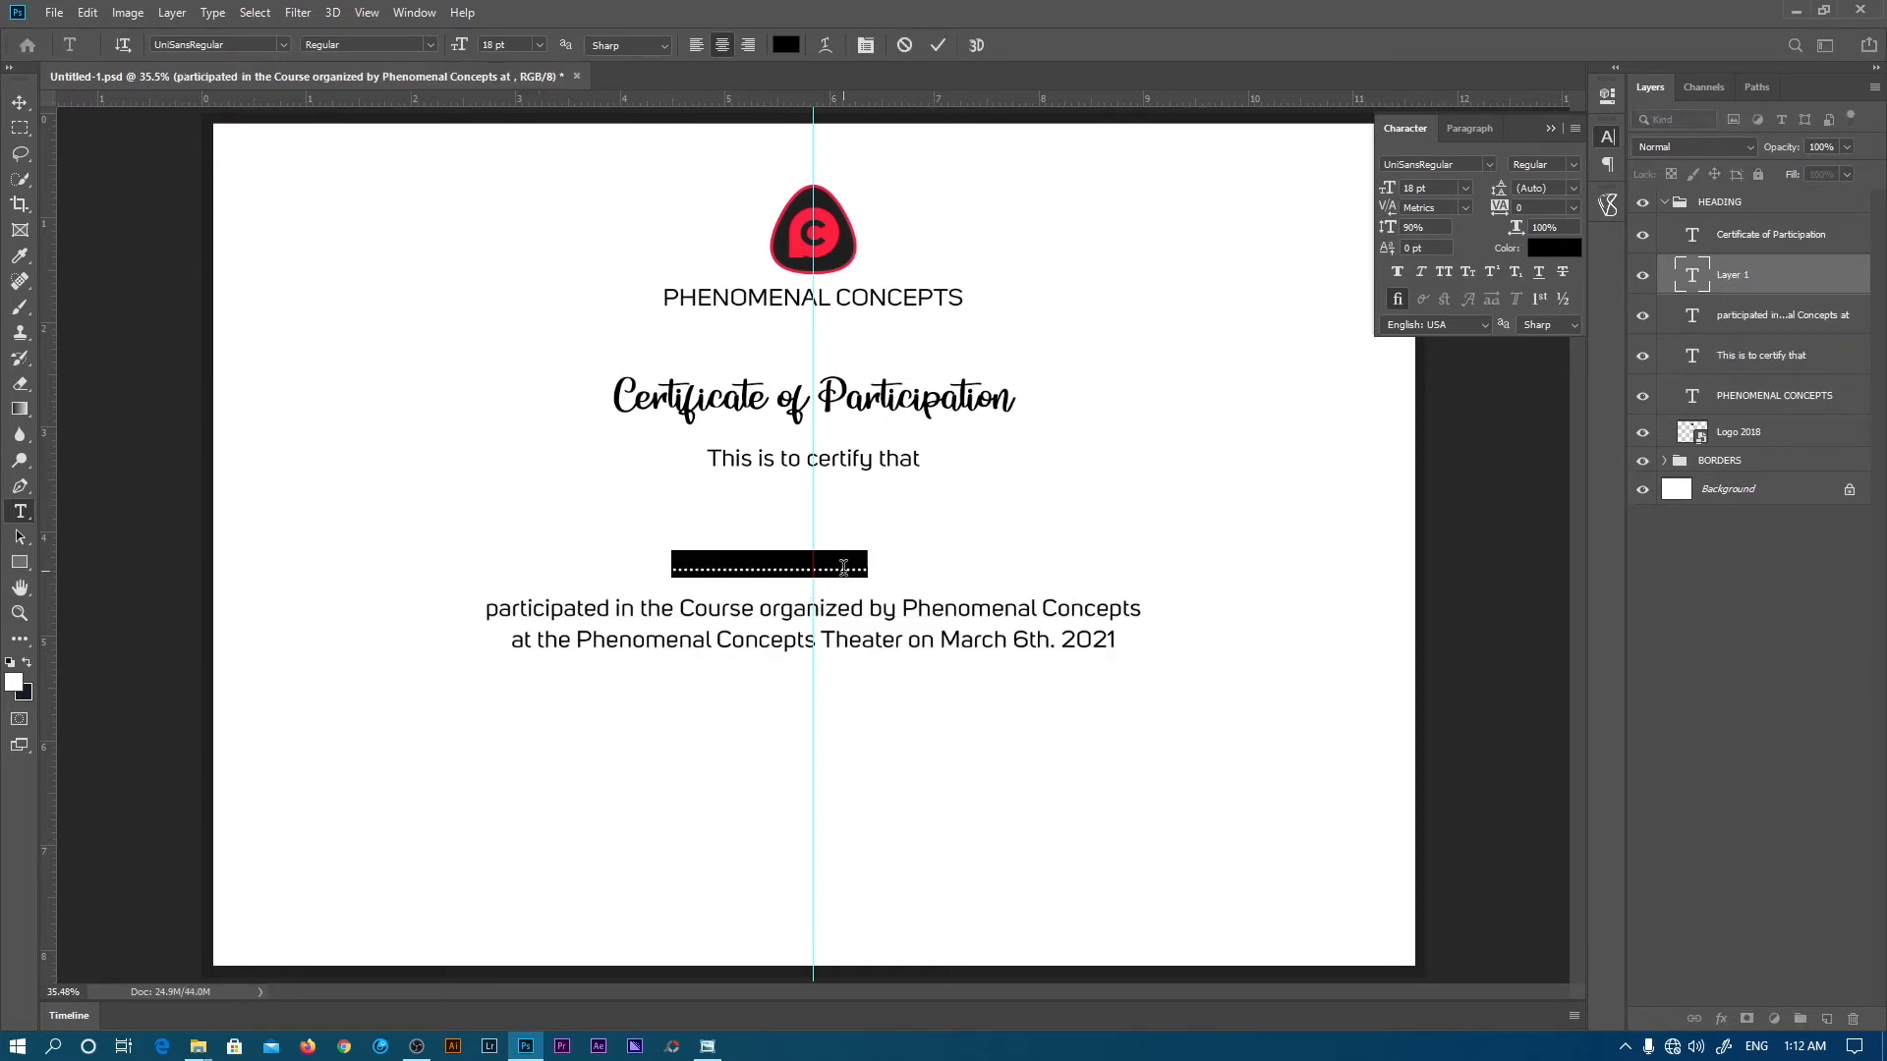
{"action": "key", "text": "ctrl+c"}
{"action": "key", "text": "ctrl+v"}
{"action": "key", "text": "ctrl+v"}
{"action": "key", "text": "ctrl+v"}
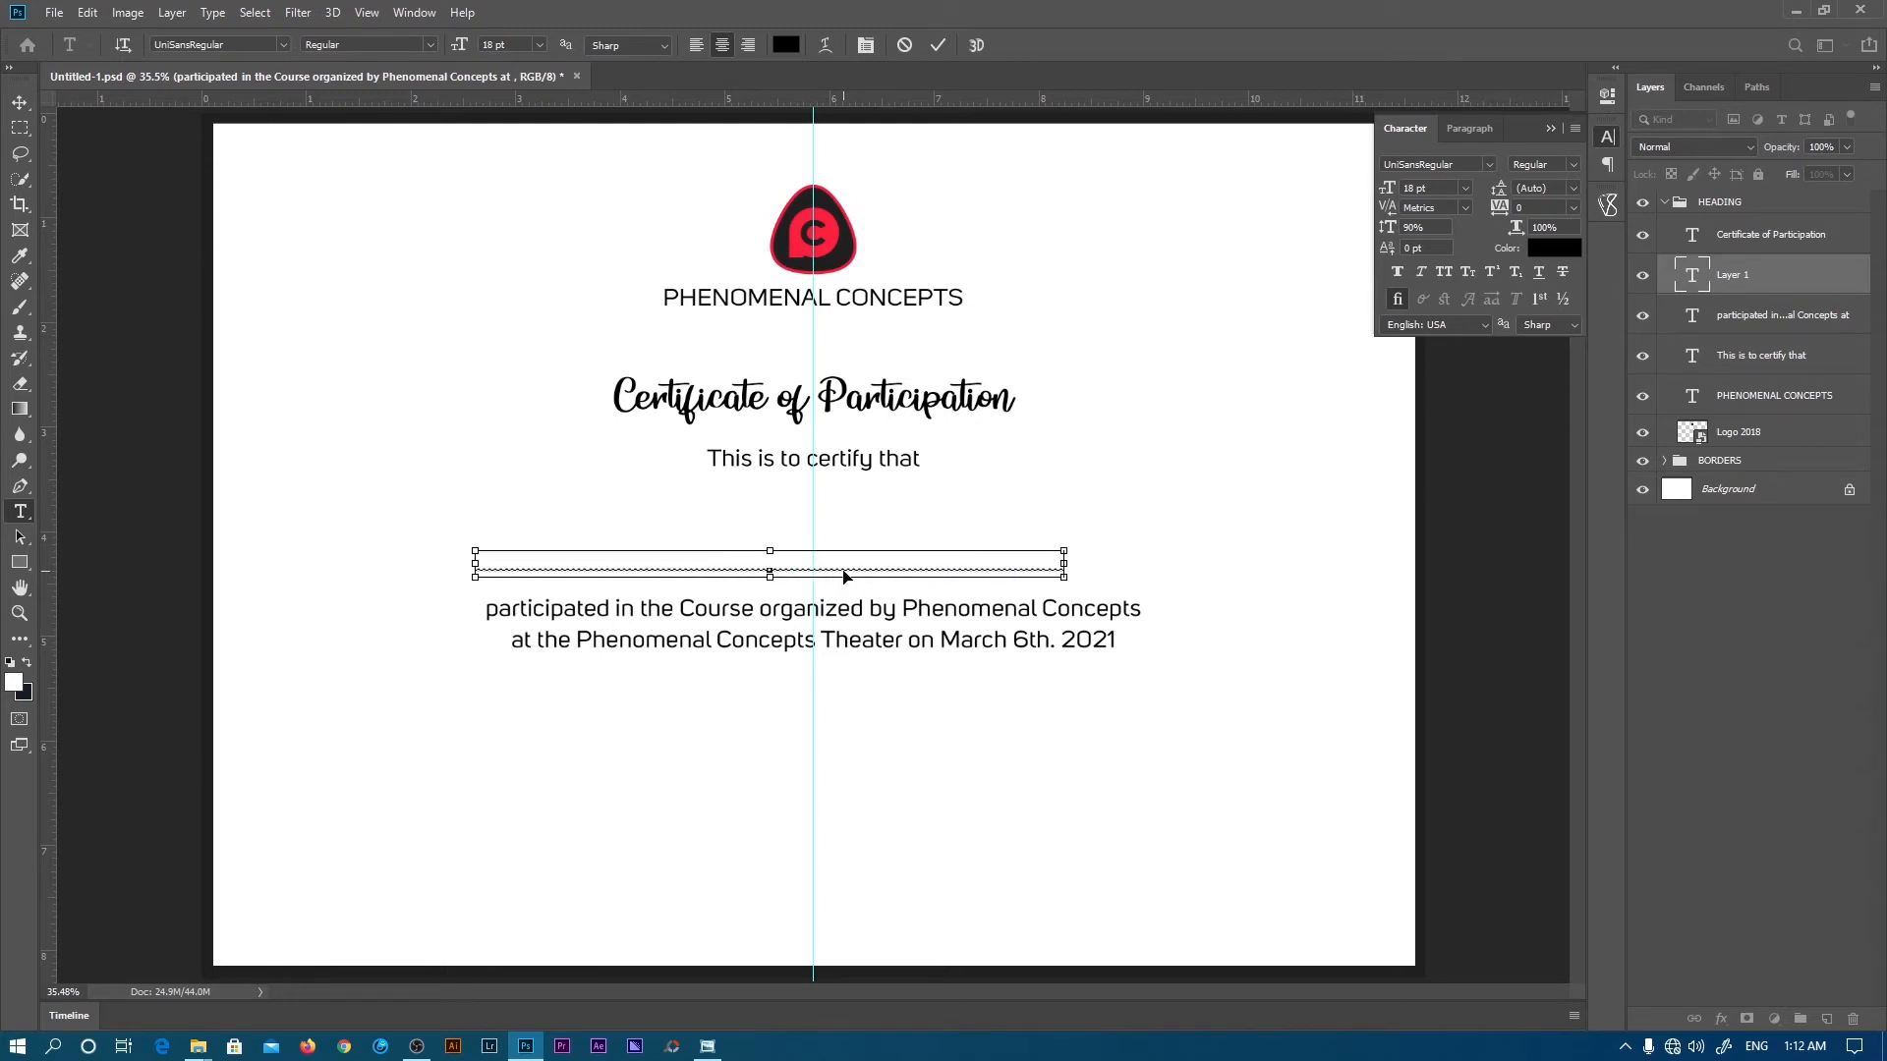
{"action": "key", "text": "ctrl+v"}
{"action": "left_click_drag", "start_coordinate": [882, 673], "coordinate": [930, 685]}
{"action": "left_click", "coordinate": [935, 45]}
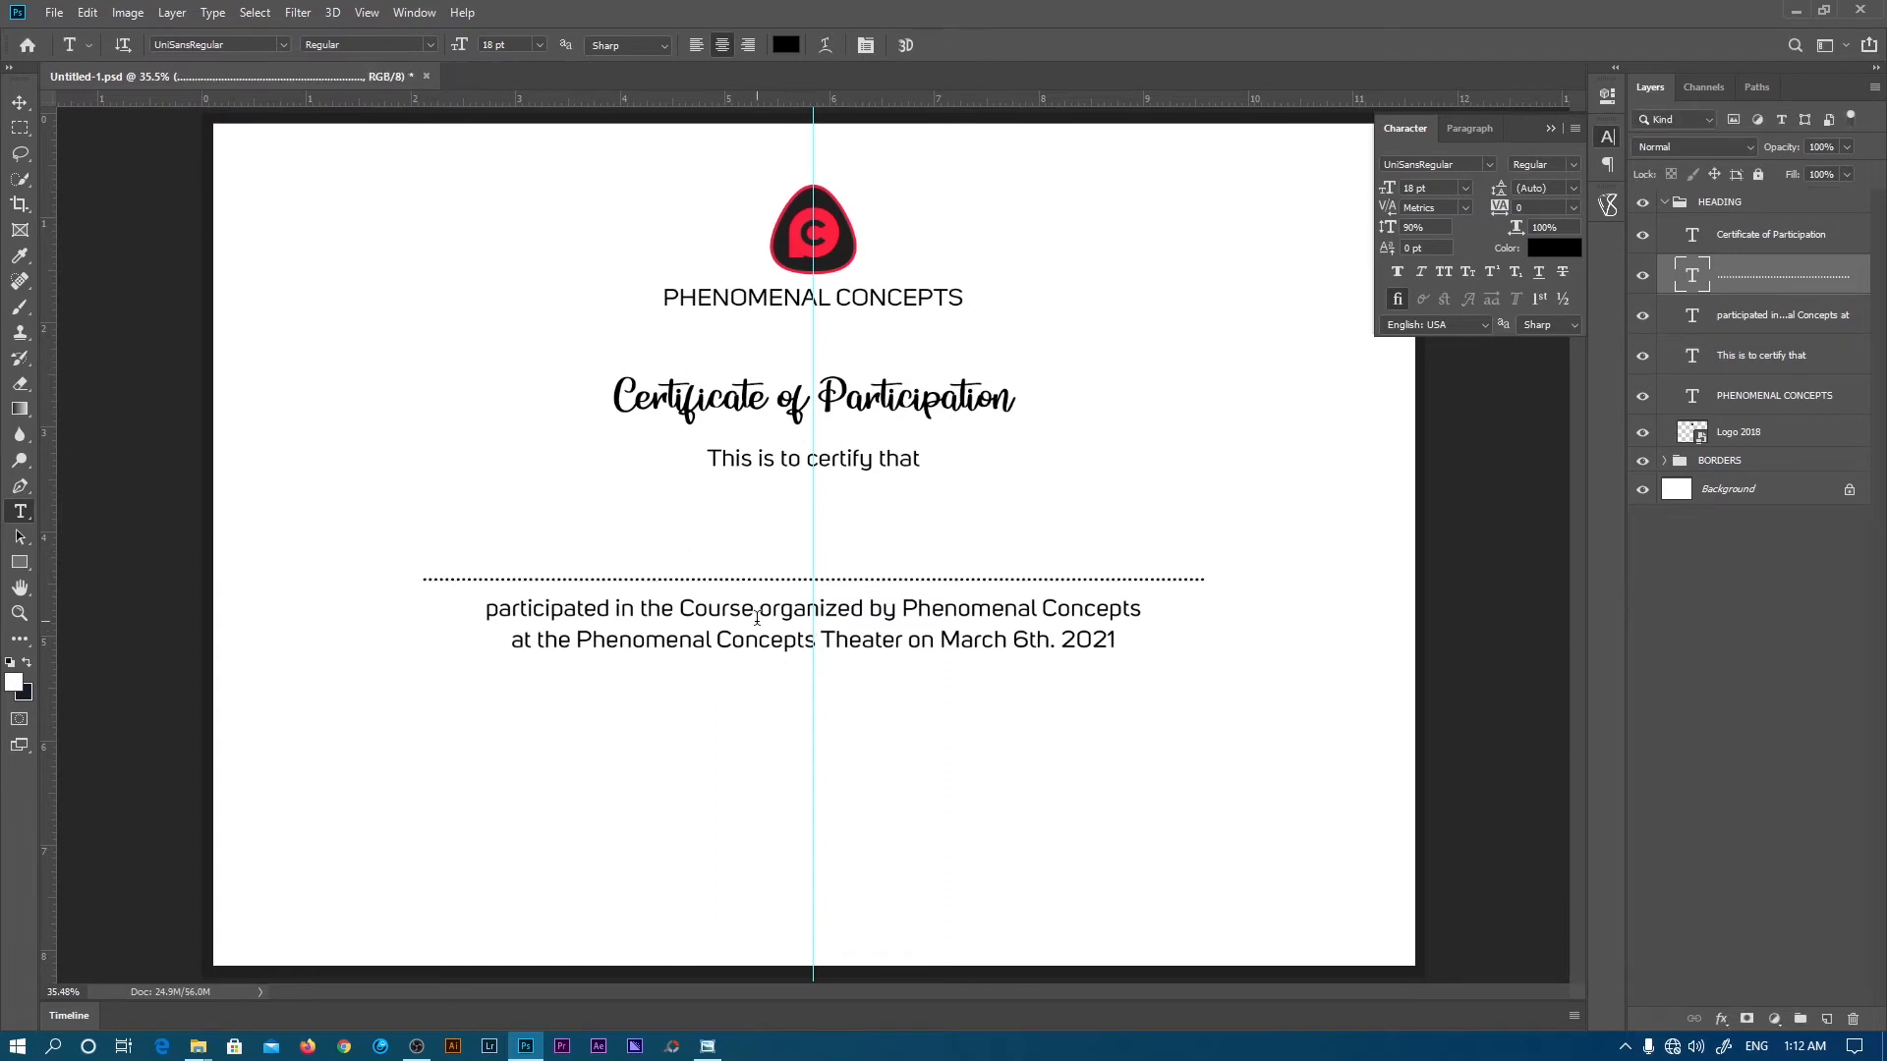
- Type a centred bottom text block: signer's name, 'Content Creator', '(Phenomenal Concepts)' on separate lines
{"action": "left_click", "coordinate": [1742, 302]}
{"action": "left_click", "coordinate": [1744, 279]}
{"action": "left_click", "coordinate": [785, 875]}
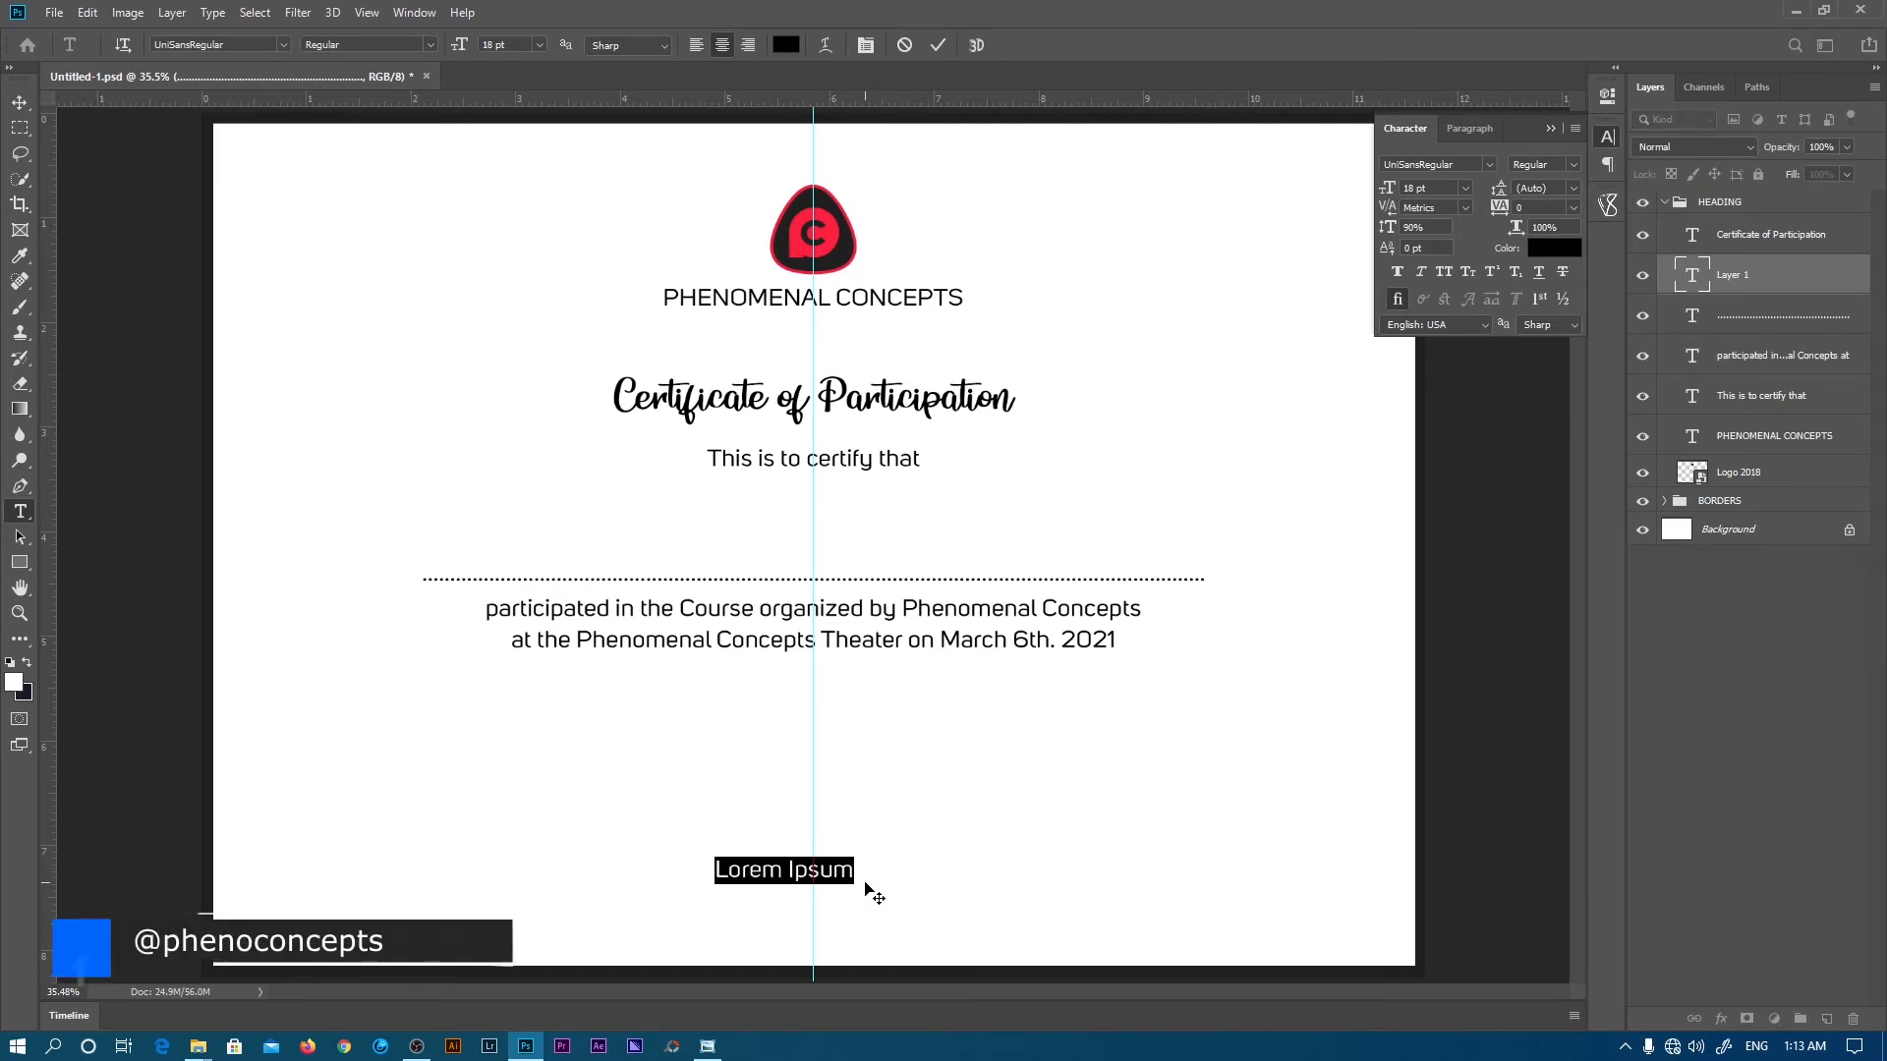
{"action": "key", "text": "BackSpace"}
{"action": "type", "text": "Tehy"}
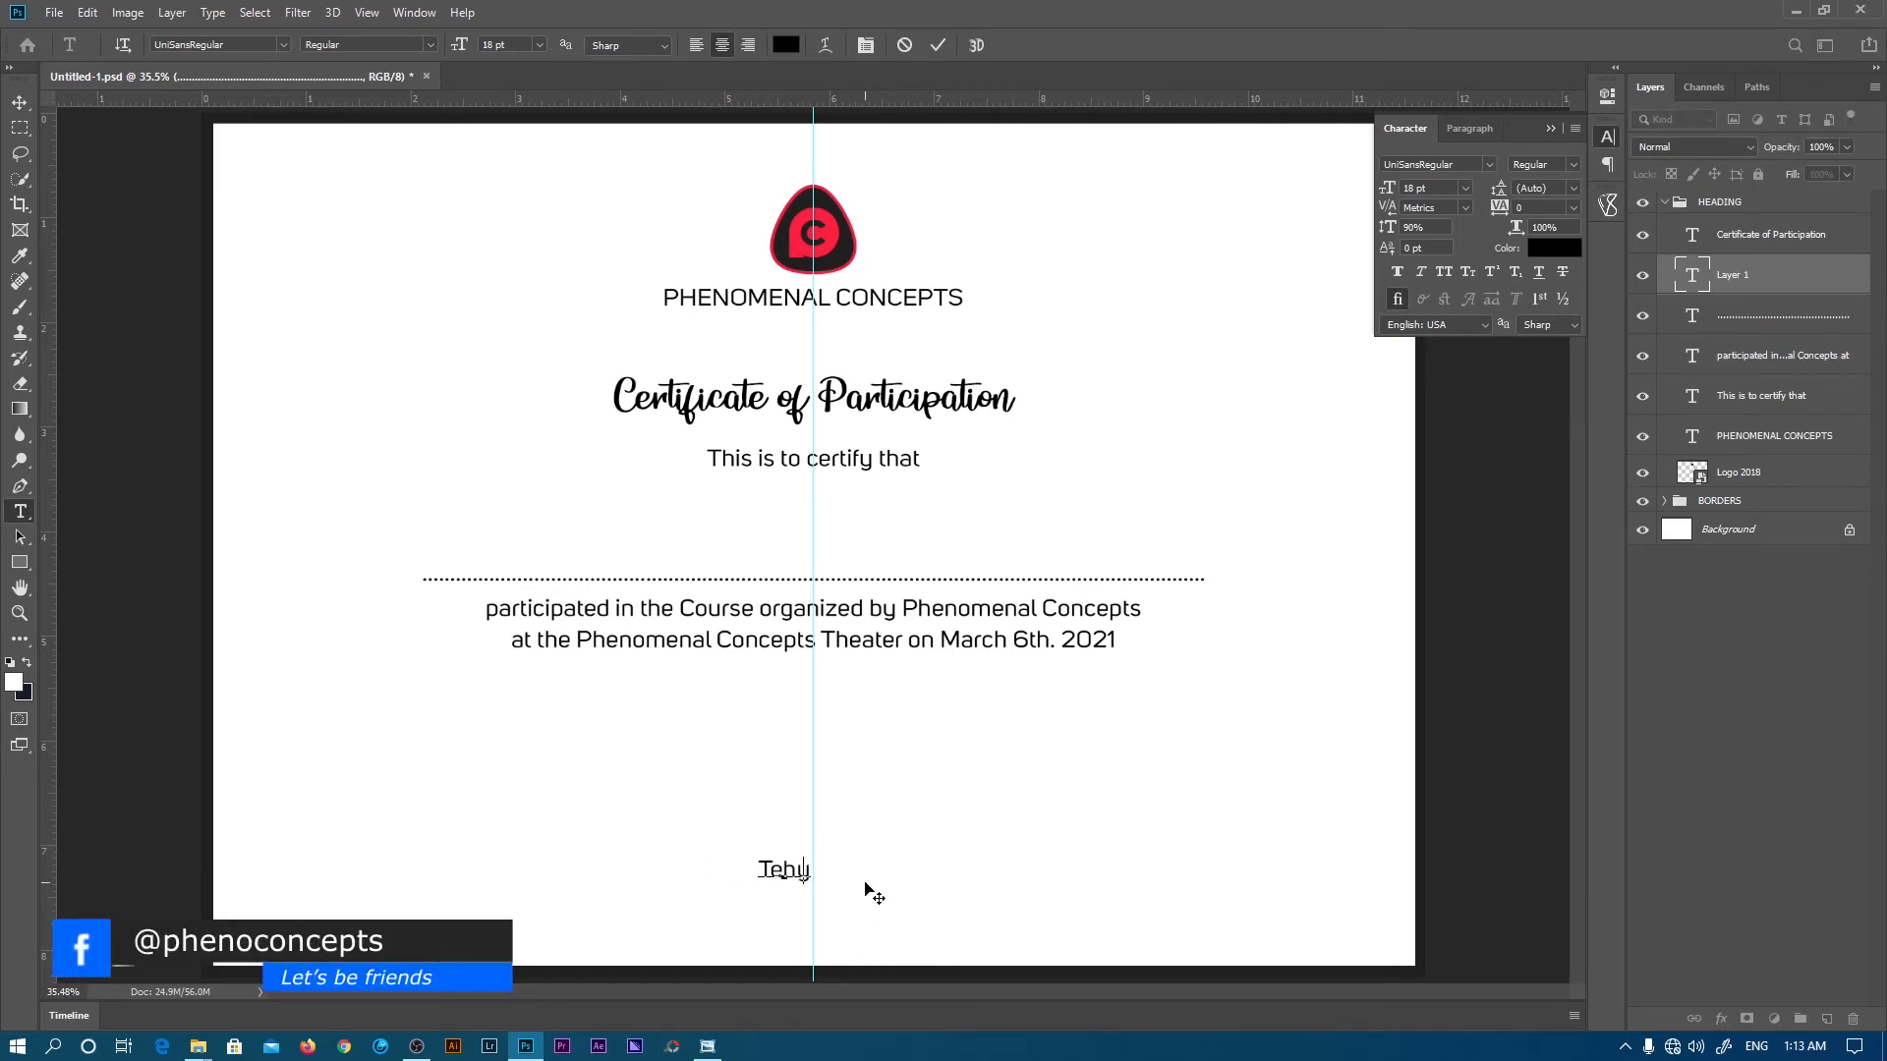
{"action": "key", "text": "BackSpace"}
{"action": "key", "text": "BackSpace"}
{"action": "key", "text": "BackSpace"}
{"action": "key", "text": "BackSpace"}
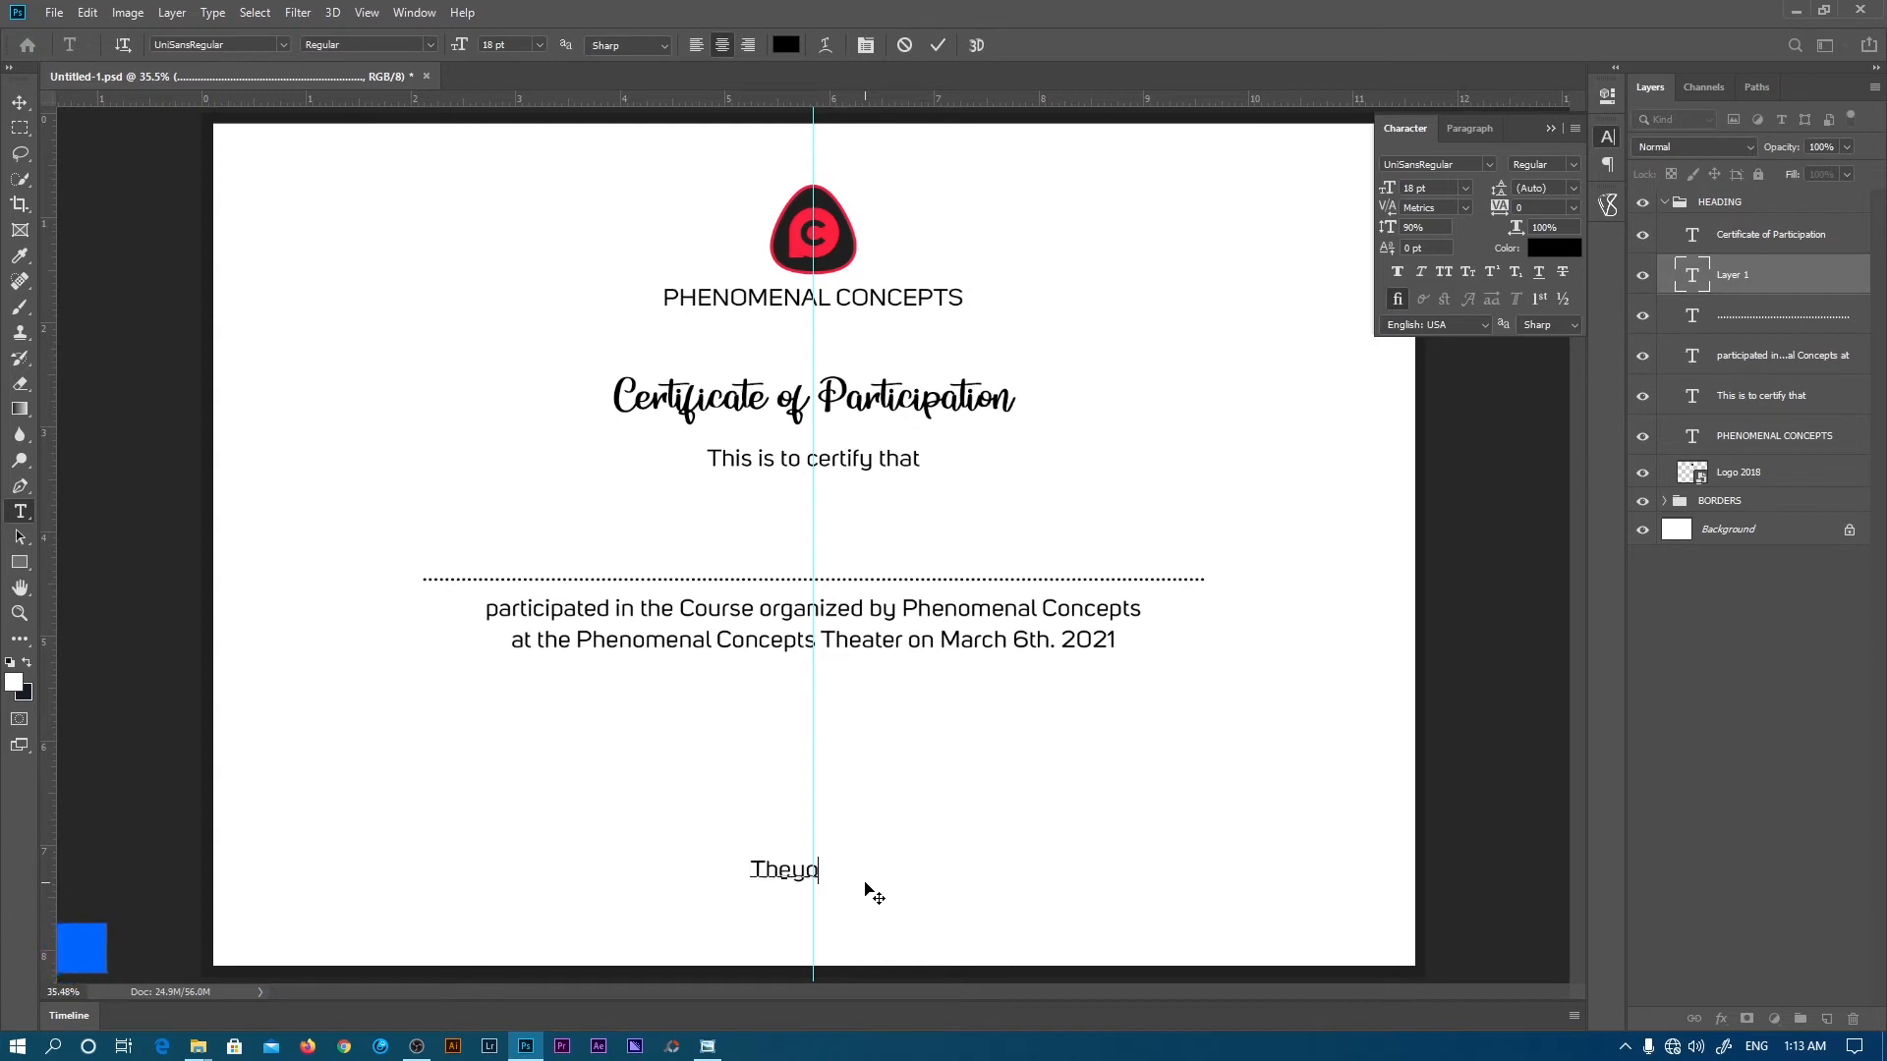
{"action": "key", "text": "Return"}
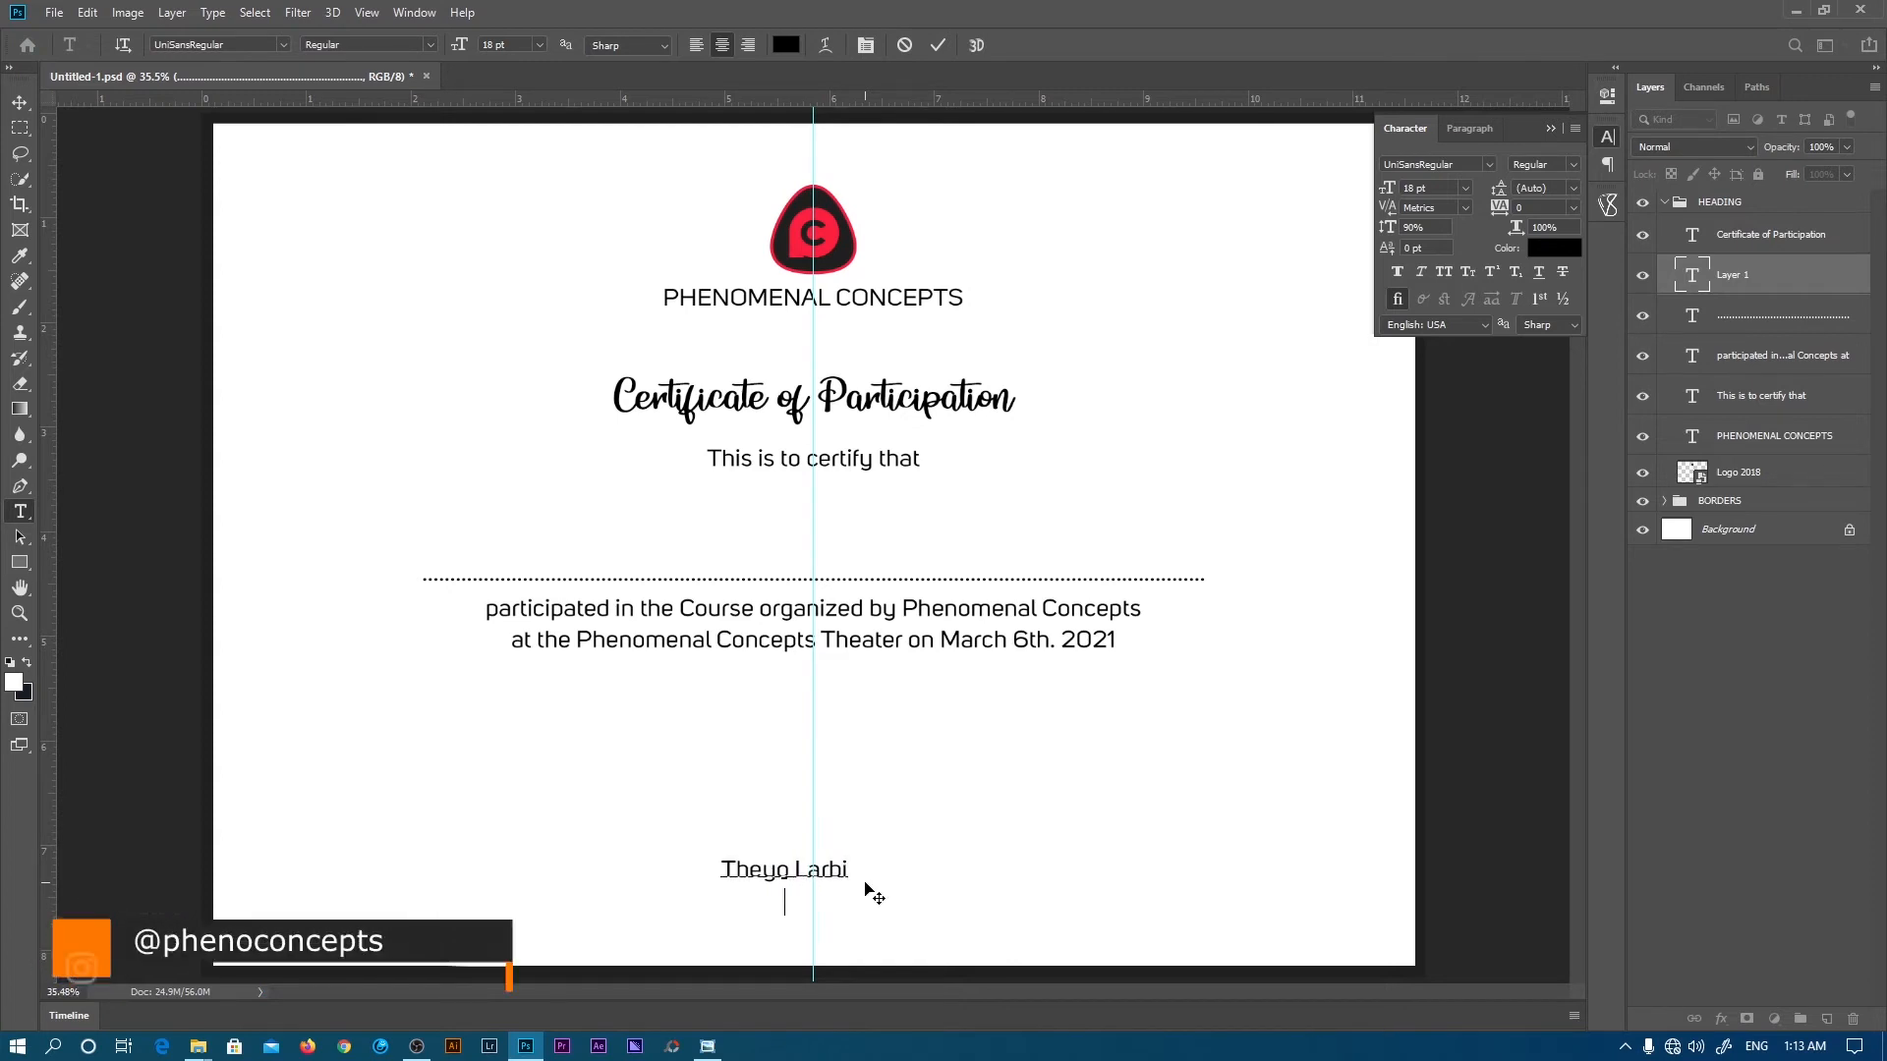
{"action": "type", "text": "Cont"}
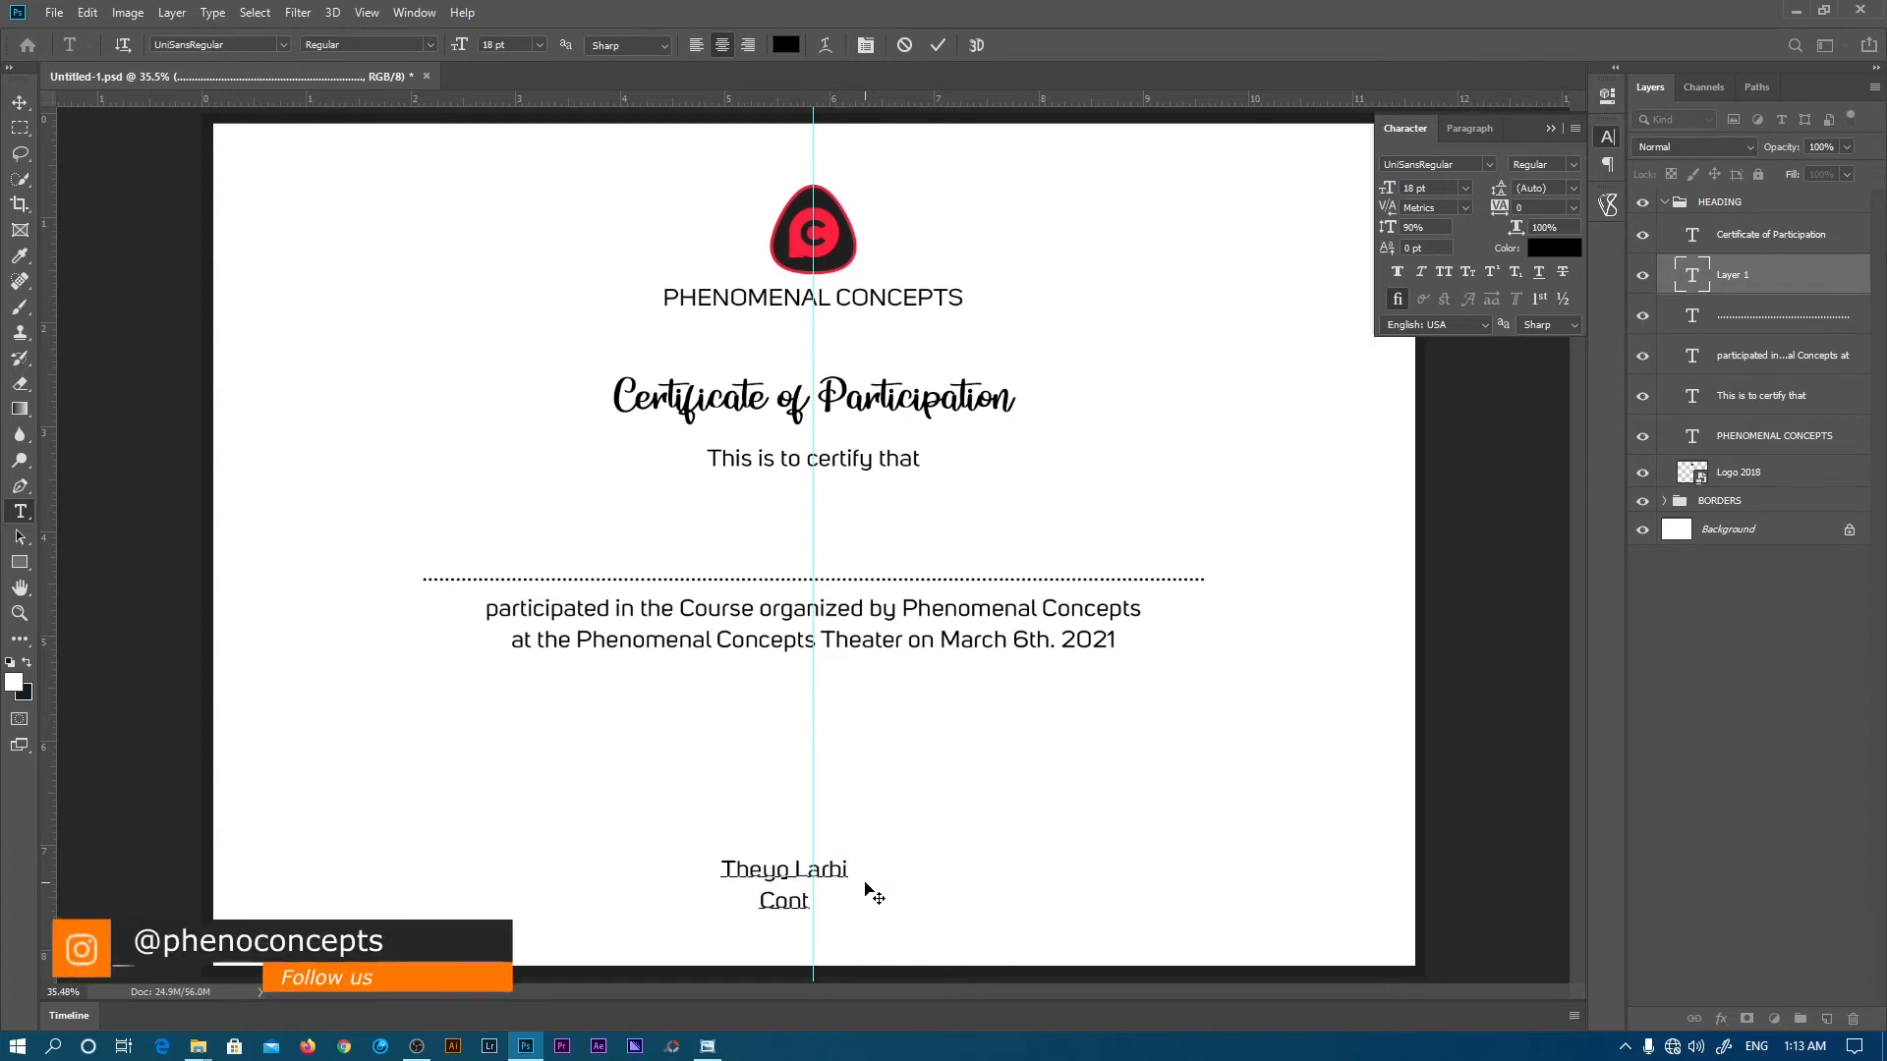
{"action": "type", "text": "ent Creator"}
{"action": "key", "text": "Return"}
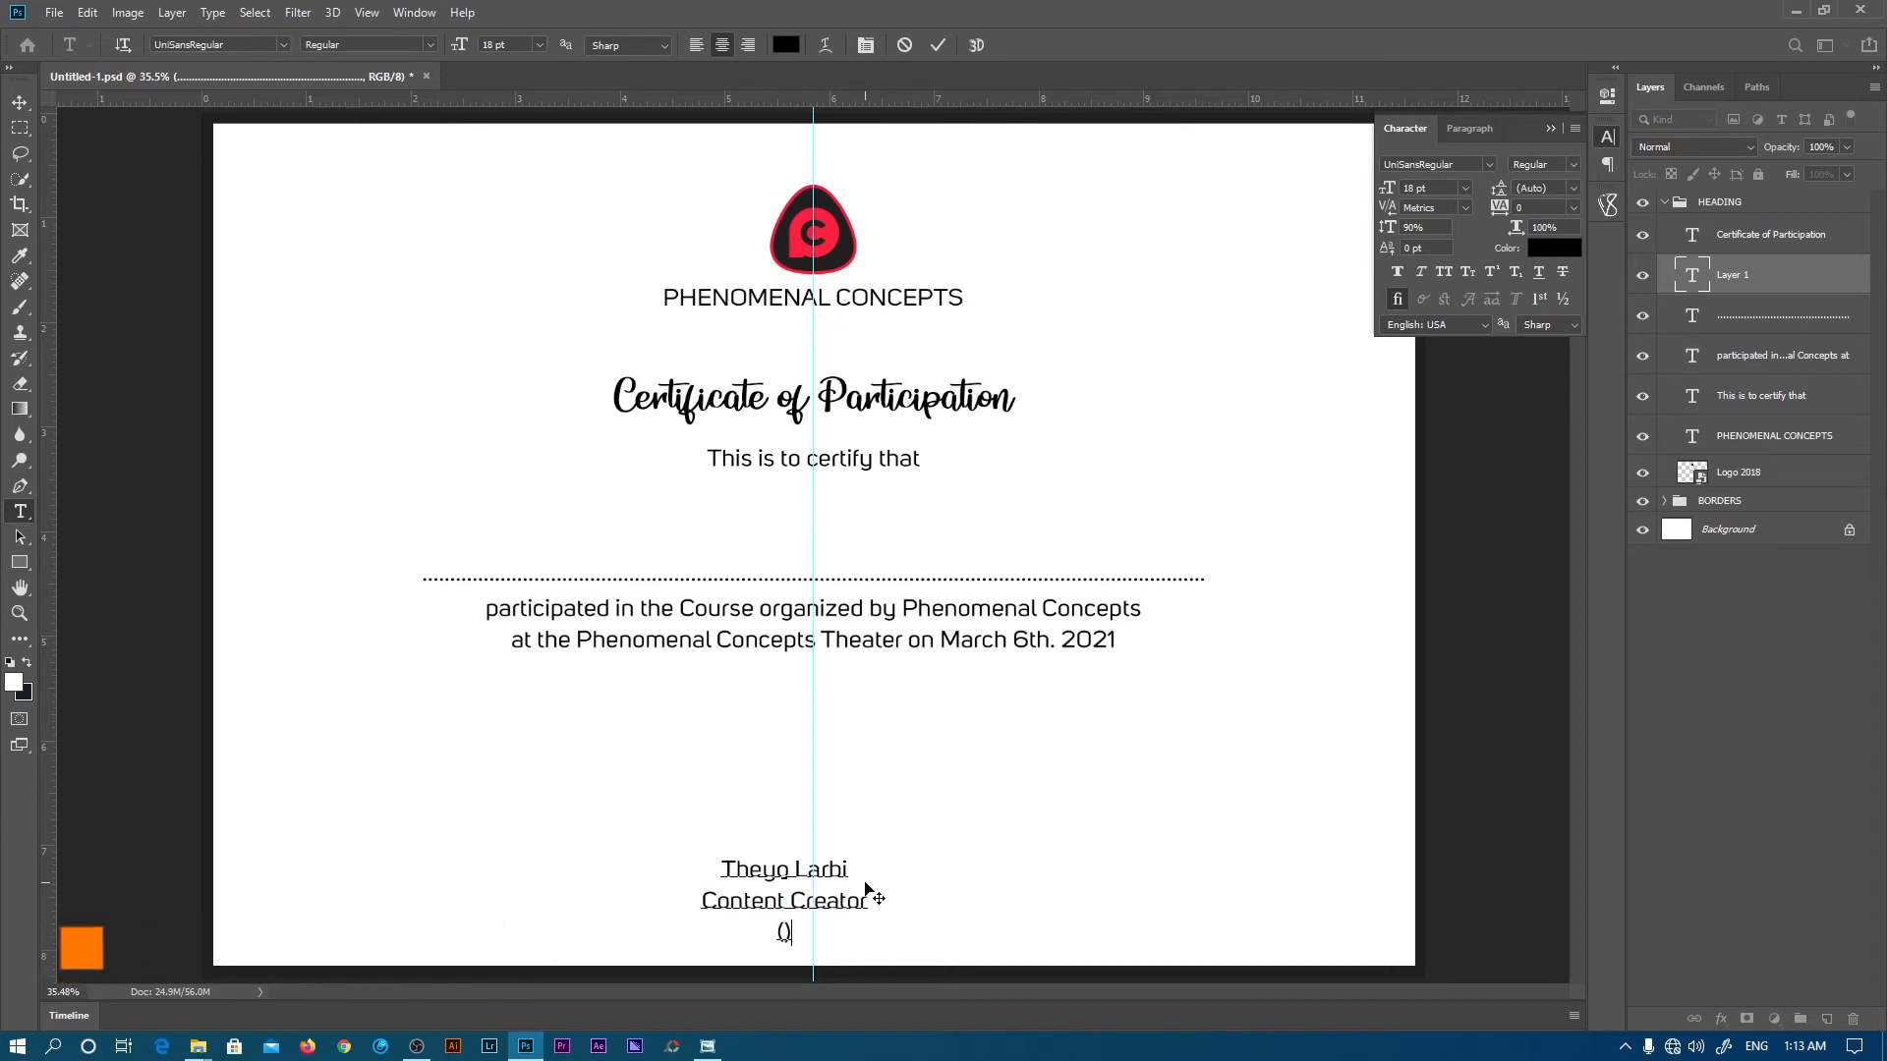
{"action": "type", "text": "("}
{"action": "type", "text": "Pheno)"}
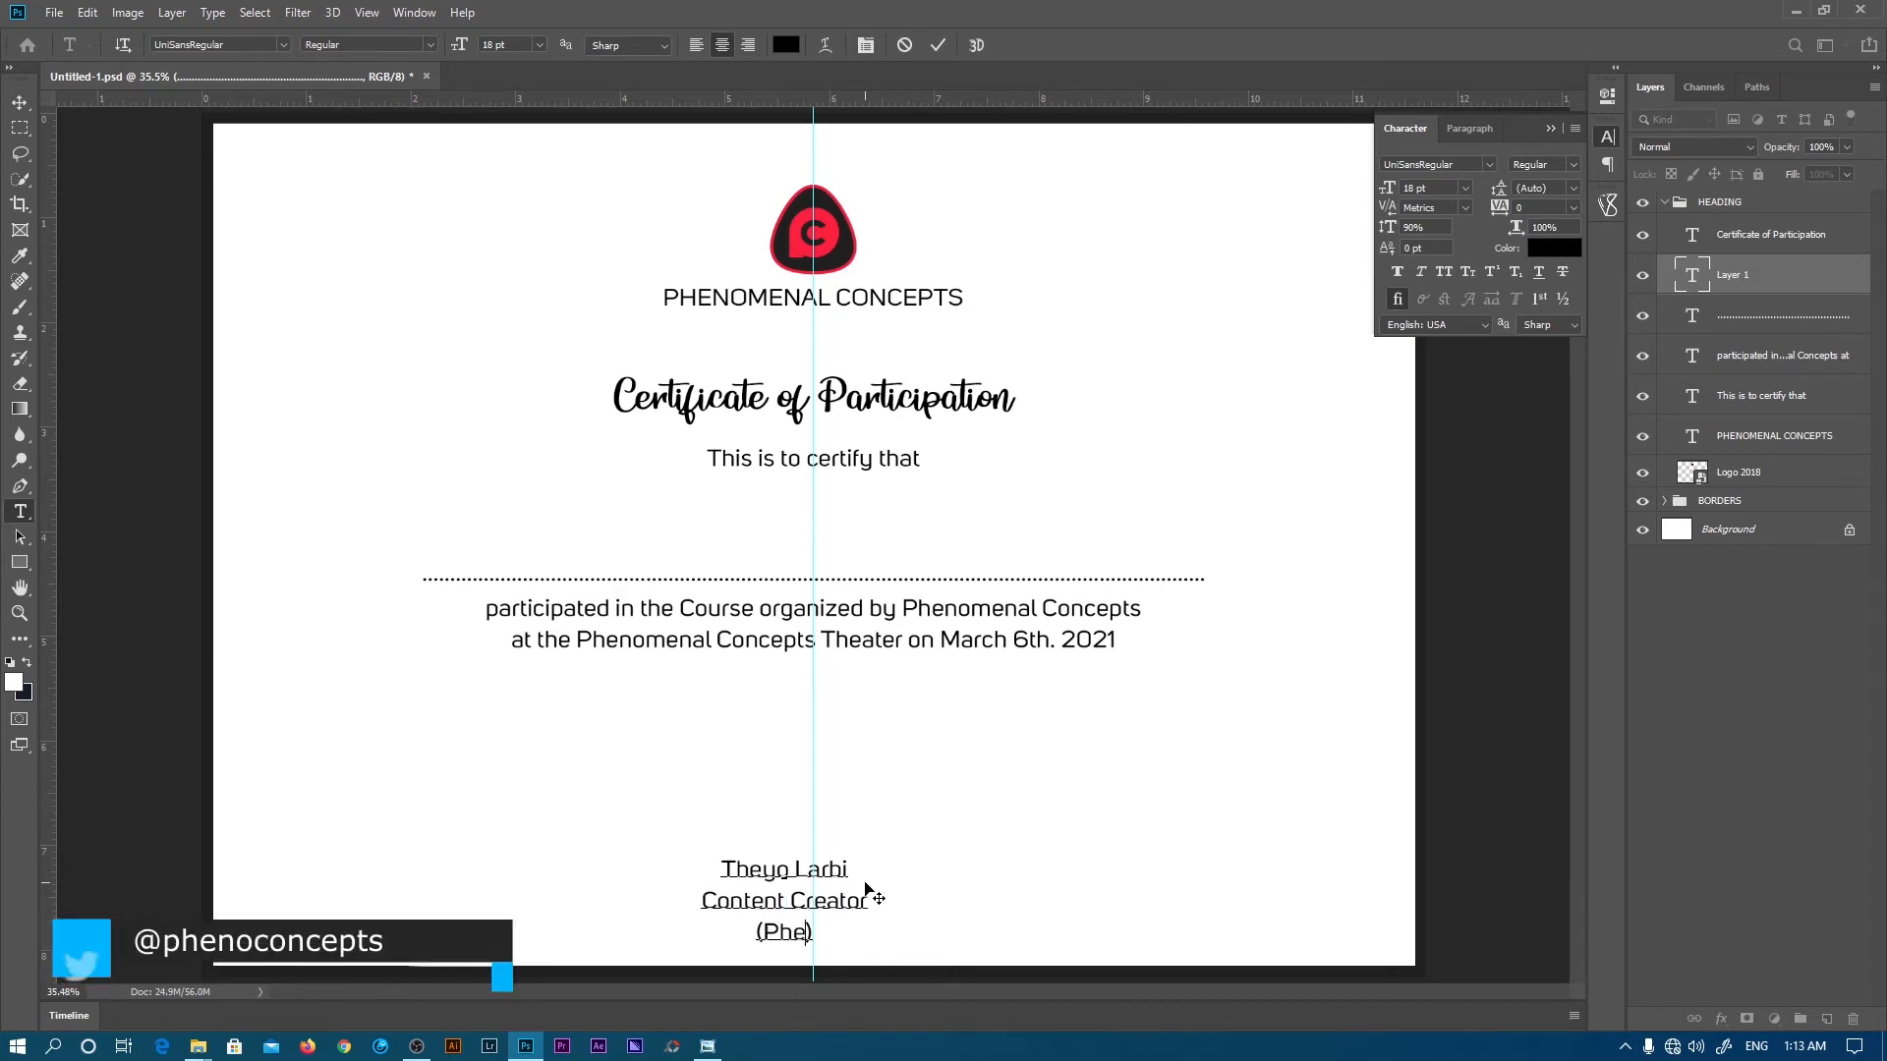
{"action": "type", "text": "menal"}
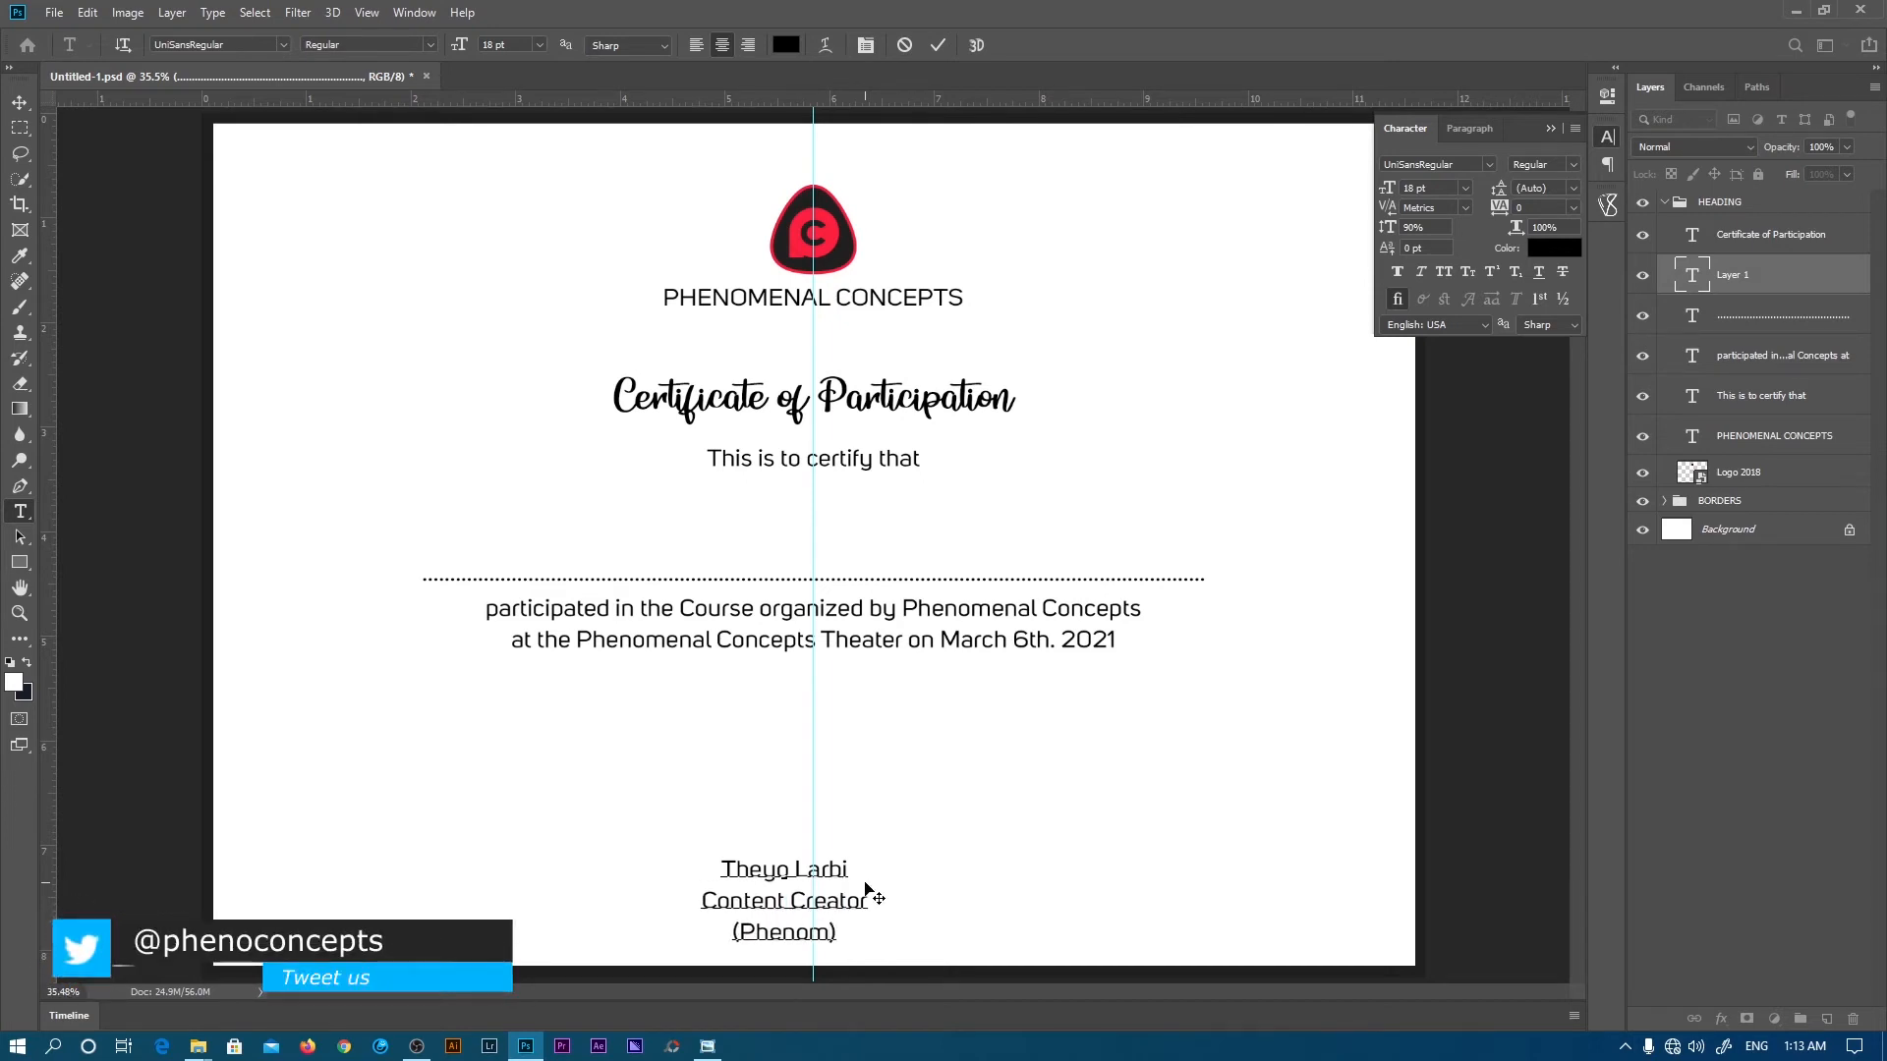
{"action": "type", "text": " Concepts"}
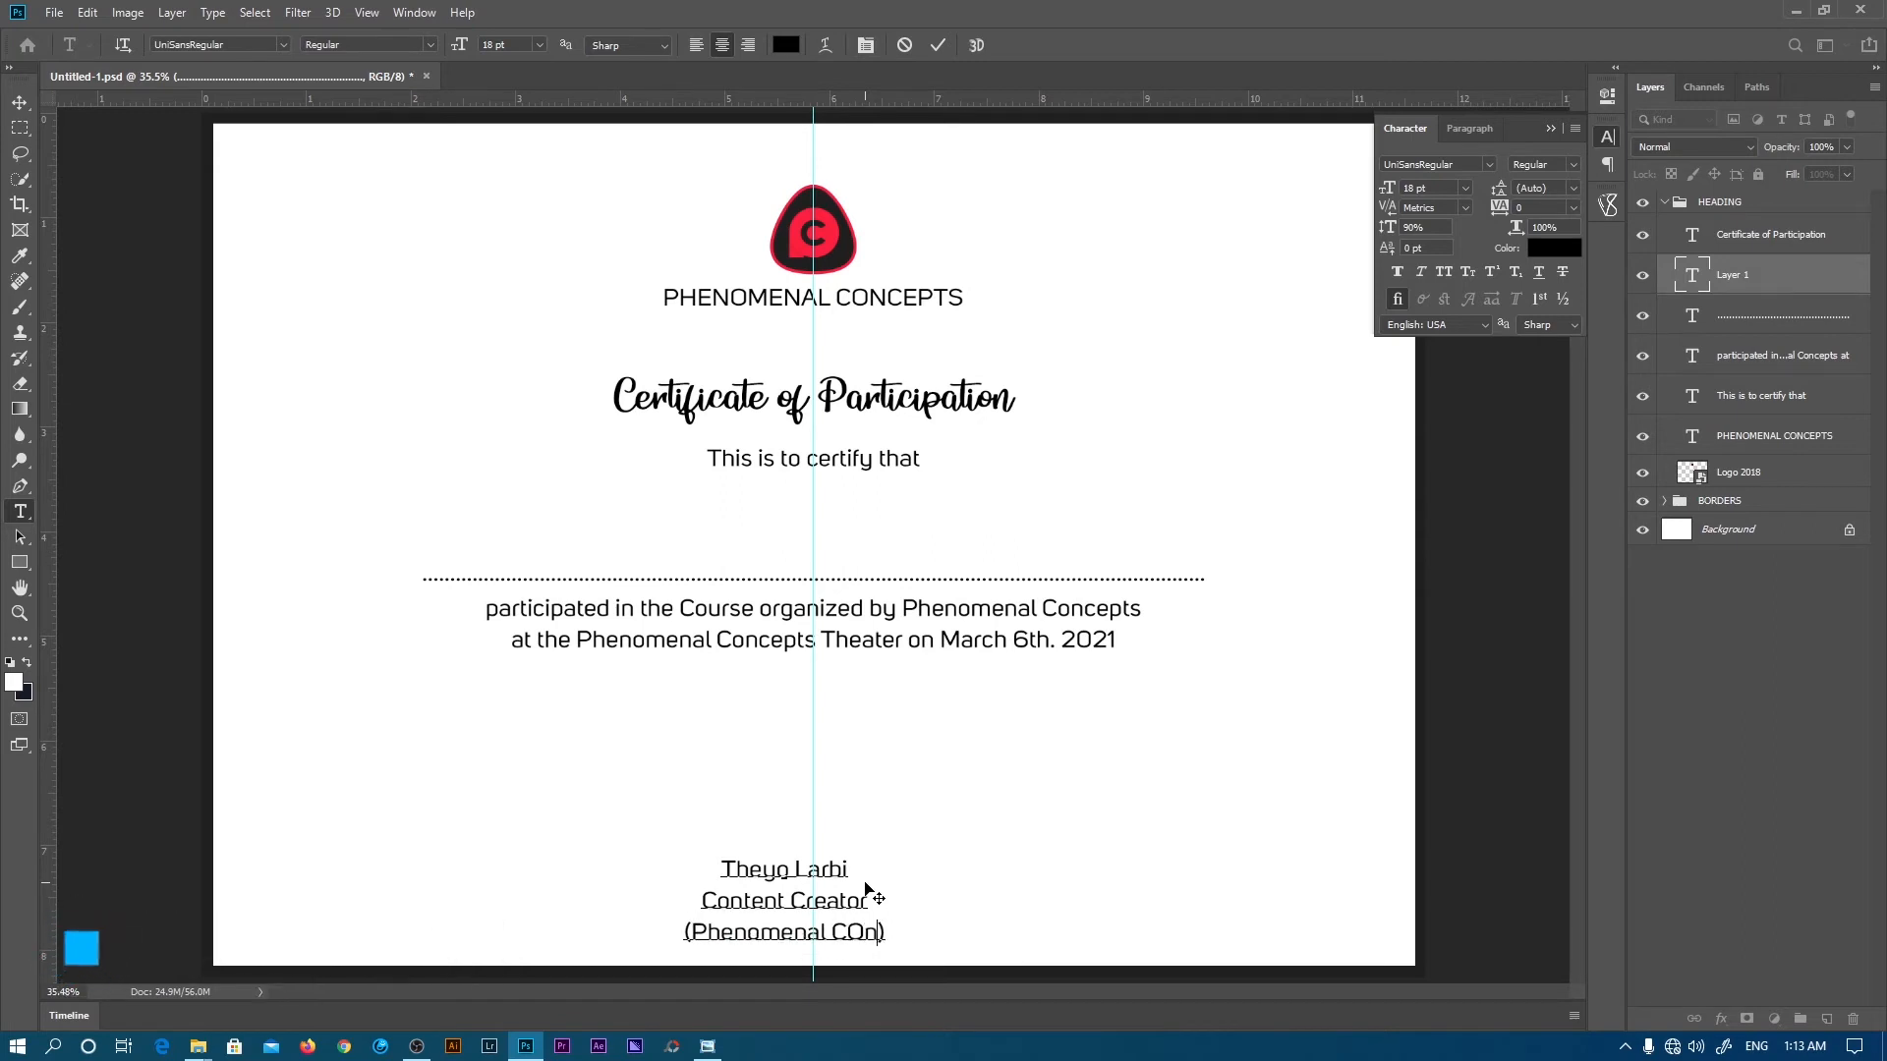
- Set the 'Content Creator' and '(Phenomenal Concepts)' lines to 14 pt
{"action": "left_click_drag", "start_coordinate": [919, 943], "coordinate": [678, 896]}
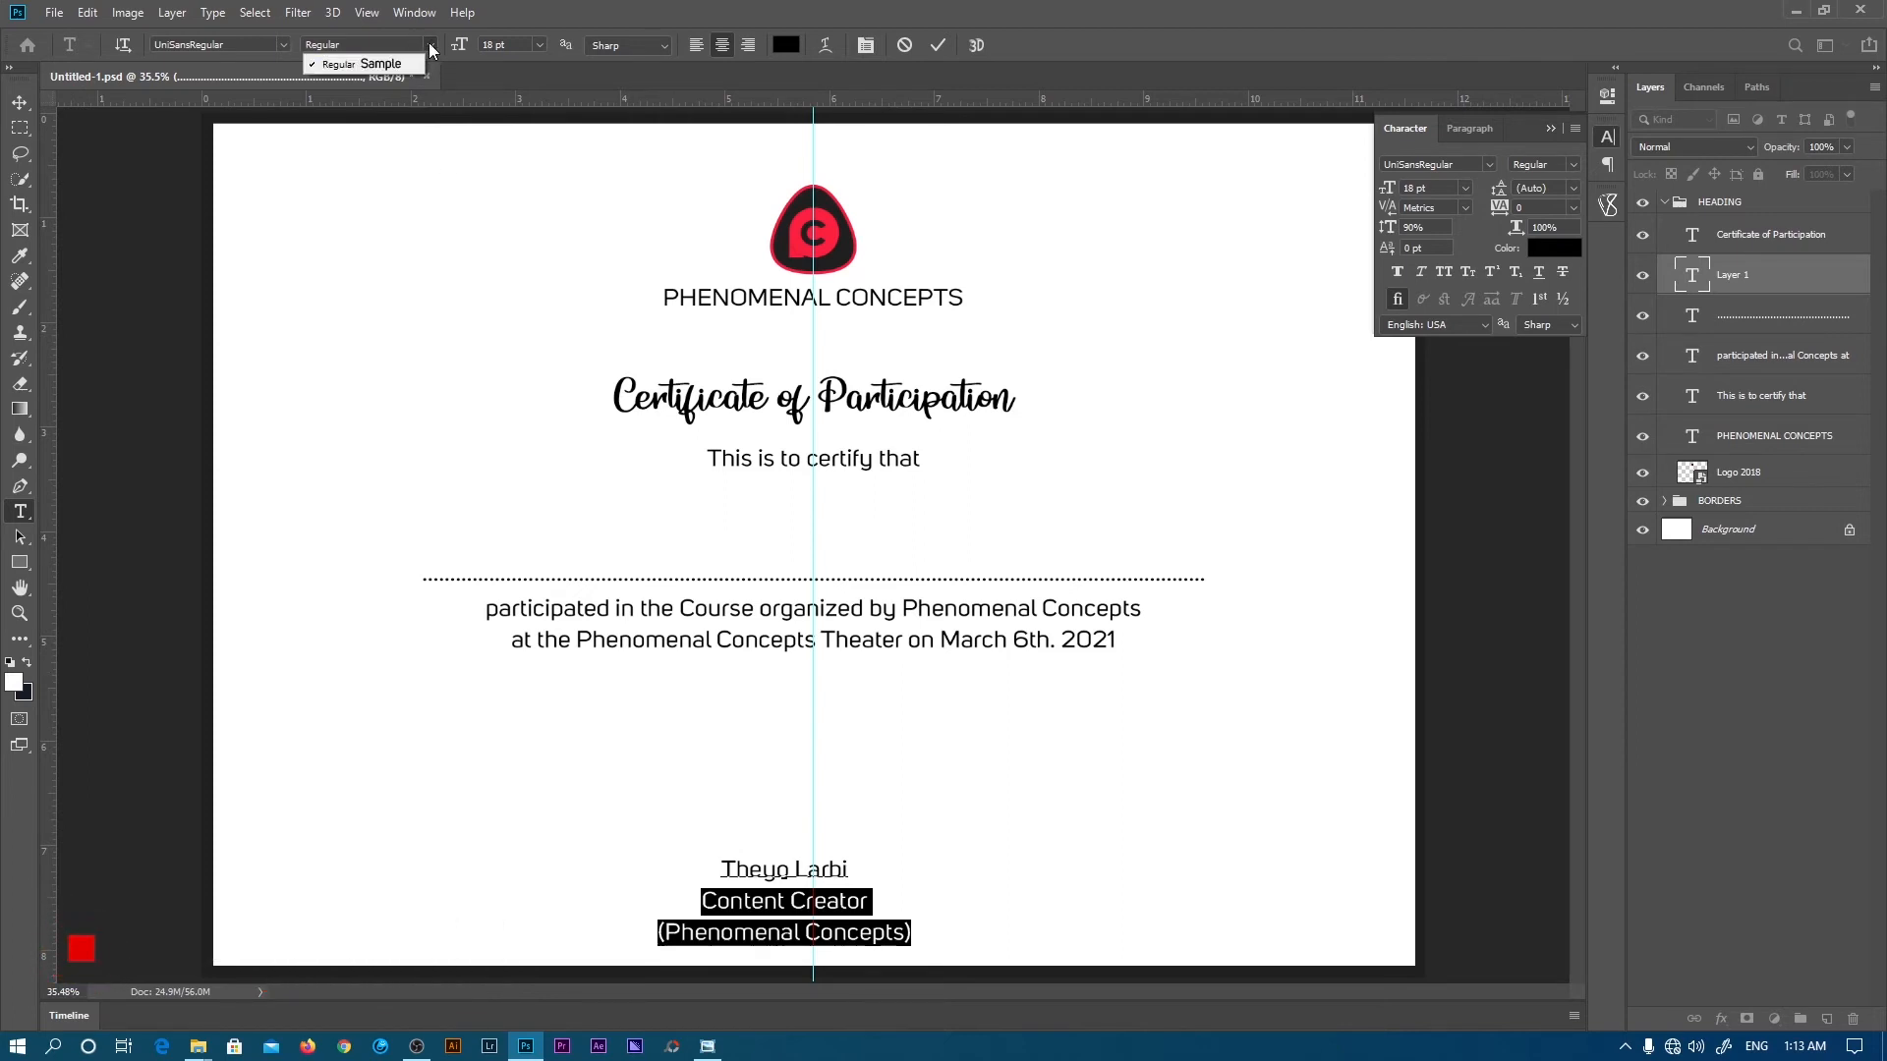
{"action": "left_click", "coordinate": [539, 44]}
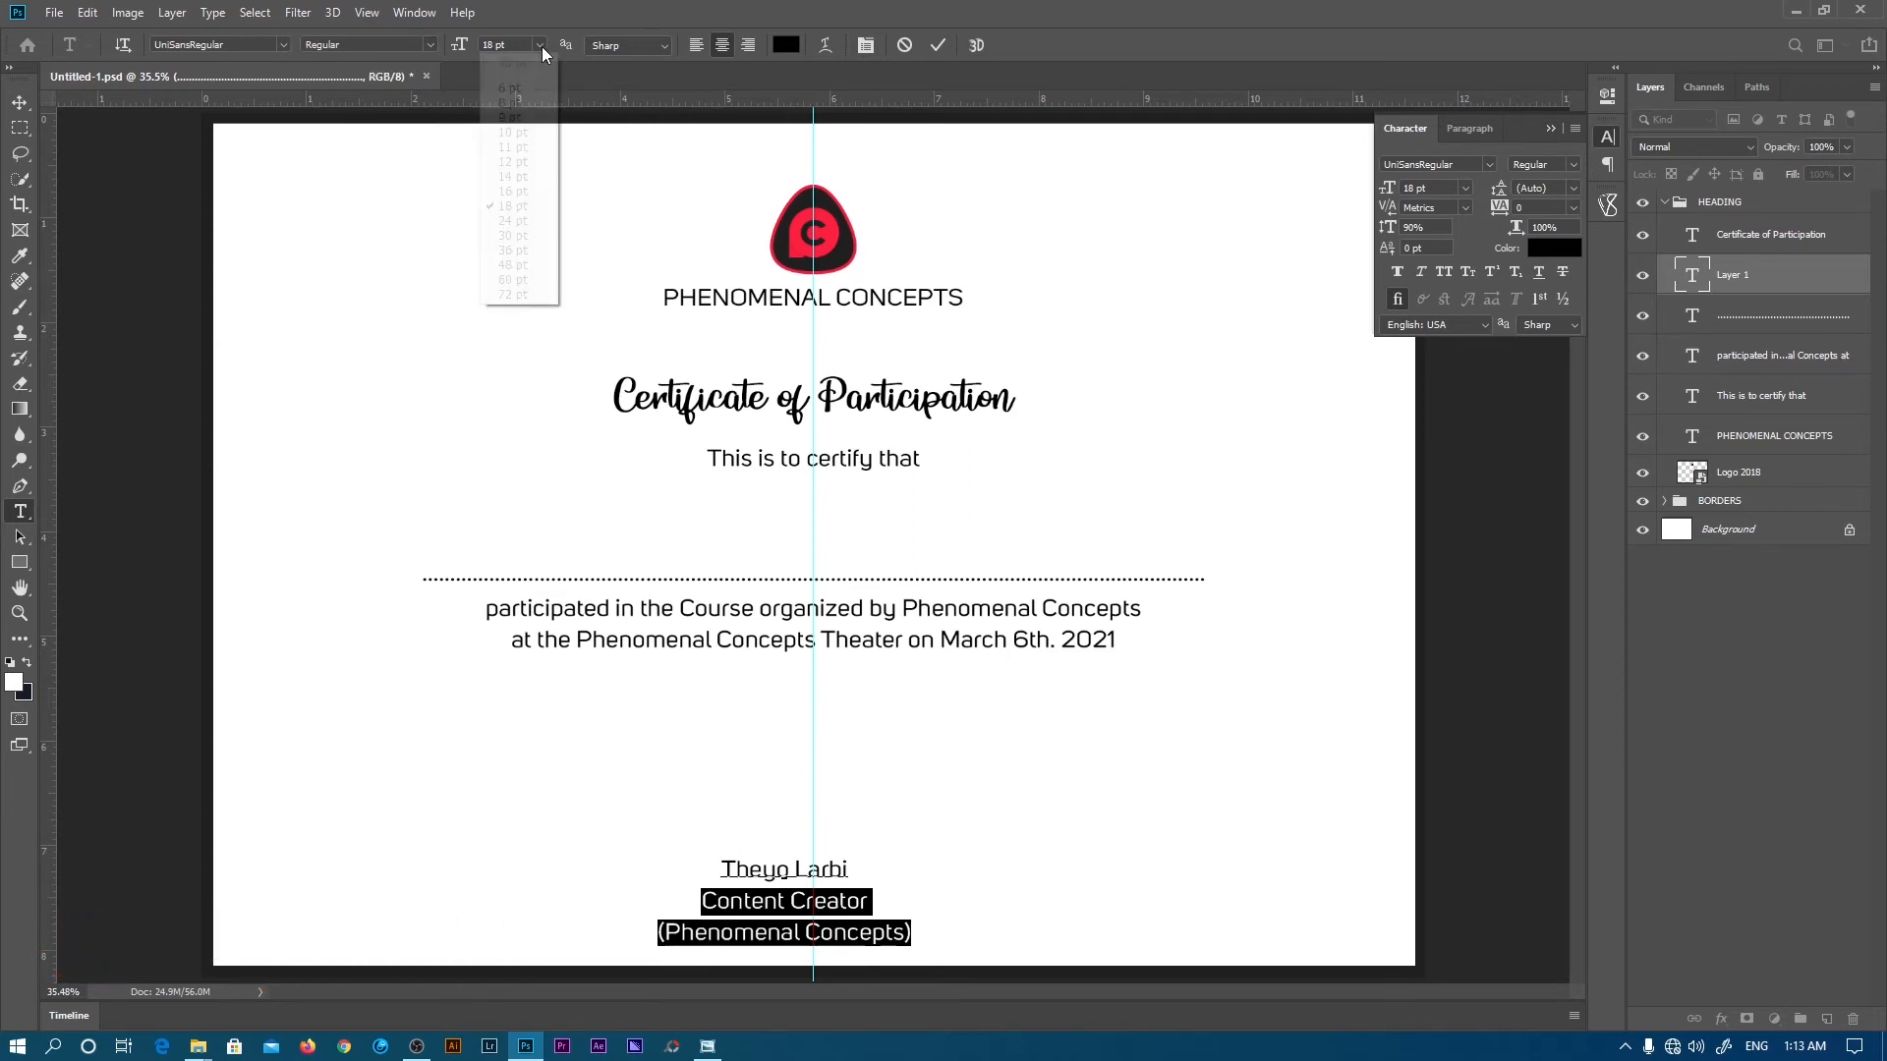
{"action": "left_click", "coordinate": [519, 186]}
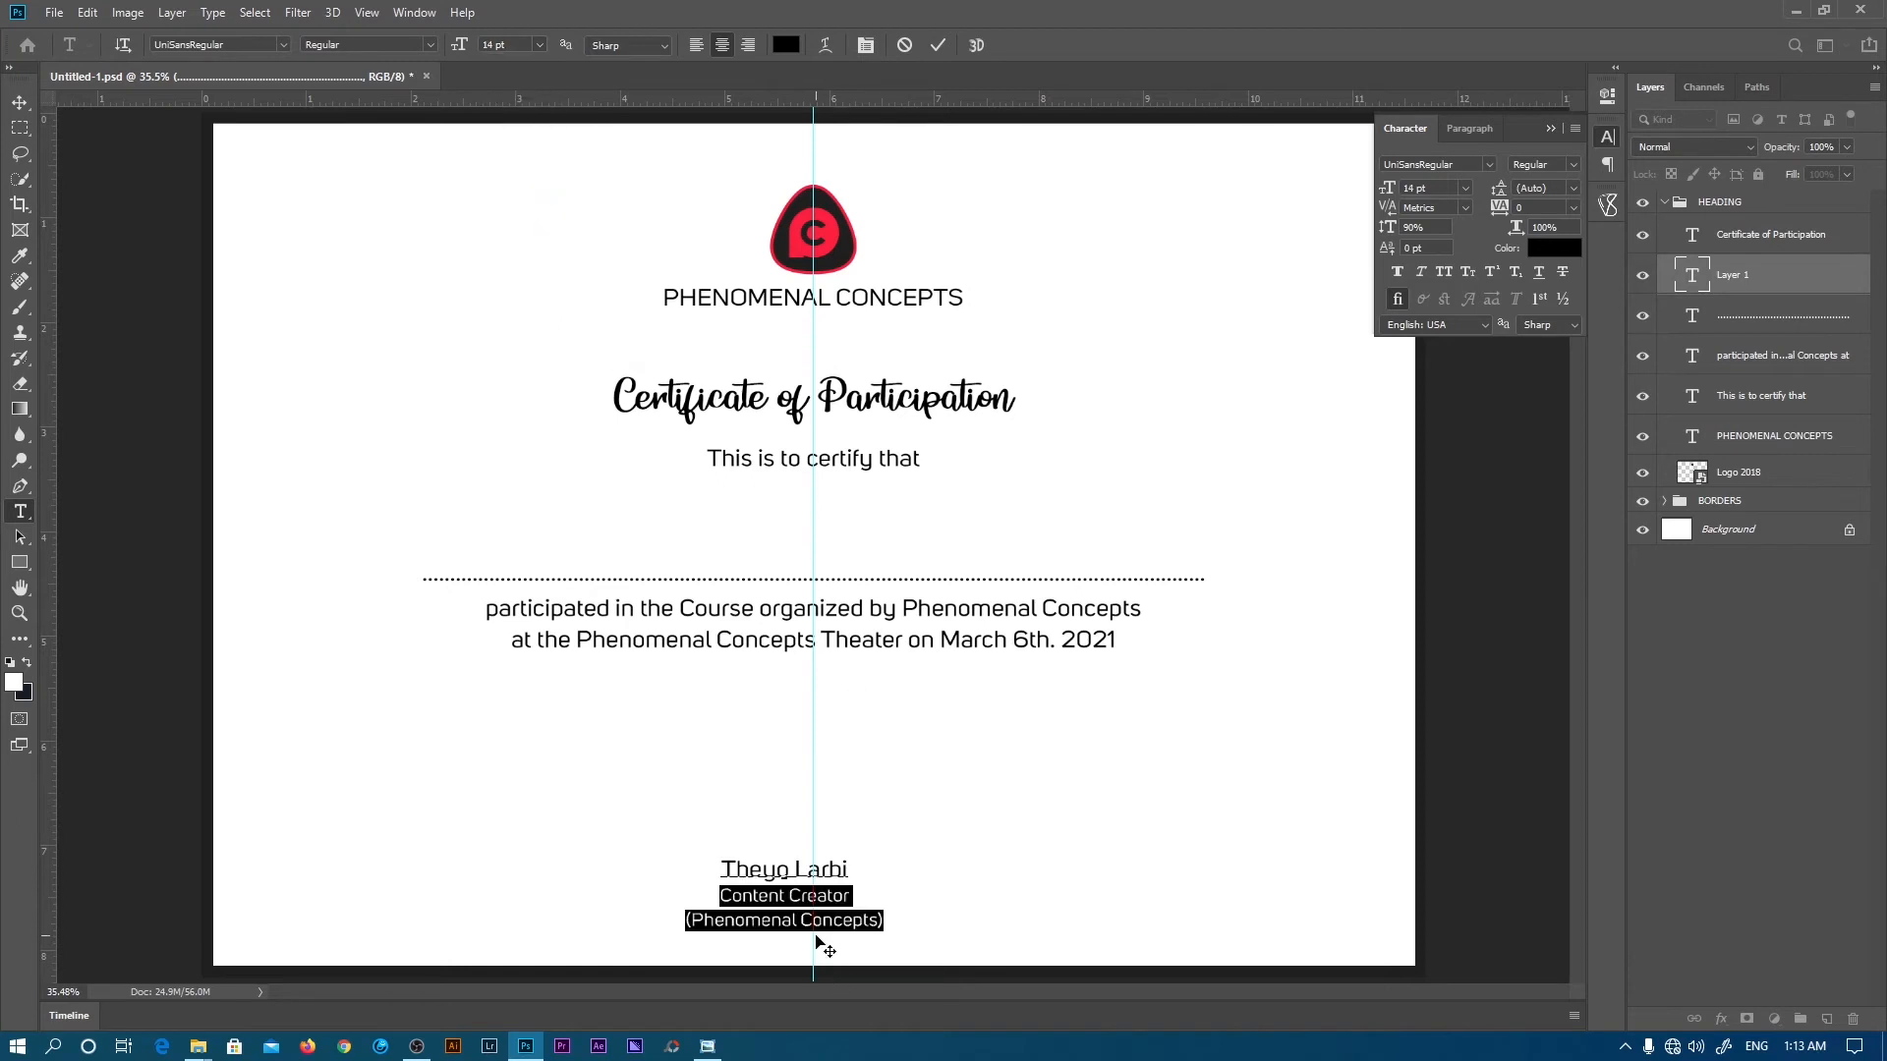
- Set the signer's name line in UniSansSemiBold and commit the signature block
{"action": "triple_click", "coordinate": [809, 869]}
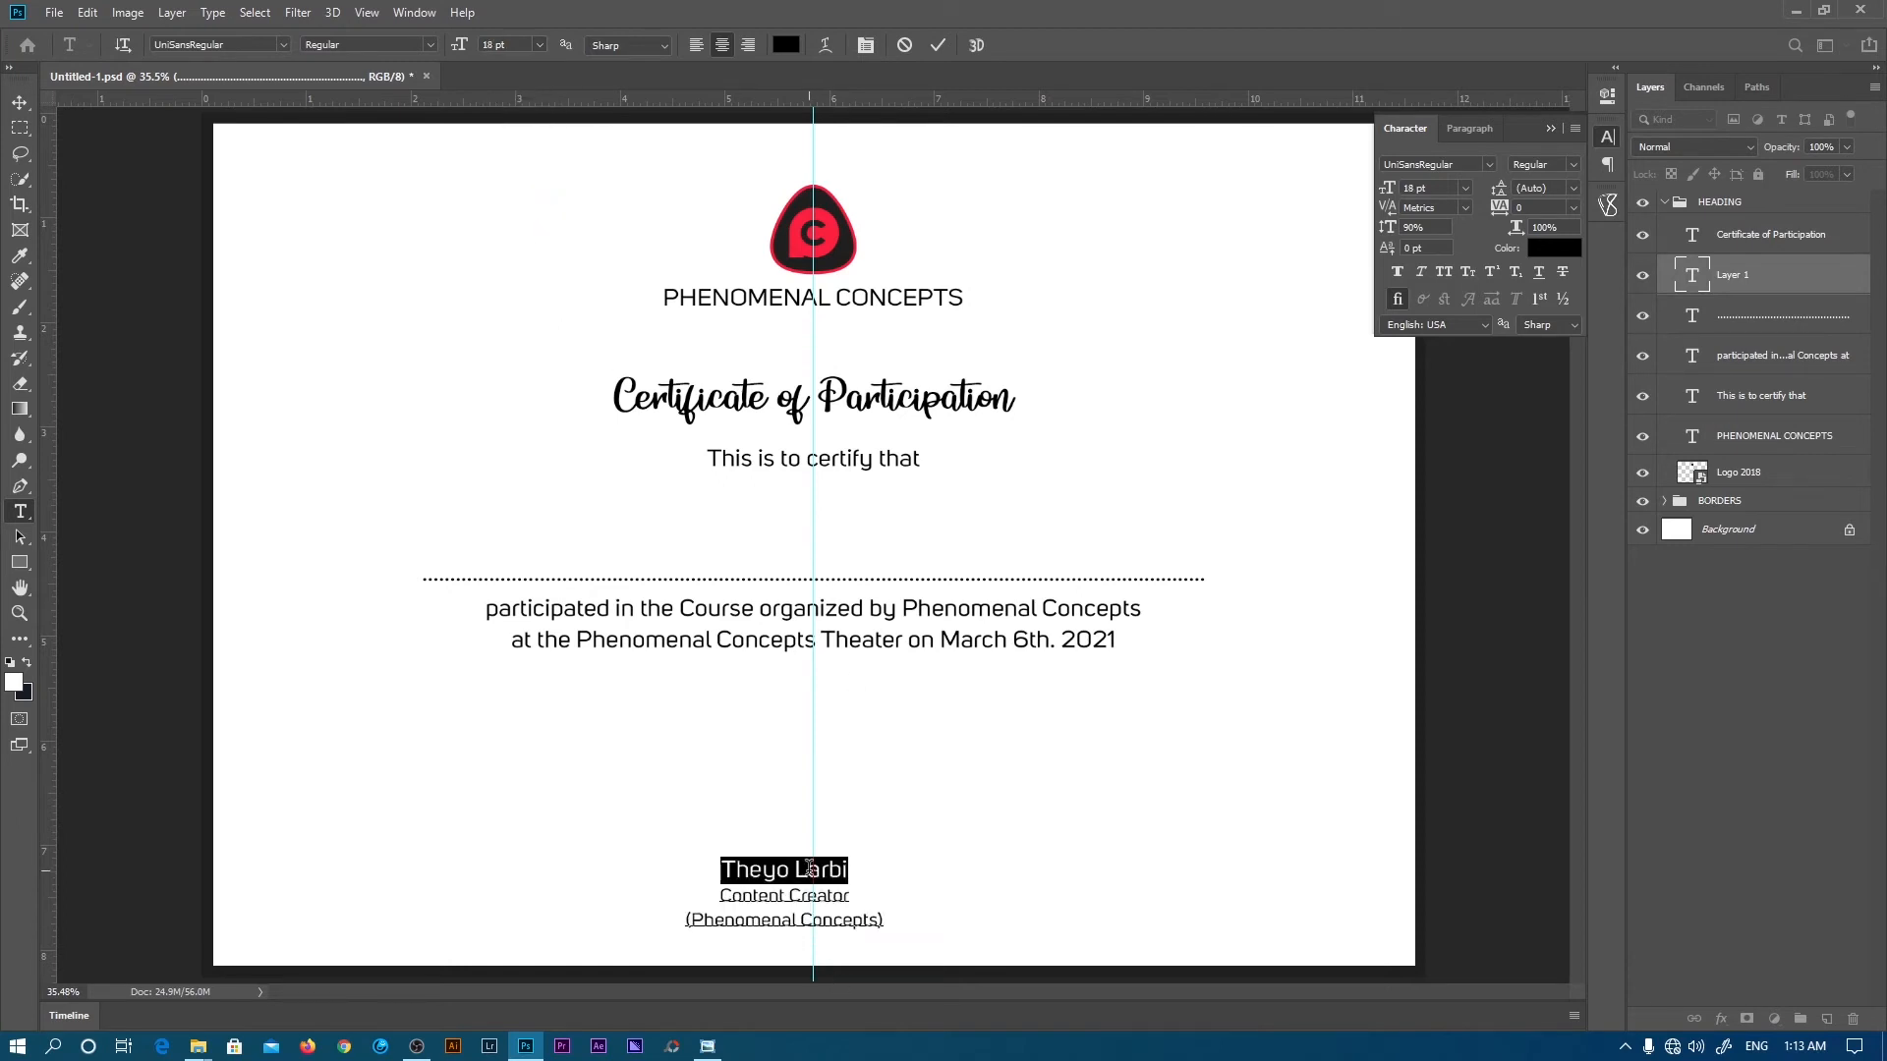
{"action": "left_click", "coordinate": [284, 44]}
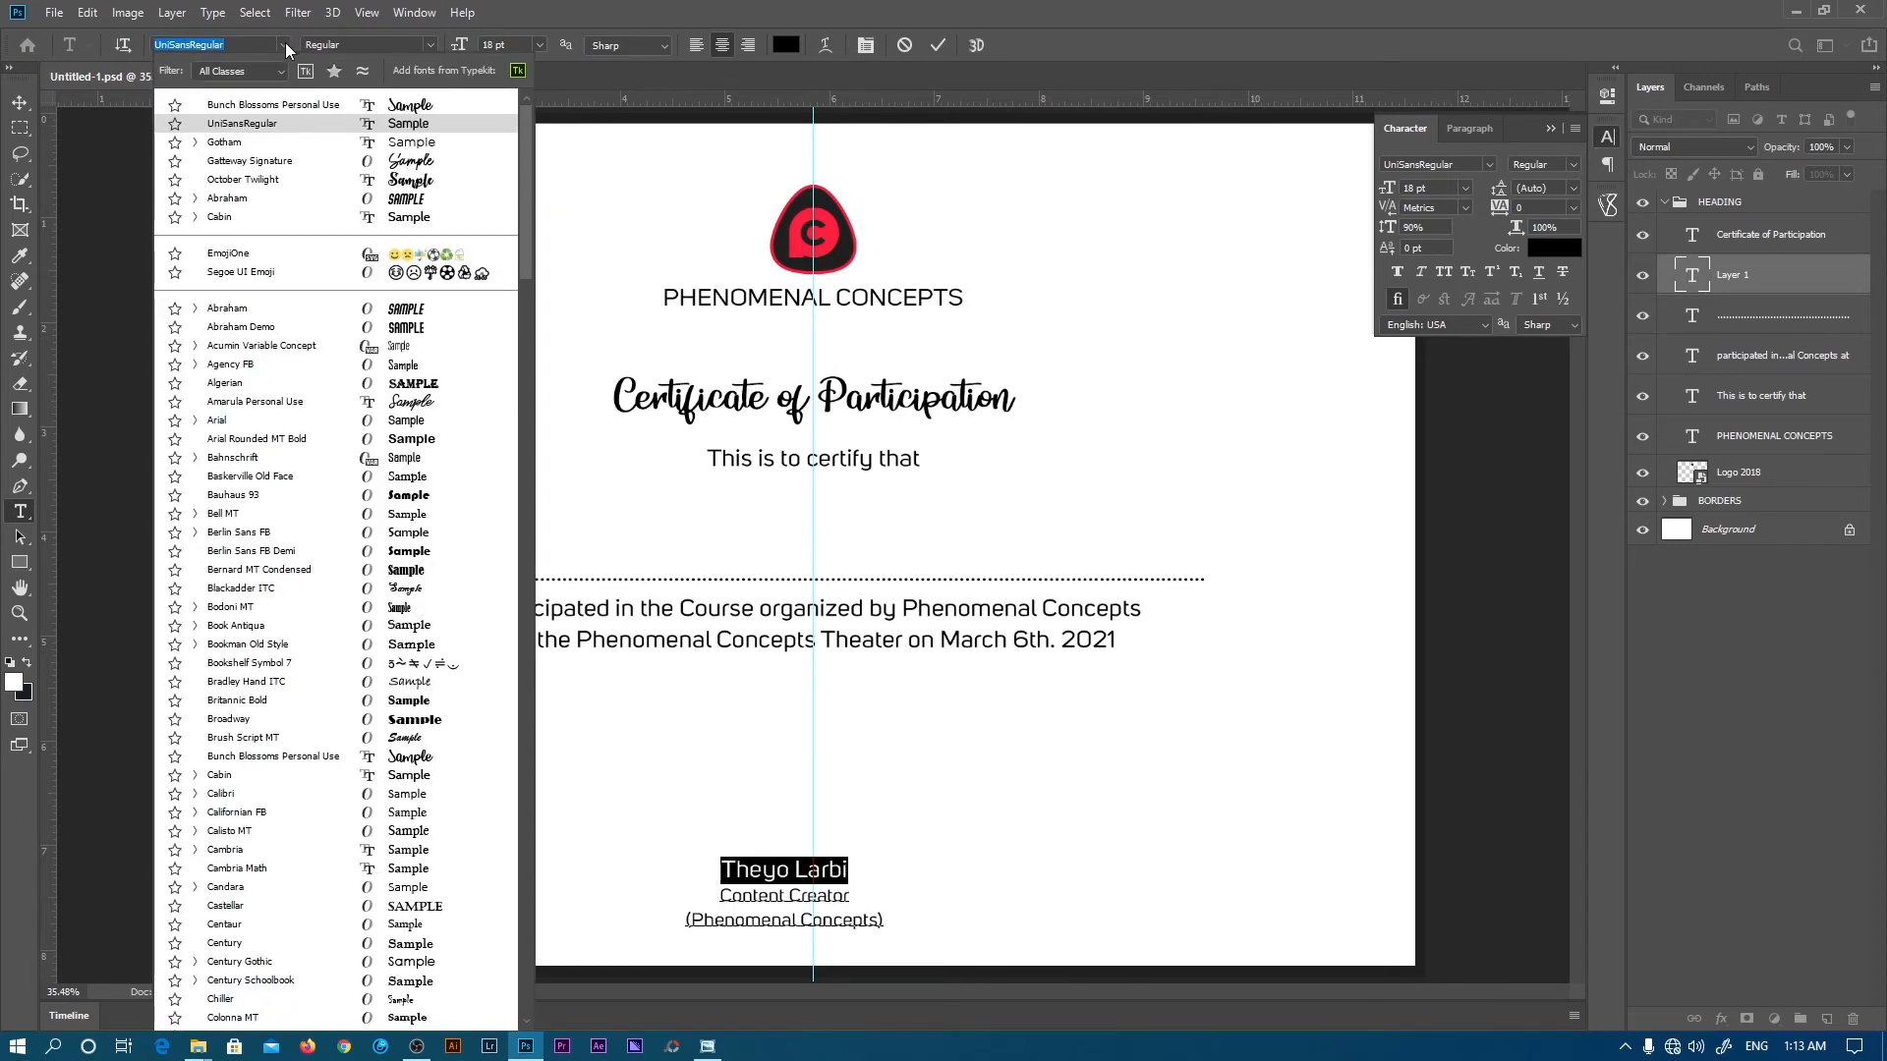
{"action": "left_click", "coordinate": [285, 43]}
{"action": "left_click", "coordinate": [253, 44]}
{"action": "left_click", "coordinate": [250, 44]}
{"action": "key", "text": "BackSpace"}
{"action": "key", "text": "BackSpace"}
{"action": "key", "text": "BackSpace"}
{"action": "key", "text": "BackSpace"}
{"action": "key", "text": "BackSpace"}
{"action": "key", "text": "BackSpace"}
{"action": "key", "text": "BackSpace"}
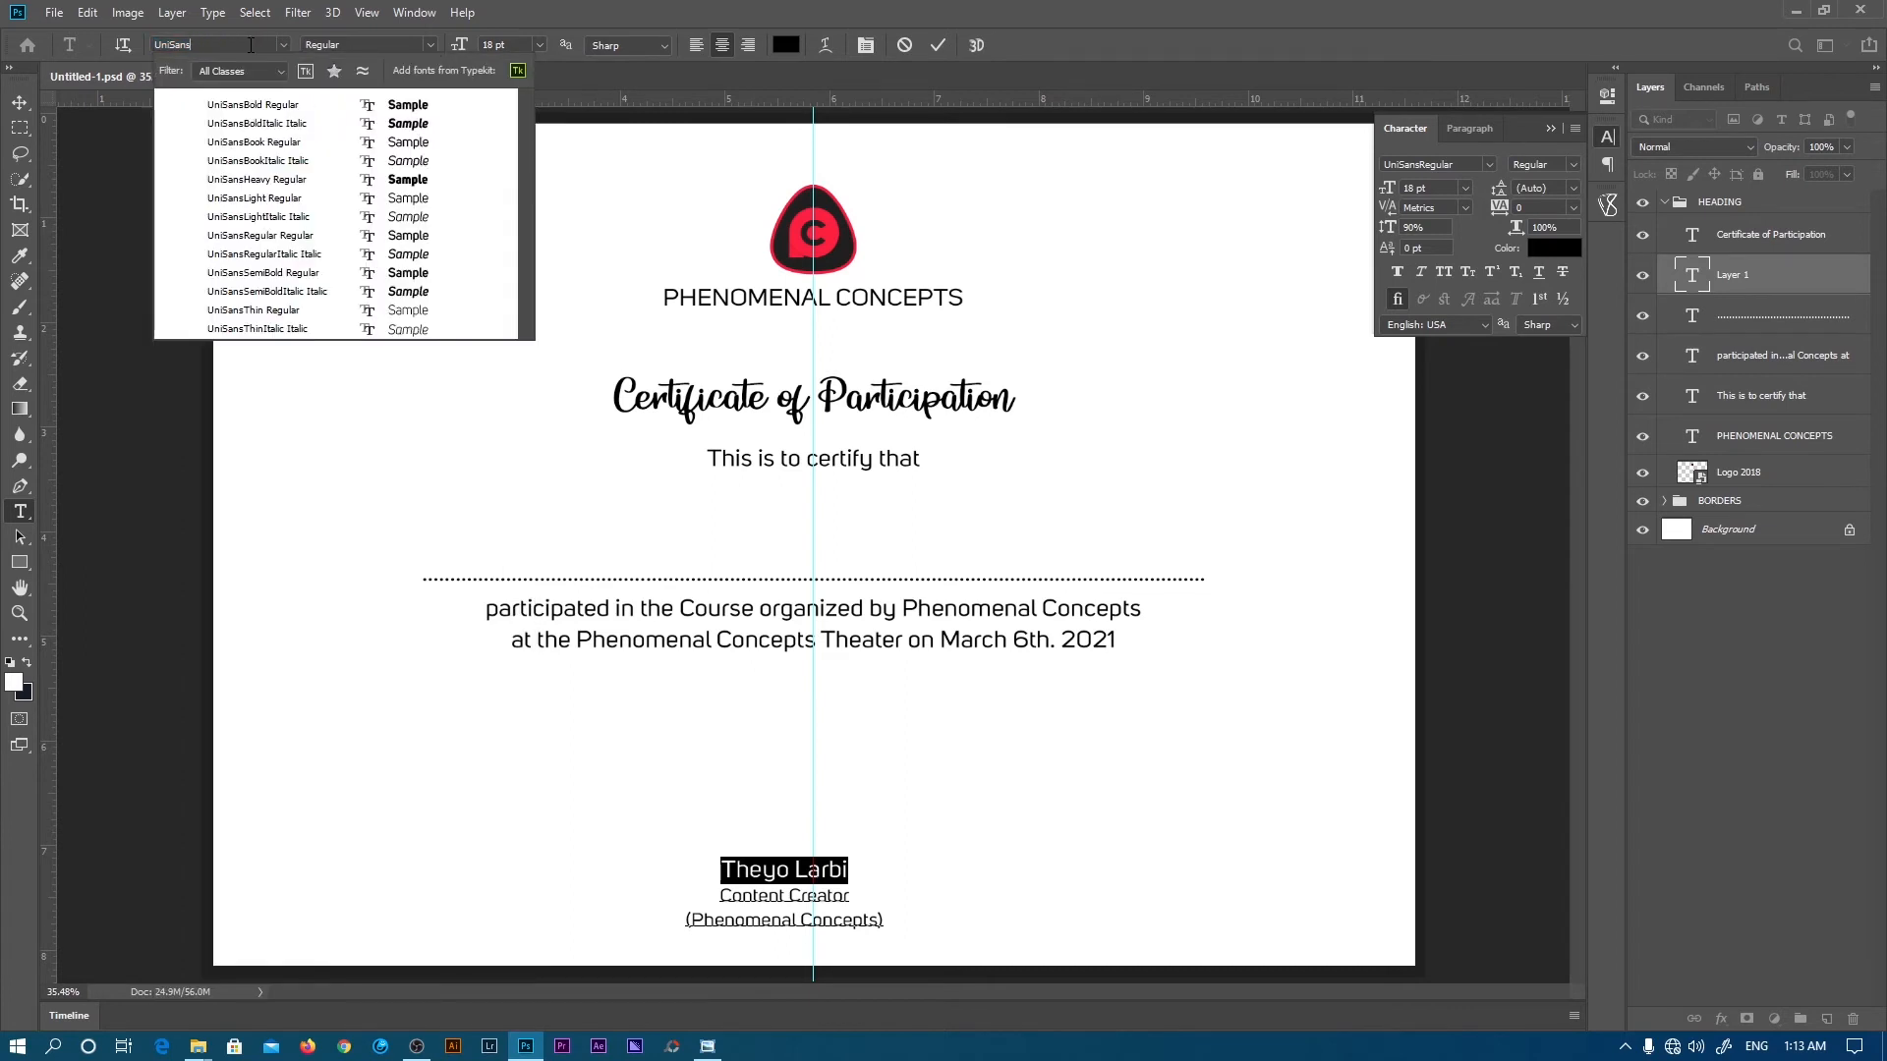
{"action": "left_click", "coordinate": [270, 274]}
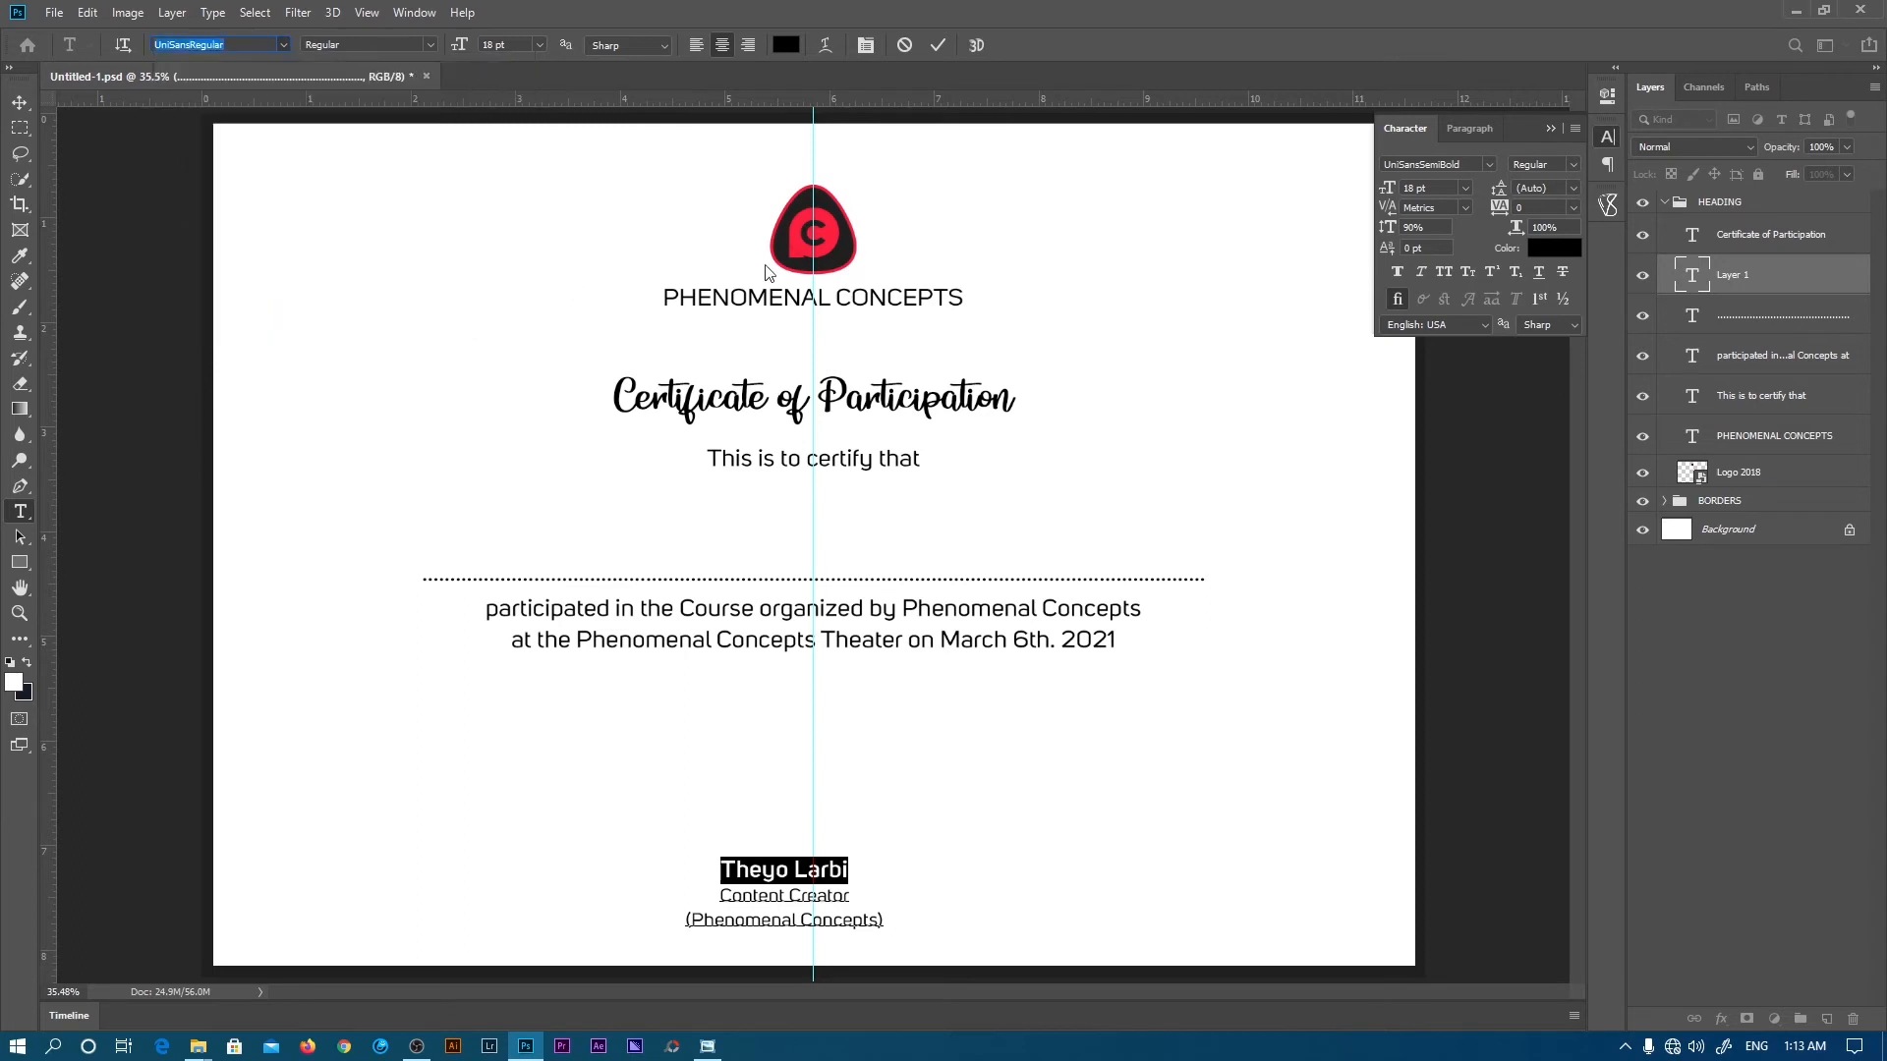
{"action": "left_click", "coordinate": [938, 45]}
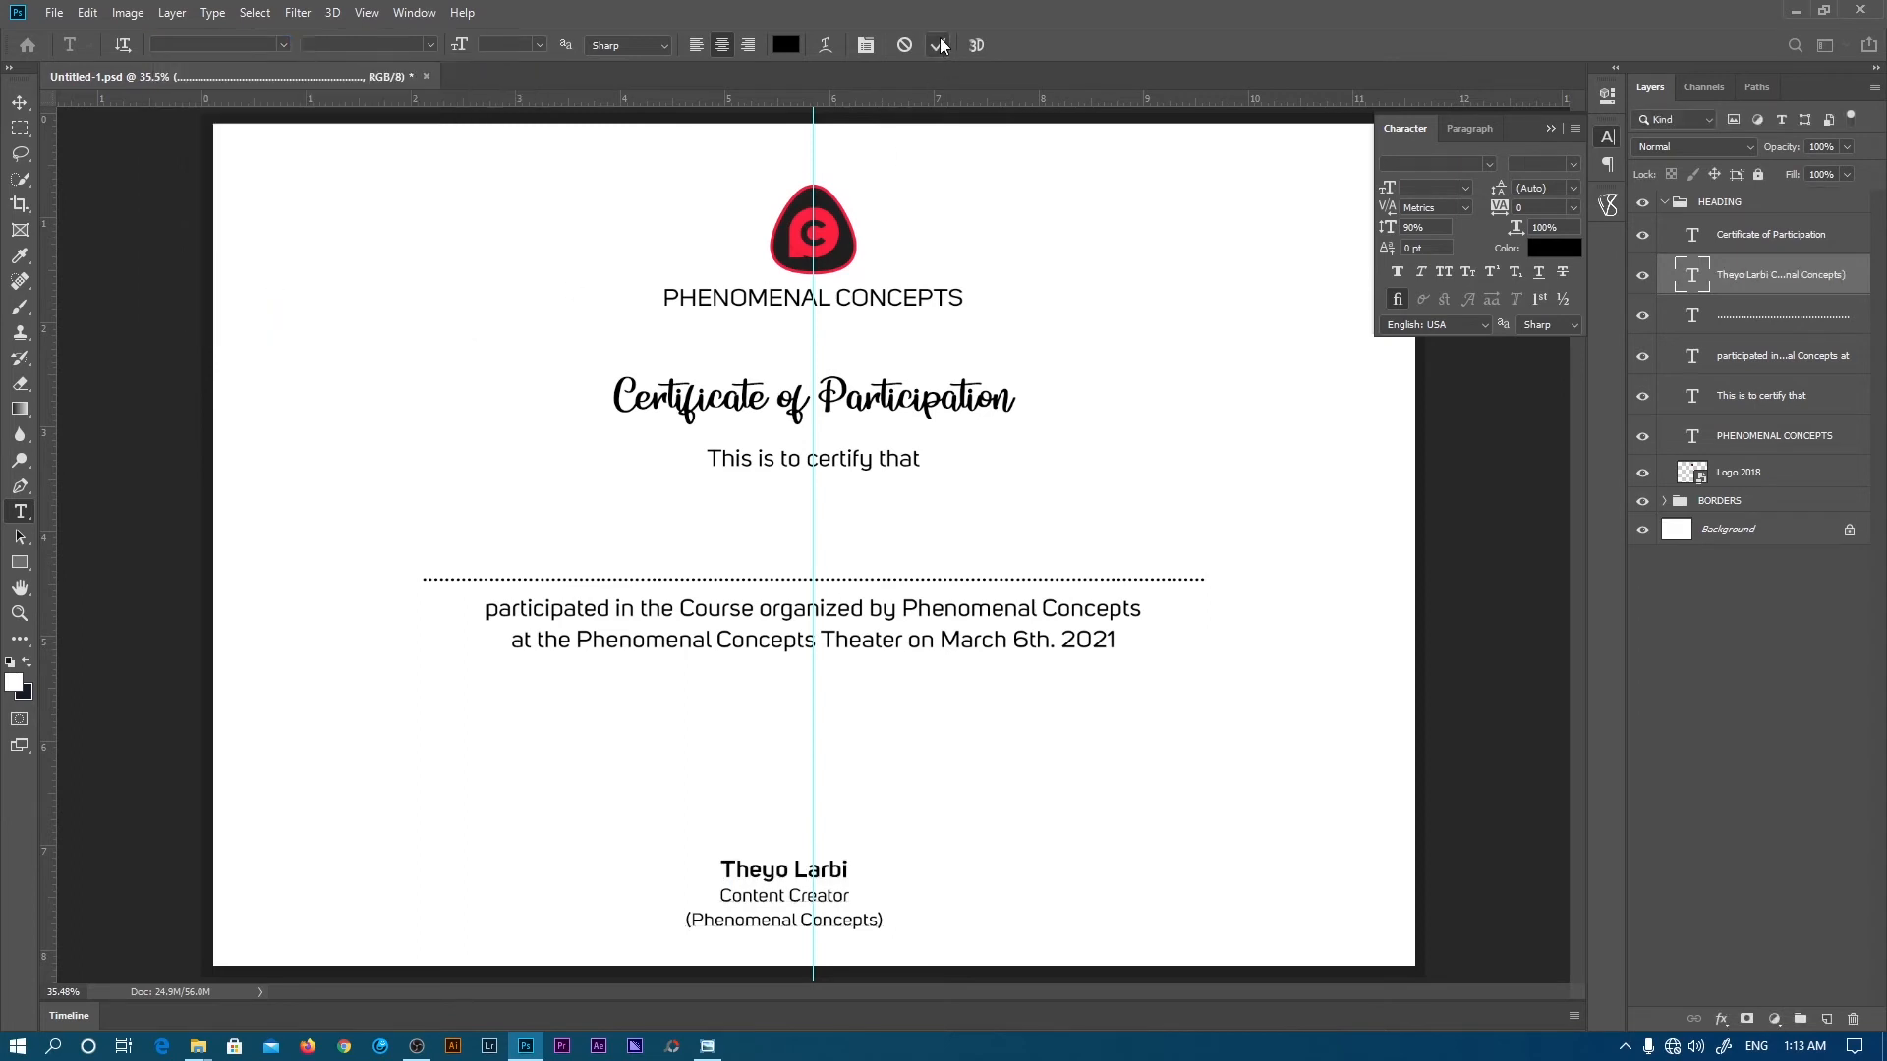
{"action": "left_click", "coordinate": [757, 900]}
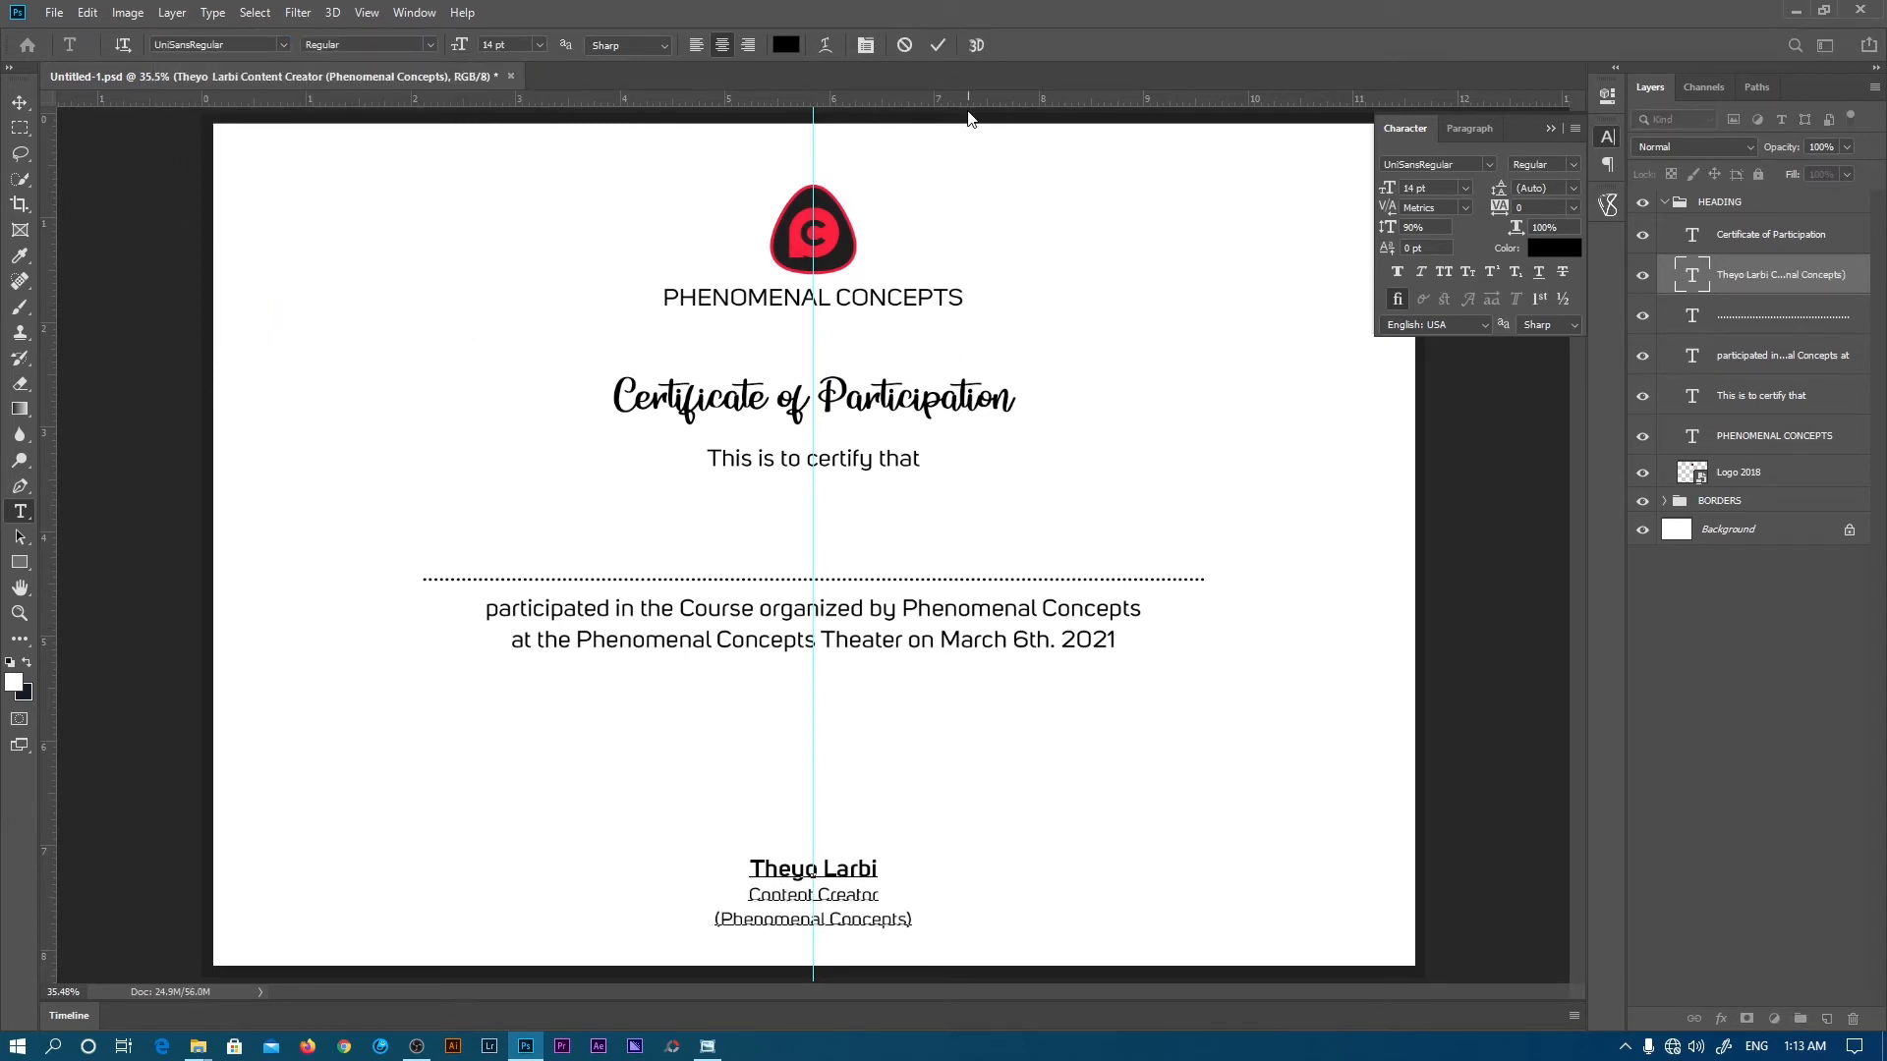
{"action": "left_click", "coordinate": [937, 46]}
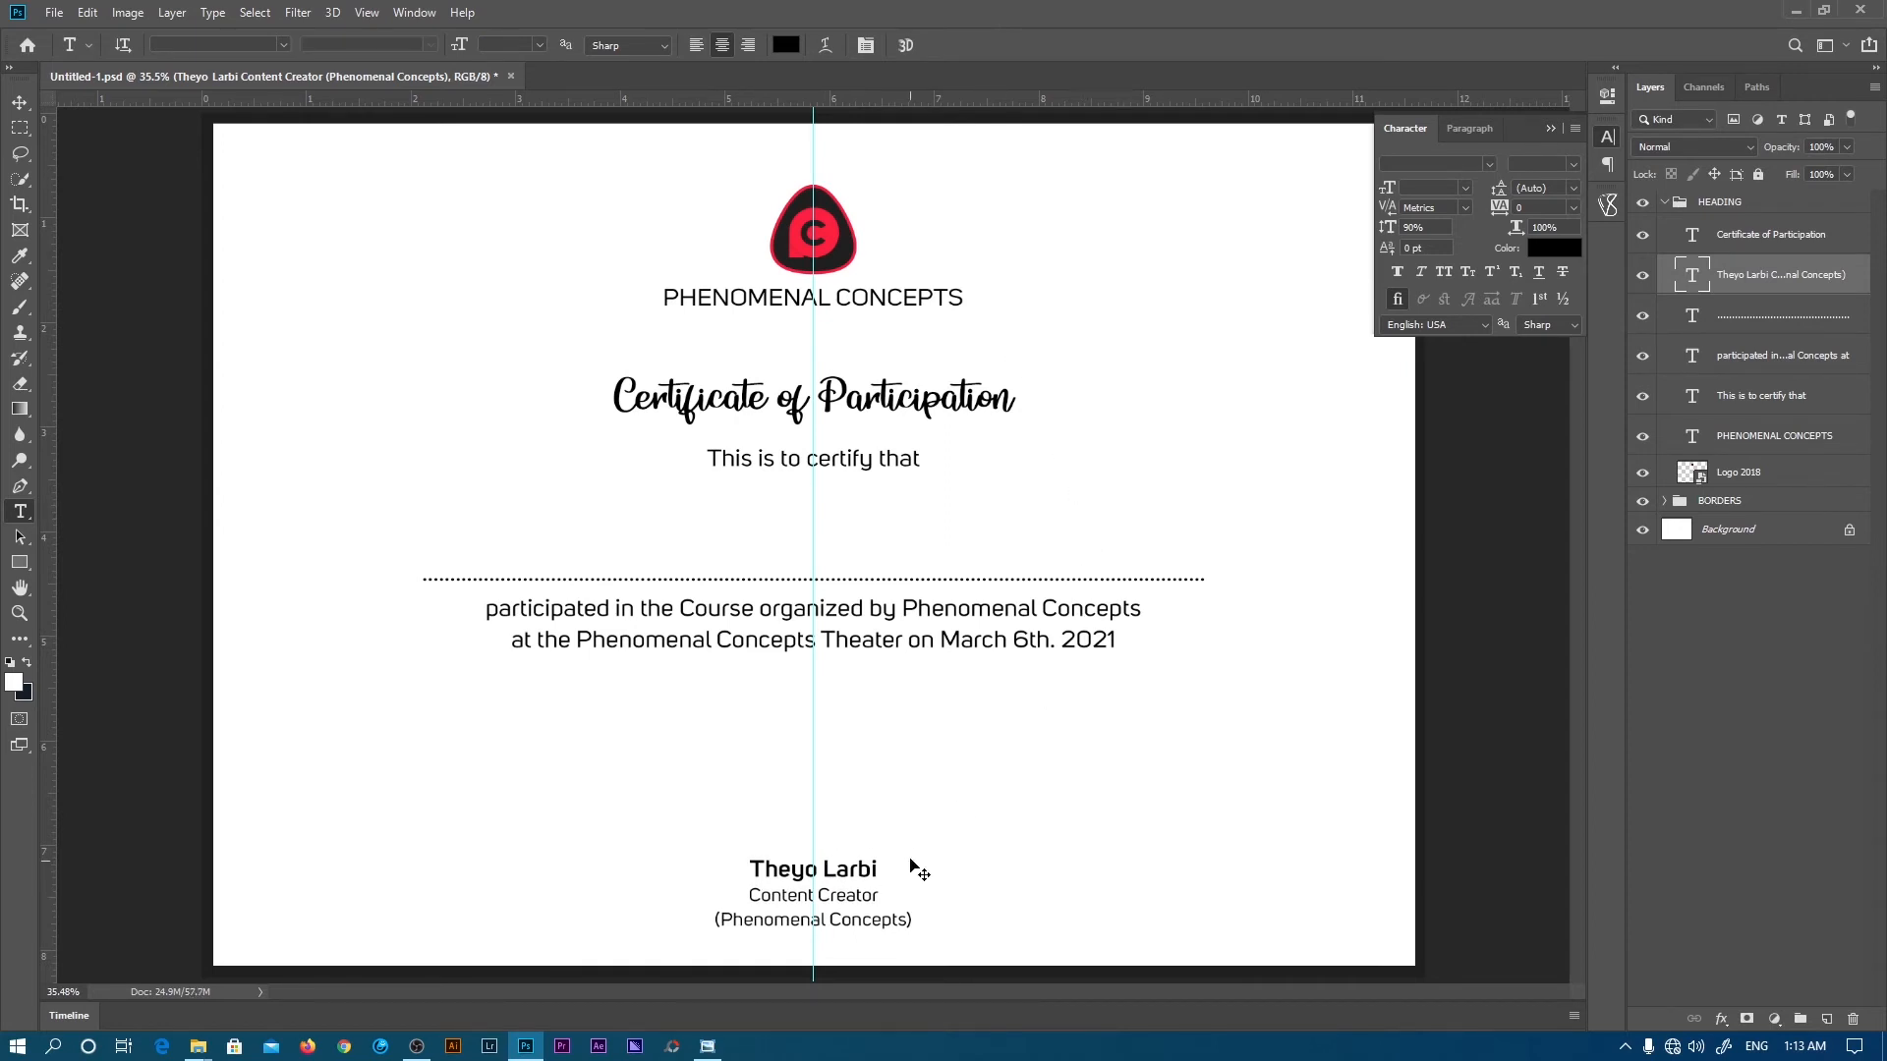
- Duplicate the signature block twice with Ctrl+J and drag one copy to the bottom left
{"action": "key", "text": "ctrl+j"}
{"action": "key", "text": "ctrl+j"}
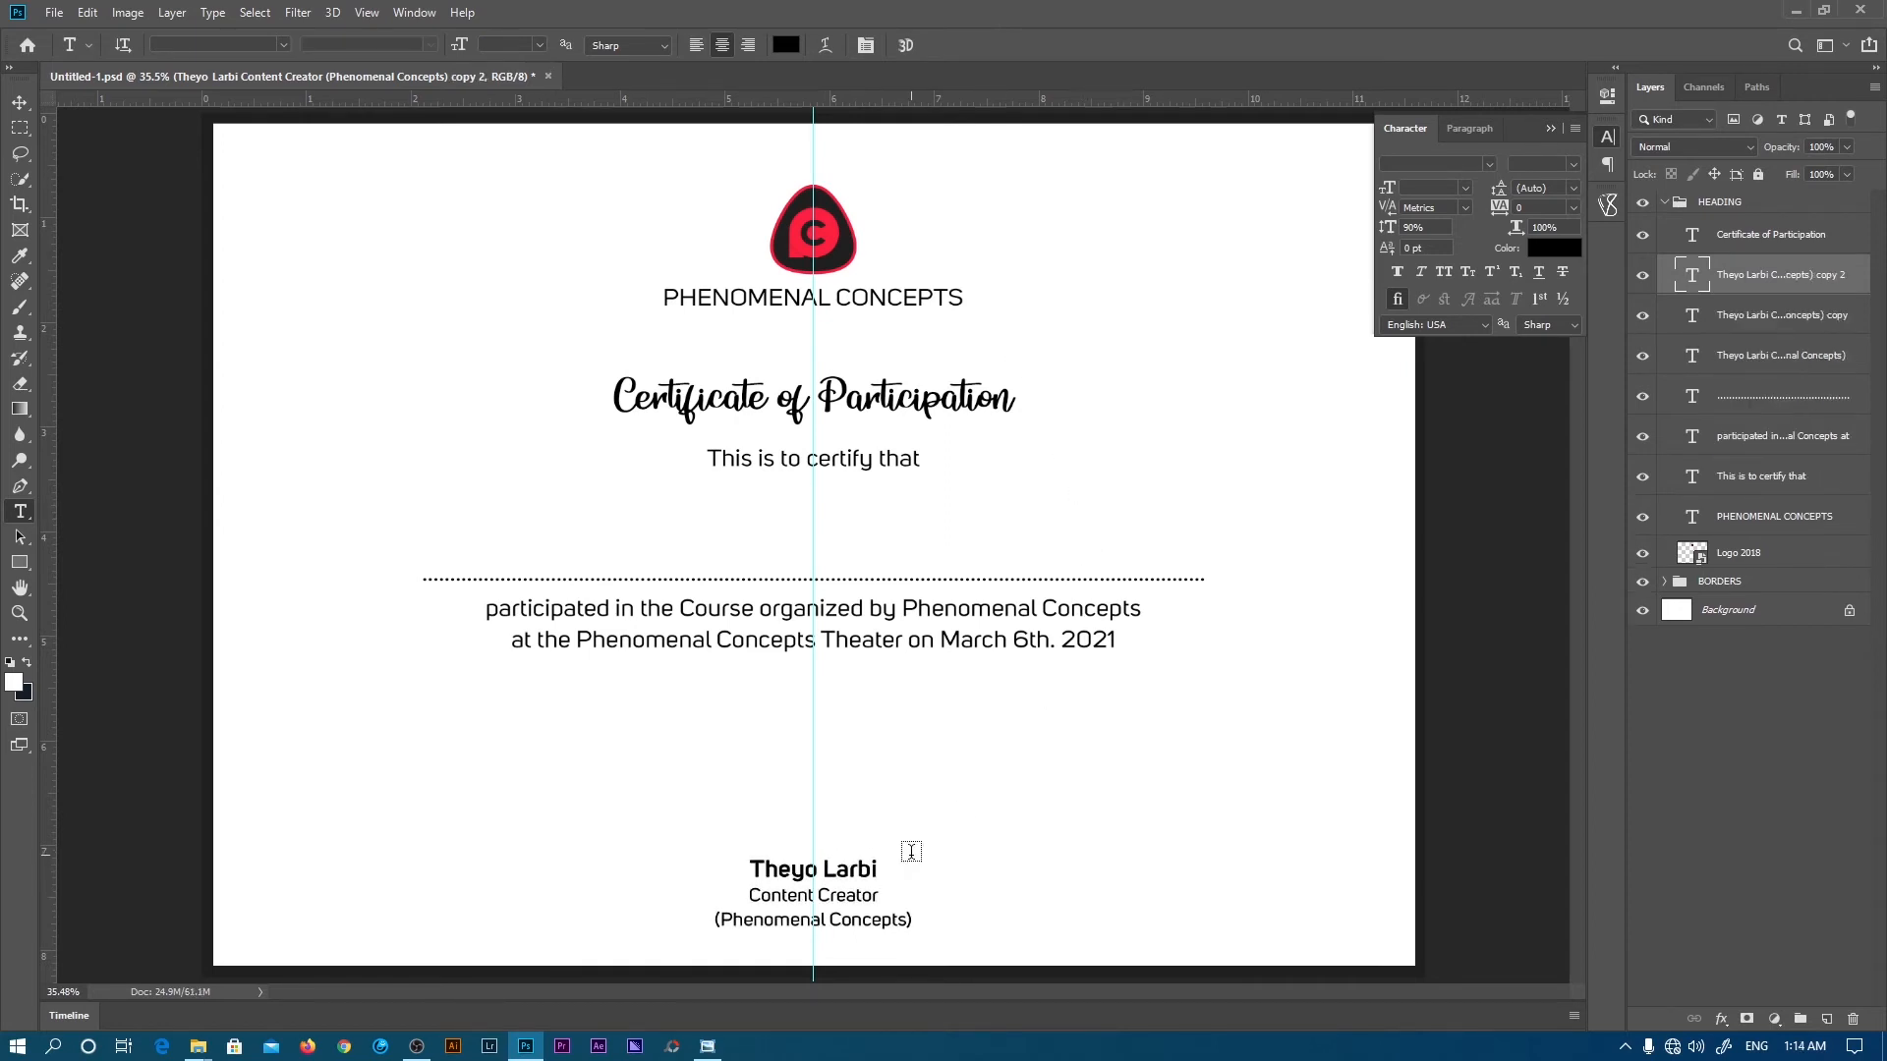
{"action": "key", "text": "v"}
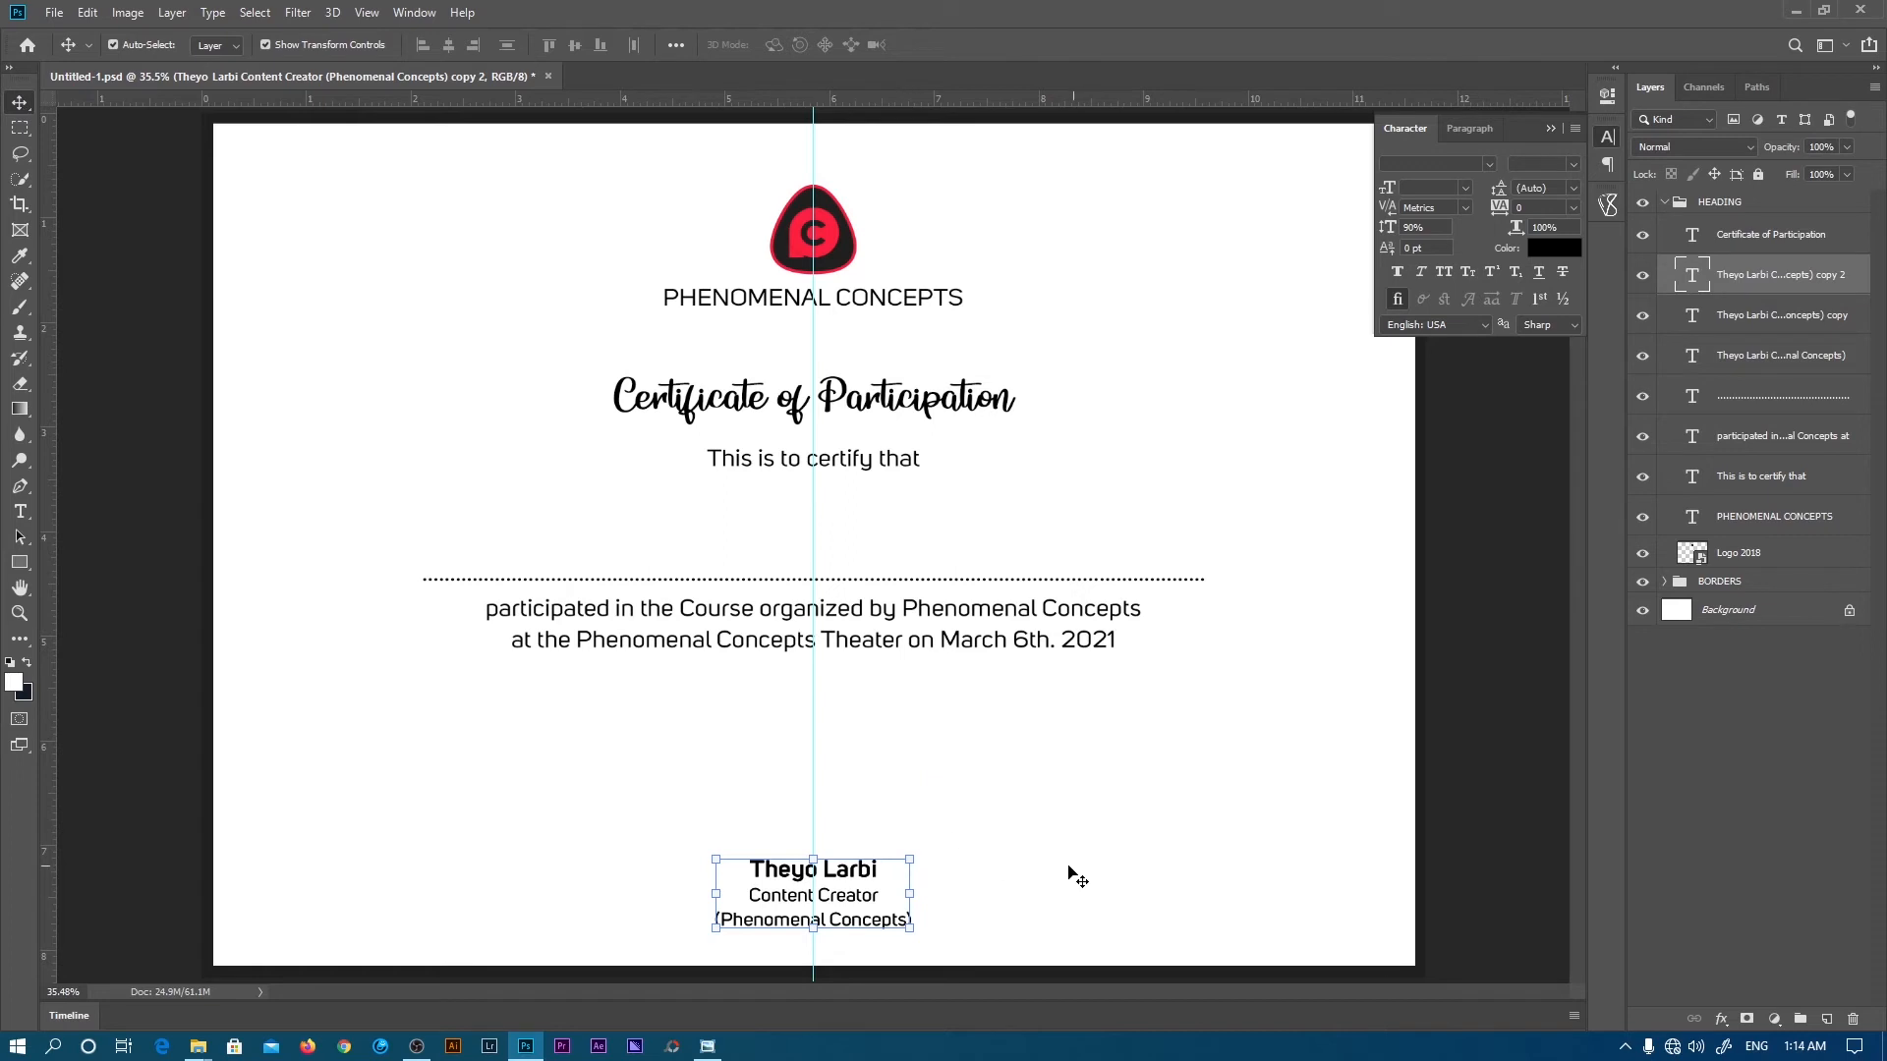
{"action": "key", "text": "ctrl"}
{"action": "key", "text": "ctrl"}
{"action": "key", "text": "ctrl"}
{"action": "left_click_drag", "start_coordinate": [1022, 896], "coordinate": [622, 896]}
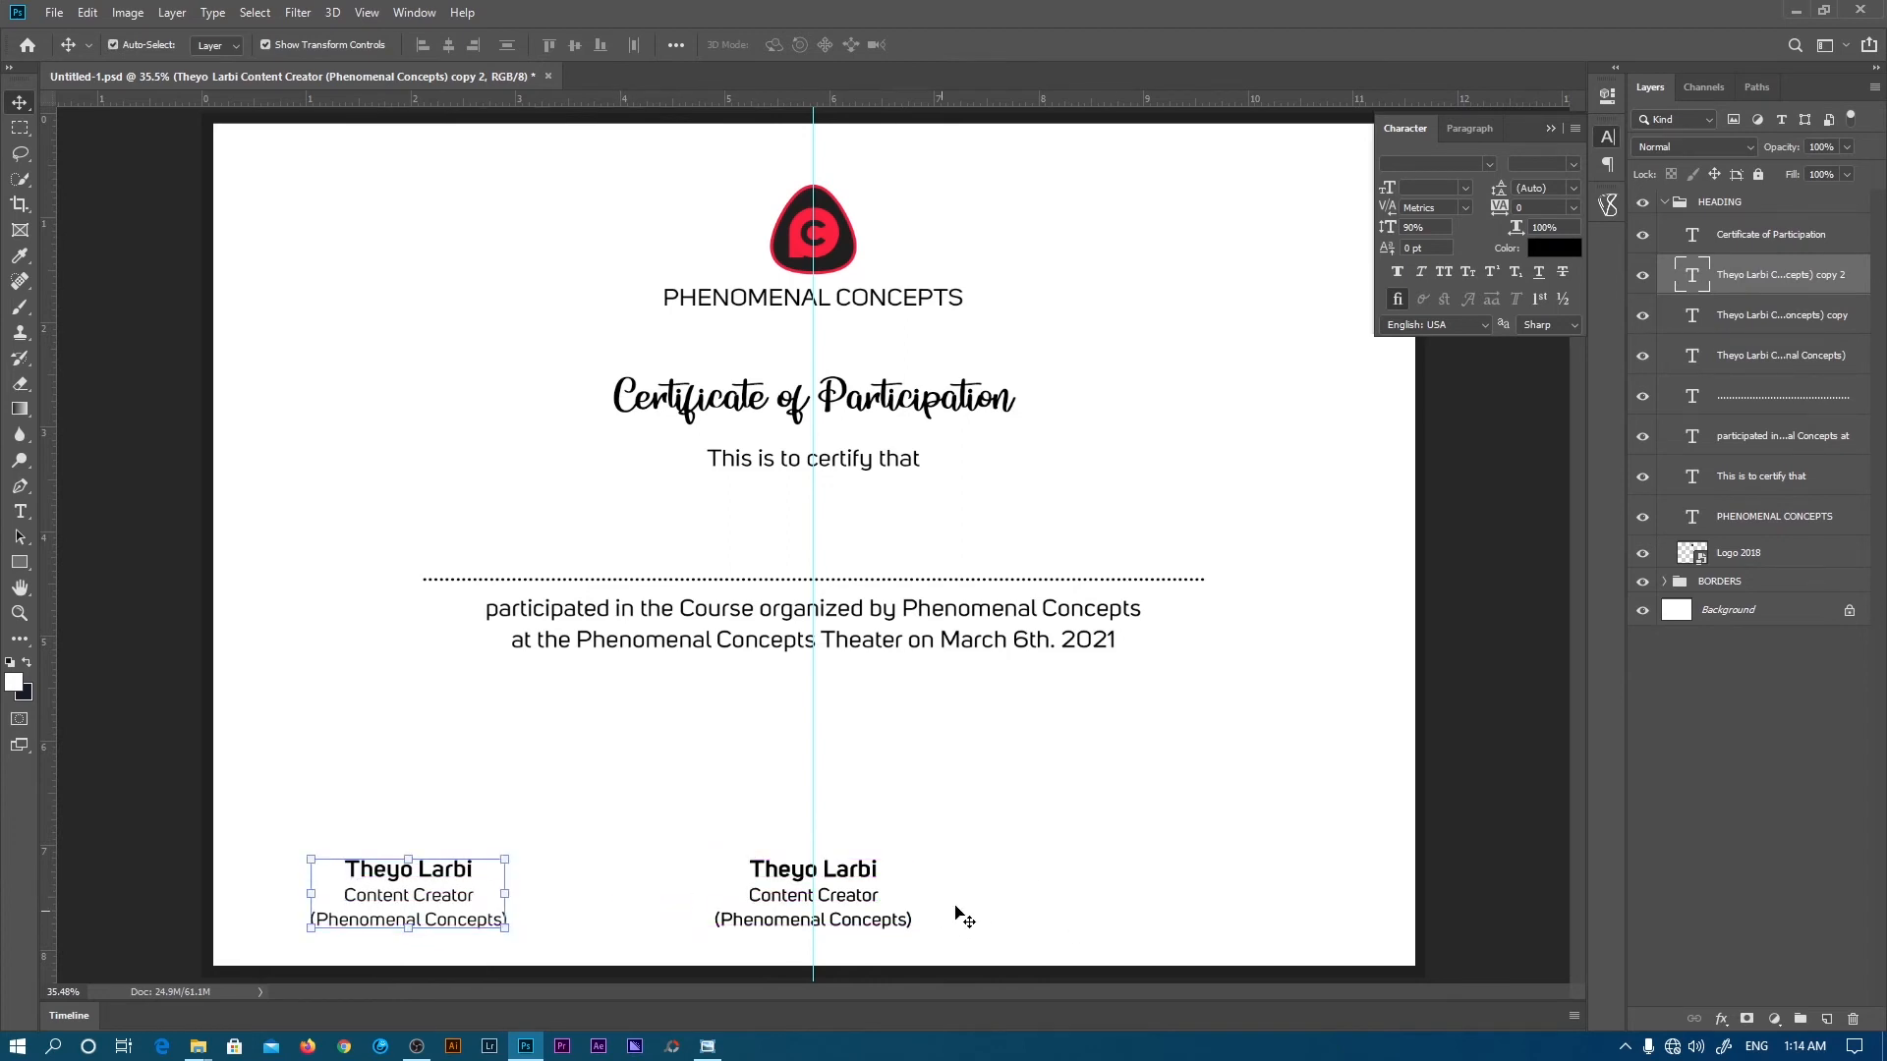
- Drag the other signature copy to the bottom right of the certificate
{"action": "left_click", "coordinate": [1719, 328]}
{"action": "key", "text": "ctrl"}
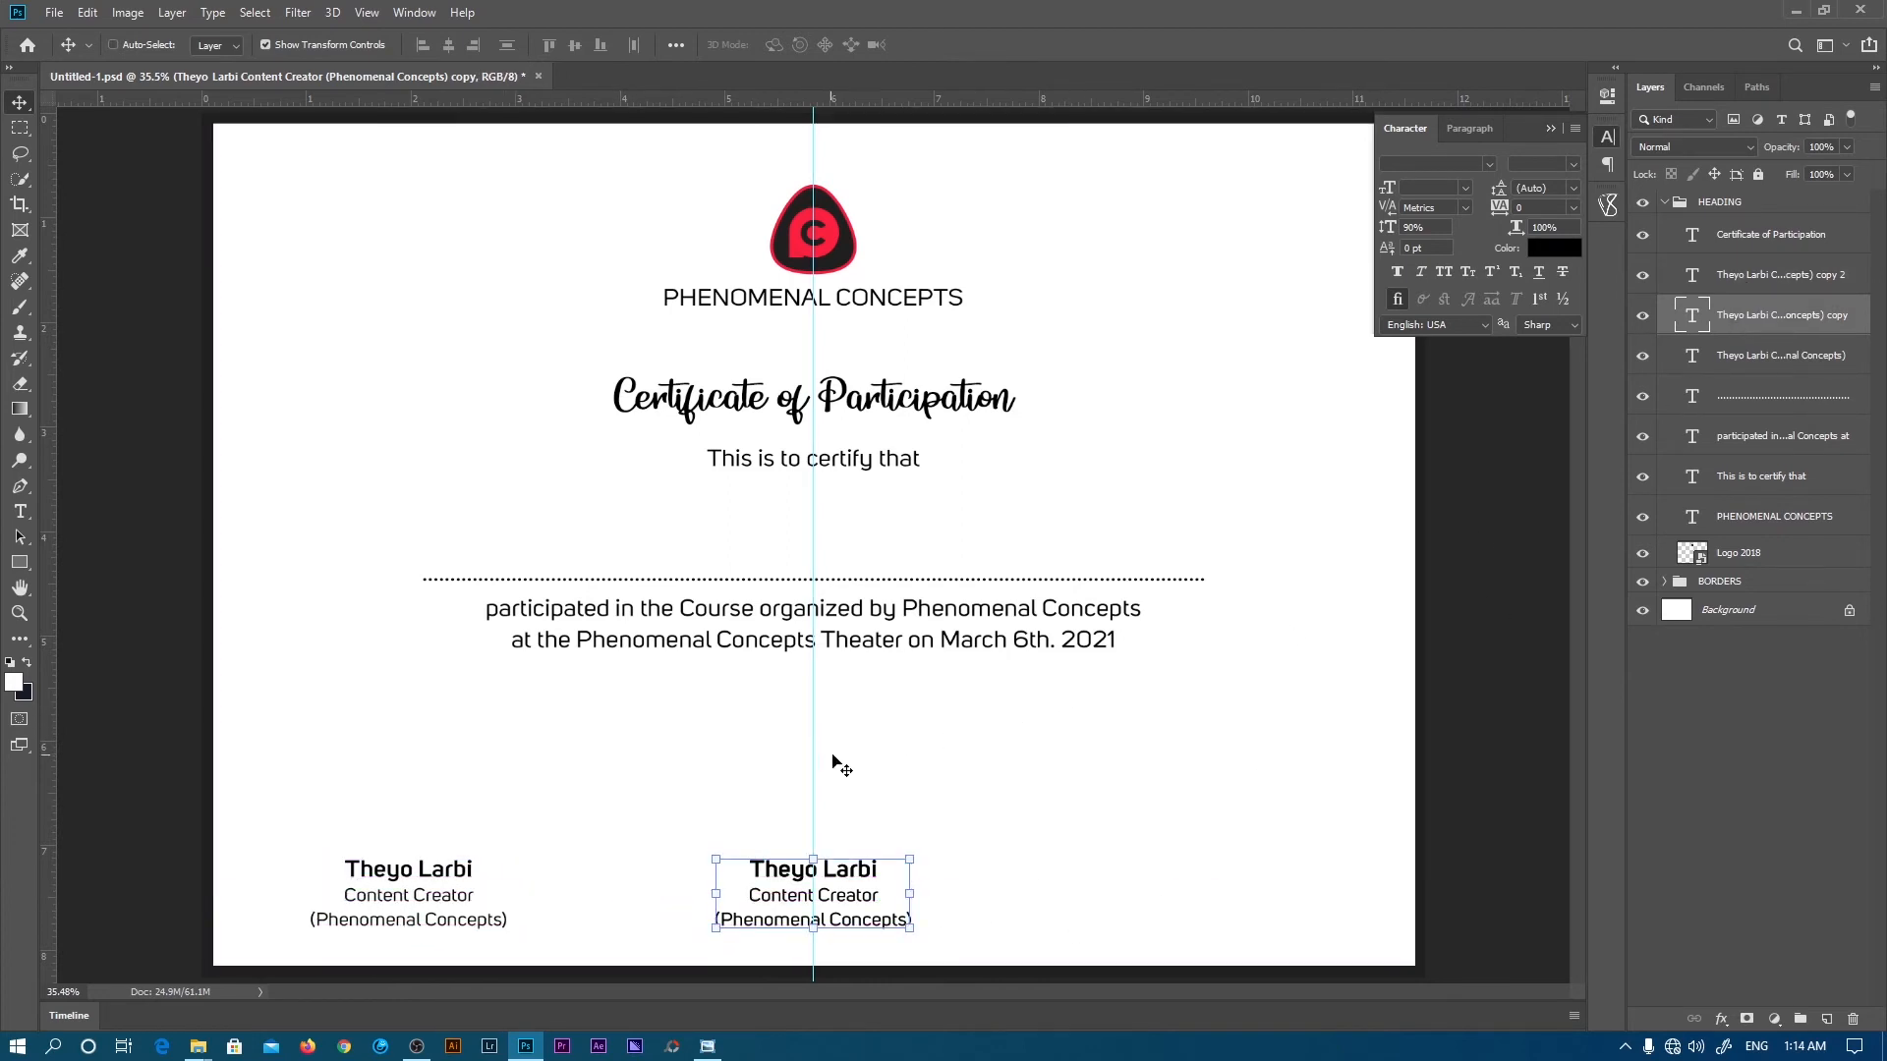
{"action": "left_click_drag", "start_coordinate": [842, 762], "coordinate": [1235, 758]}
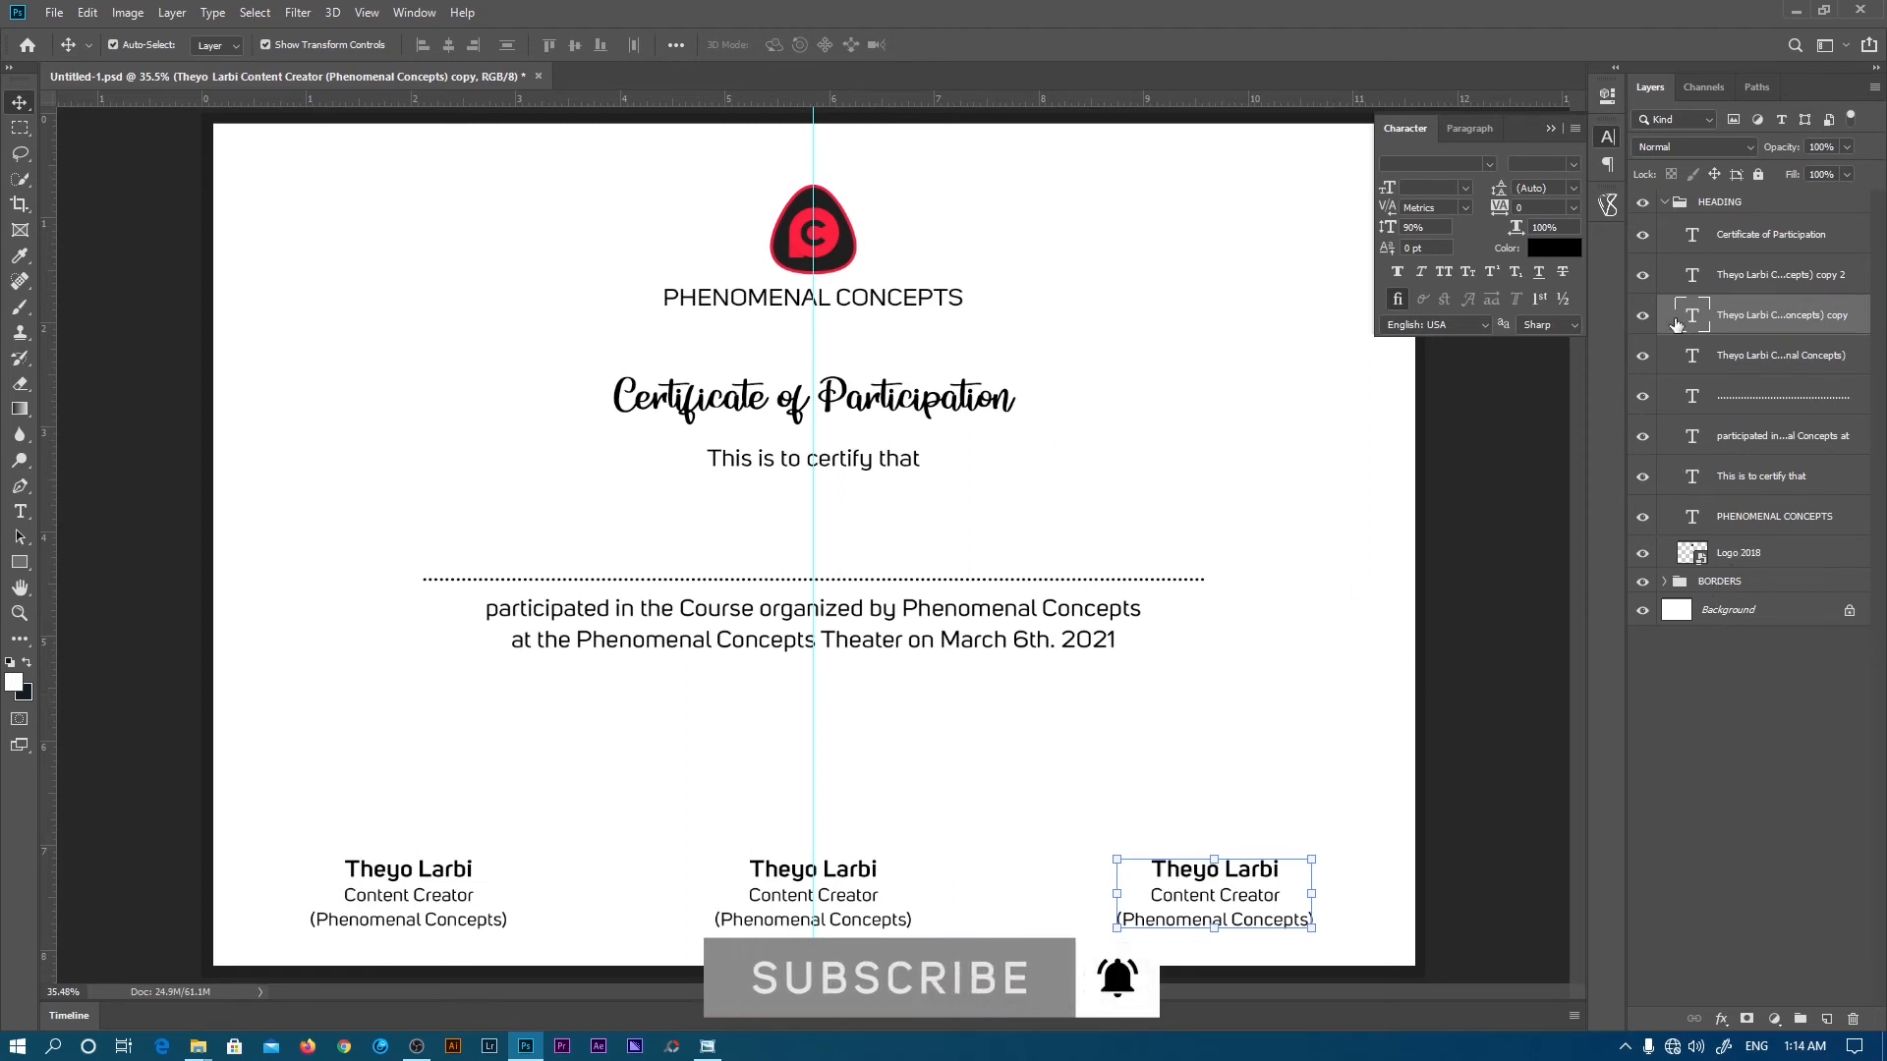
- Collapse the HEADING group and expand the BORDERS group to reach its rectangle layers
{"action": "left_click", "coordinate": [1680, 202]}
{"action": "left_click", "coordinate": [1664, 201]}
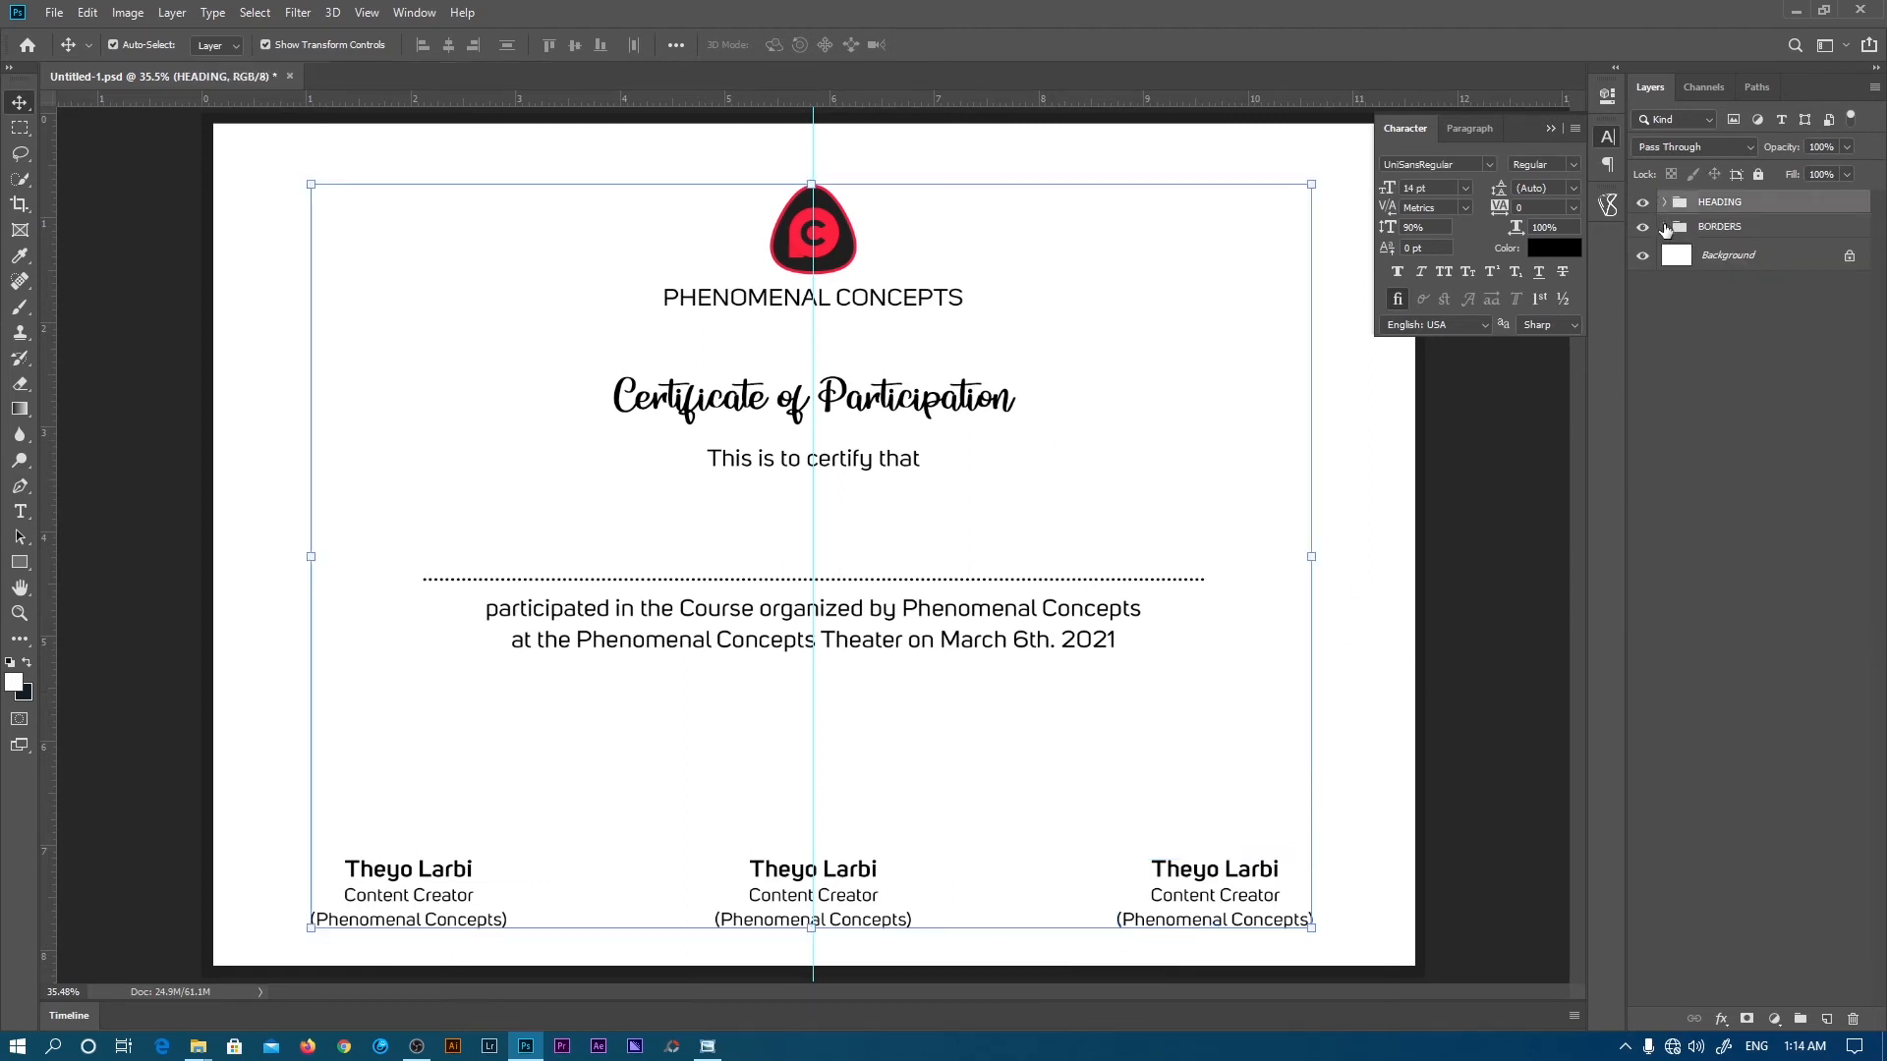
{"action": "left_click", "coordinate": [1664, 227]}
{"action": "key", "text": "z"}
{"action": "left_click_drag", "start_coordinate": [1447, 851], "coordinate": [1199, 684]}
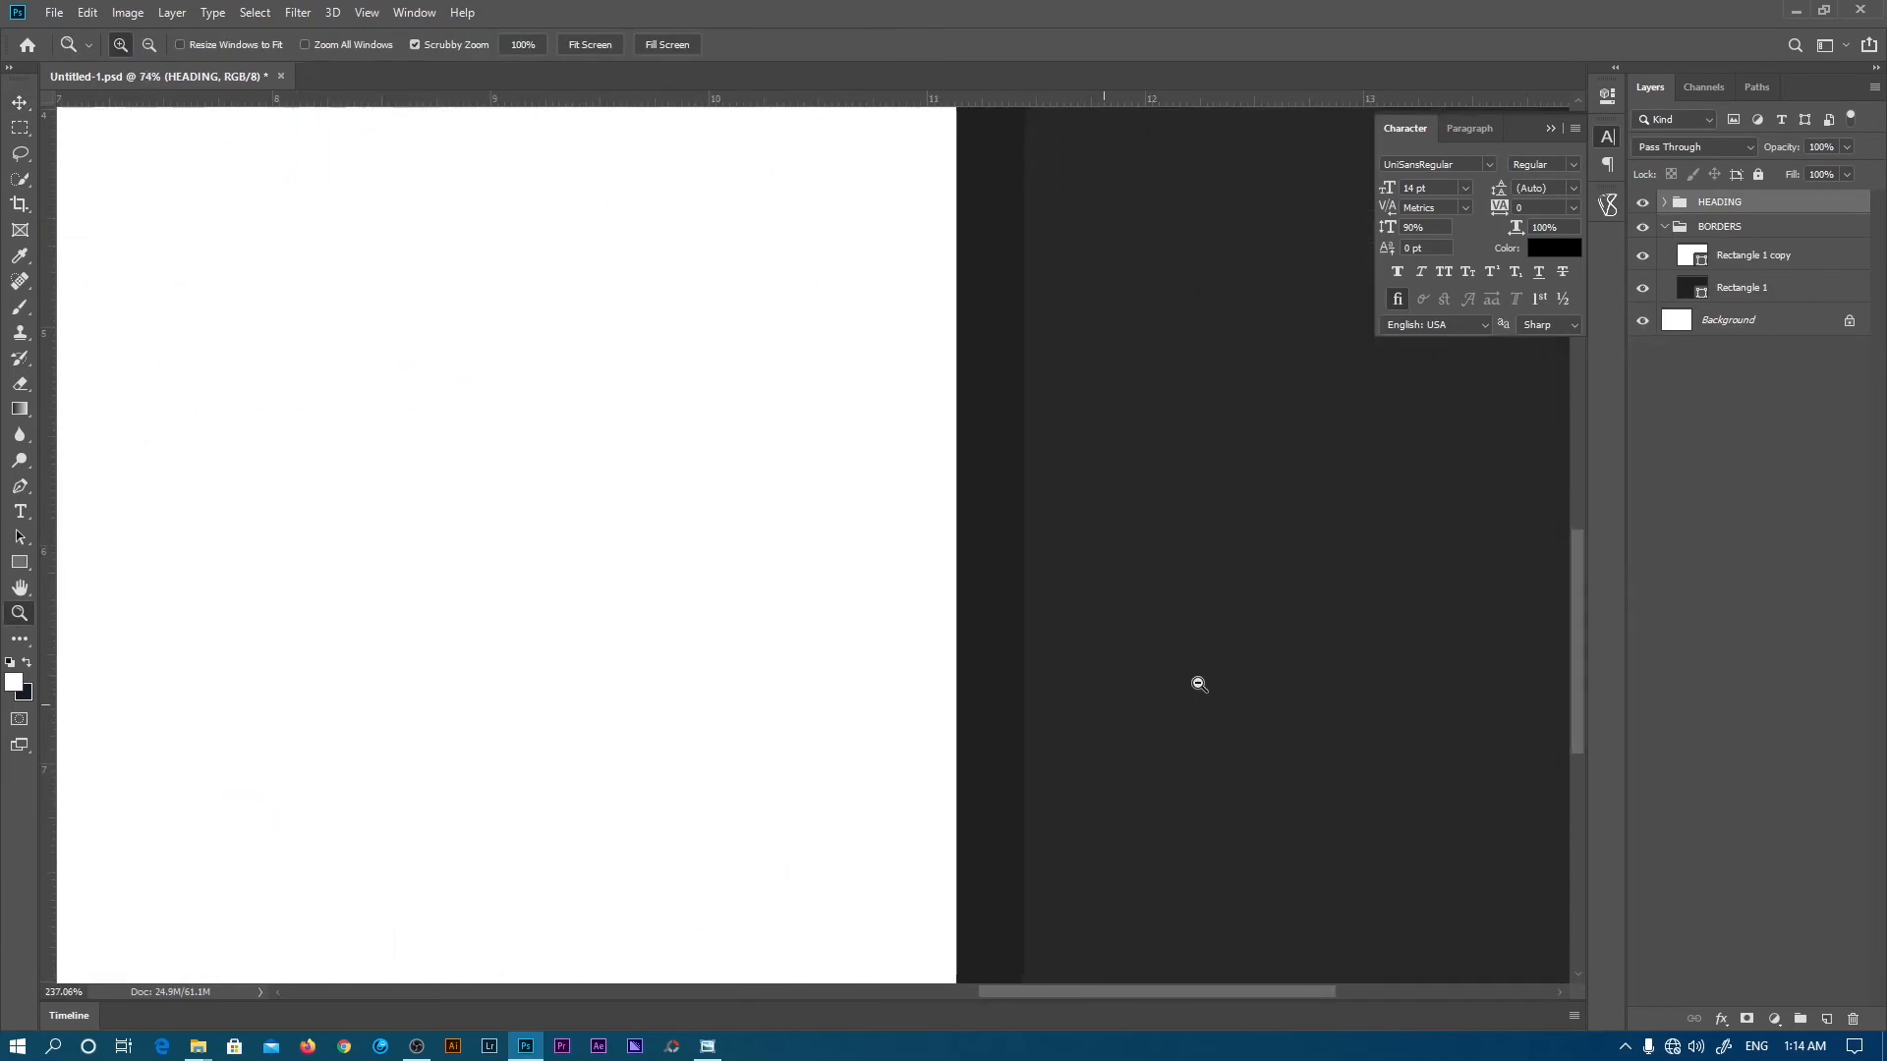
{"action": "left_click", "coordinate": [588, 46]}
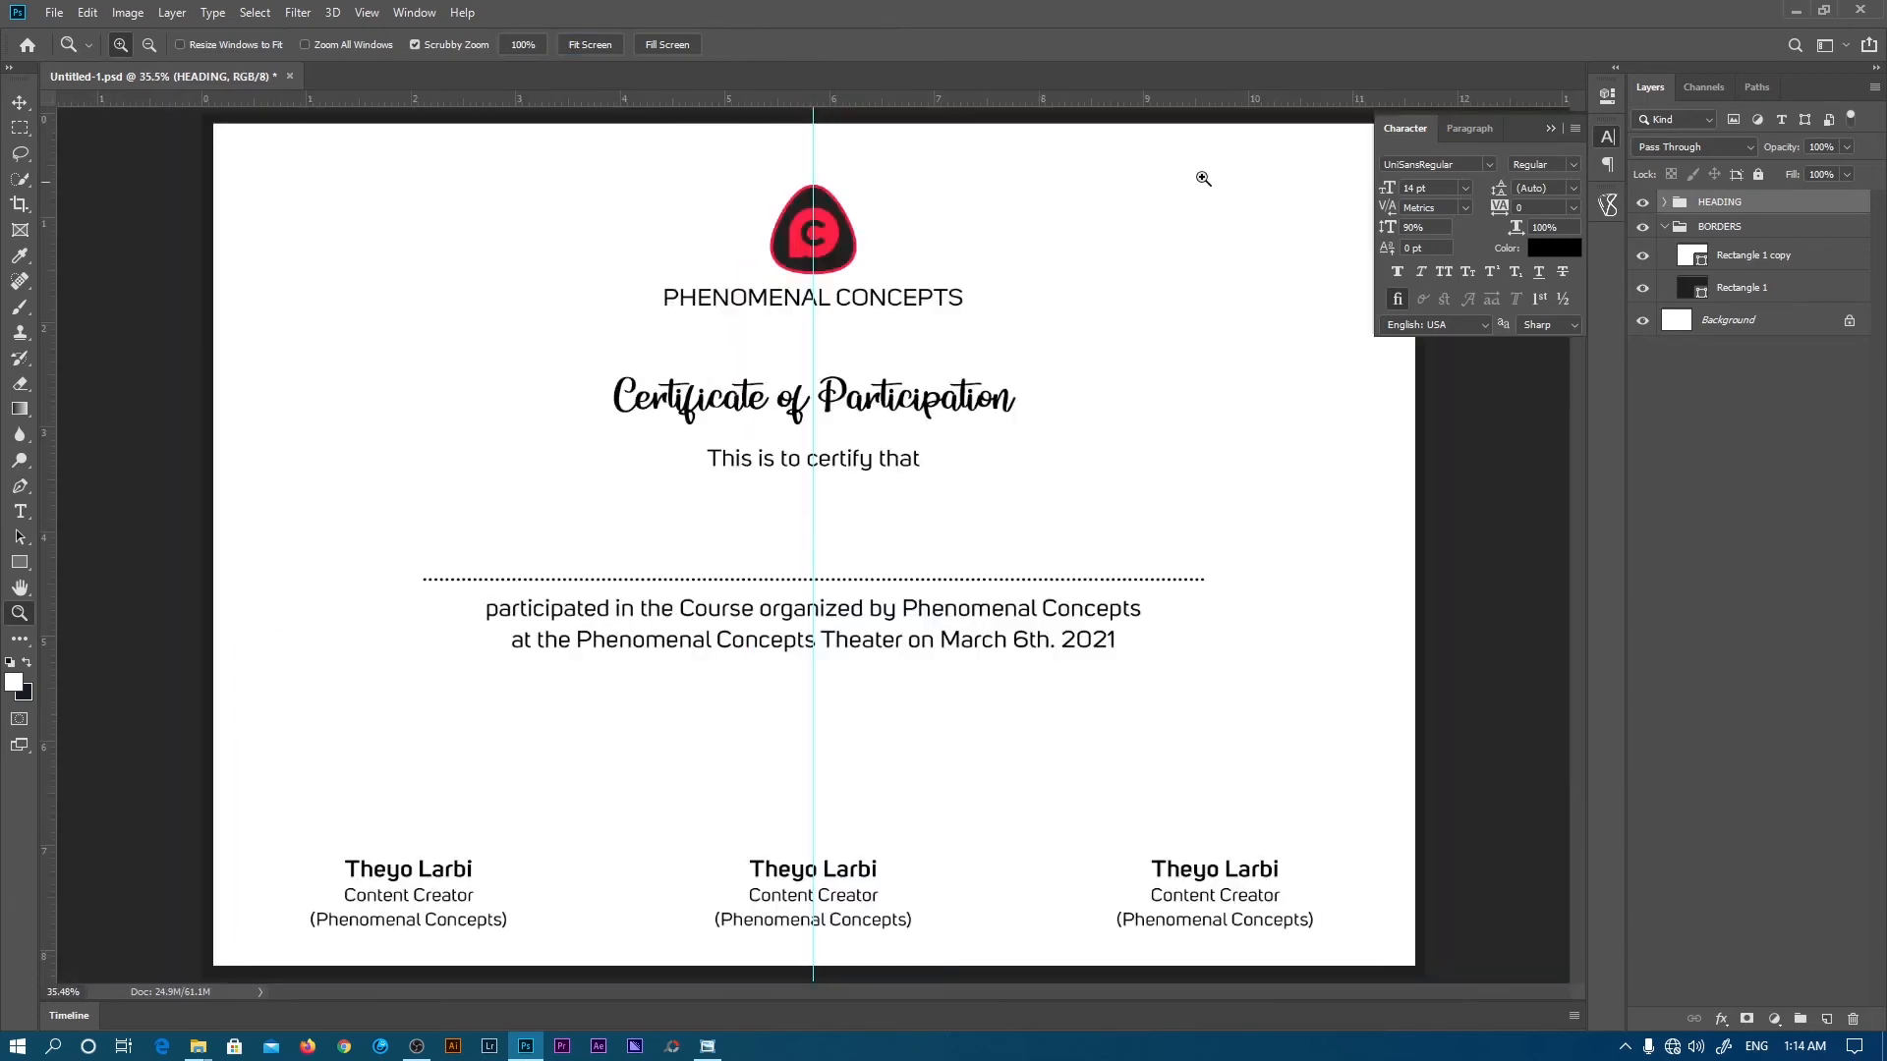
- Scale the white Rectangle 1 copy to about 97.6% around its centre, revealing a thin dark border
{"action": "left_click", "coordinate": [1741, 253]}
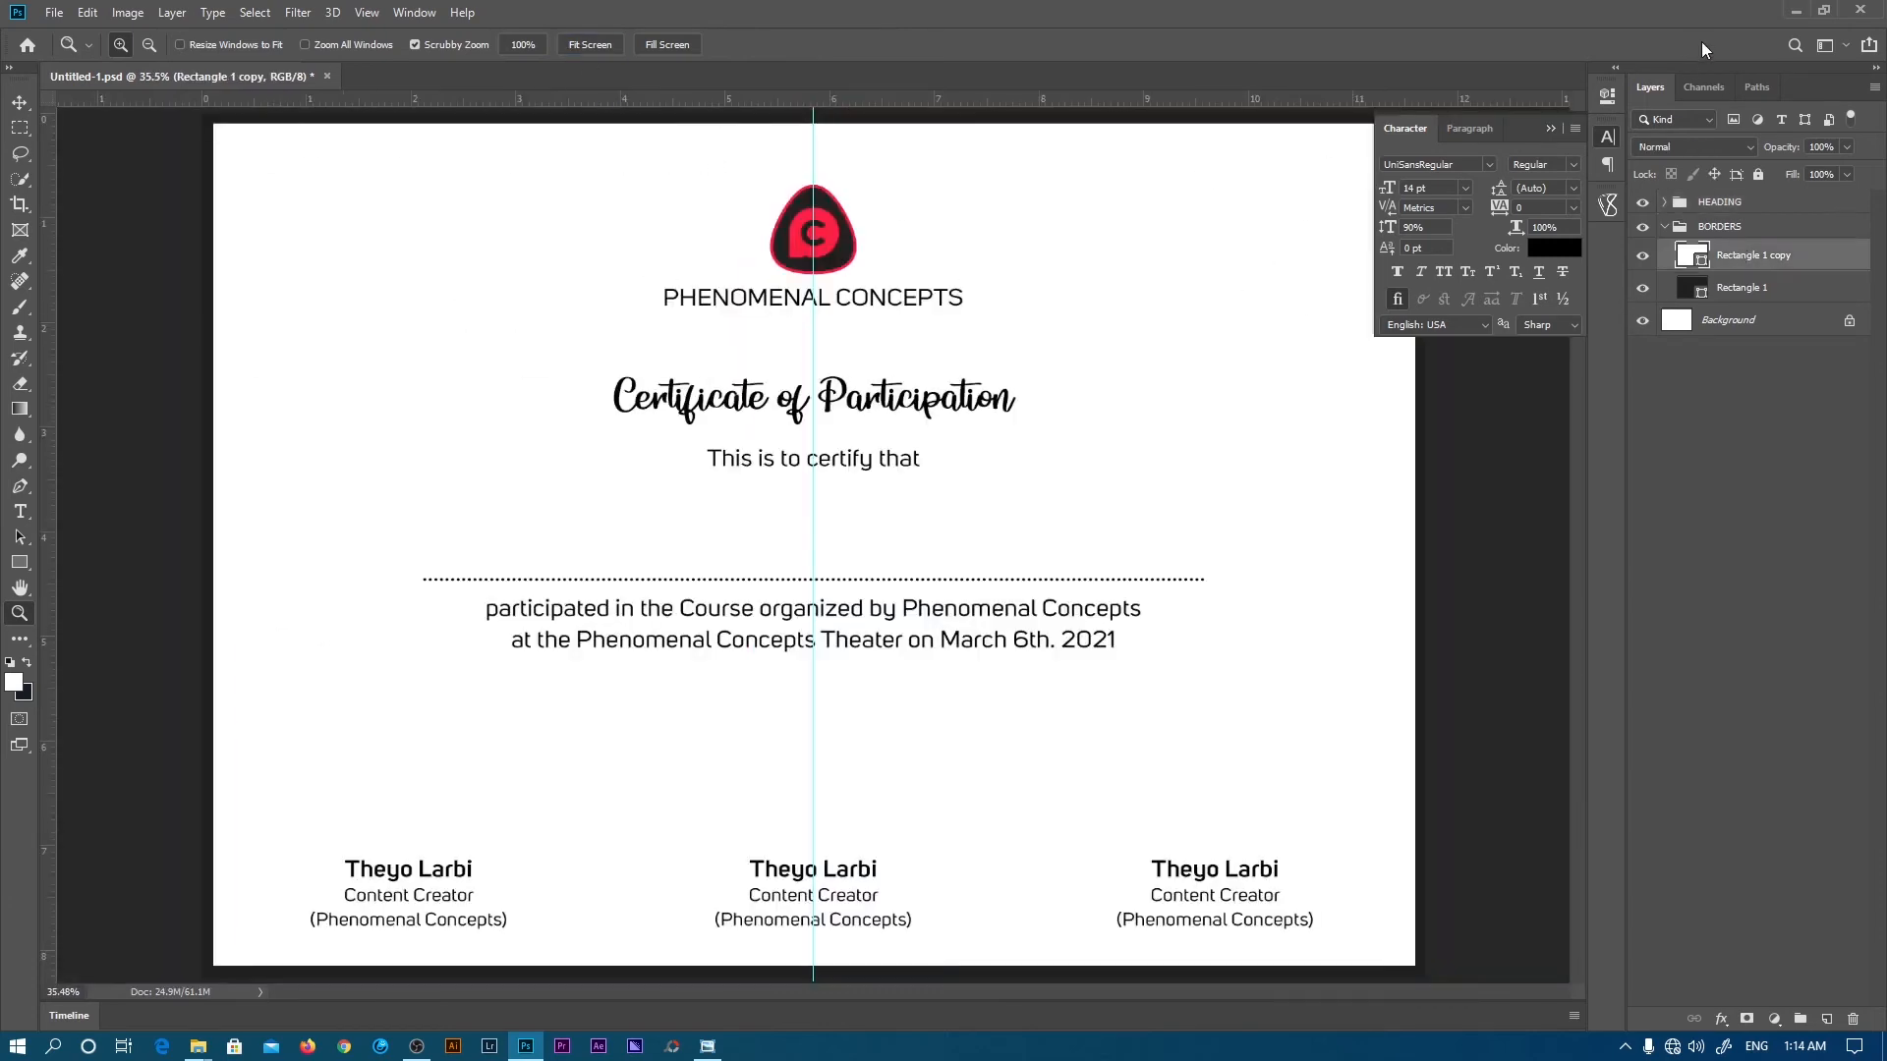
{"action": "left_click", "coordinate": [1608, 134]}
{"action": "key", "text": "v"}
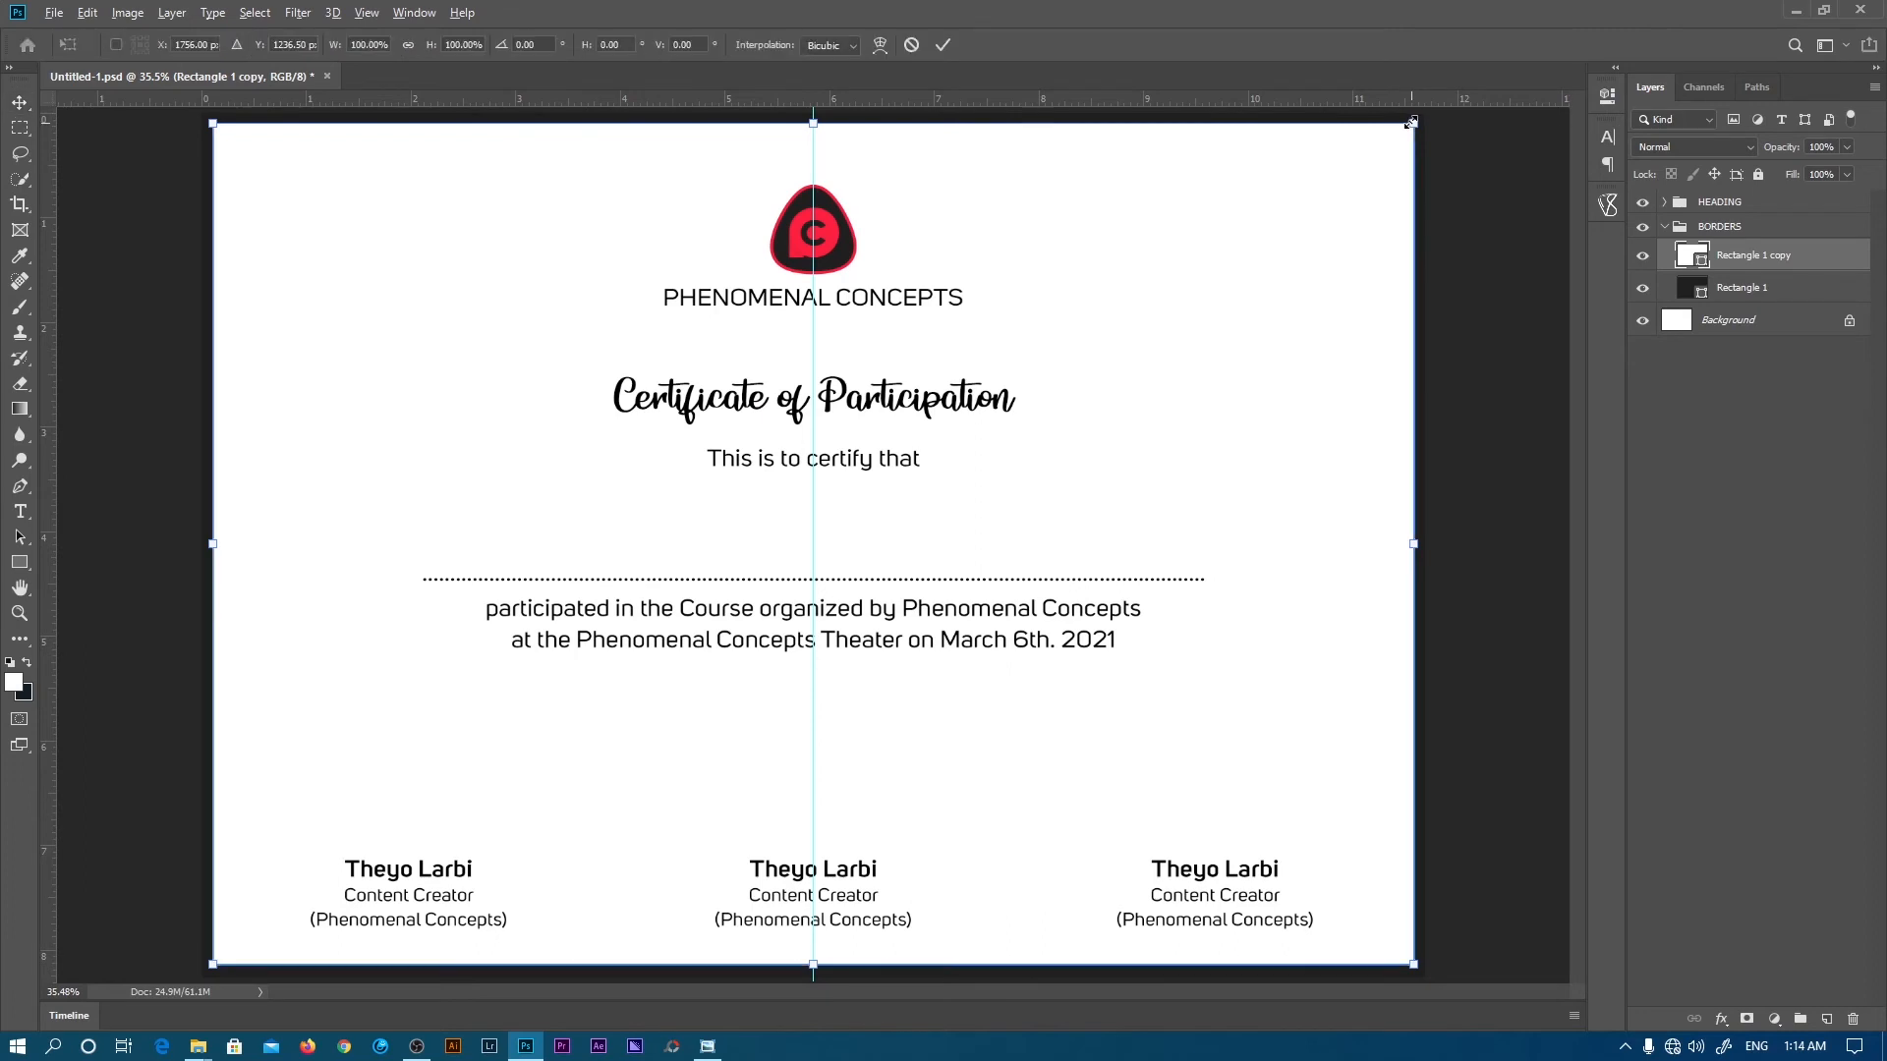
{"action": "left_click_drag", "start_coordinate": [1413, 122], "coordinate": [1396, 132]}
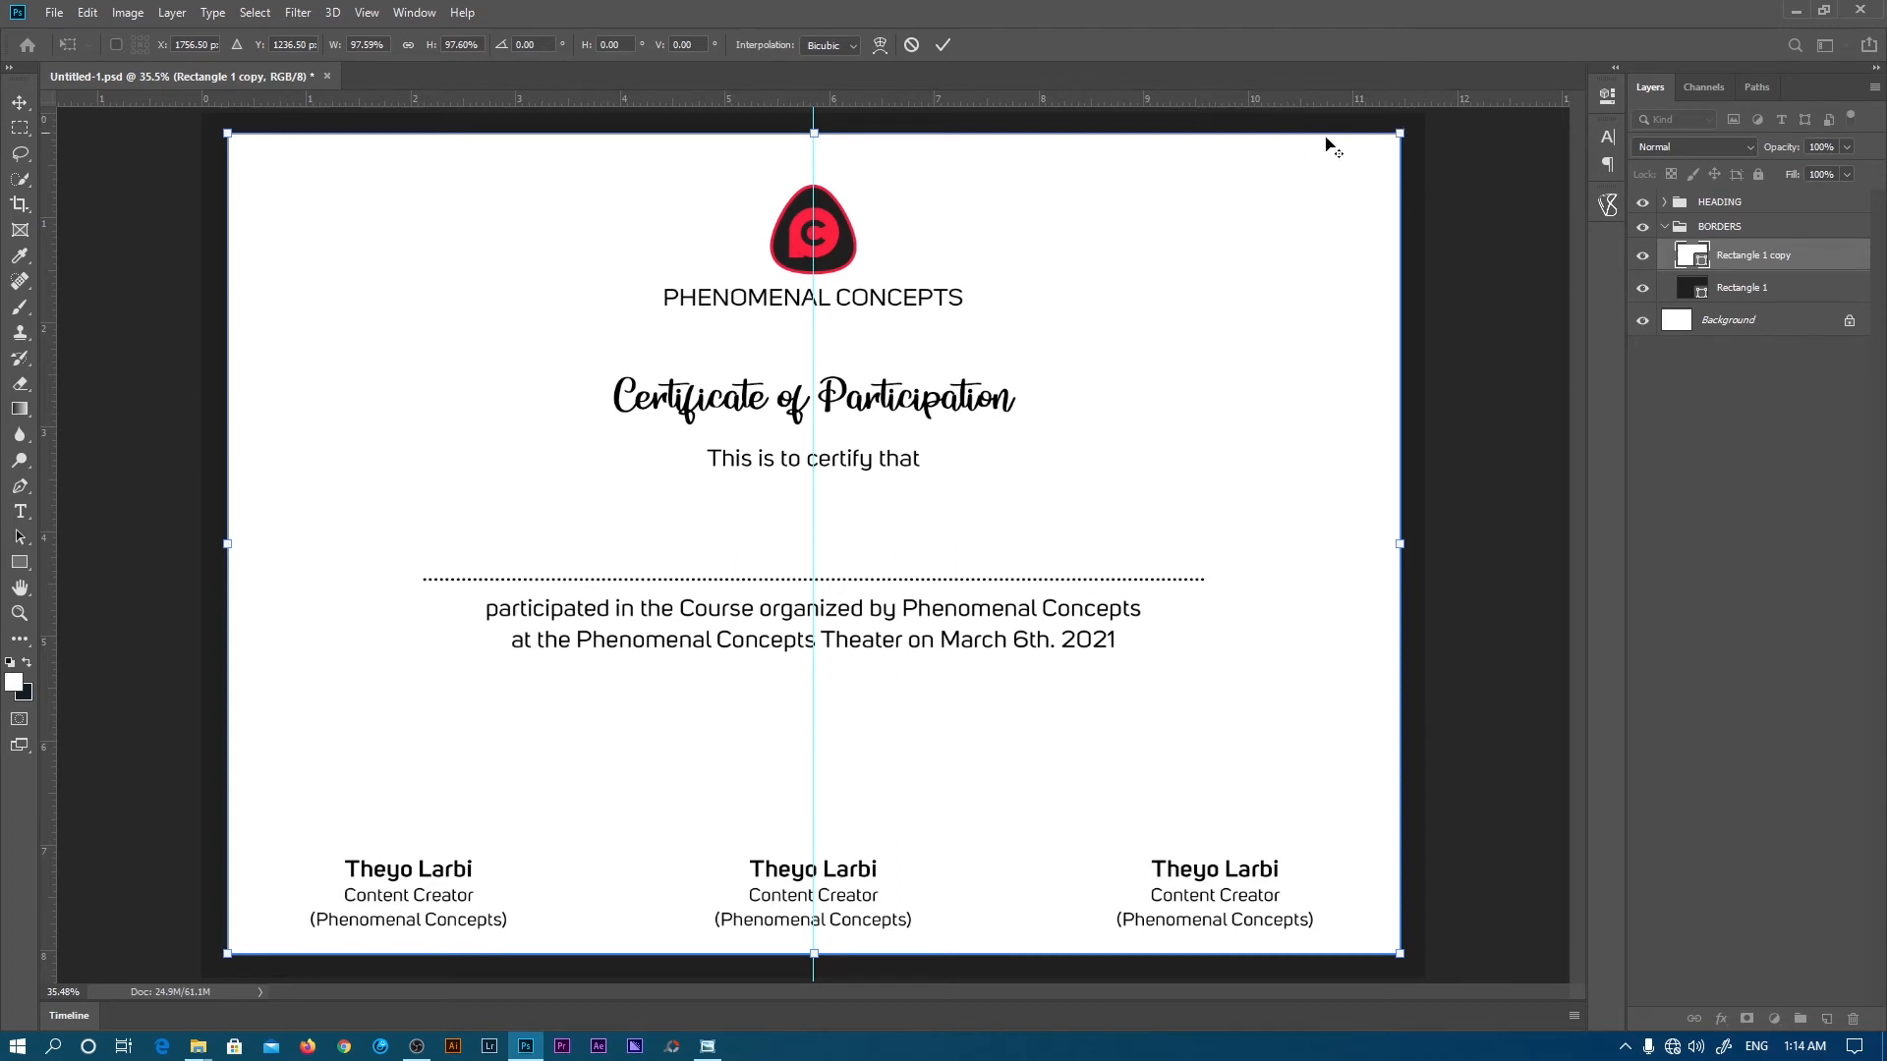
{"action": "left_click", "coordinate": [943, 45]}
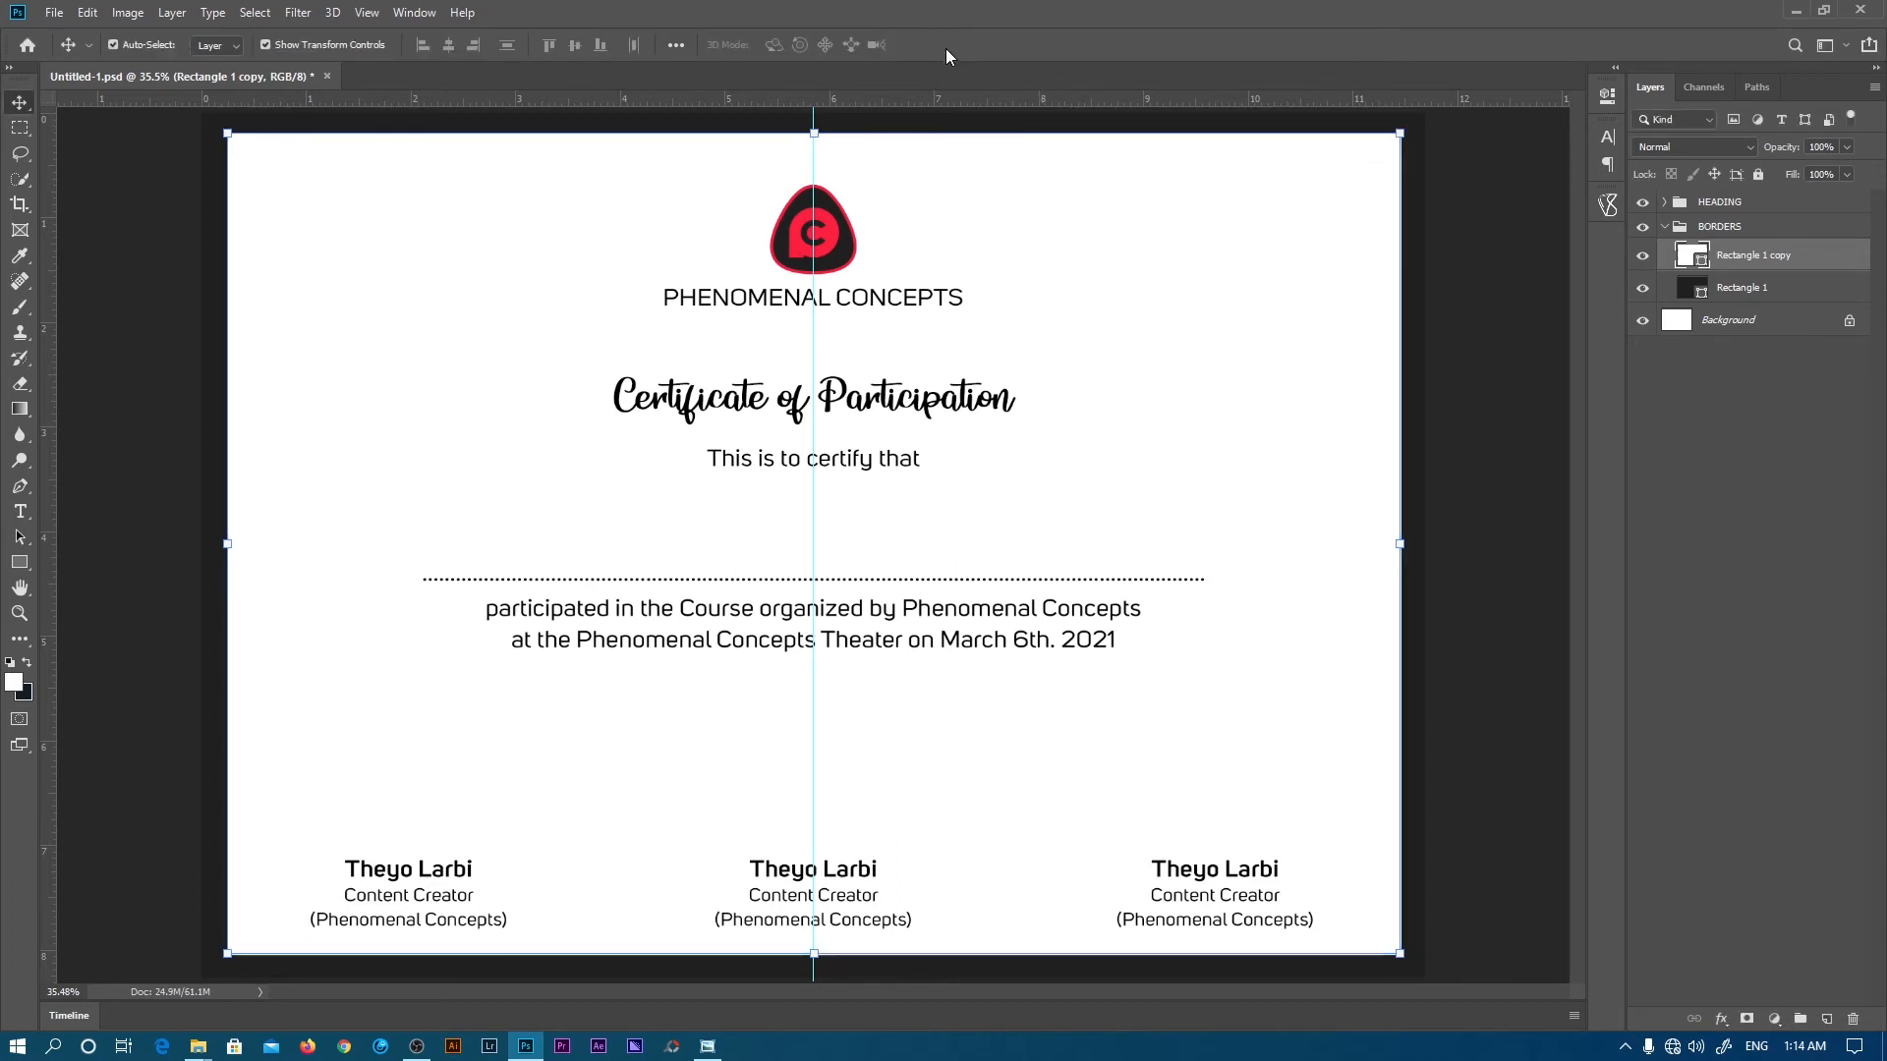
{"action": "left_click", "coordinate": [1683, 499]}
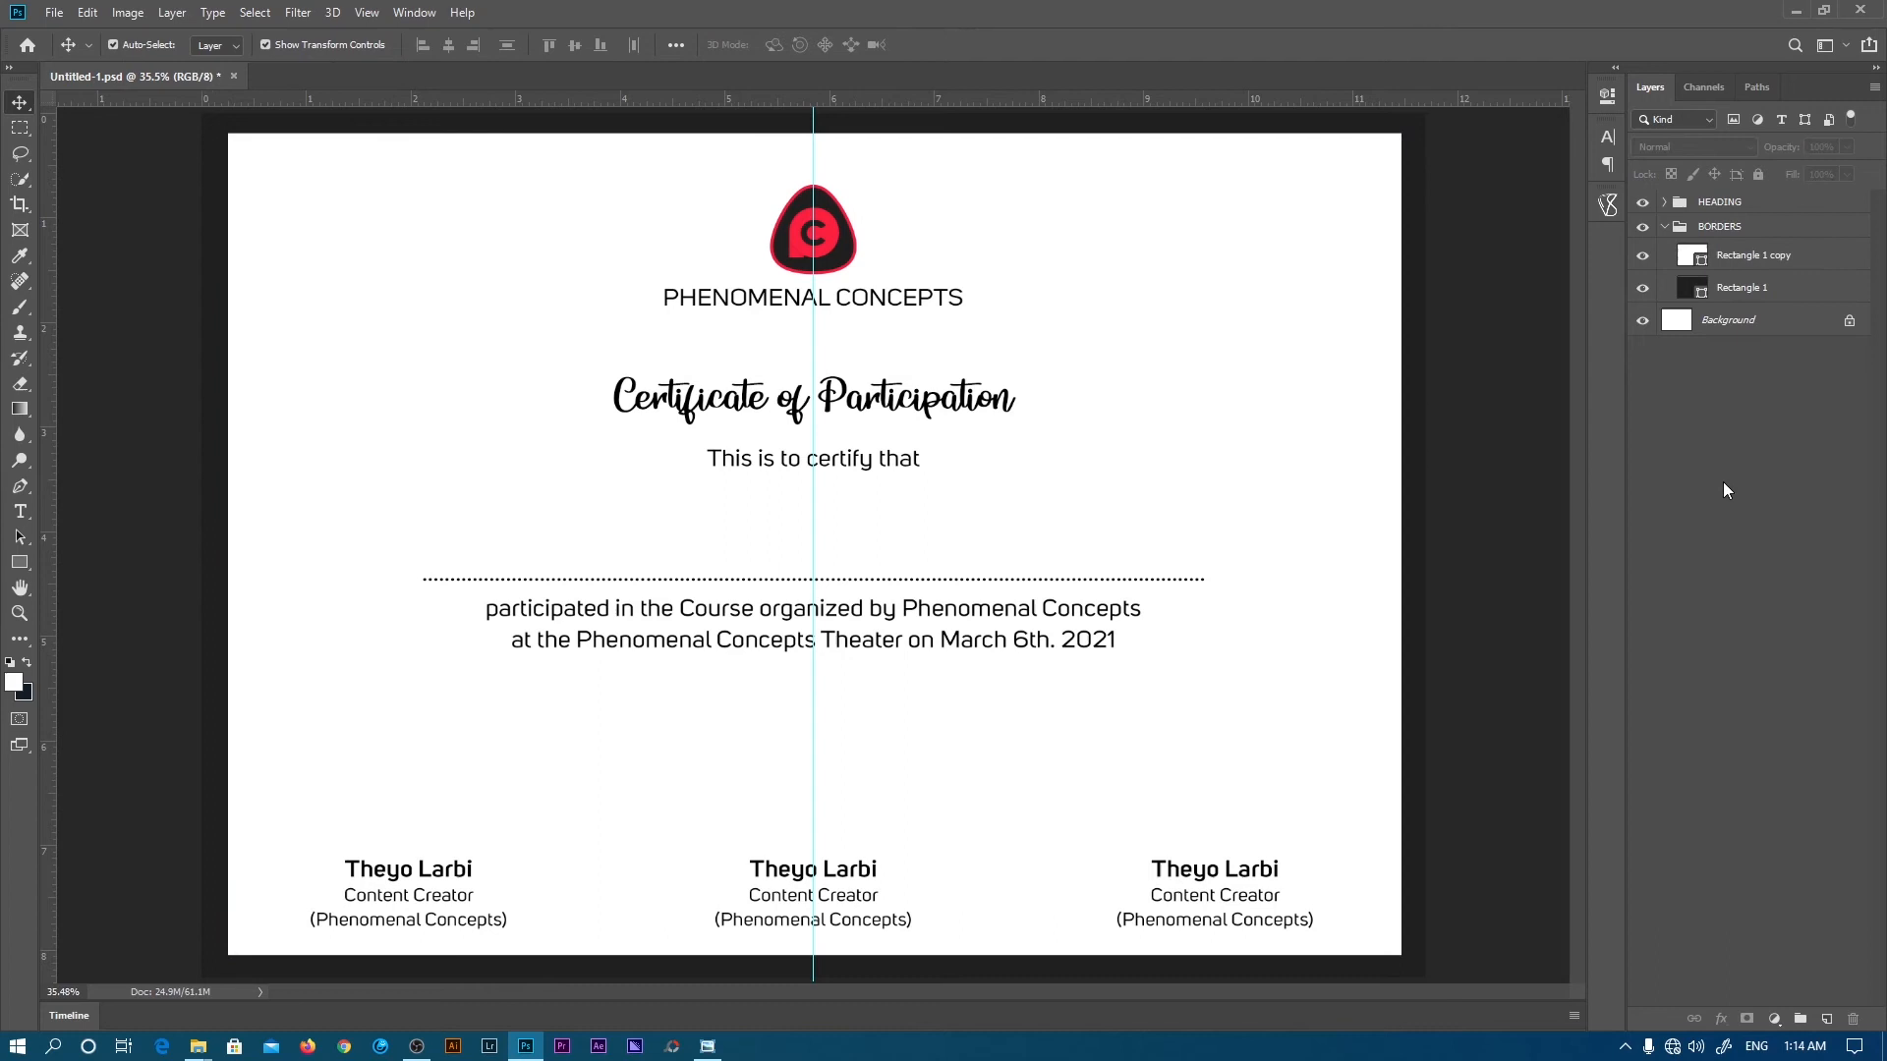
{"action": "left_click", "coordinate": [1663, 228]}
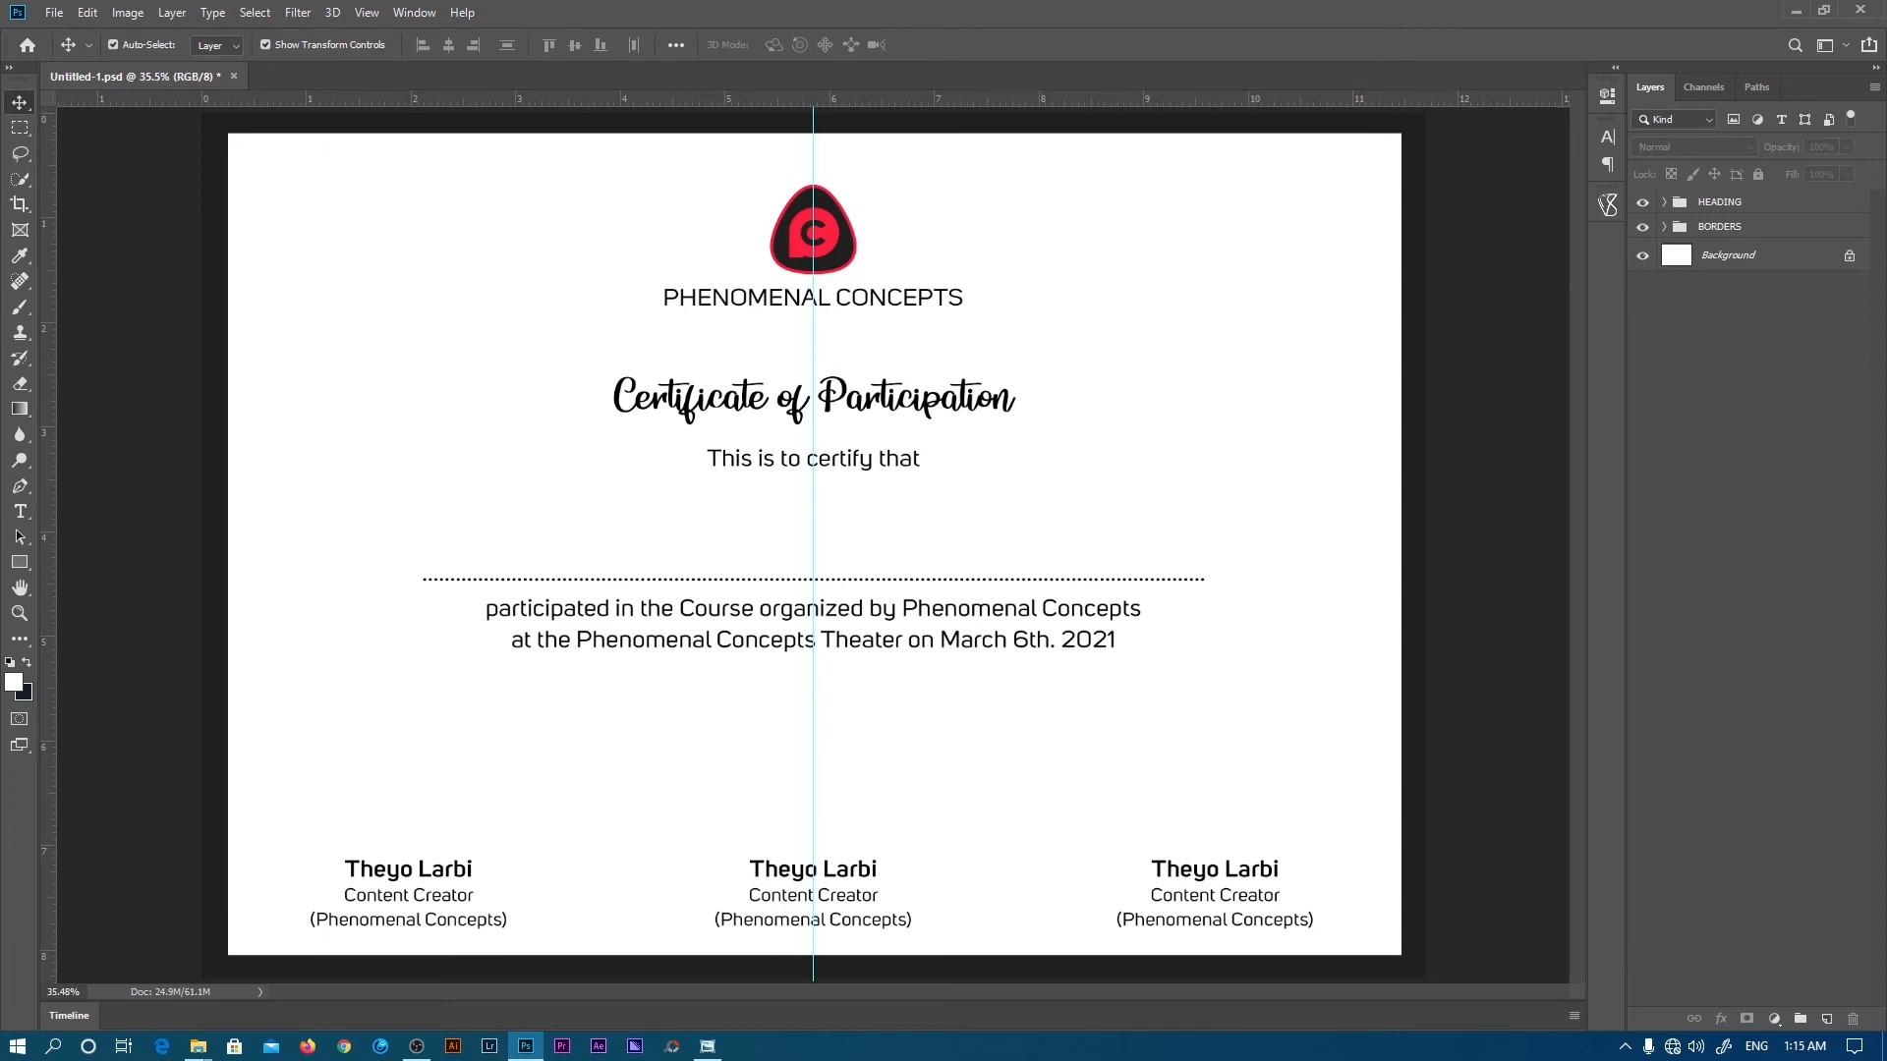
{"action": "key", "text": "alt+Tab"}
{"action": "left_click_drag", "start_coordinate": [927, 1060], "coordinate": [993, 340]}
{"action": "double_click", "coordinate": [987, 334]}
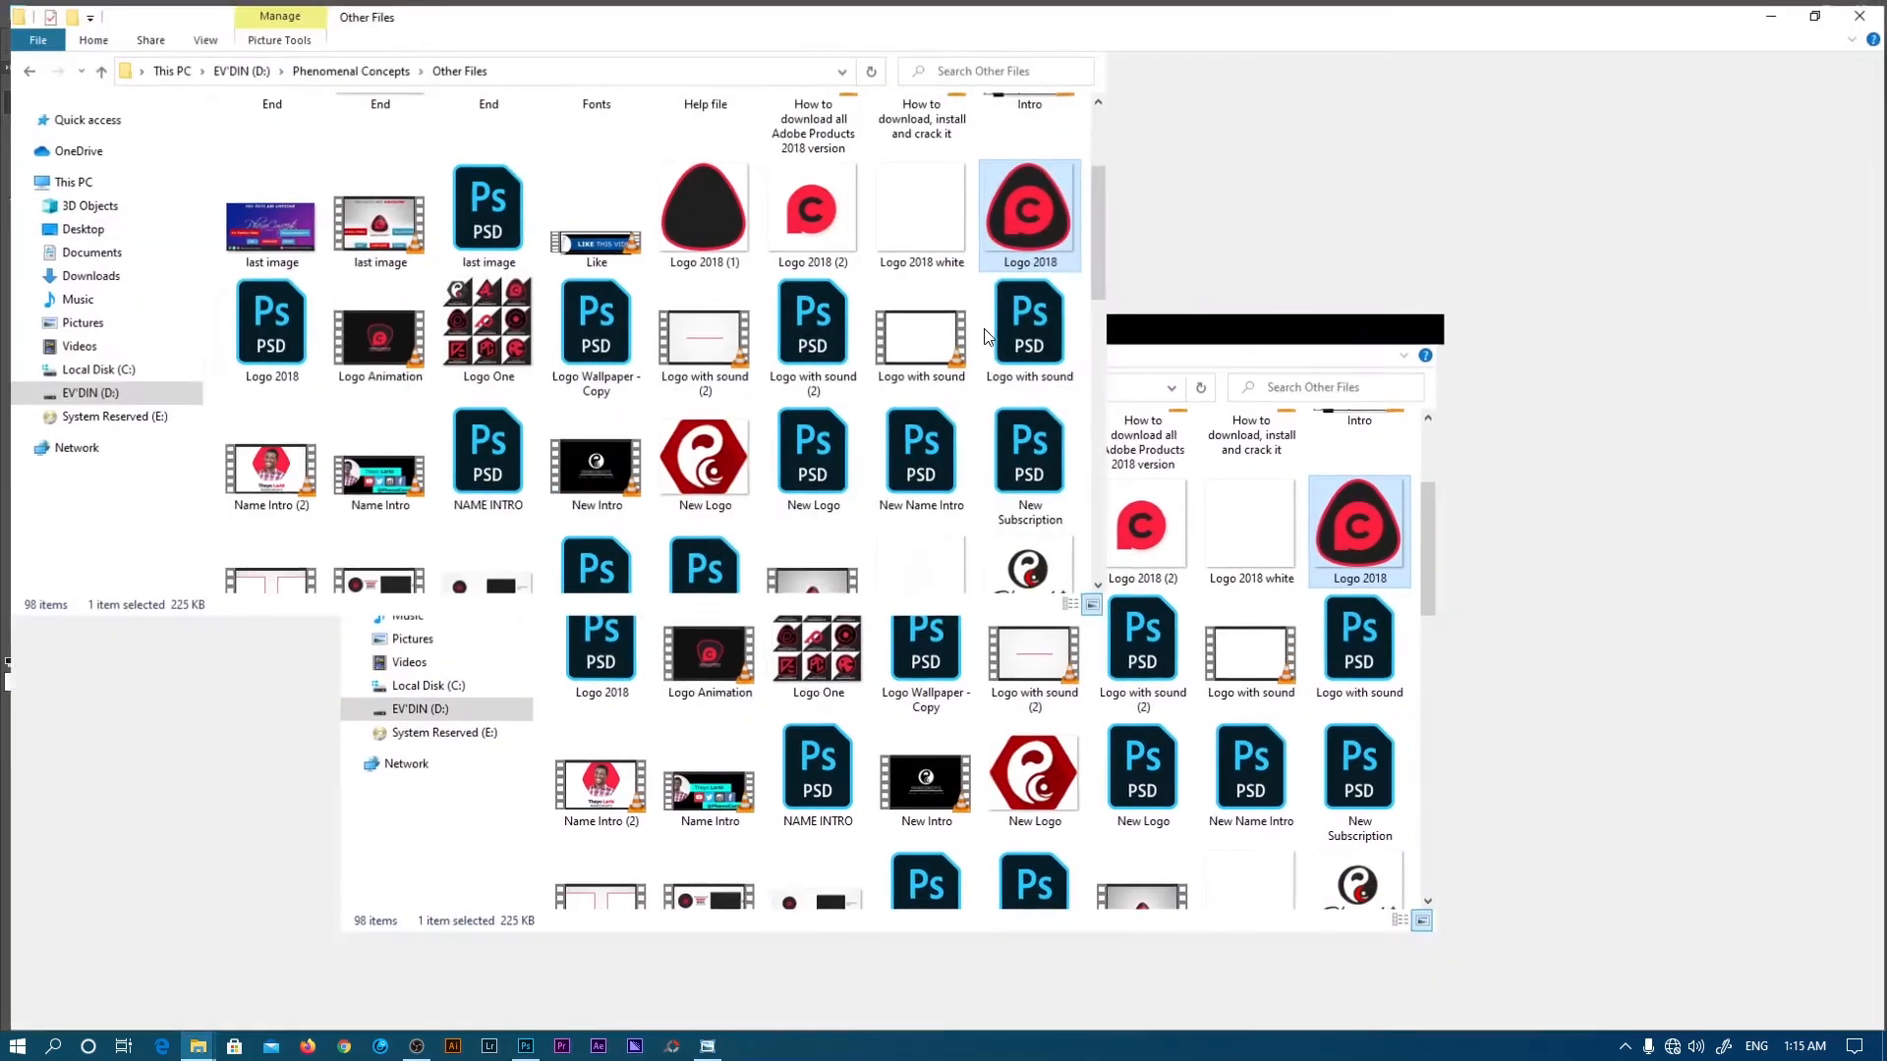
{"action": "left_click", "coordinate": [172, 319]}
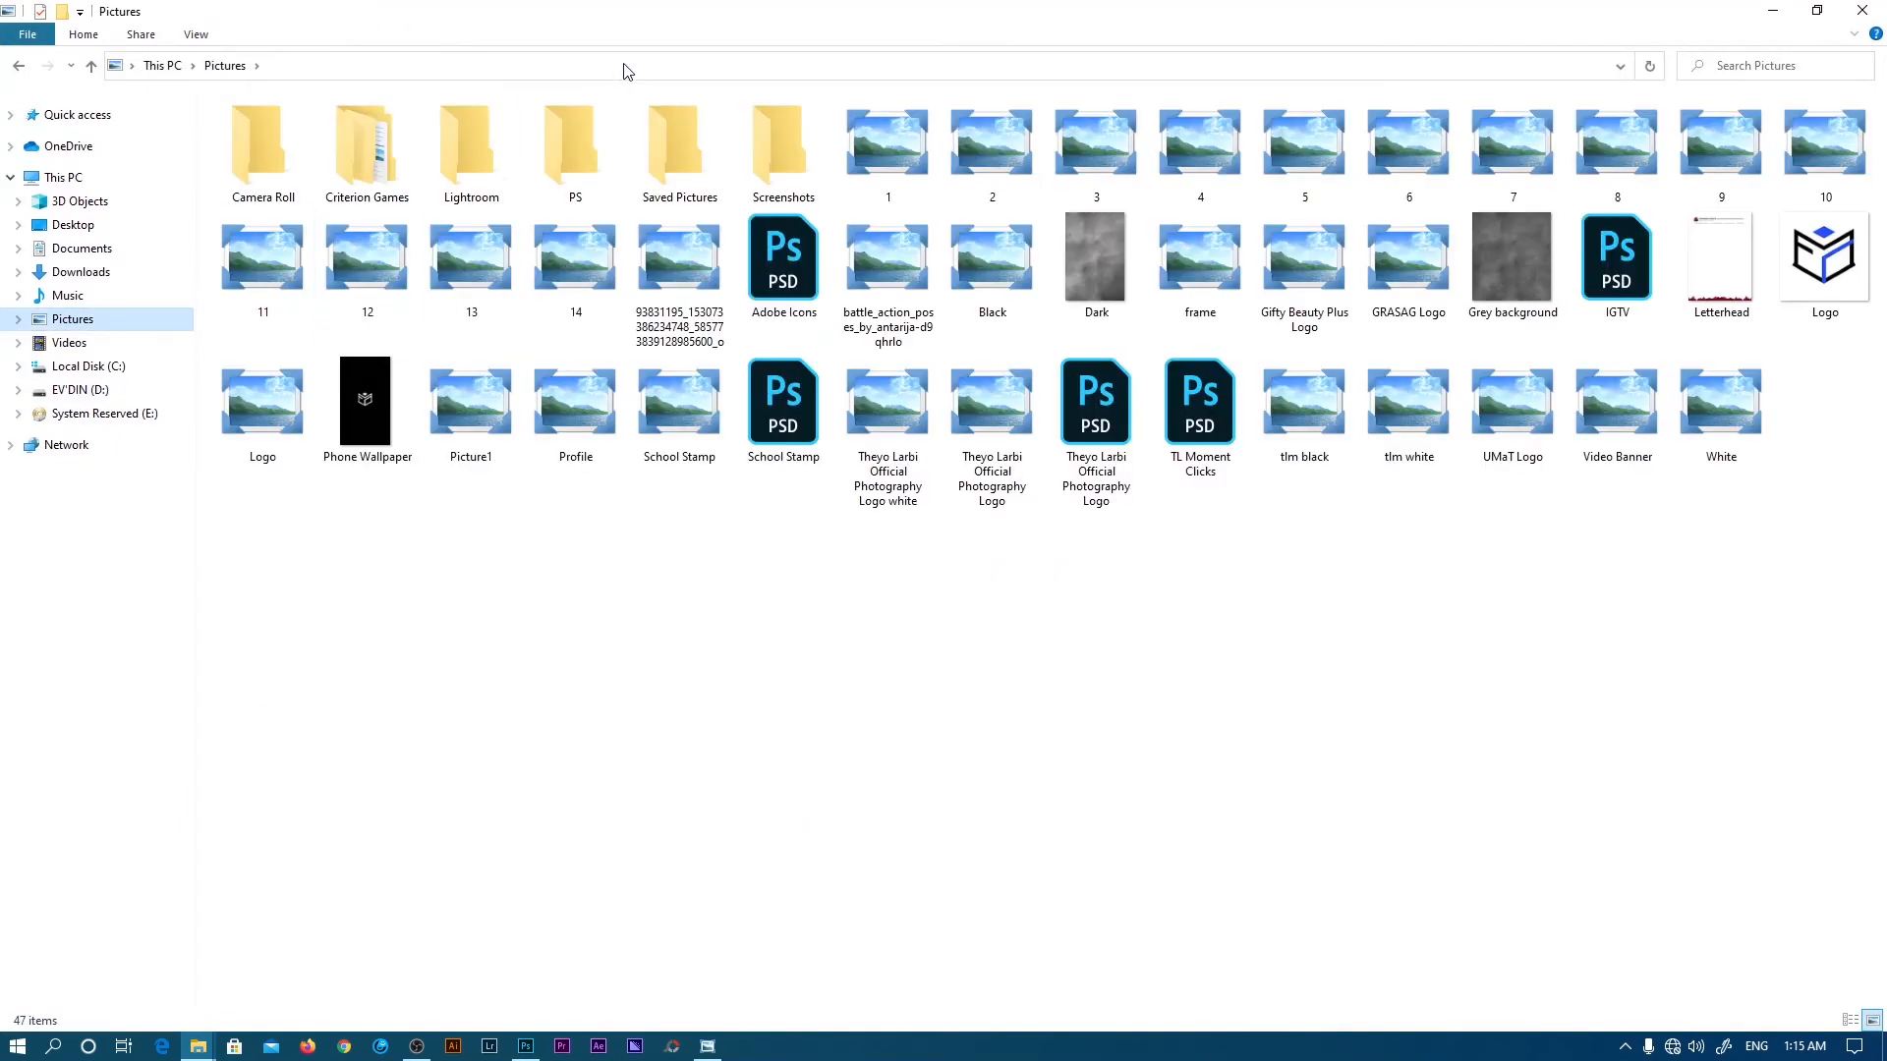
{"action": "left_click", "coordinate": [585, 153]}
{"action": "double_click", "coordinate": [585, 152]}
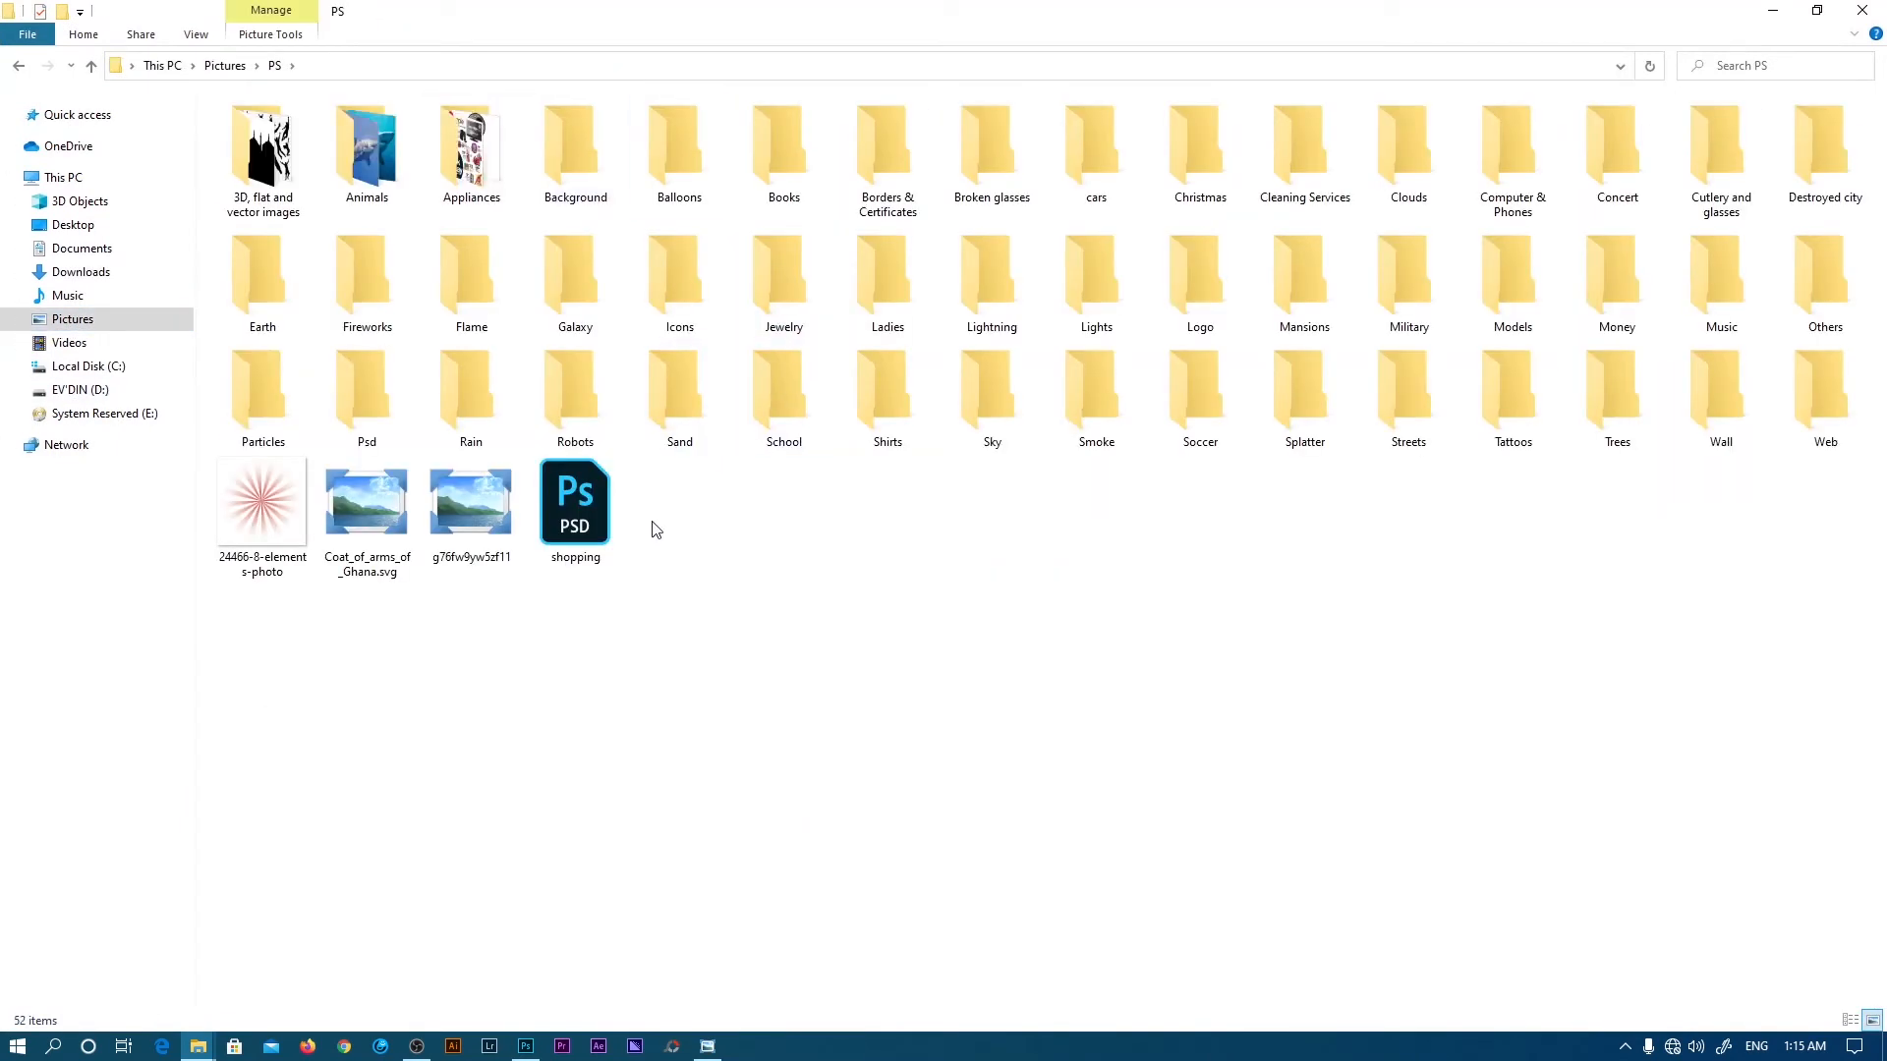
{"action": "left_click", "coordinate": [885, 157]}
{"action": "double_click", "coordinate": [884, 157]}
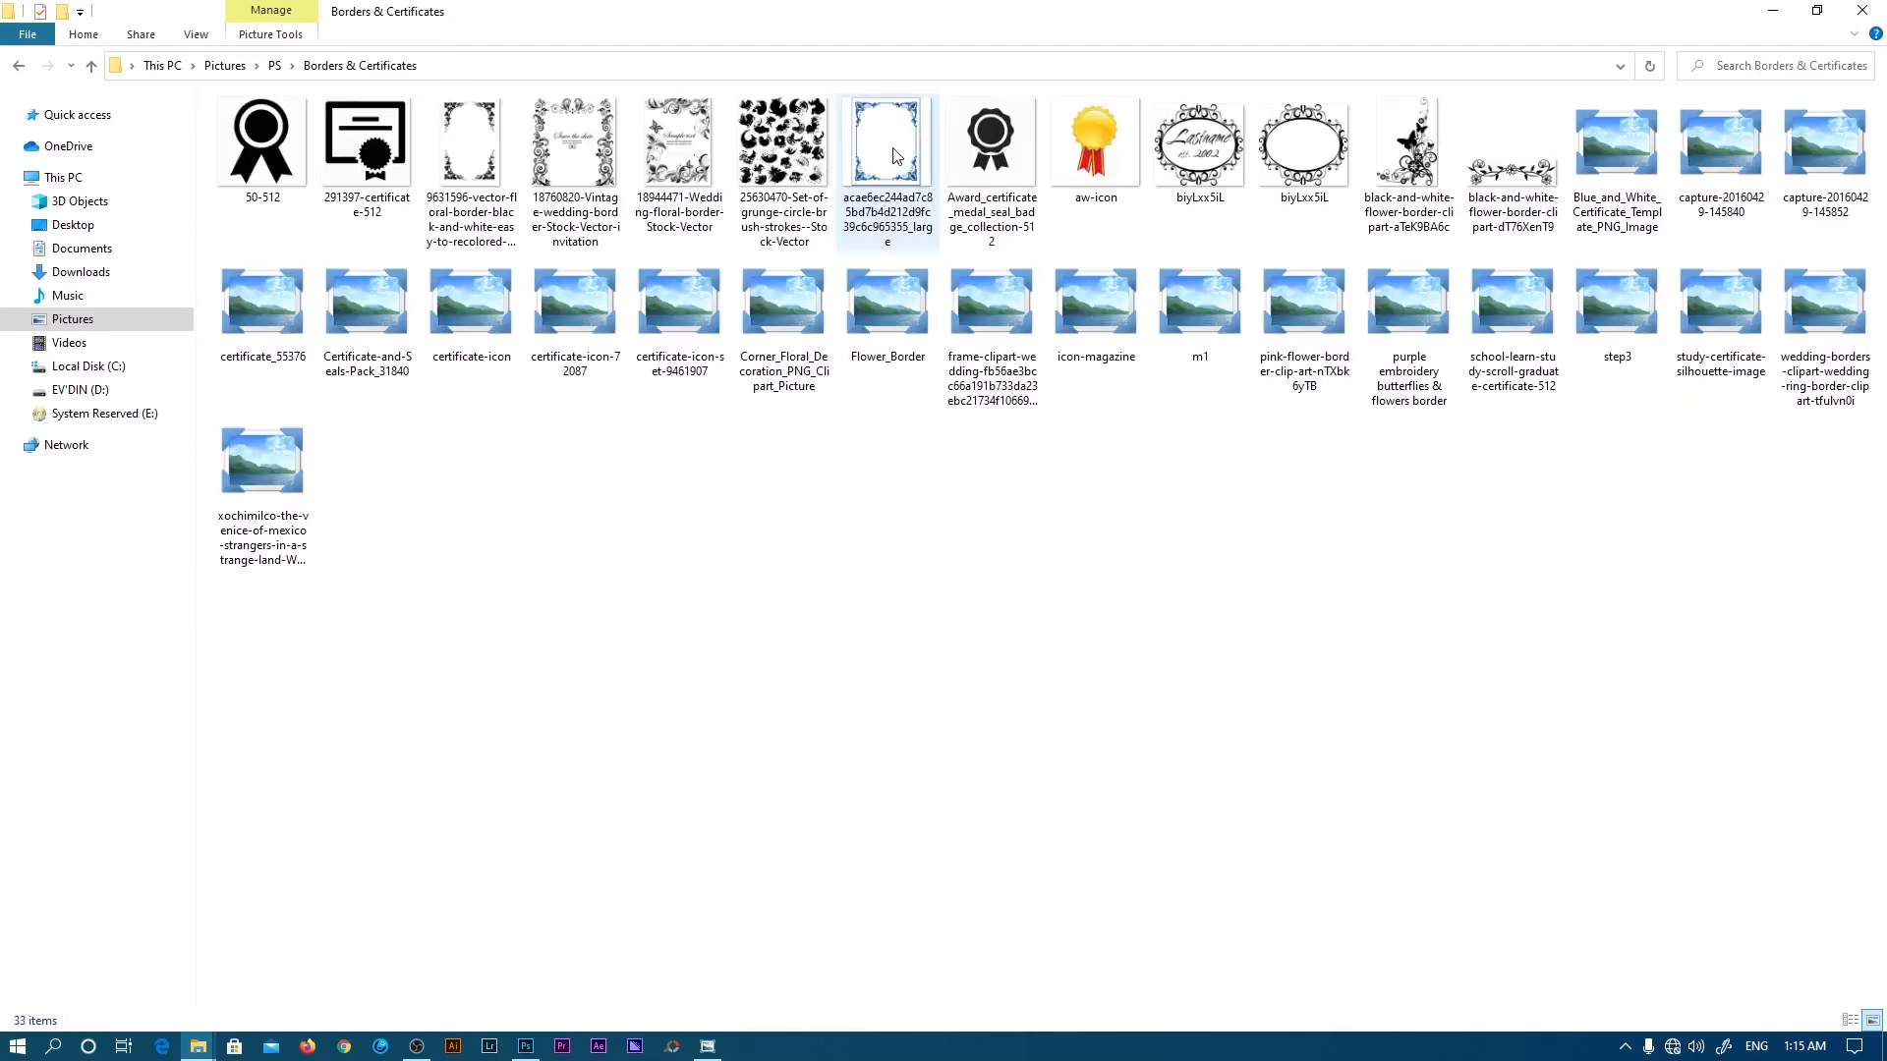
{"action": "left_click", "coordinate": [989, 139]}
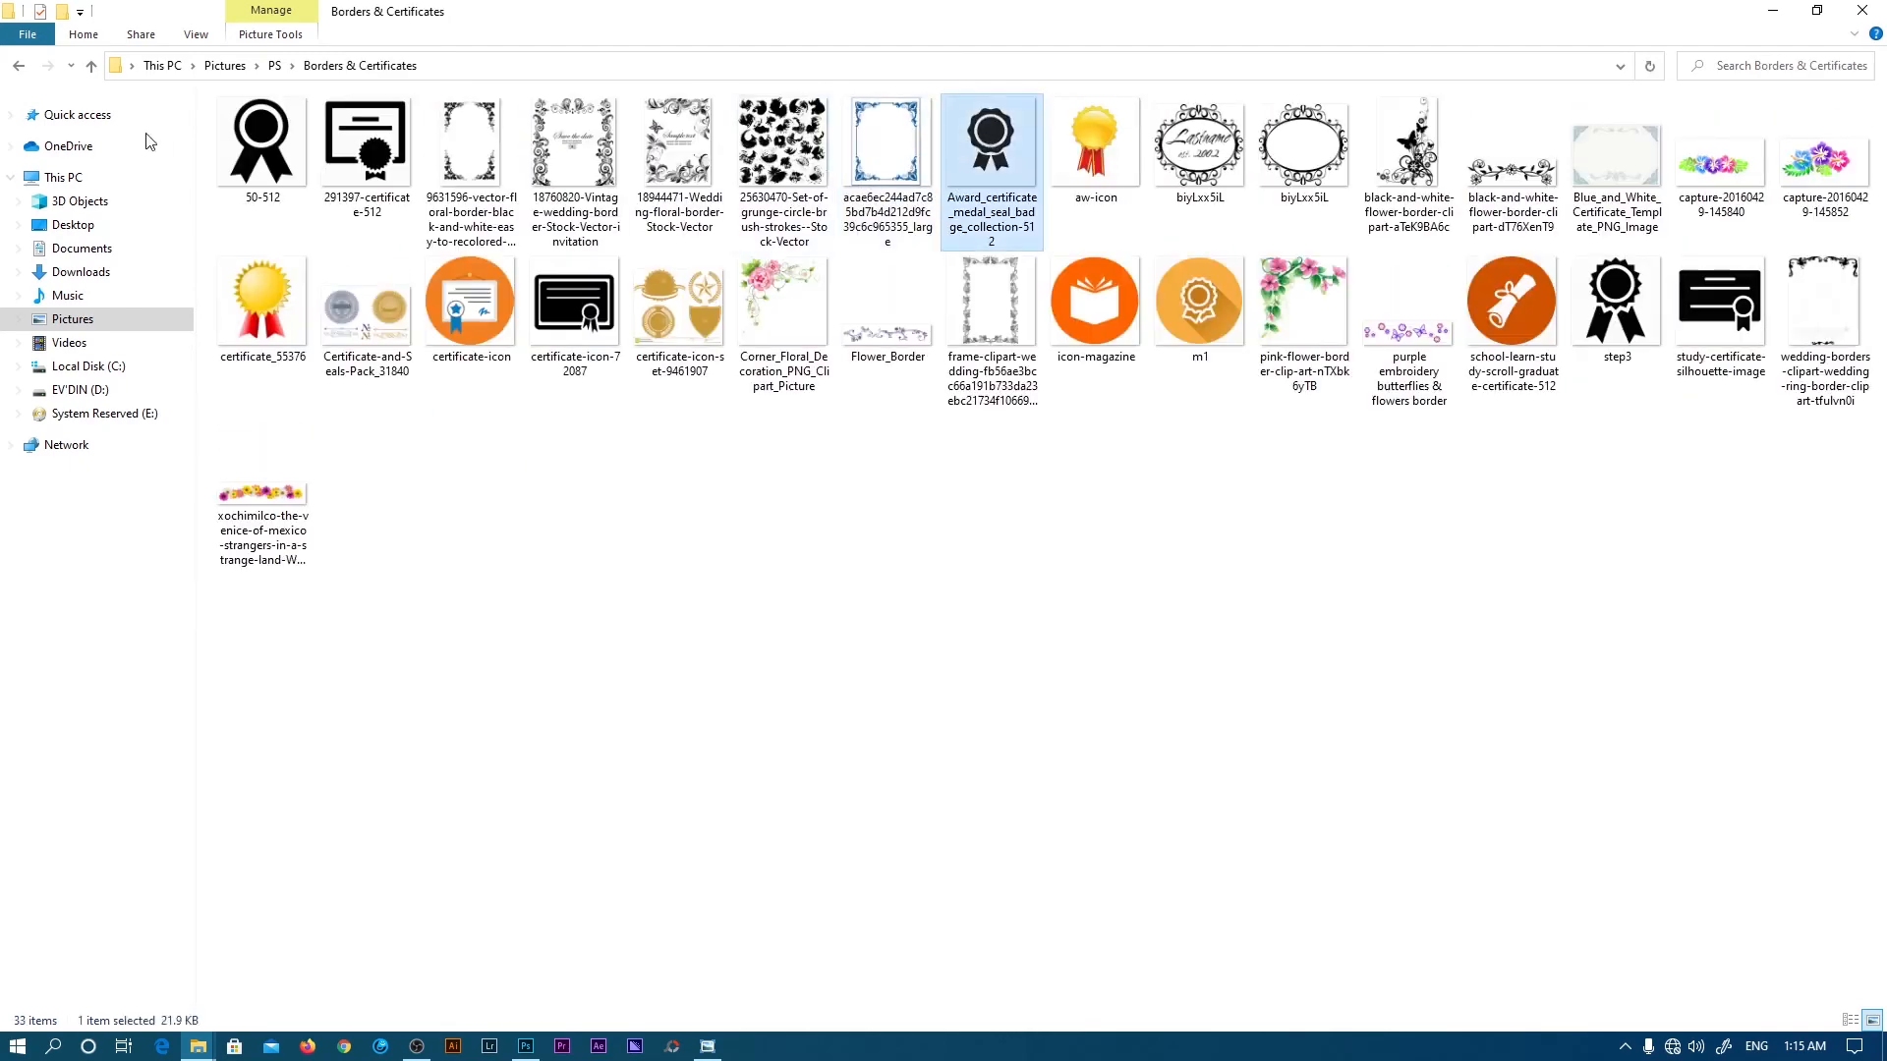
{"action": "left_click", "coordinate": [260, 143]}
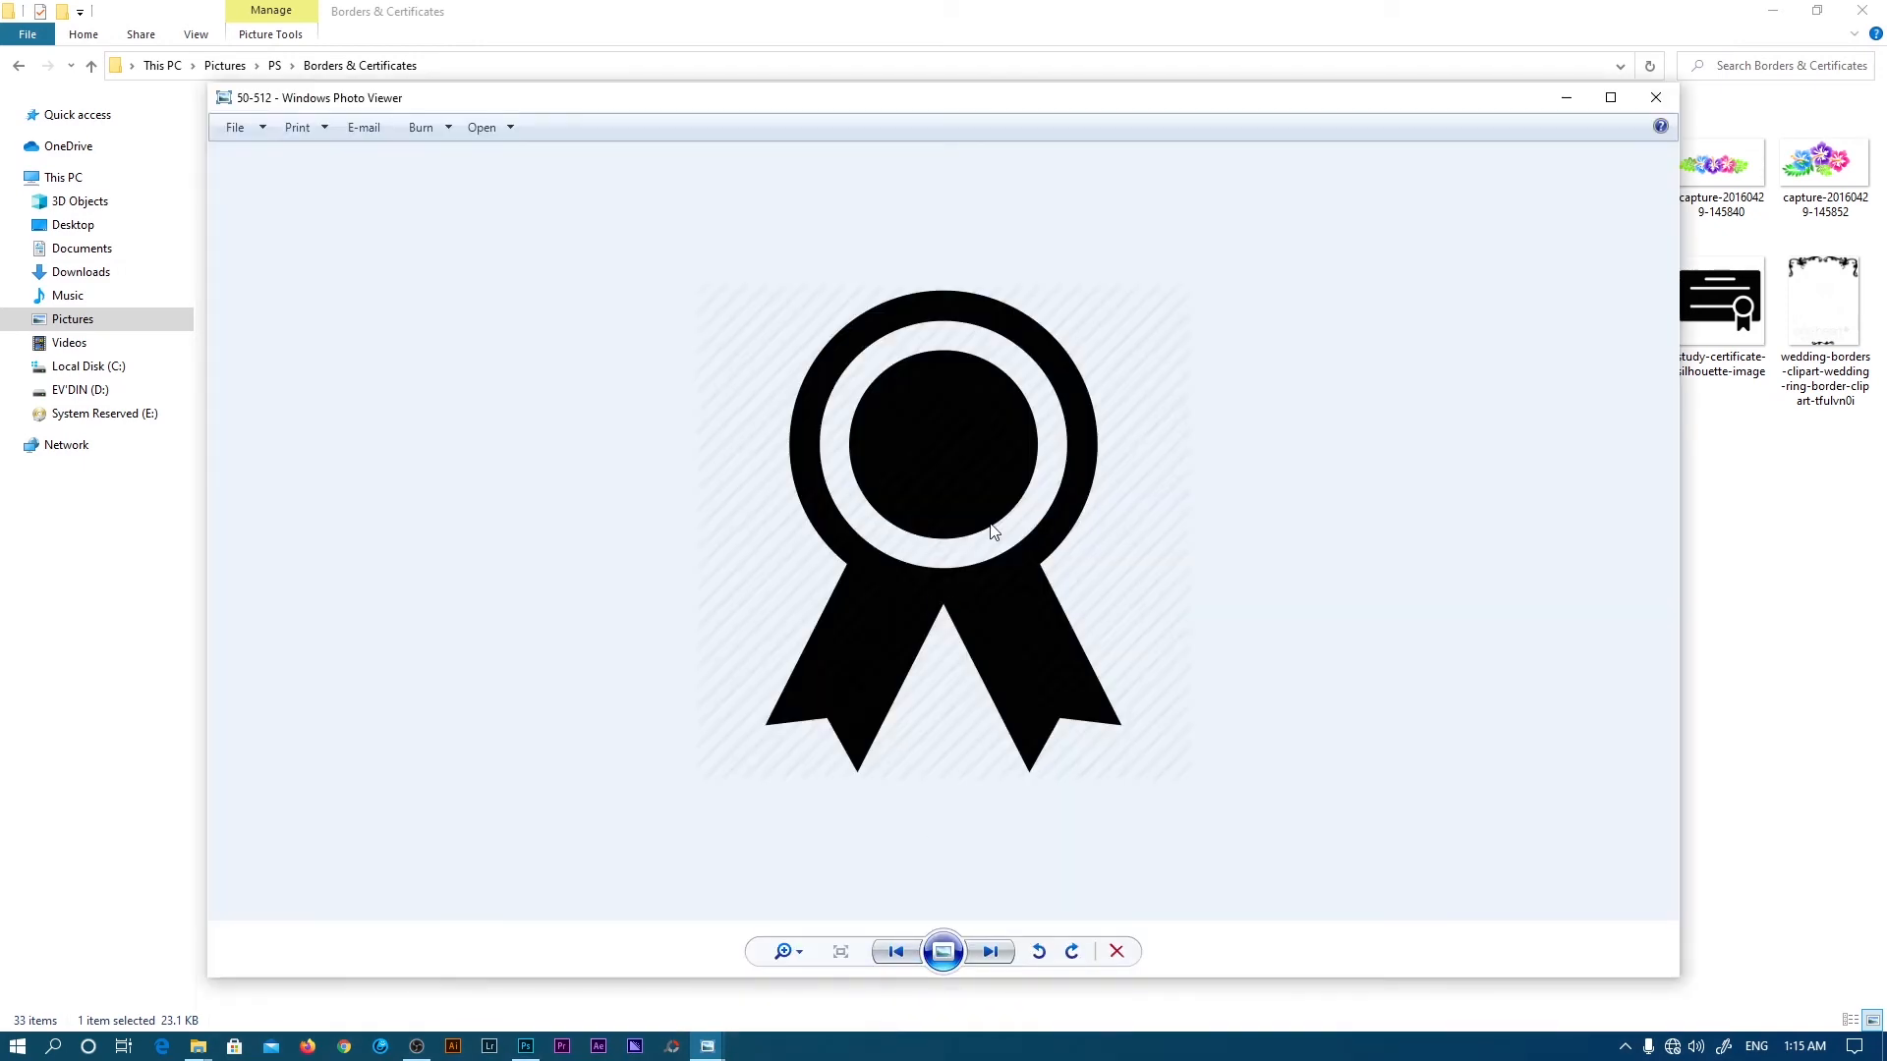
{"action": "key", "text": "Right"}
{"action": "key", "text": "Right"}
{"action": "key", "text": "Right"}
{"action": "key", "text": "Right"}
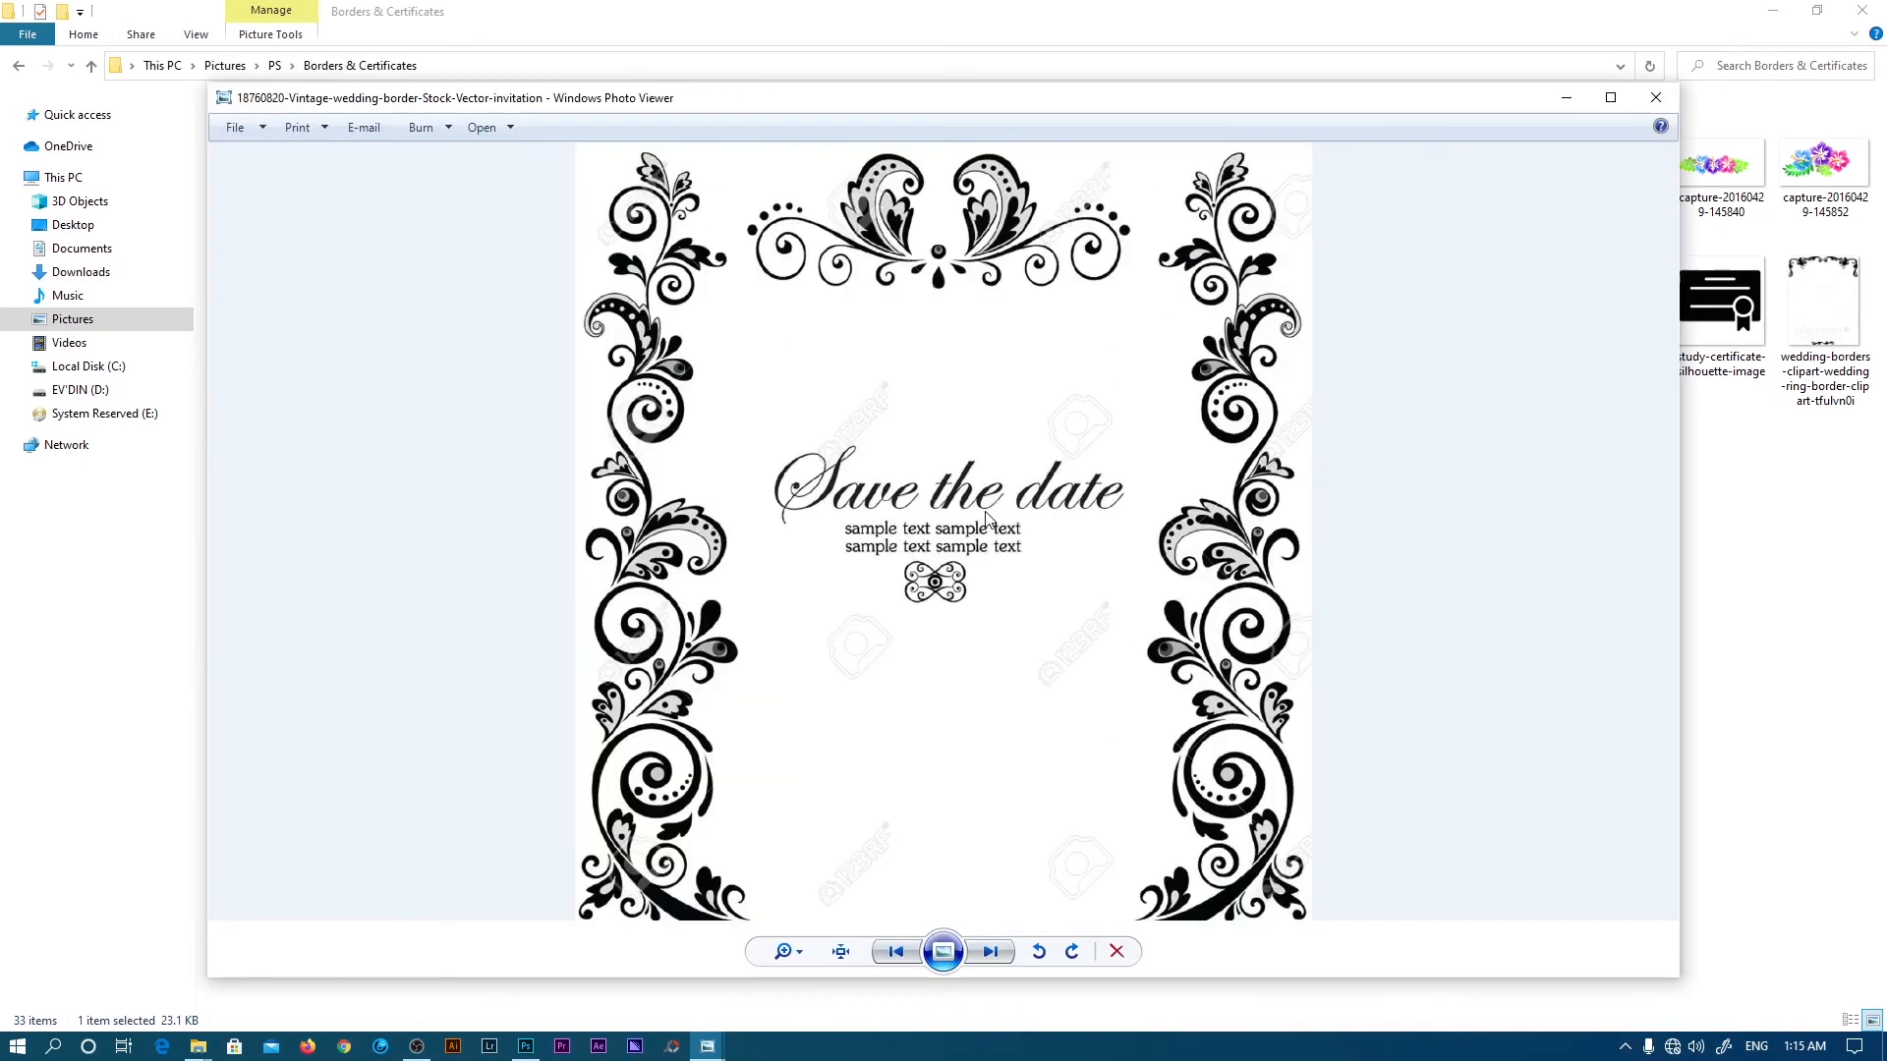
{"action": "key", "text": "Right"}
{"action": "key", "text": "Right"}
{"action": "key", "text": "Right"}
{"action": "key", "text": "Right"}
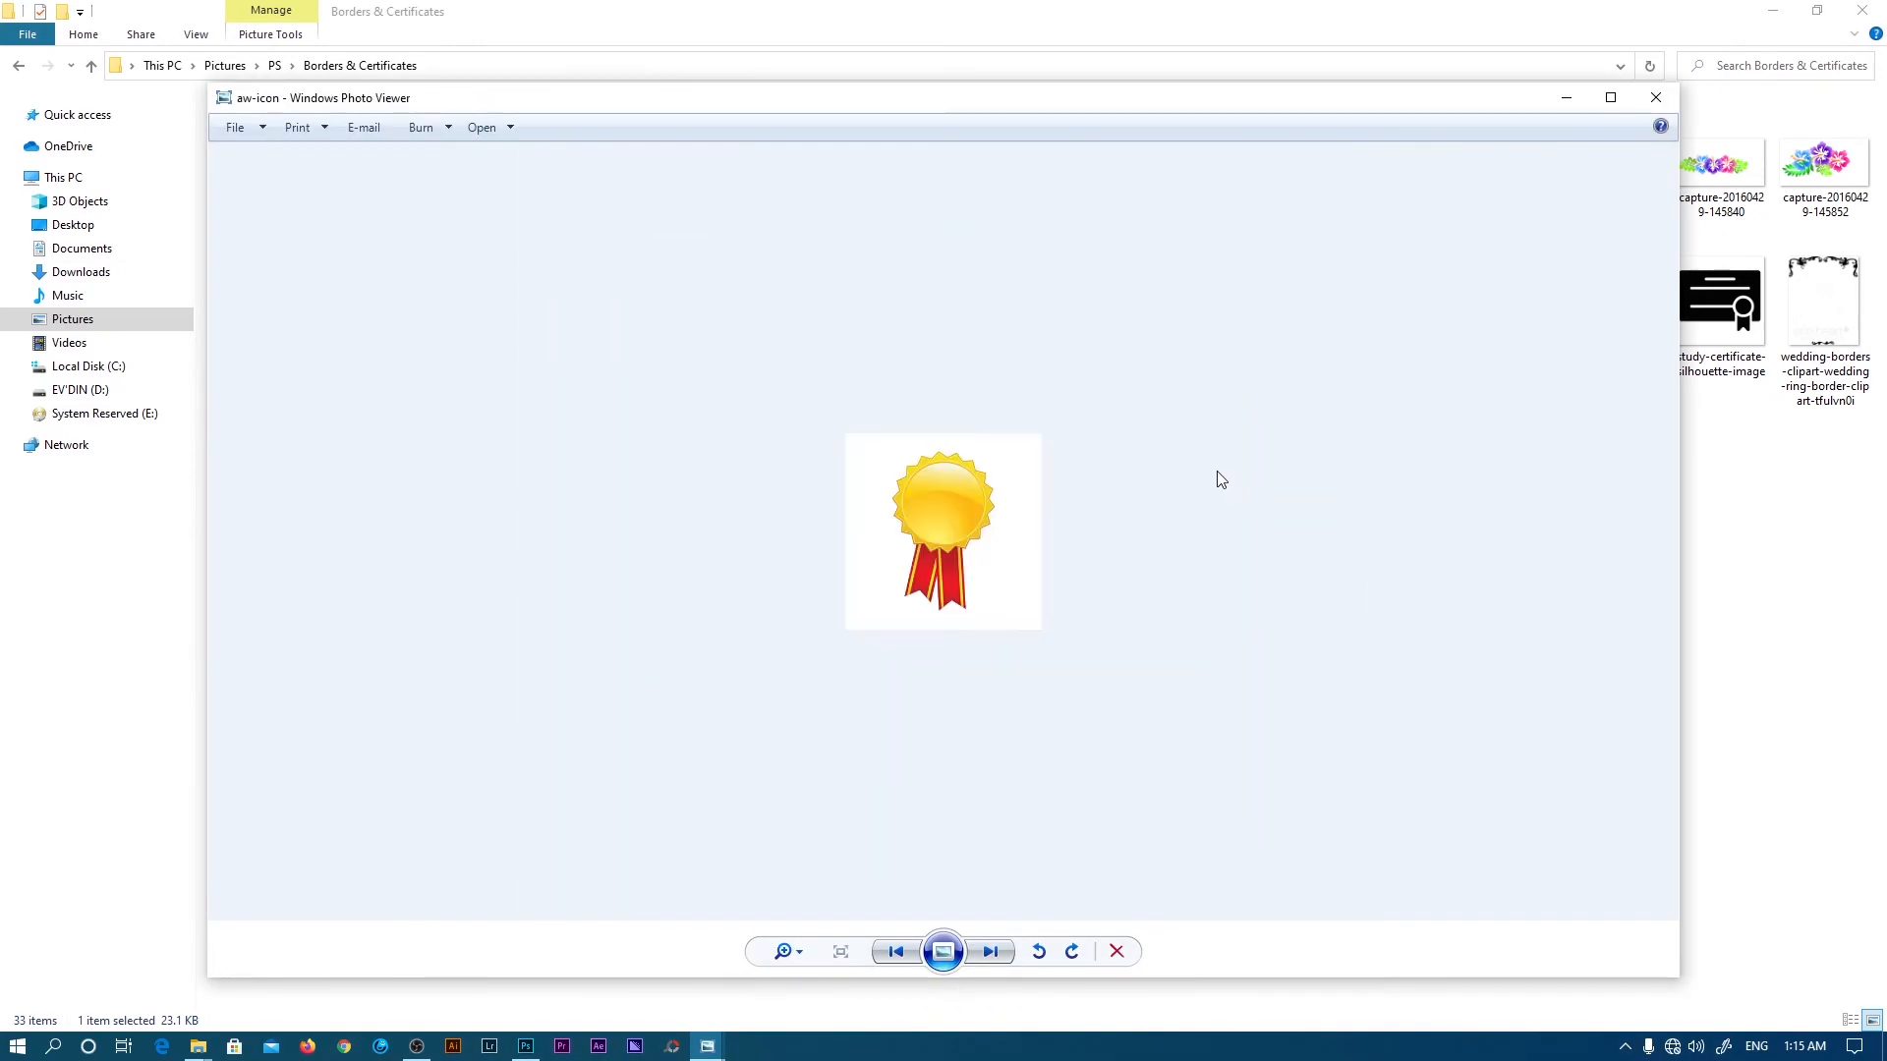
{"action": "key", "text": "Right"}
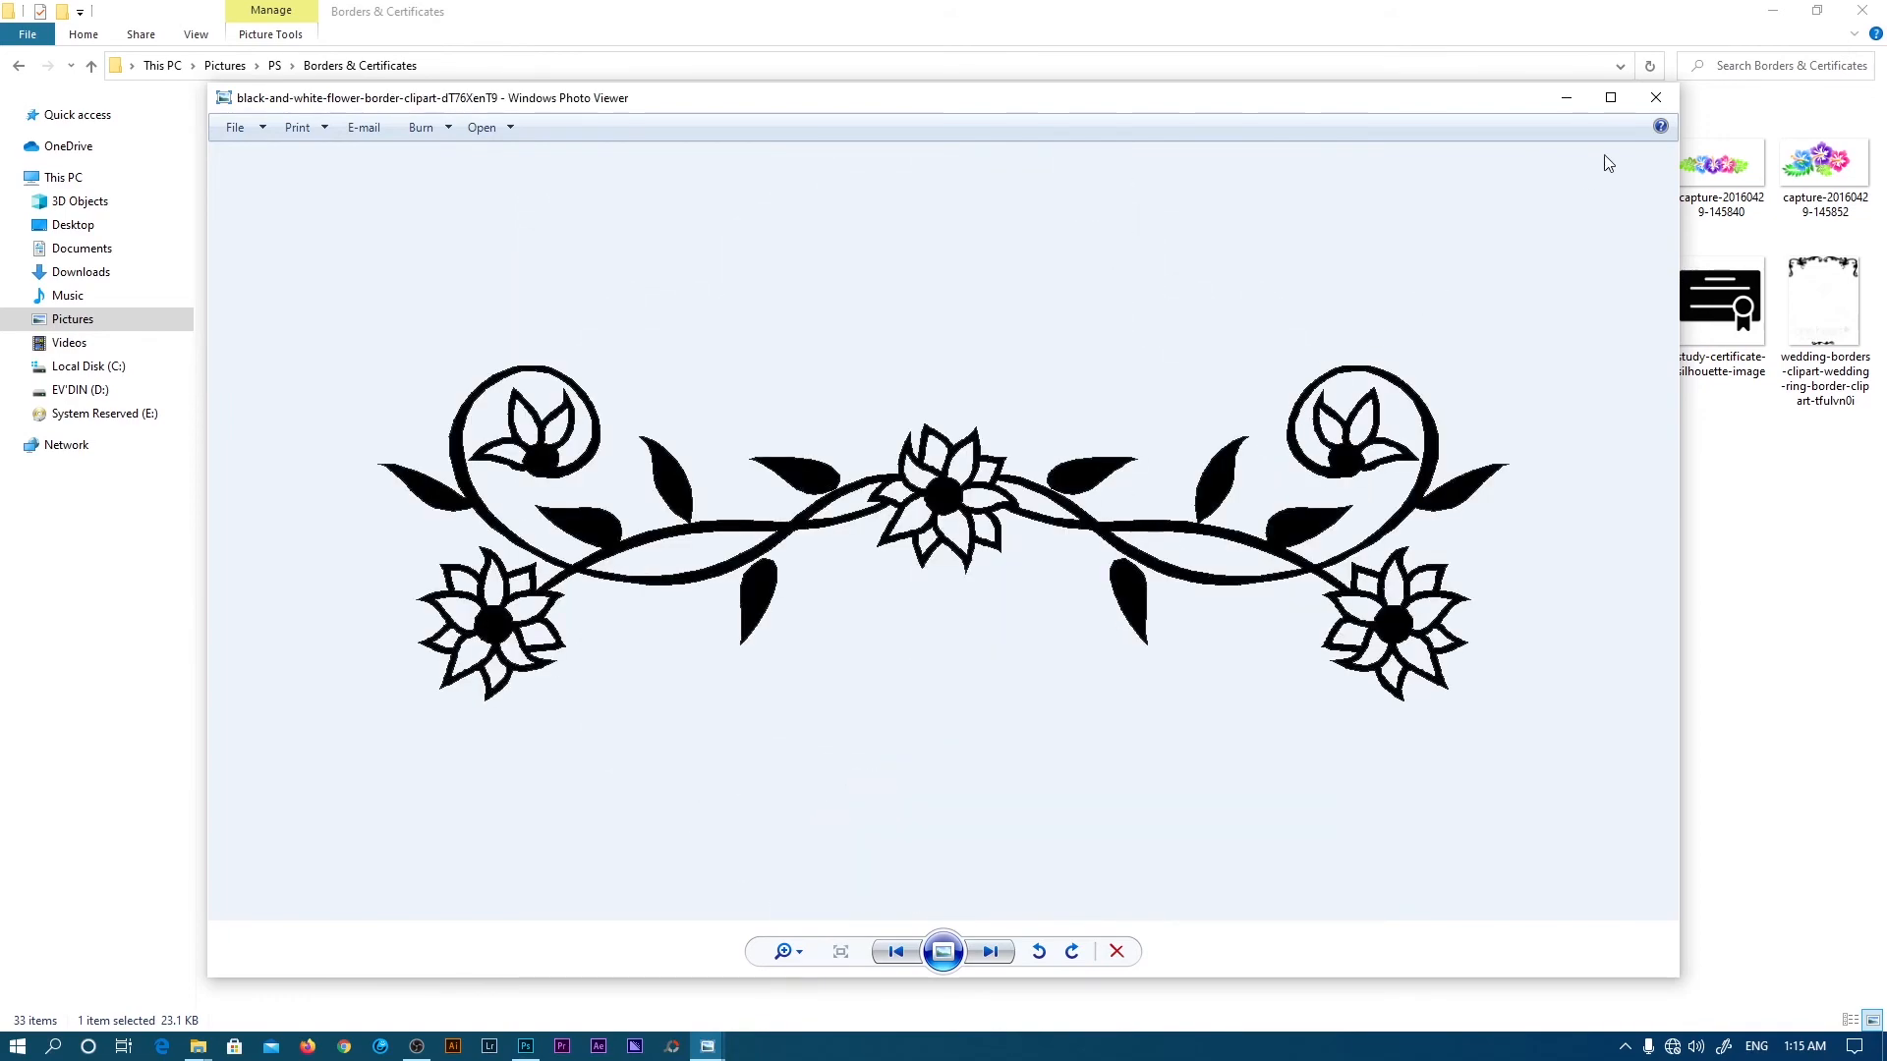
{"action": "left_click", "coordinate": [1653, 107]}
{"action": "left_click_drag", "start_coordinate": [1566, 16], "coordinate": [1464, 1053]}
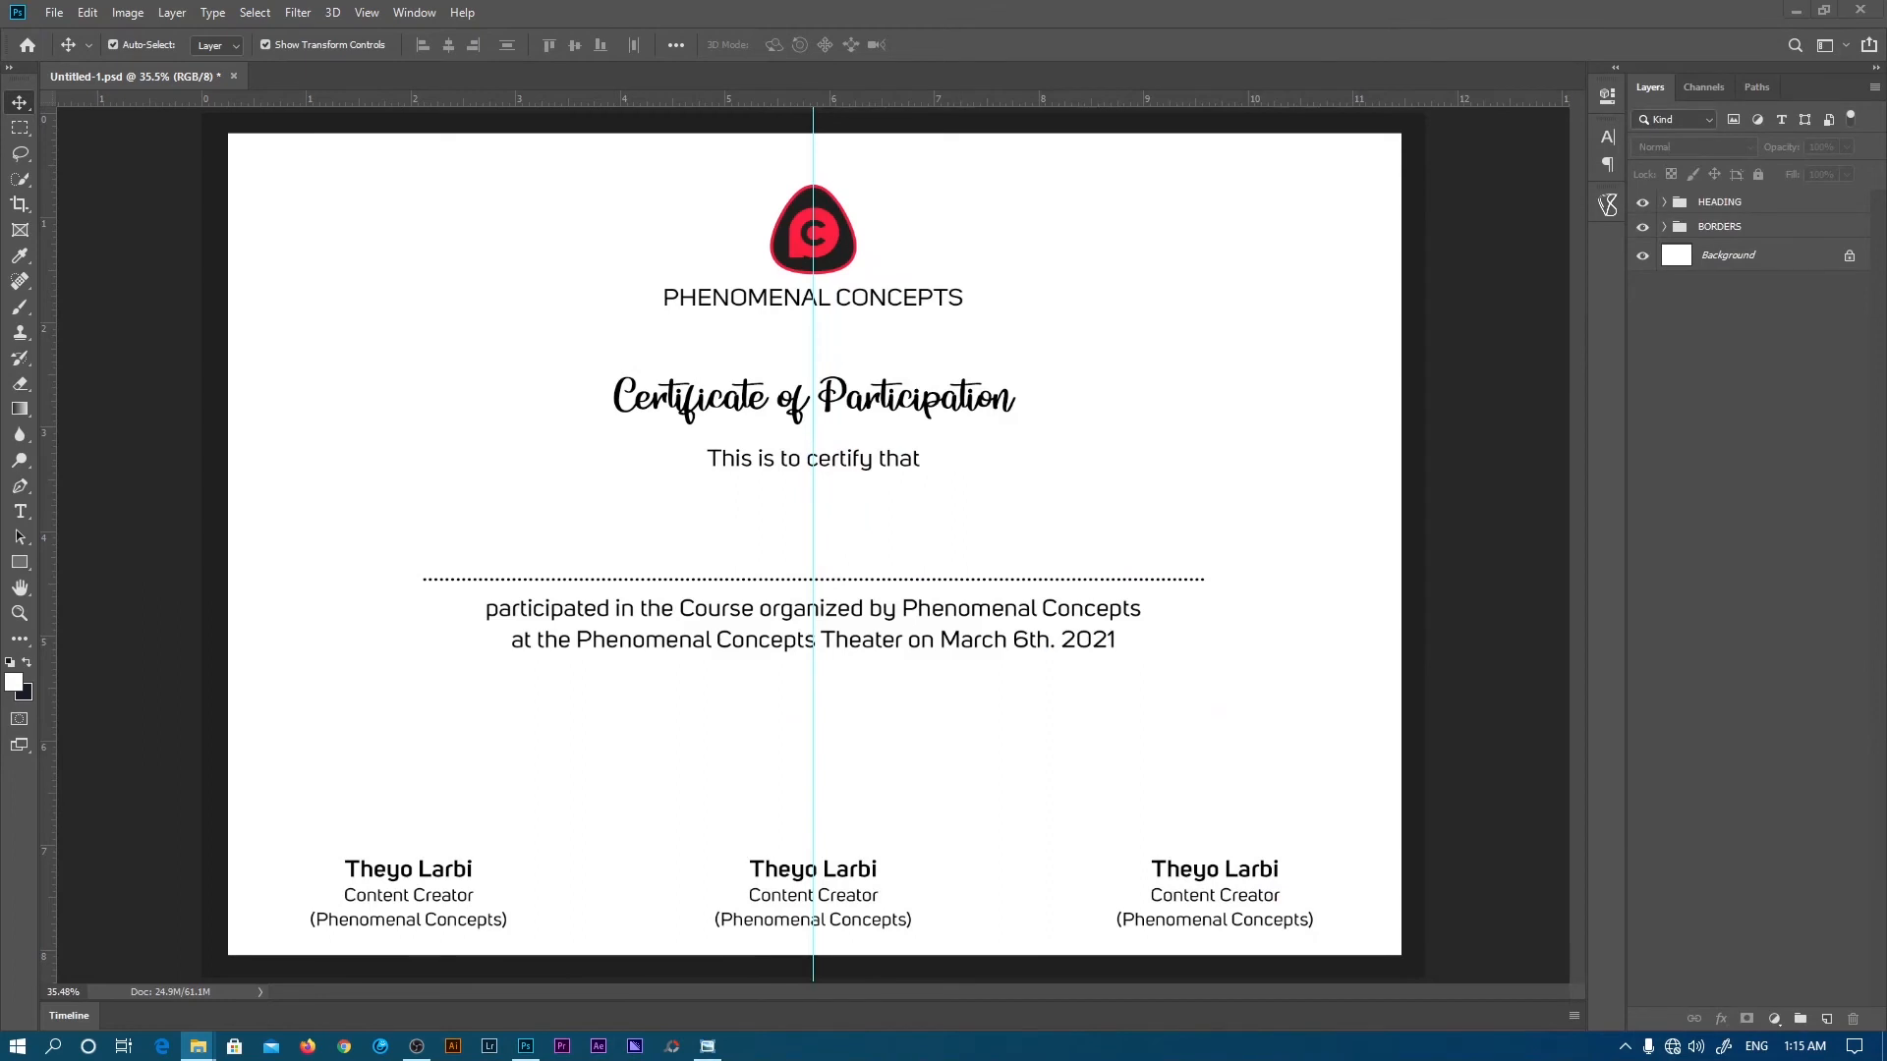
- Draw a 100 x 100 px circle with the Ellipse Tool on the right of the page
{"action": "left_click", "coordinate": [891, 650]}
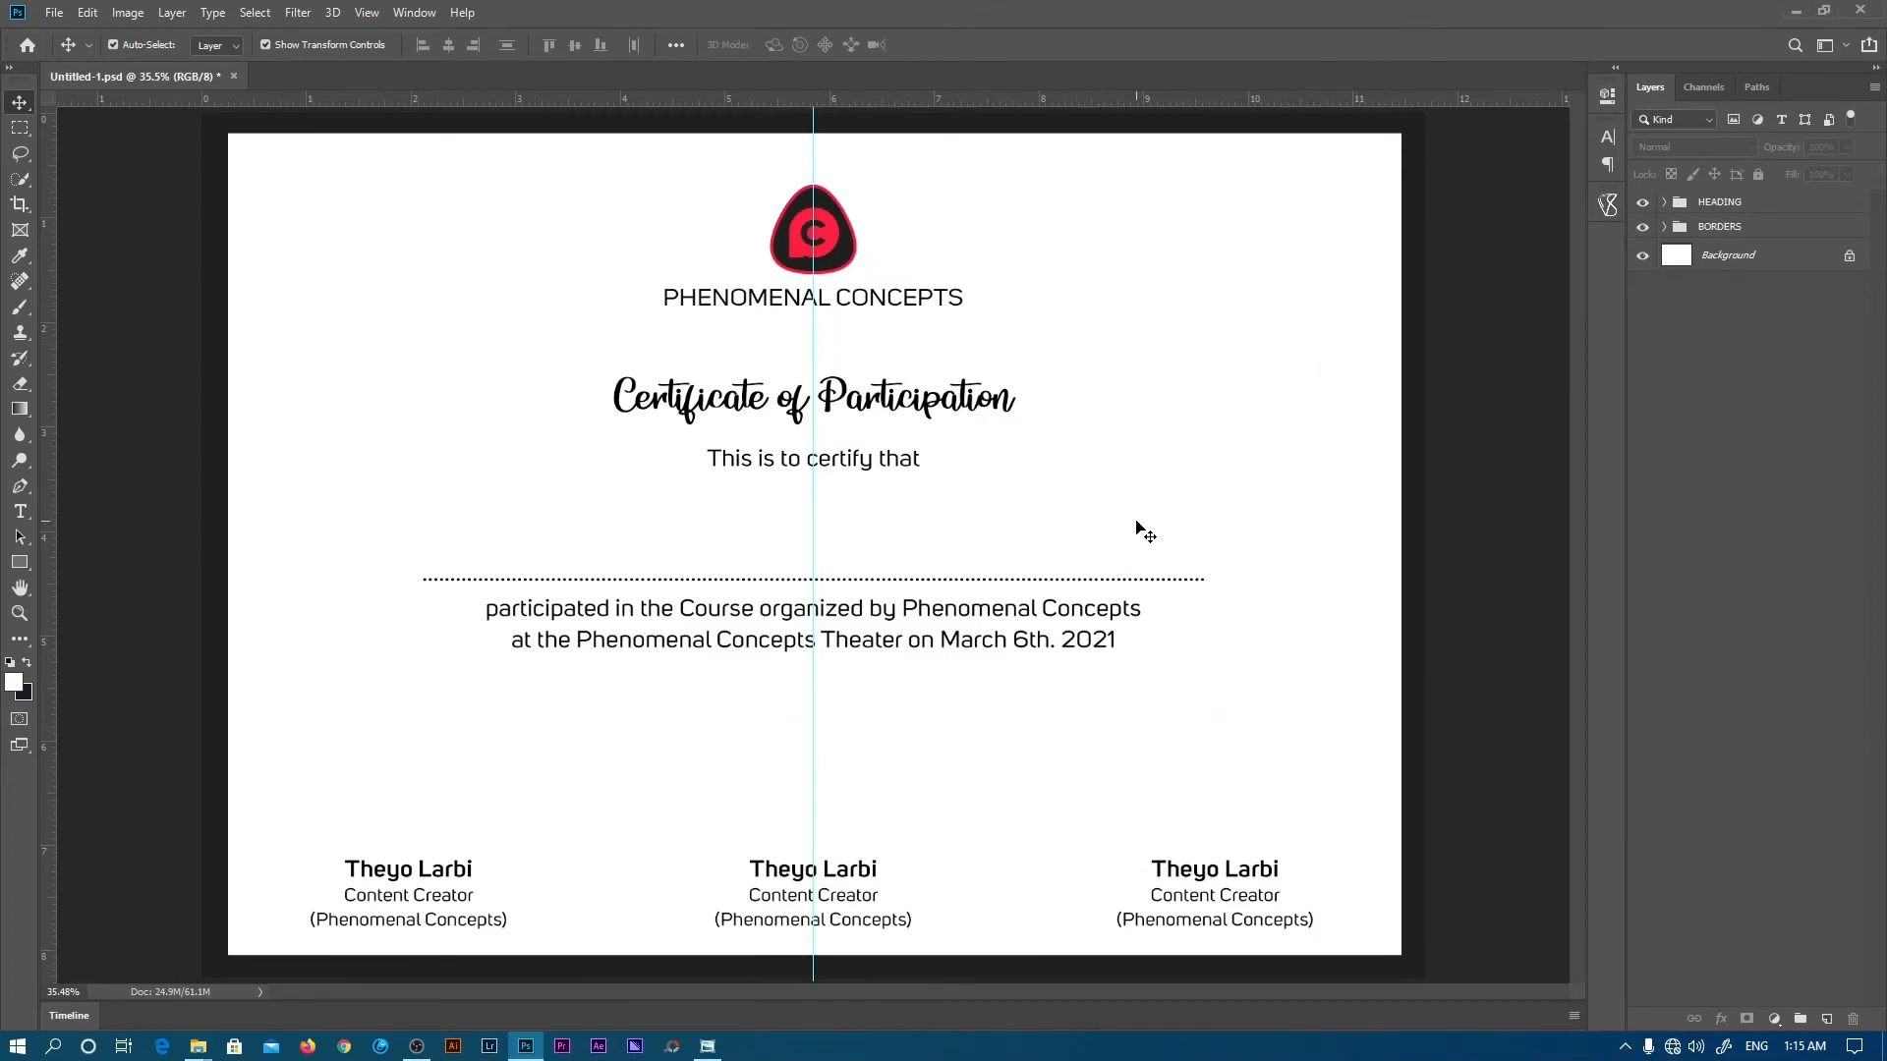
{"action": "left_click", "coordinate": [20, 567]}
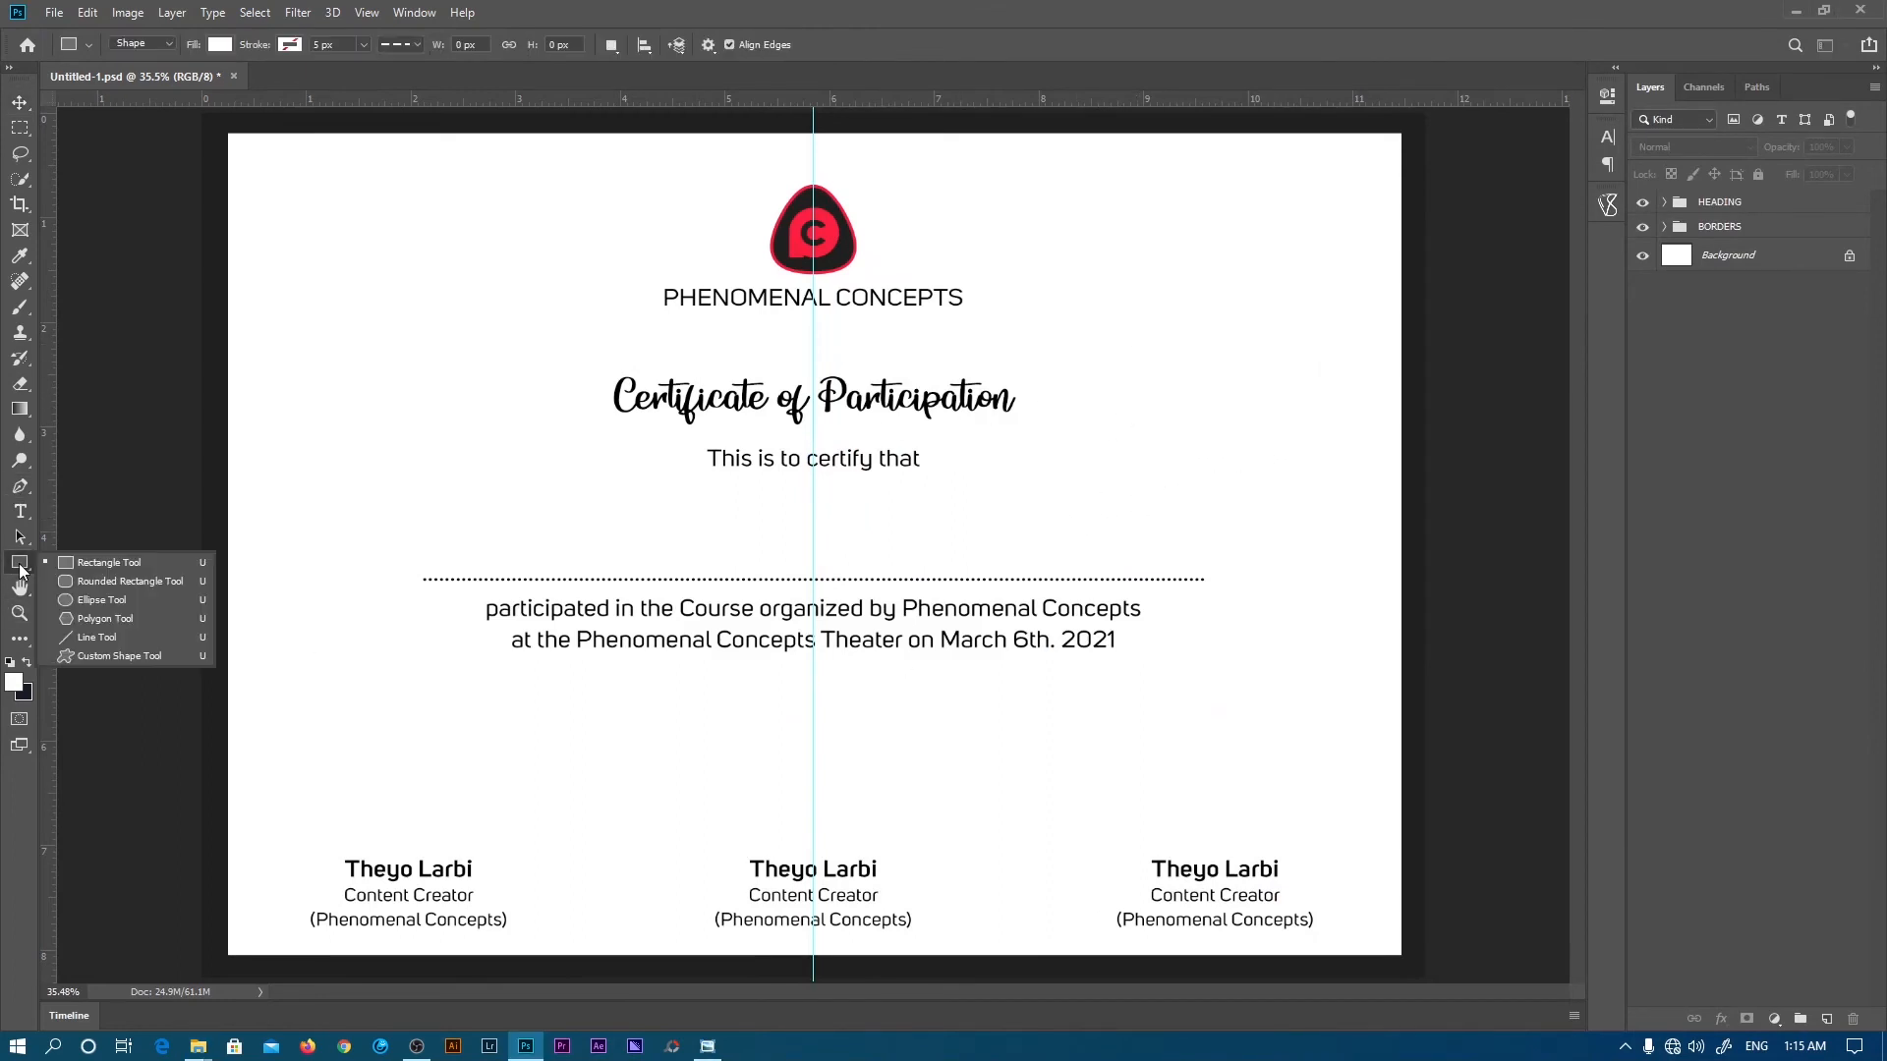
{"action": "left_click", "coordinate": [84, 605]}
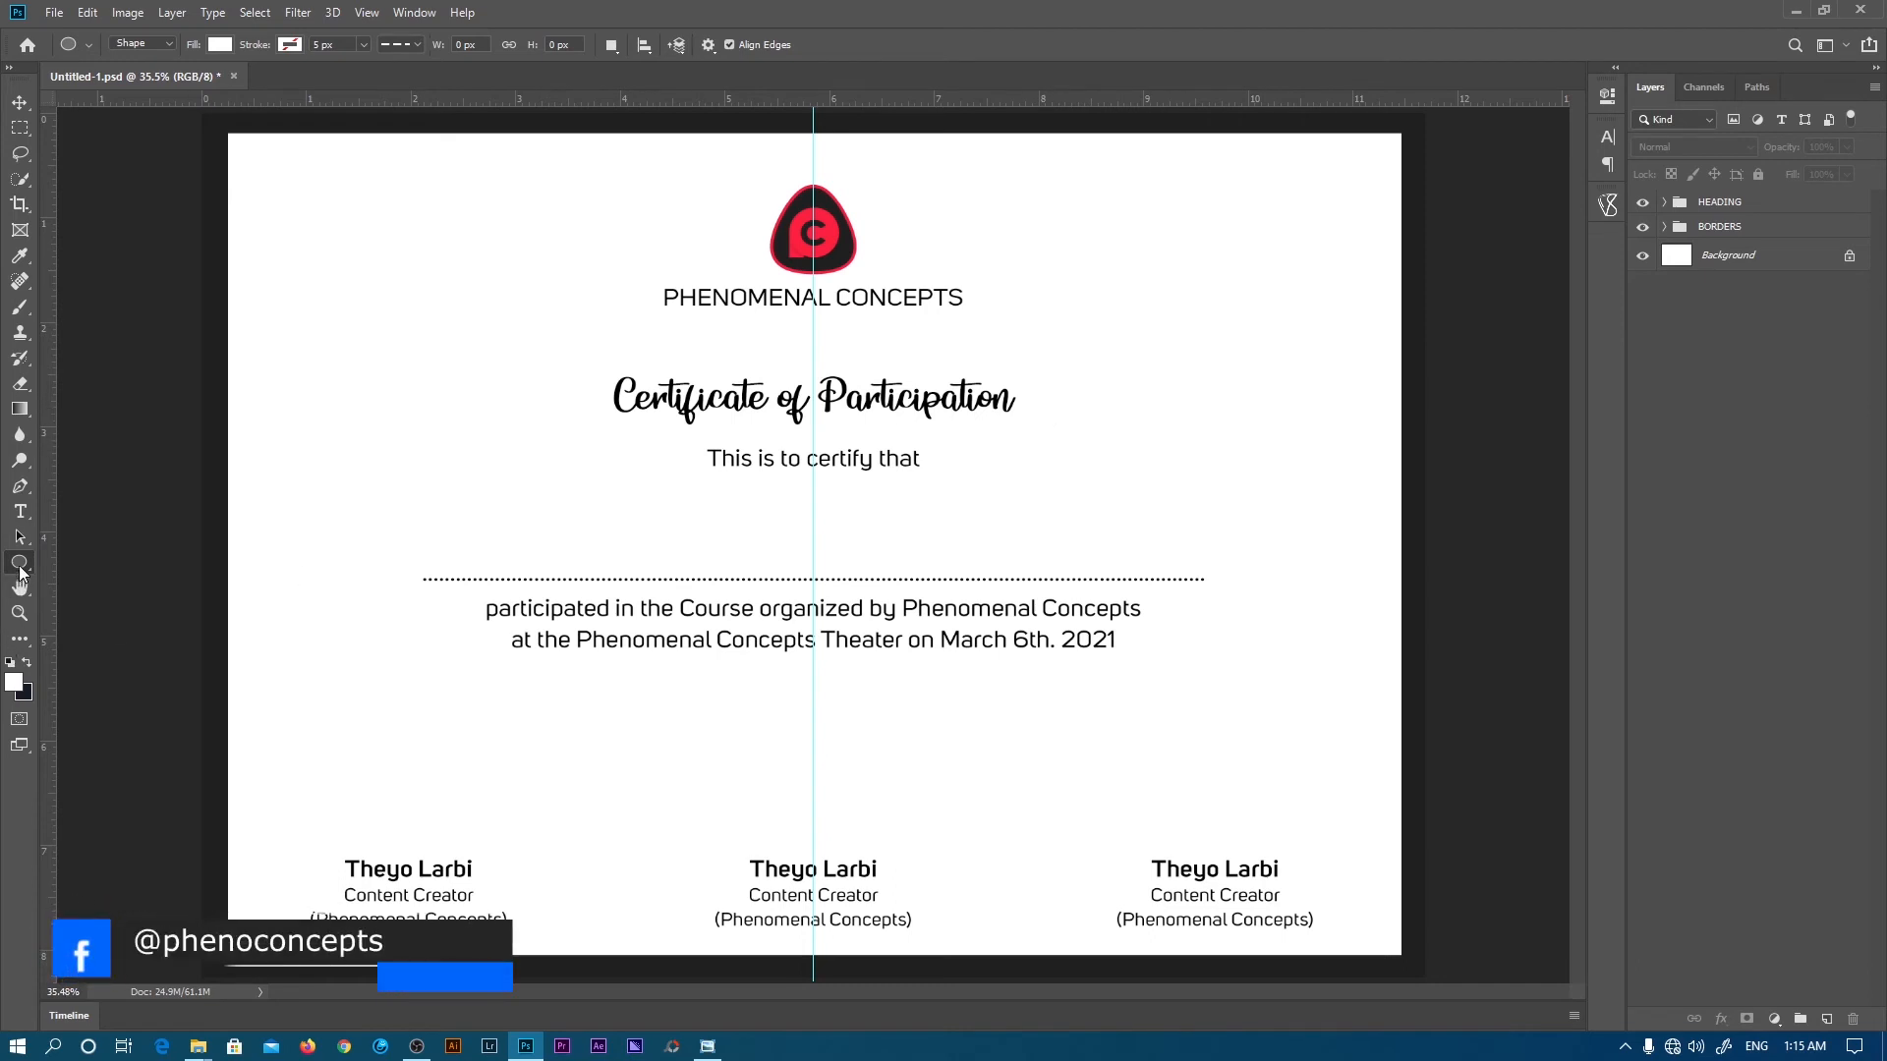
{"action": "left_click", "coordinate": [19, 568]}
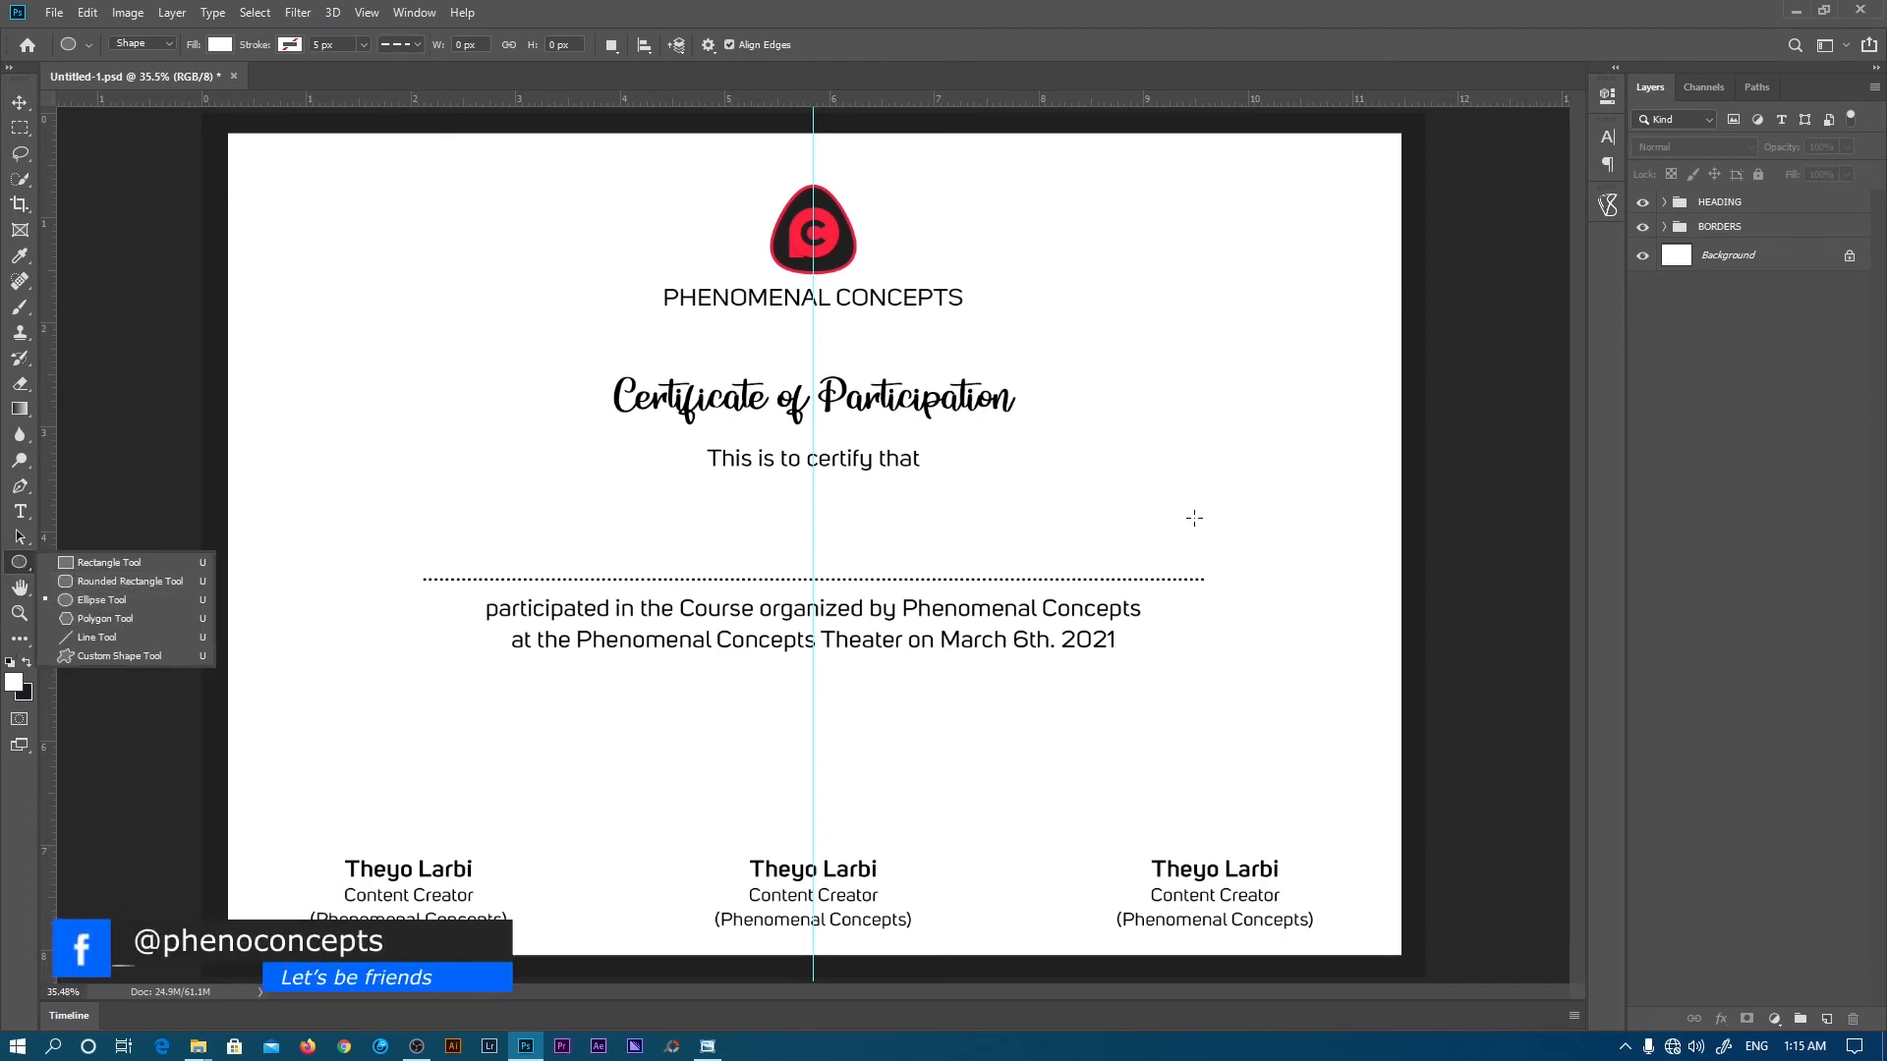
{"action": "left_click", "coordinate": [1120, 457]}
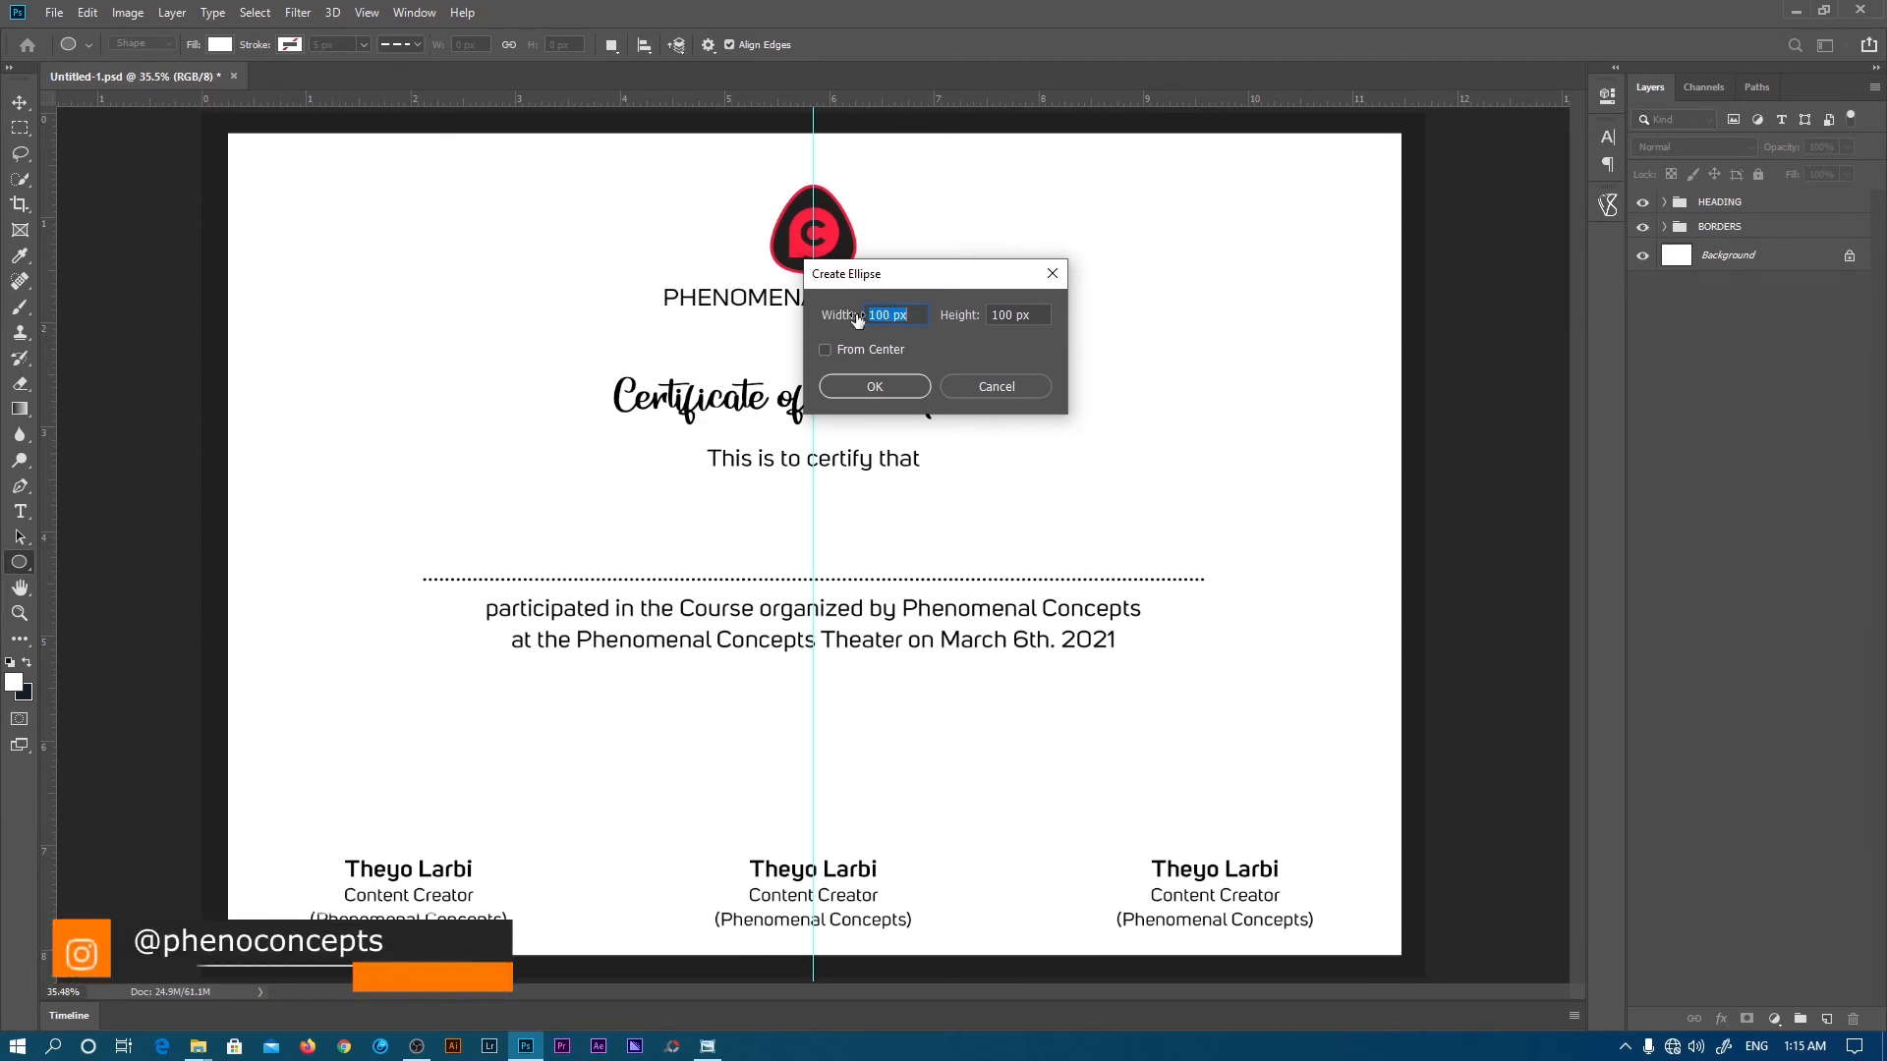
{"action": "left_click", "coordinate": [877, 389]}
{"action": "left_click", "coordinate": [1613, 99]}
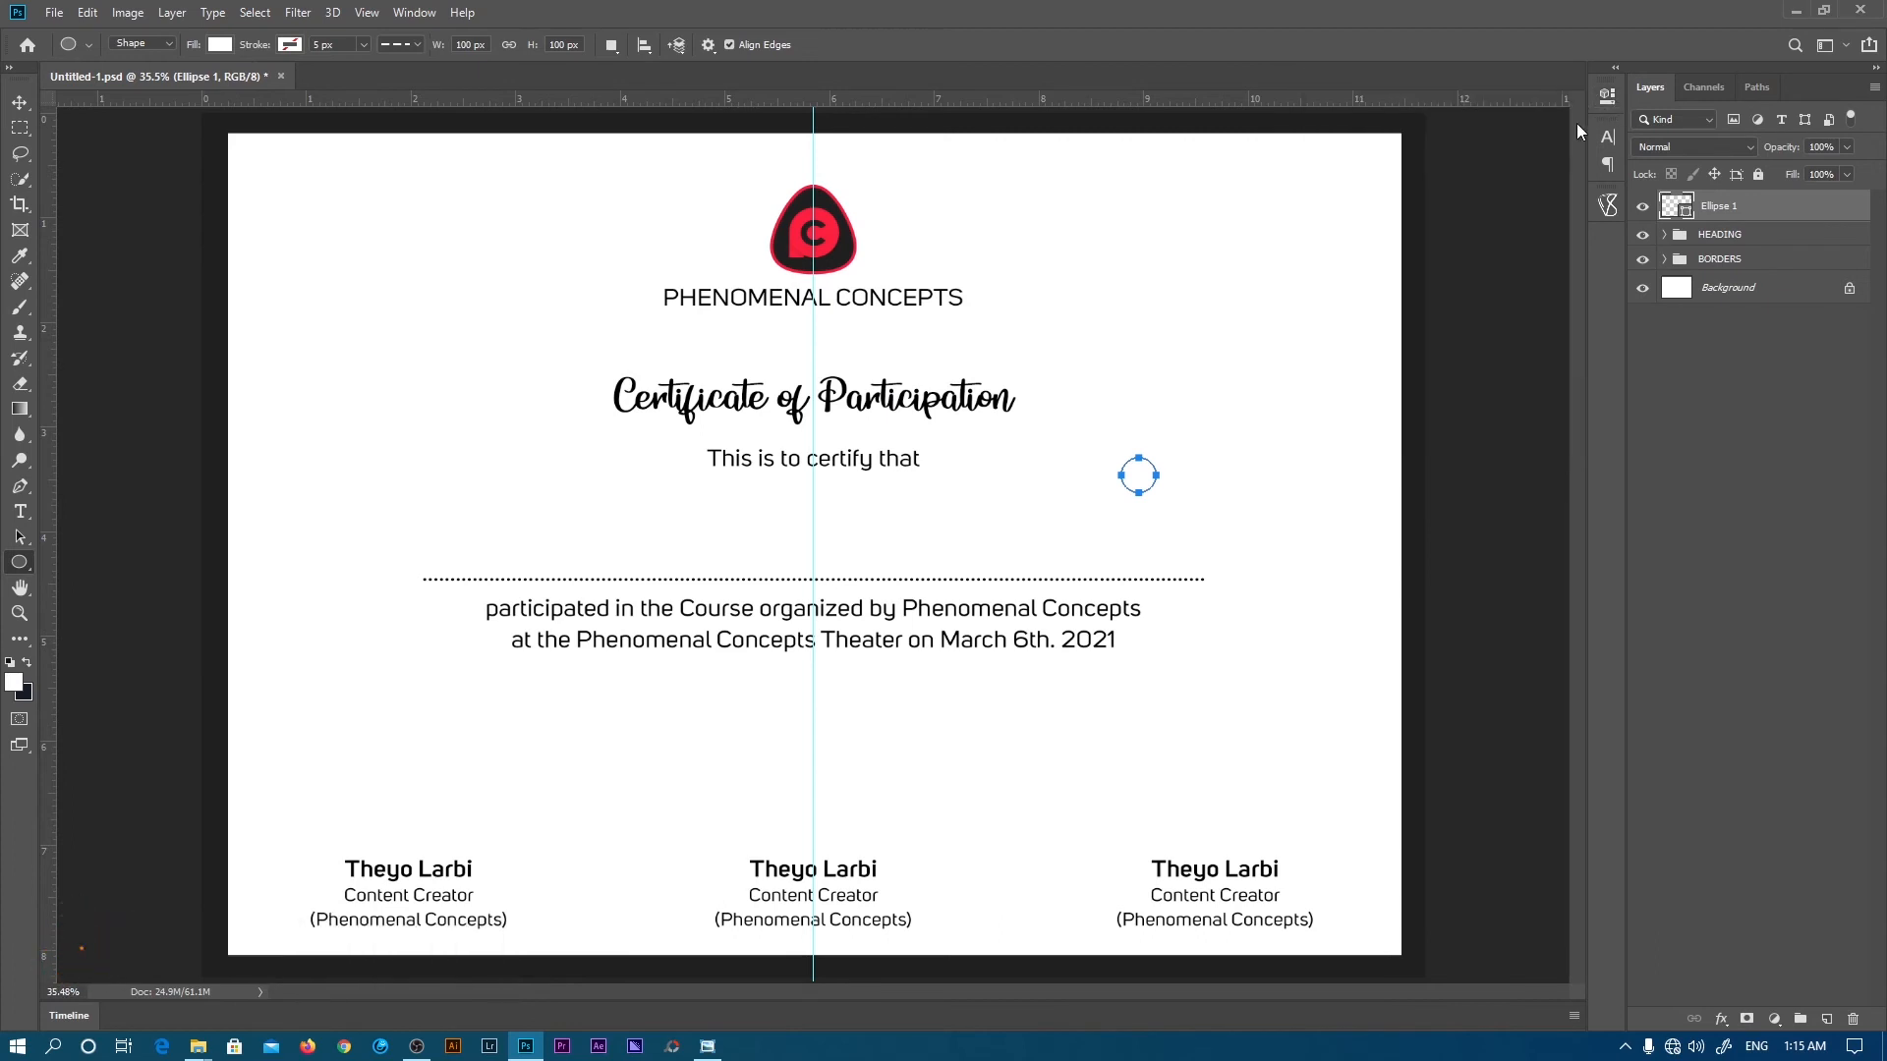
- Fill the circle with the logo's red, #fd203f, sampled with the eyedropper
{"action": "double_click", "coordinate": [1674, 206]}
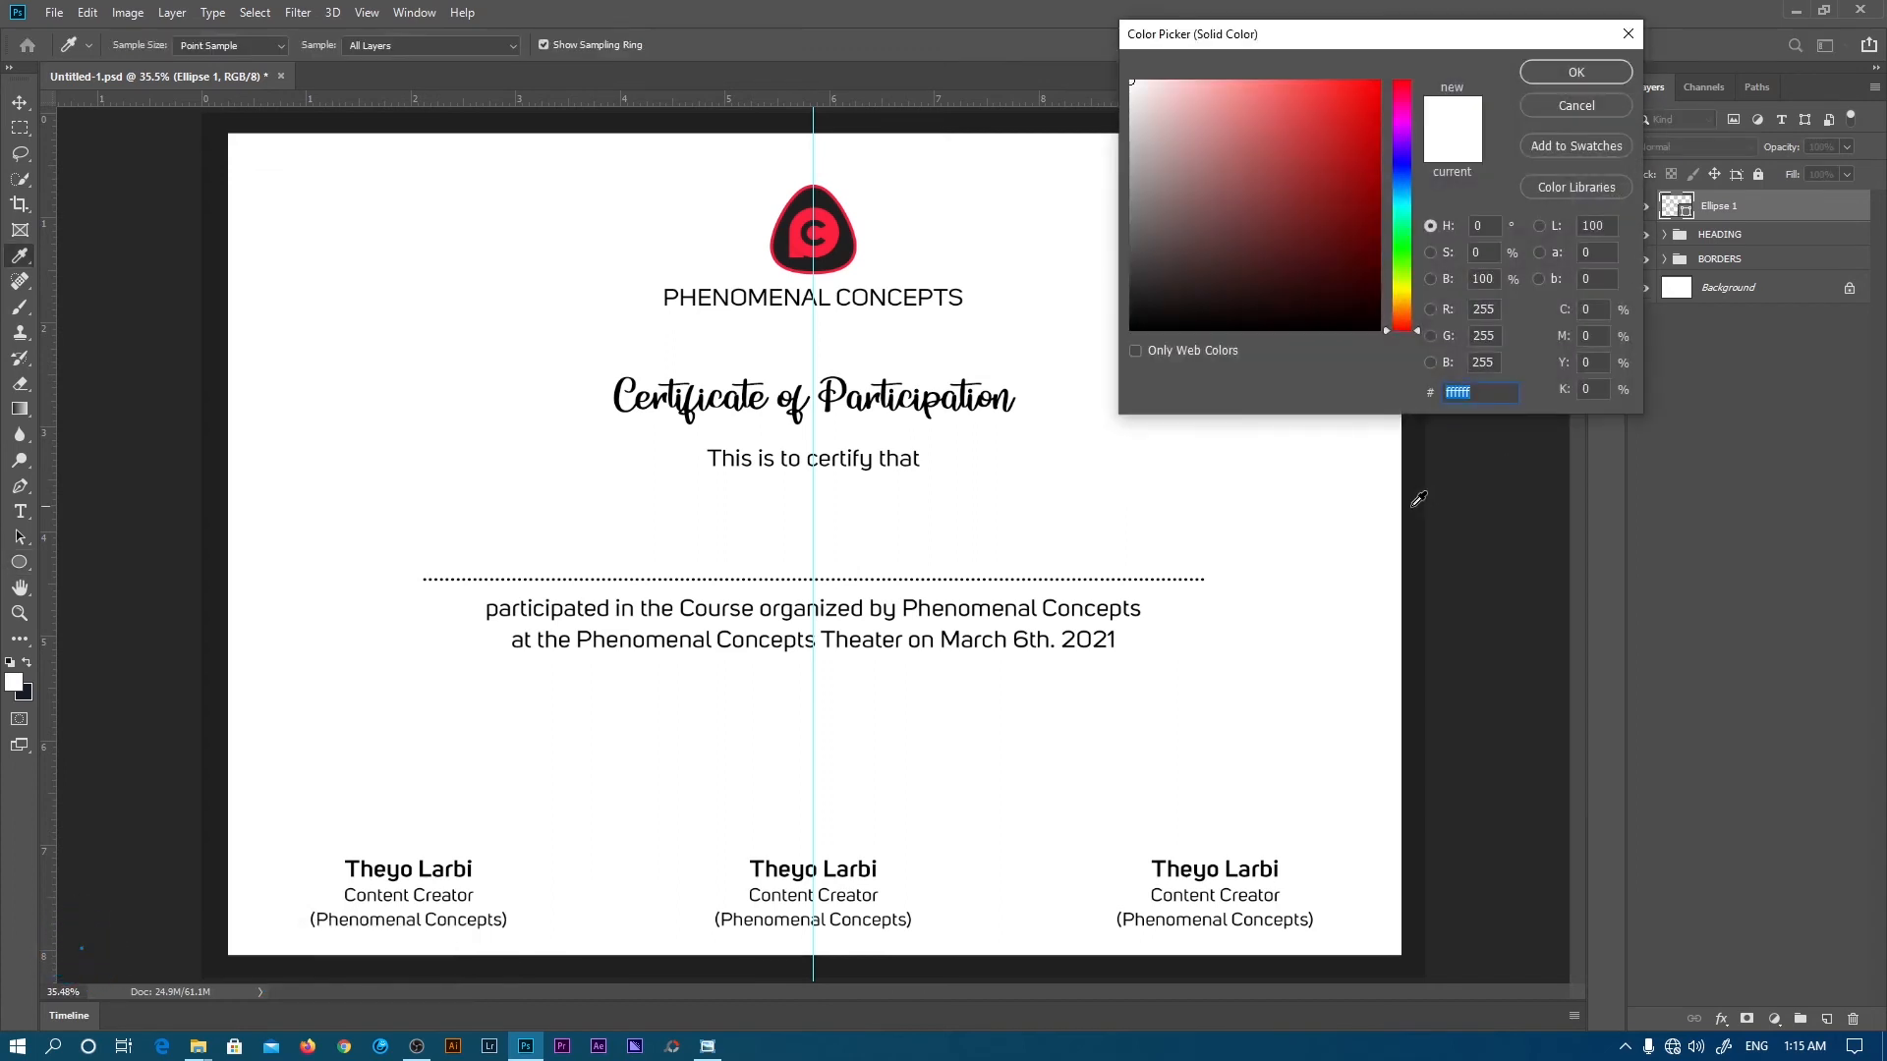
{"action": "left_click", "coordinate": [1416, 499]}
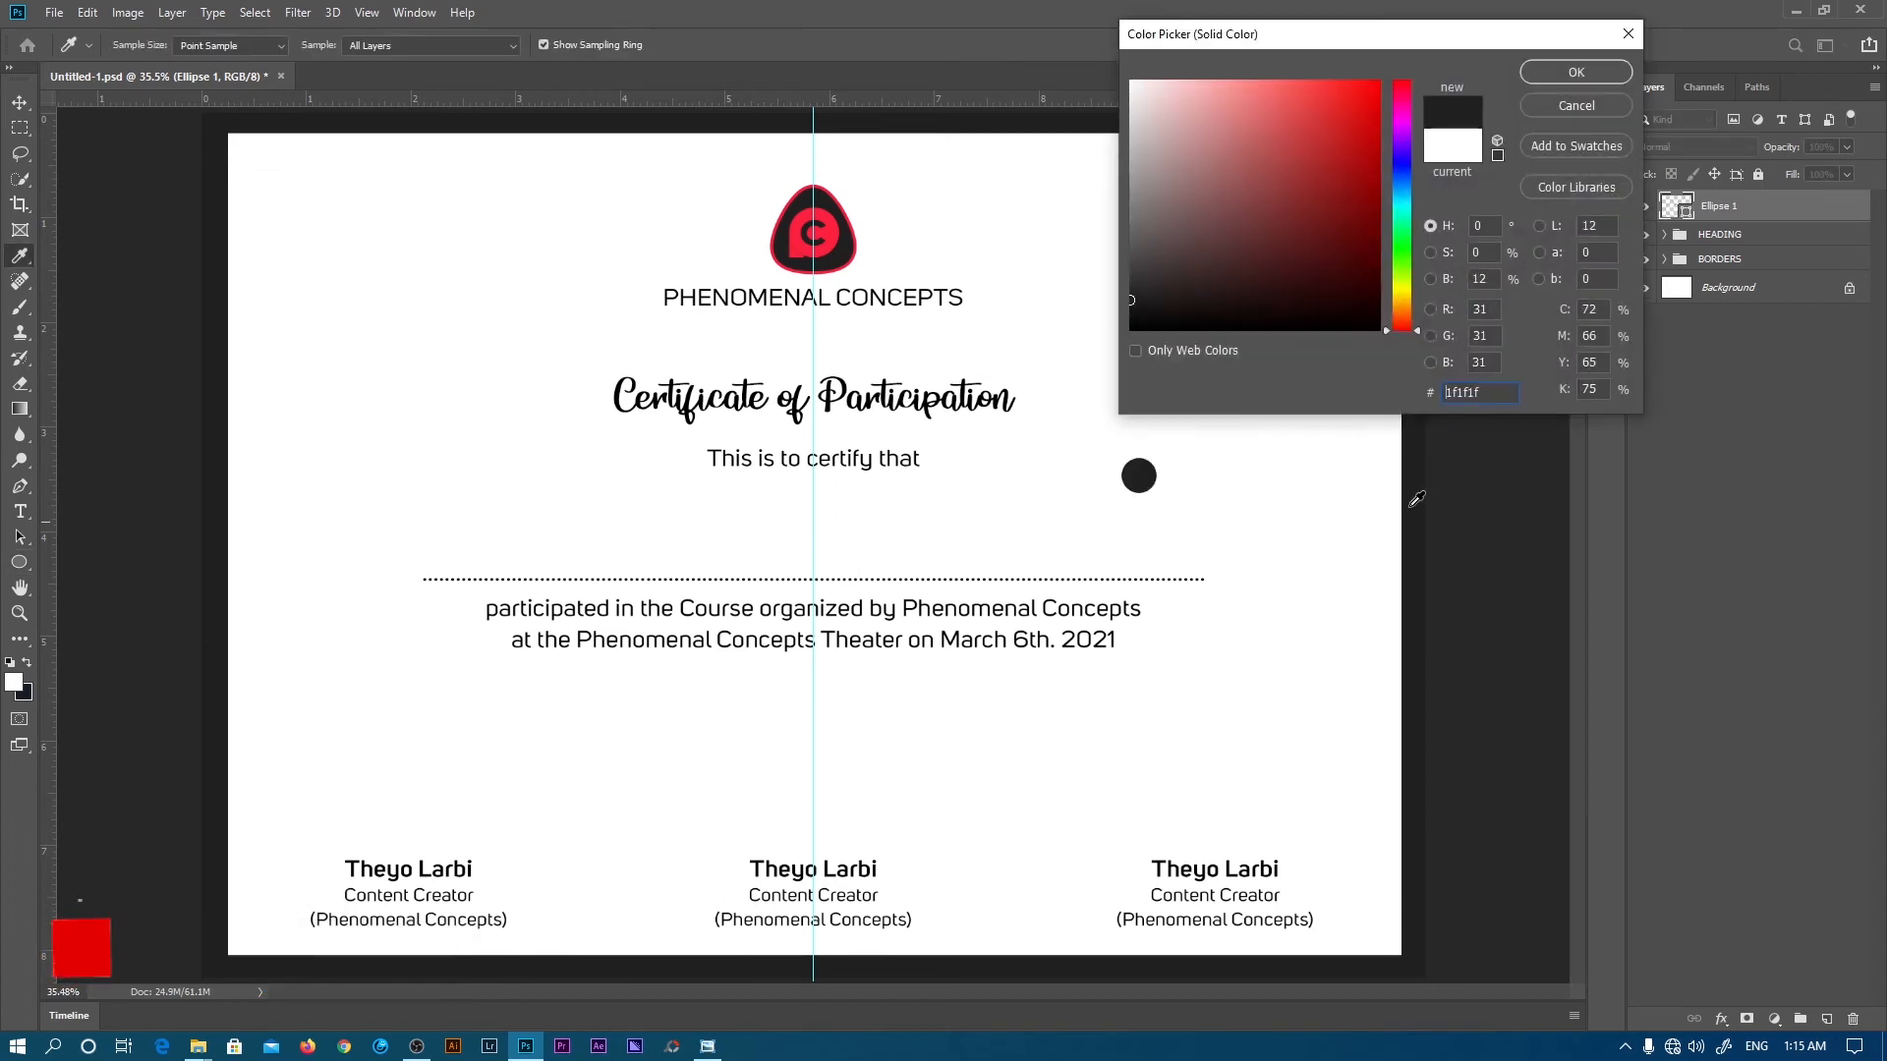
{"action": "left_click", "coordinate": [834, 228]}
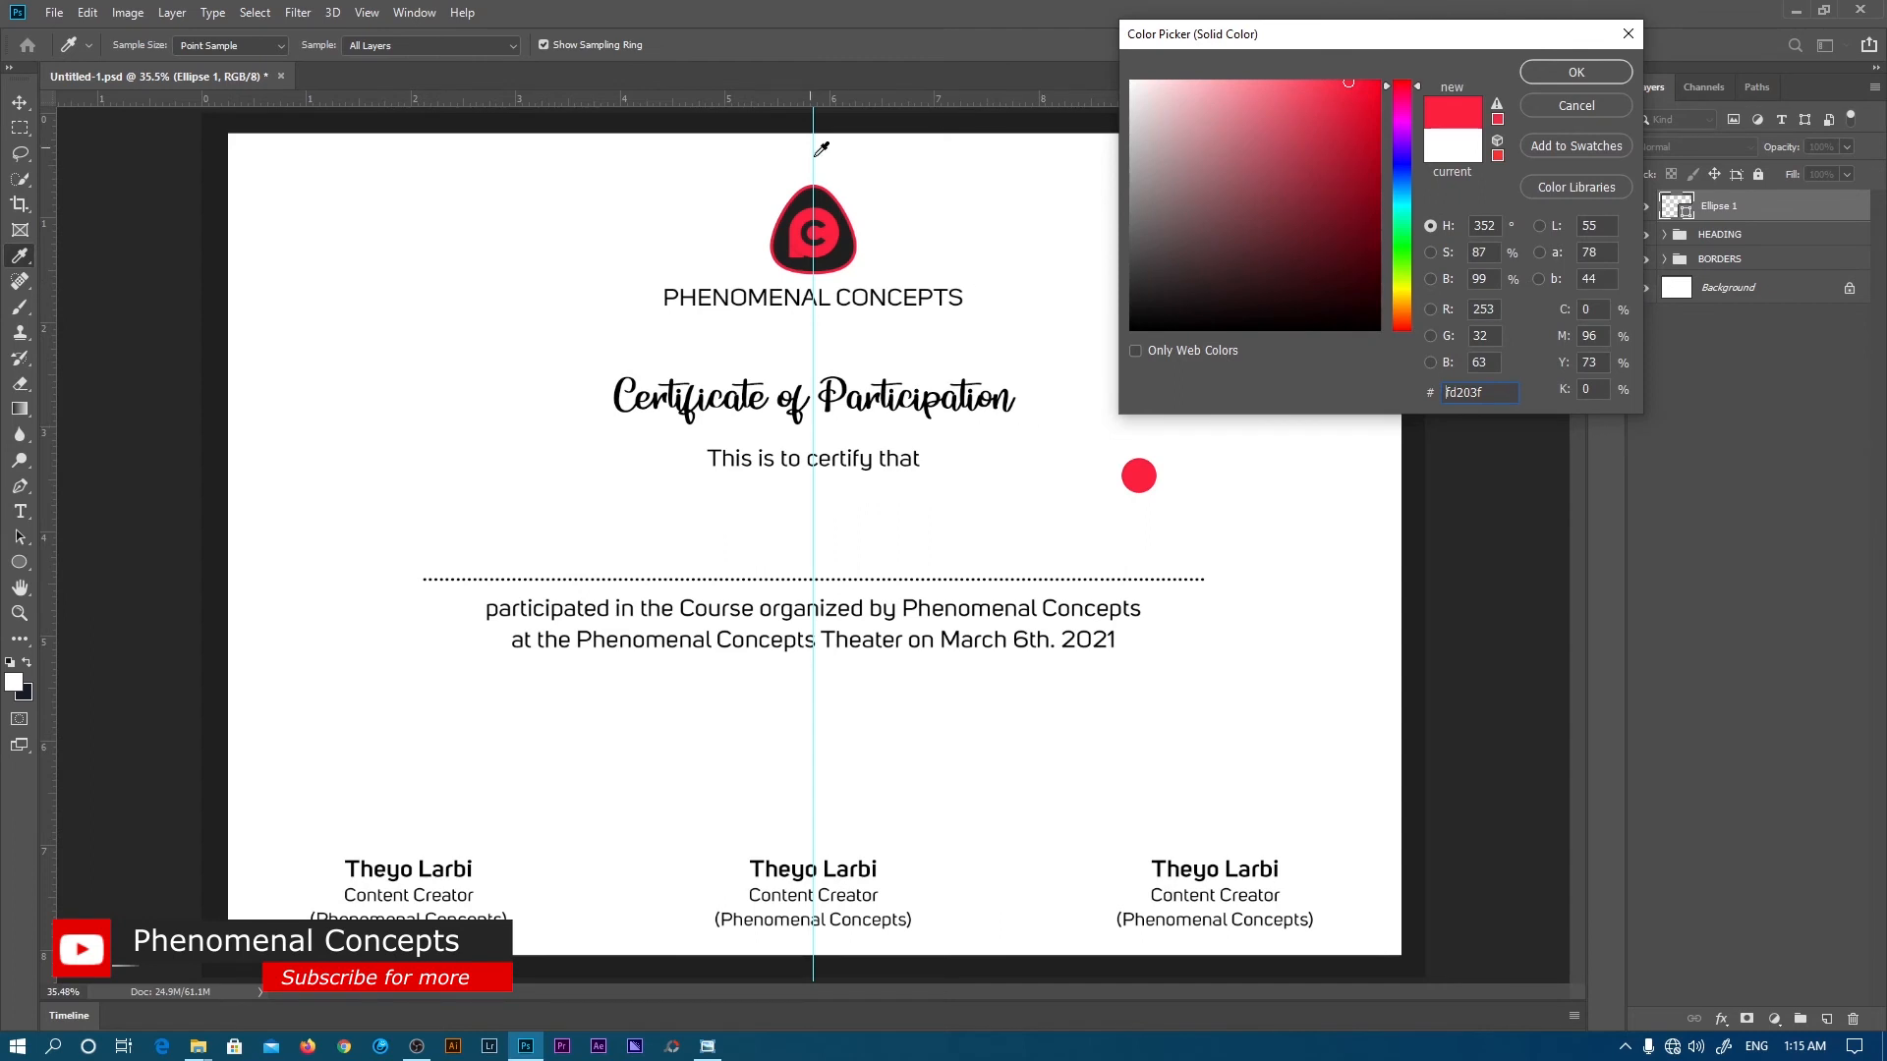
{"action": "left_click", "coordinate": [1576, 73]}
- Place the red circle right of 'Participation' and a copy left of 'Certificate'
{"action": "key", "text": "v"}
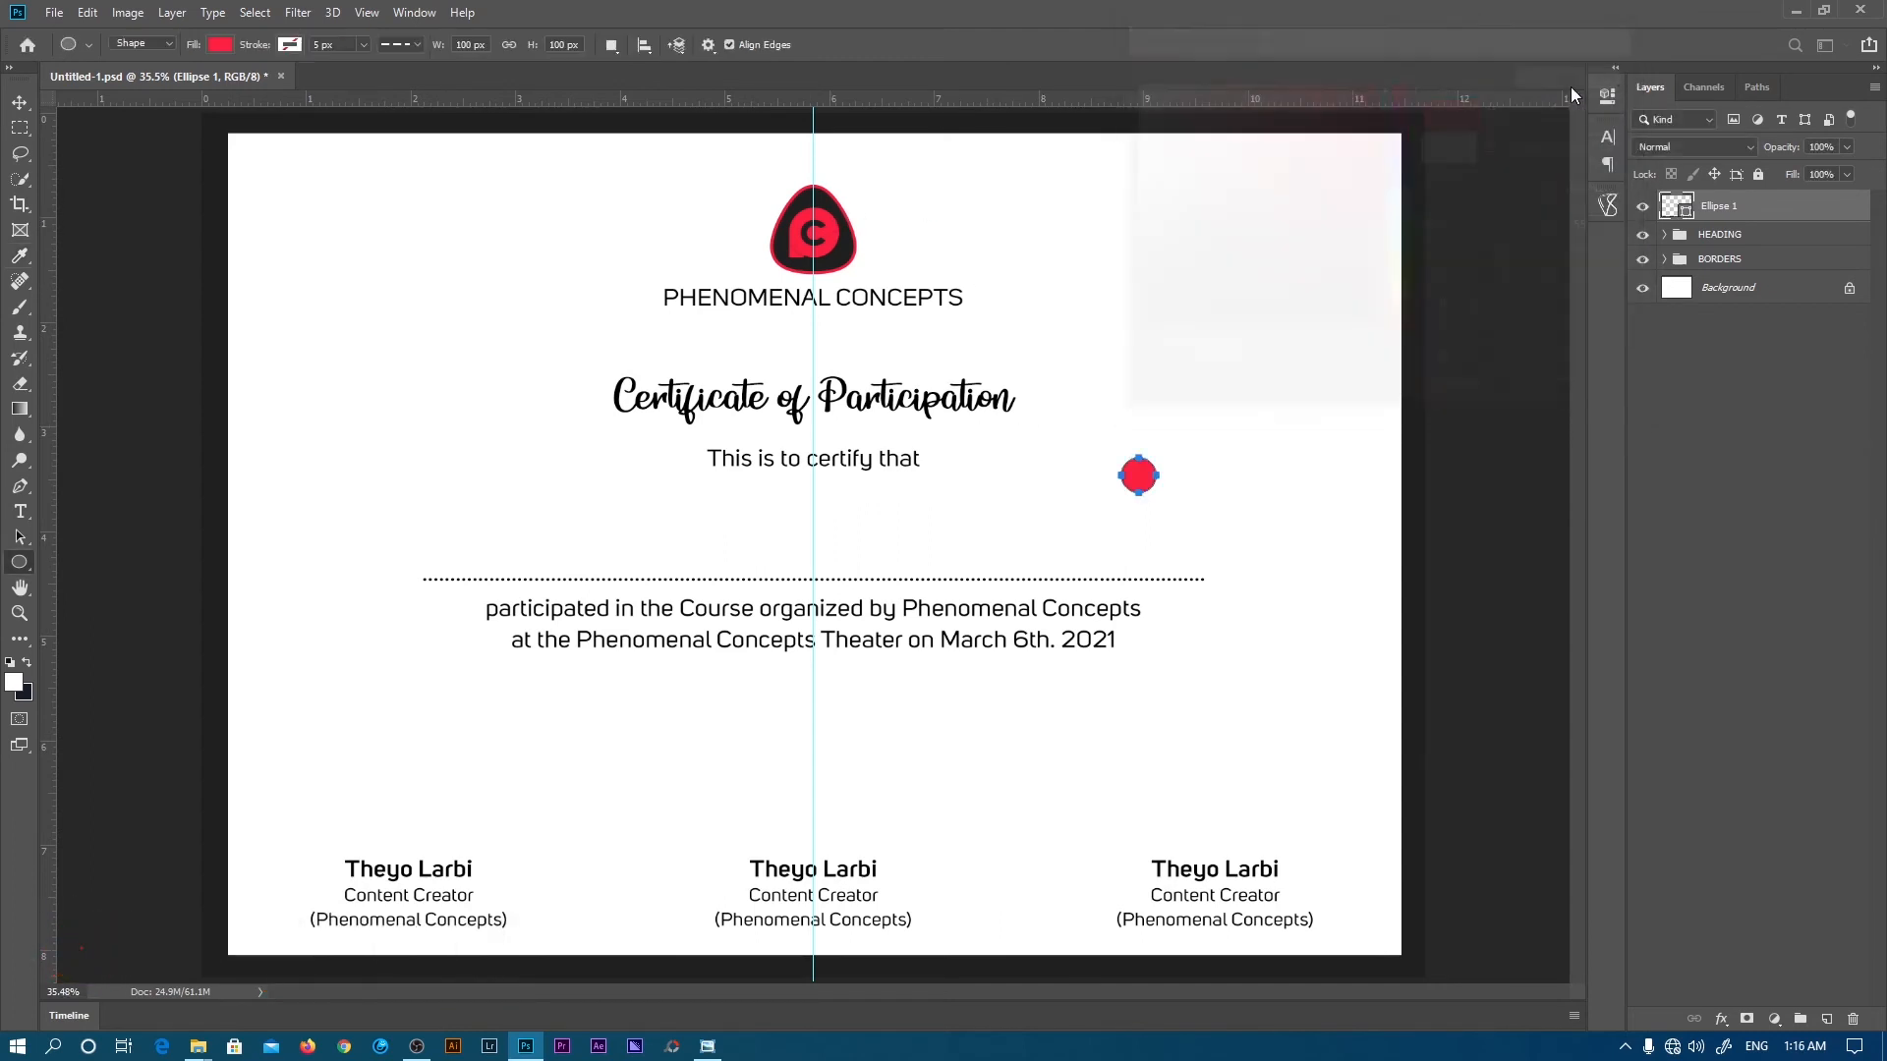
{"action": "left_click_drag", "start_coordinate": [1253, 504], "coordinate": [1057, 407]}
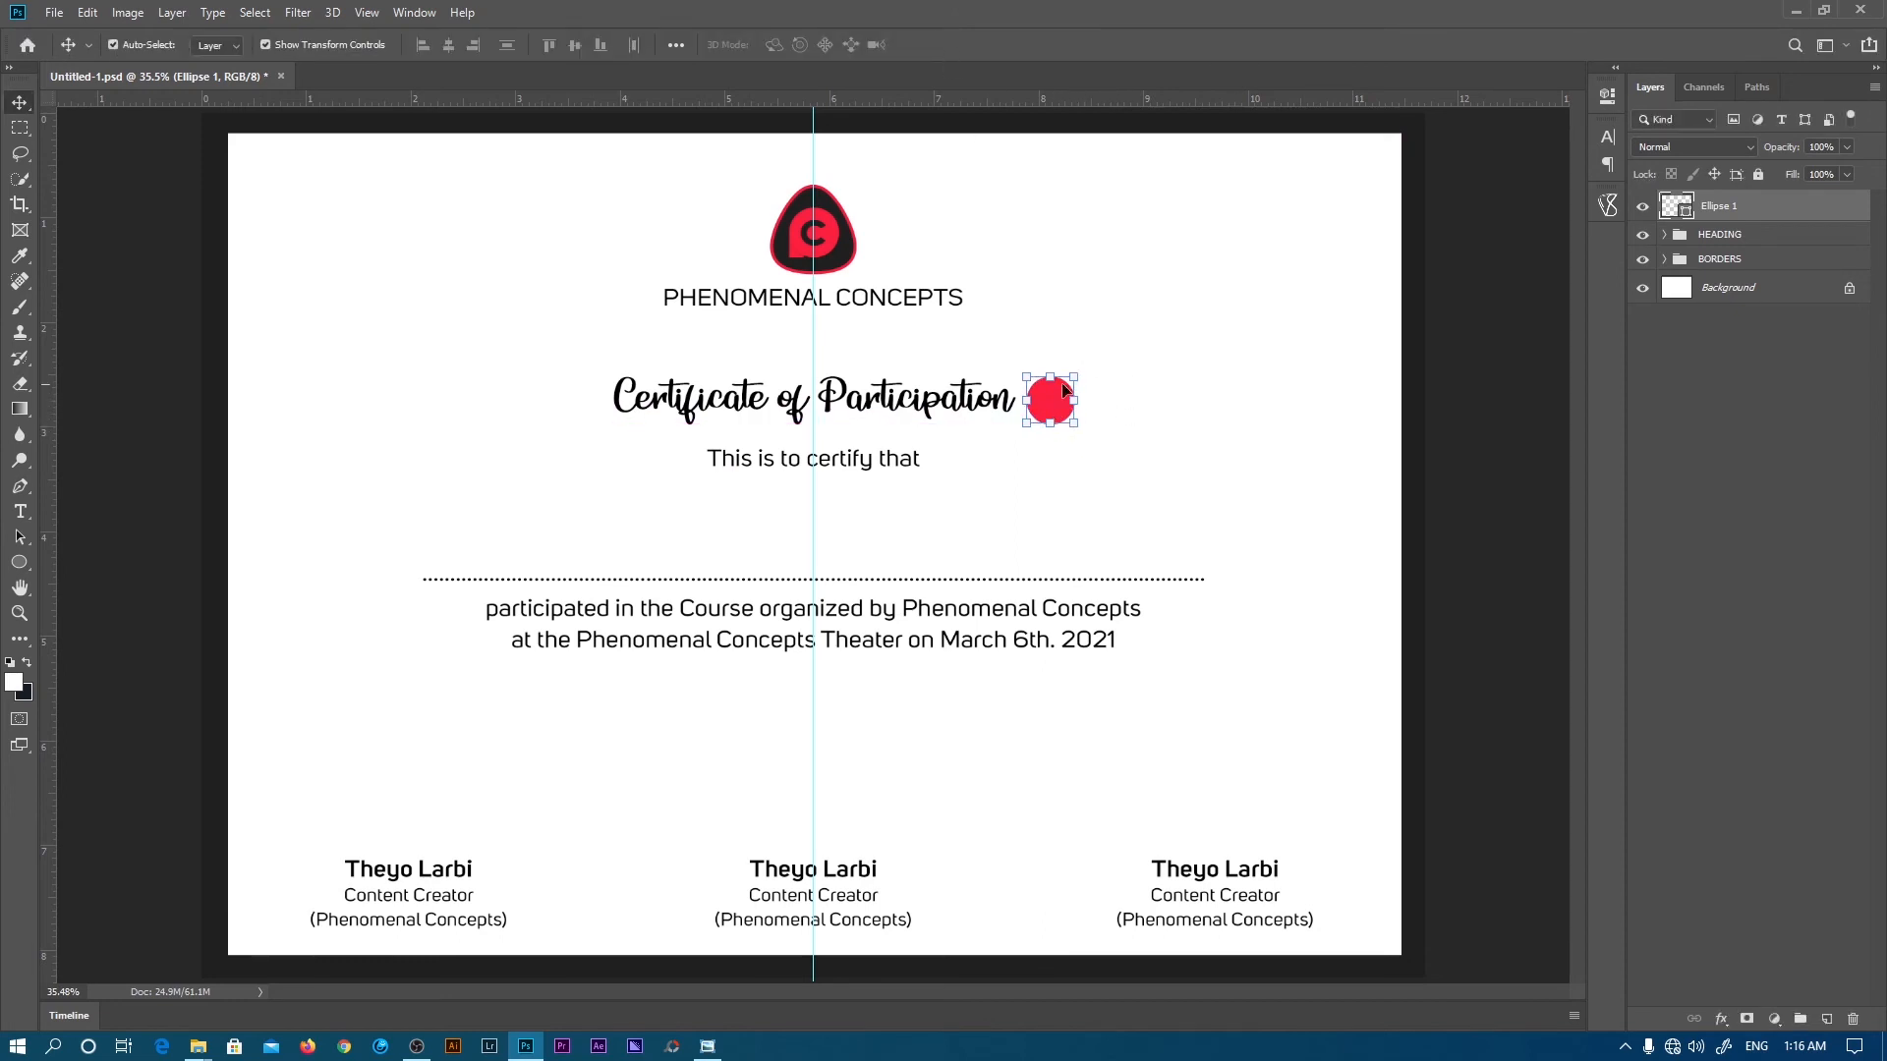
{"action": "left_click_drag", "start_coordinate": [1158, 398], "coordinate": [678, 405]}
{"action": "left_click", "coordinate": [1715, 418]}
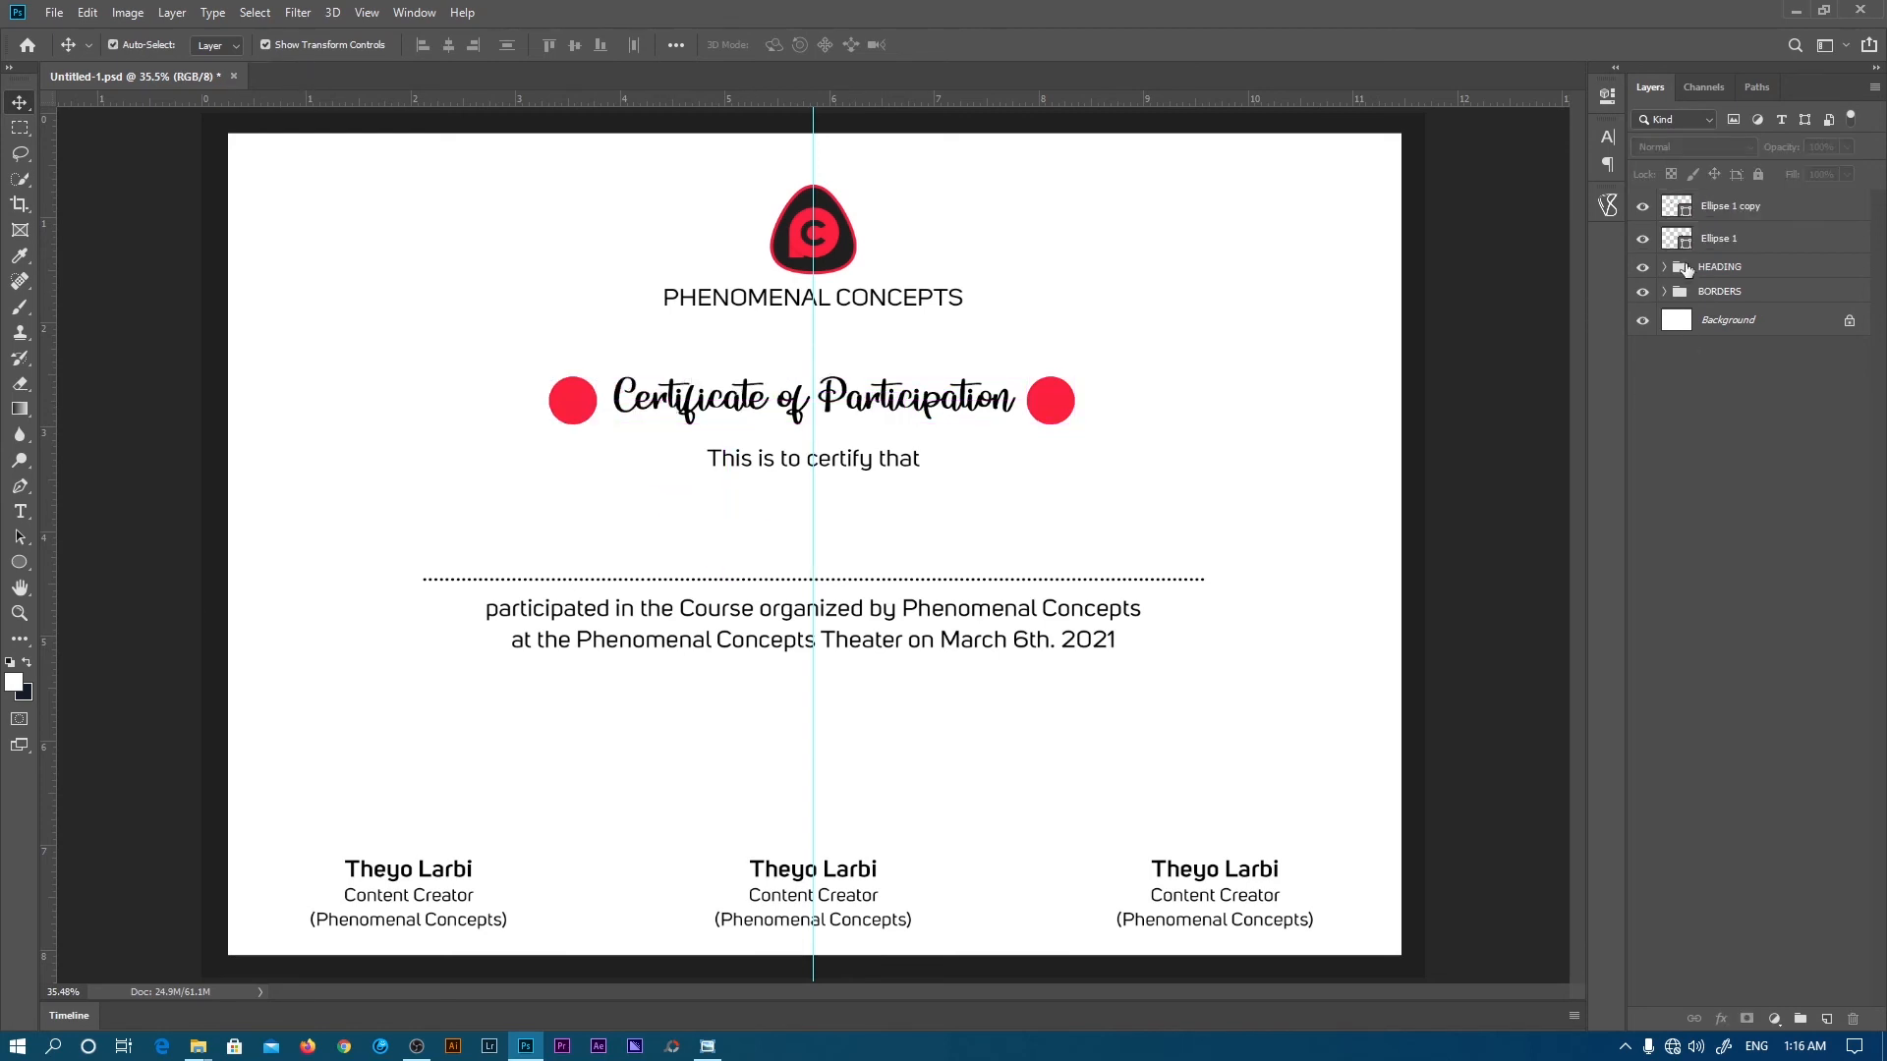
- Refill both title dots with dark grey 1f1f1f sampled from beside the page
{"action": "left_click", "coordinate": [1725, 241]}
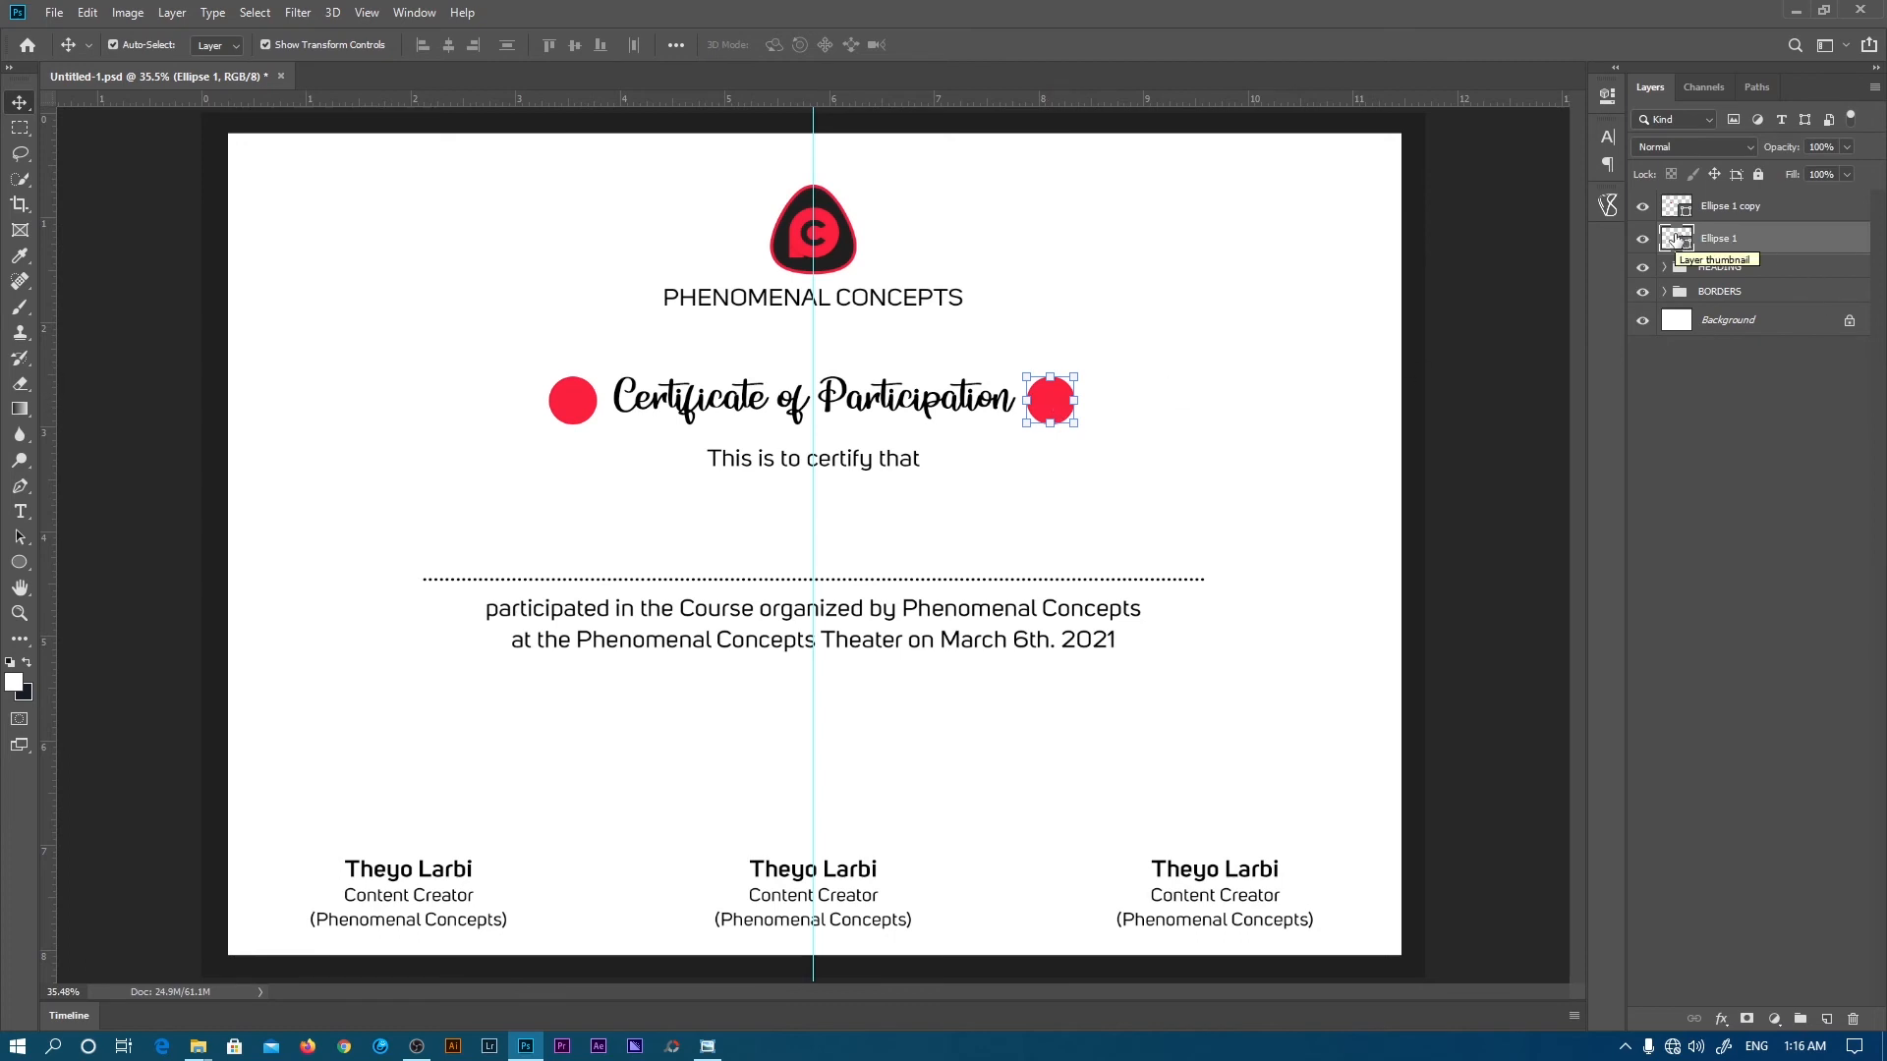
{"action": "double_click", "coordinate": [1677, 240]}
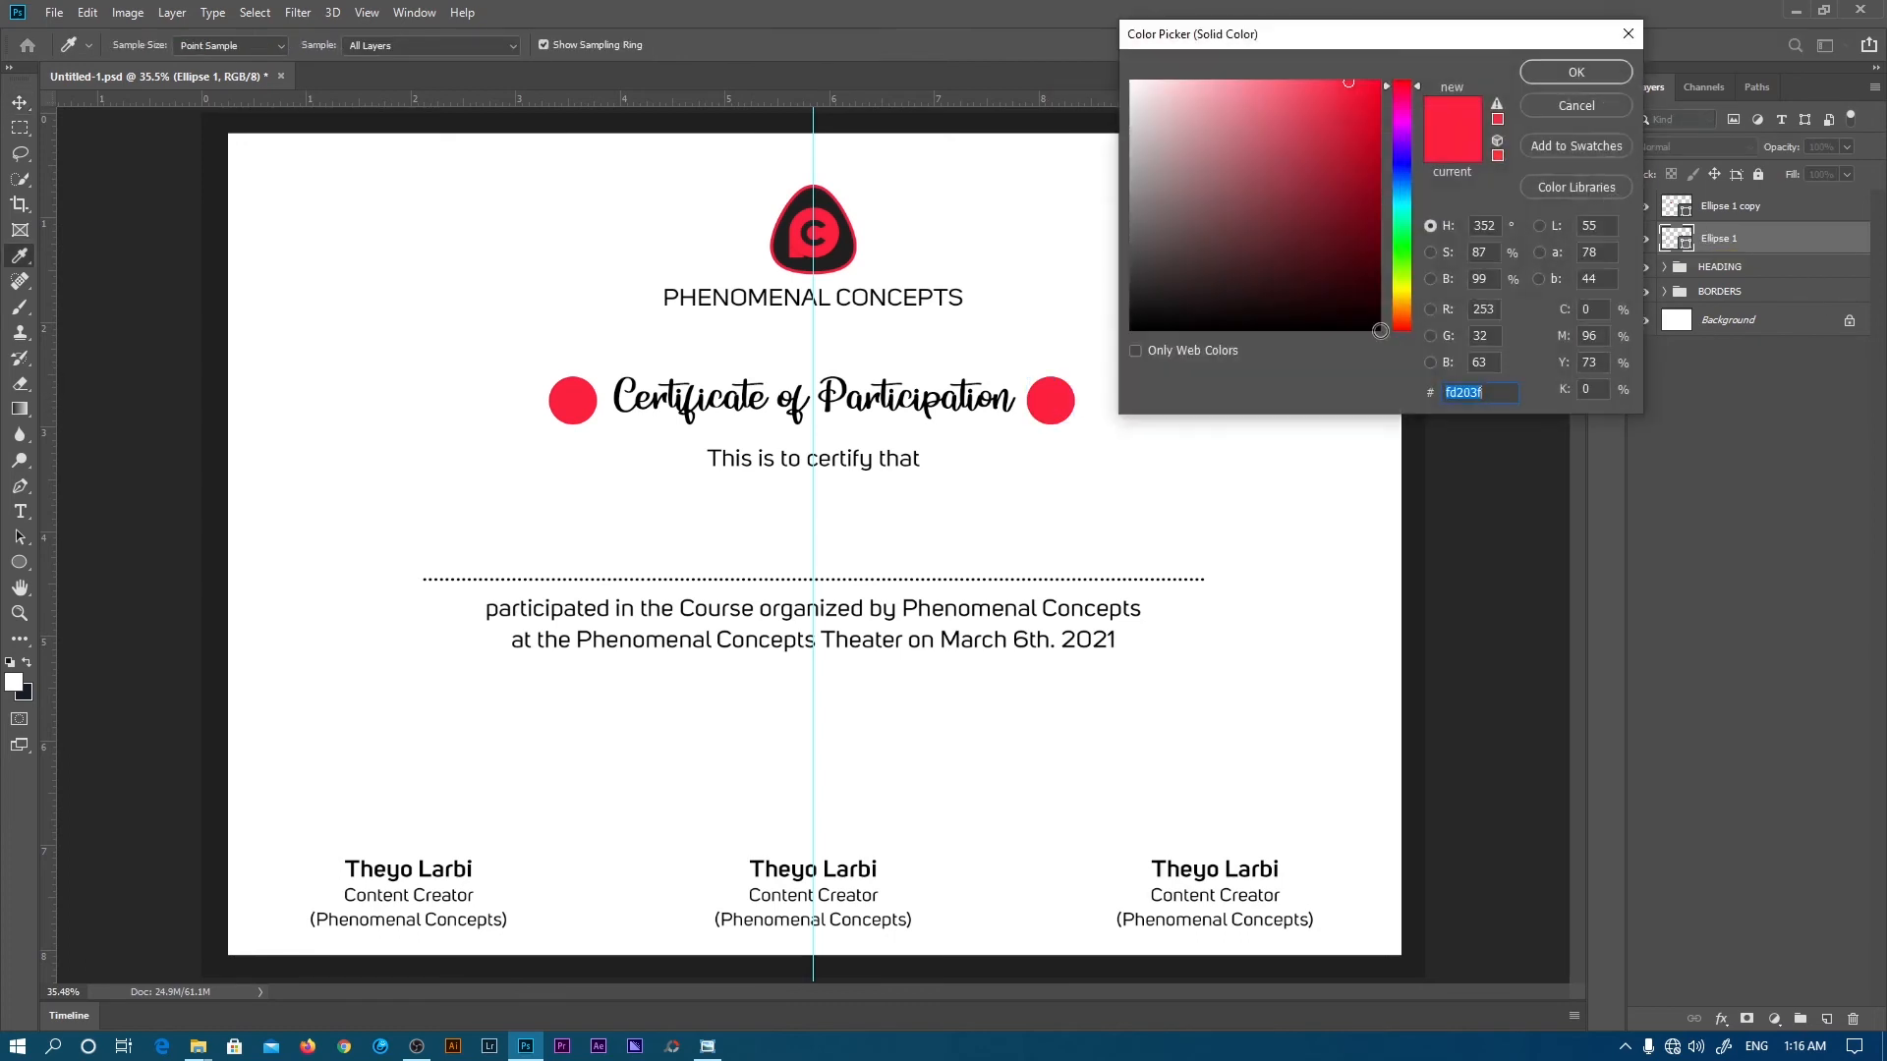
{"action": "left_click", "coordinate": [1424, 439]}
{"action": "left_click", "coordinate": [1575, 71]}
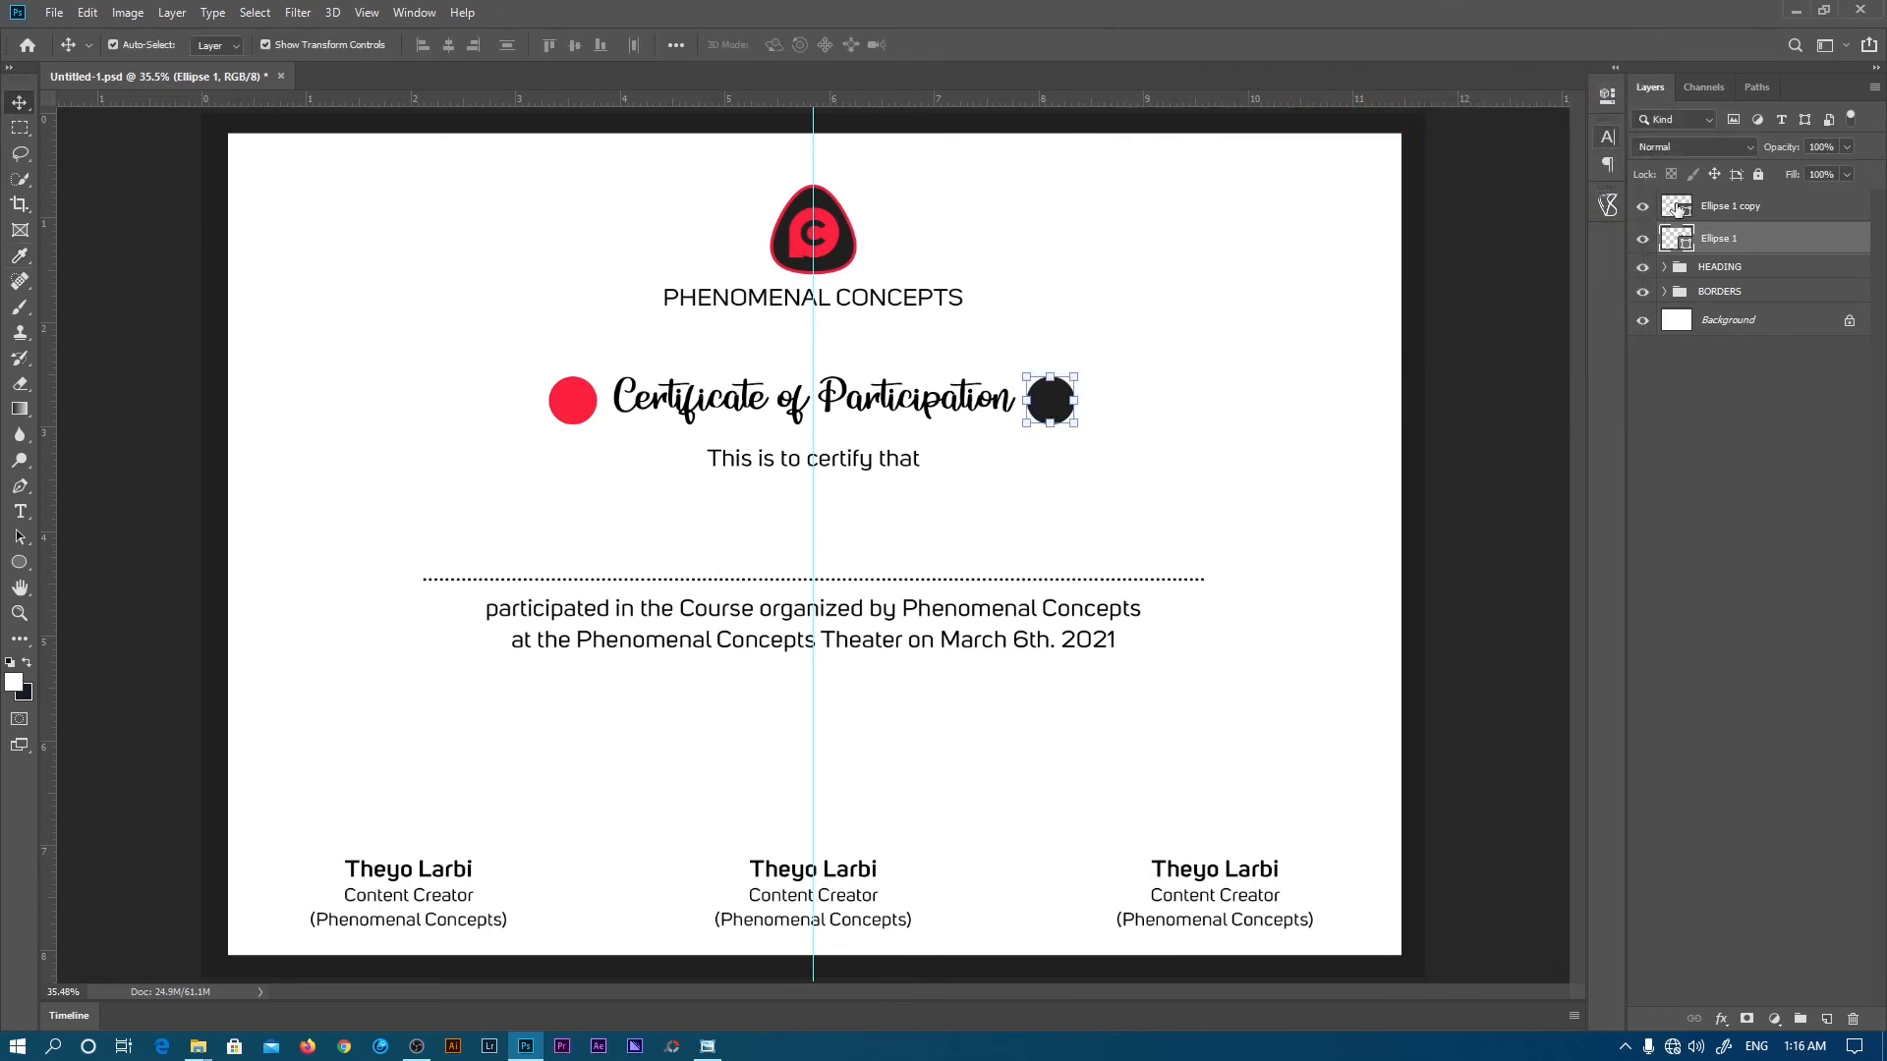
{"action": "double_click", "coordinate": [1676, 207]}
{"action": "left_click", "coordinate": [1418, 442]}
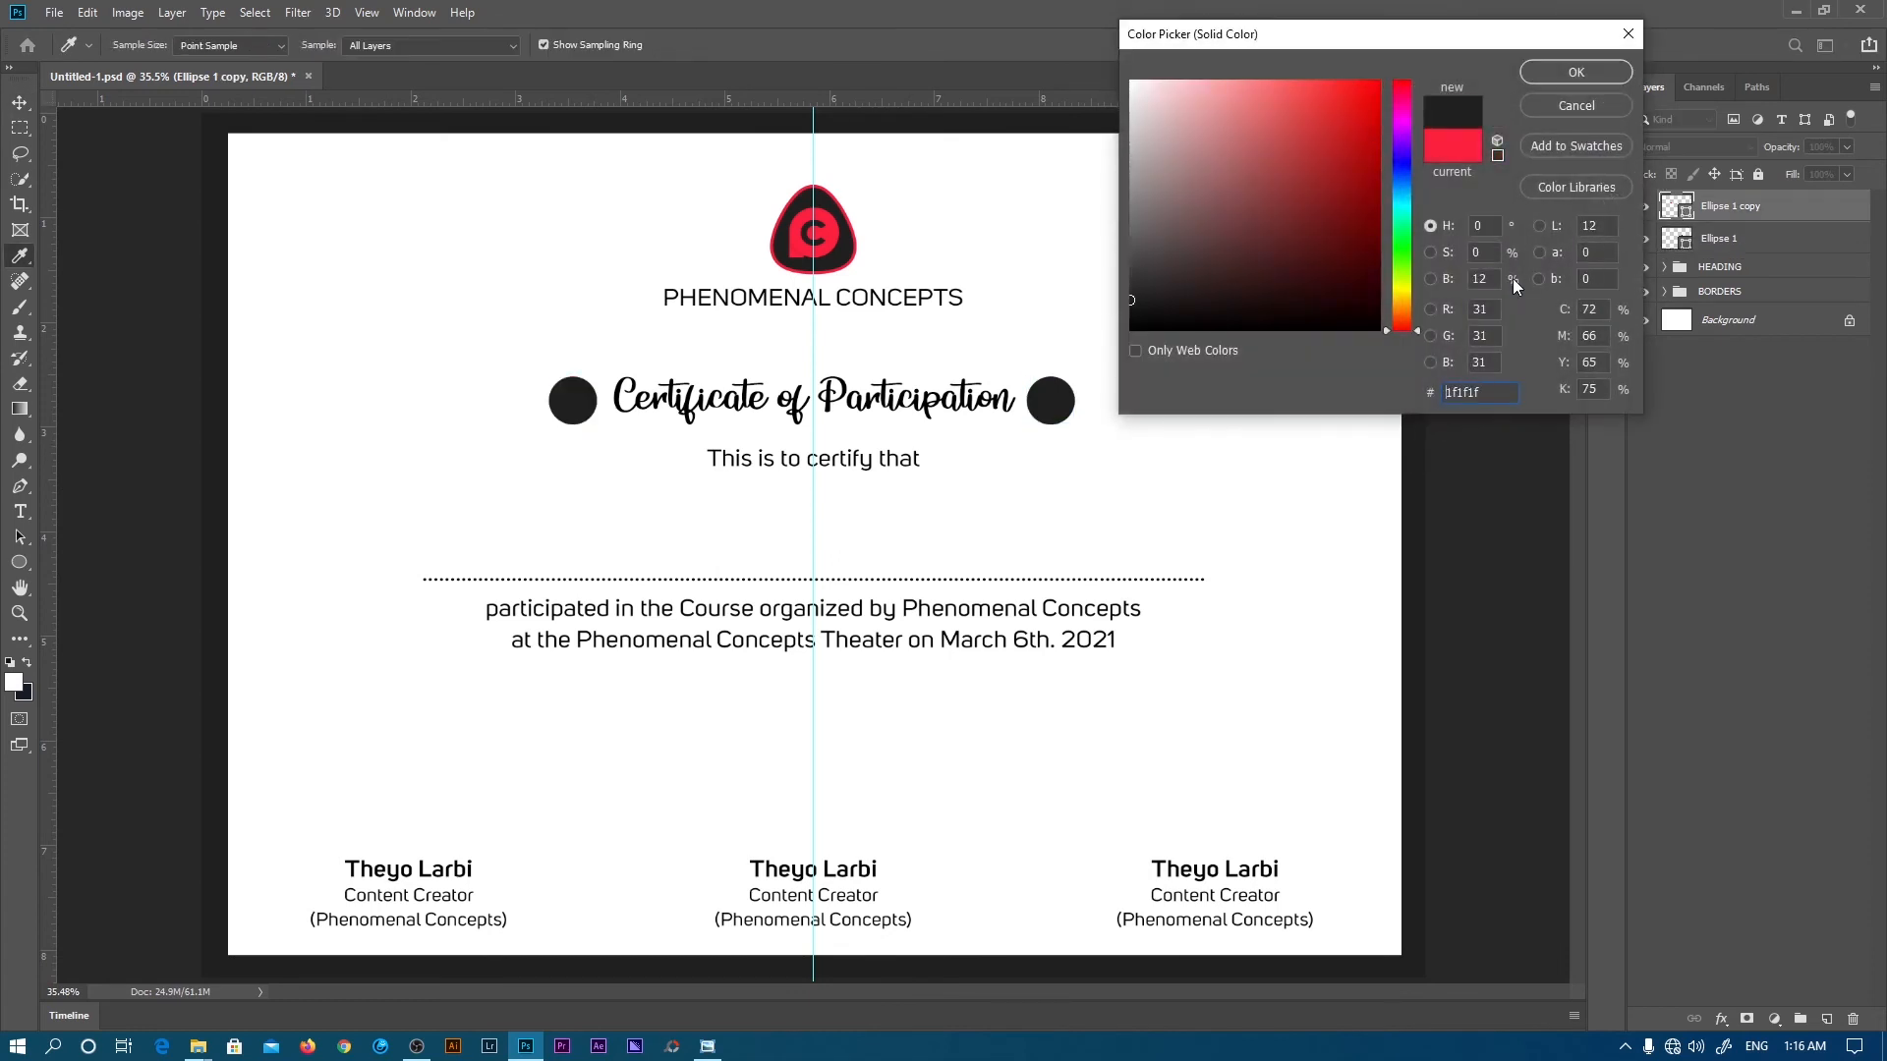
{"action": "left_click", "coordinate": [1576, 72]}
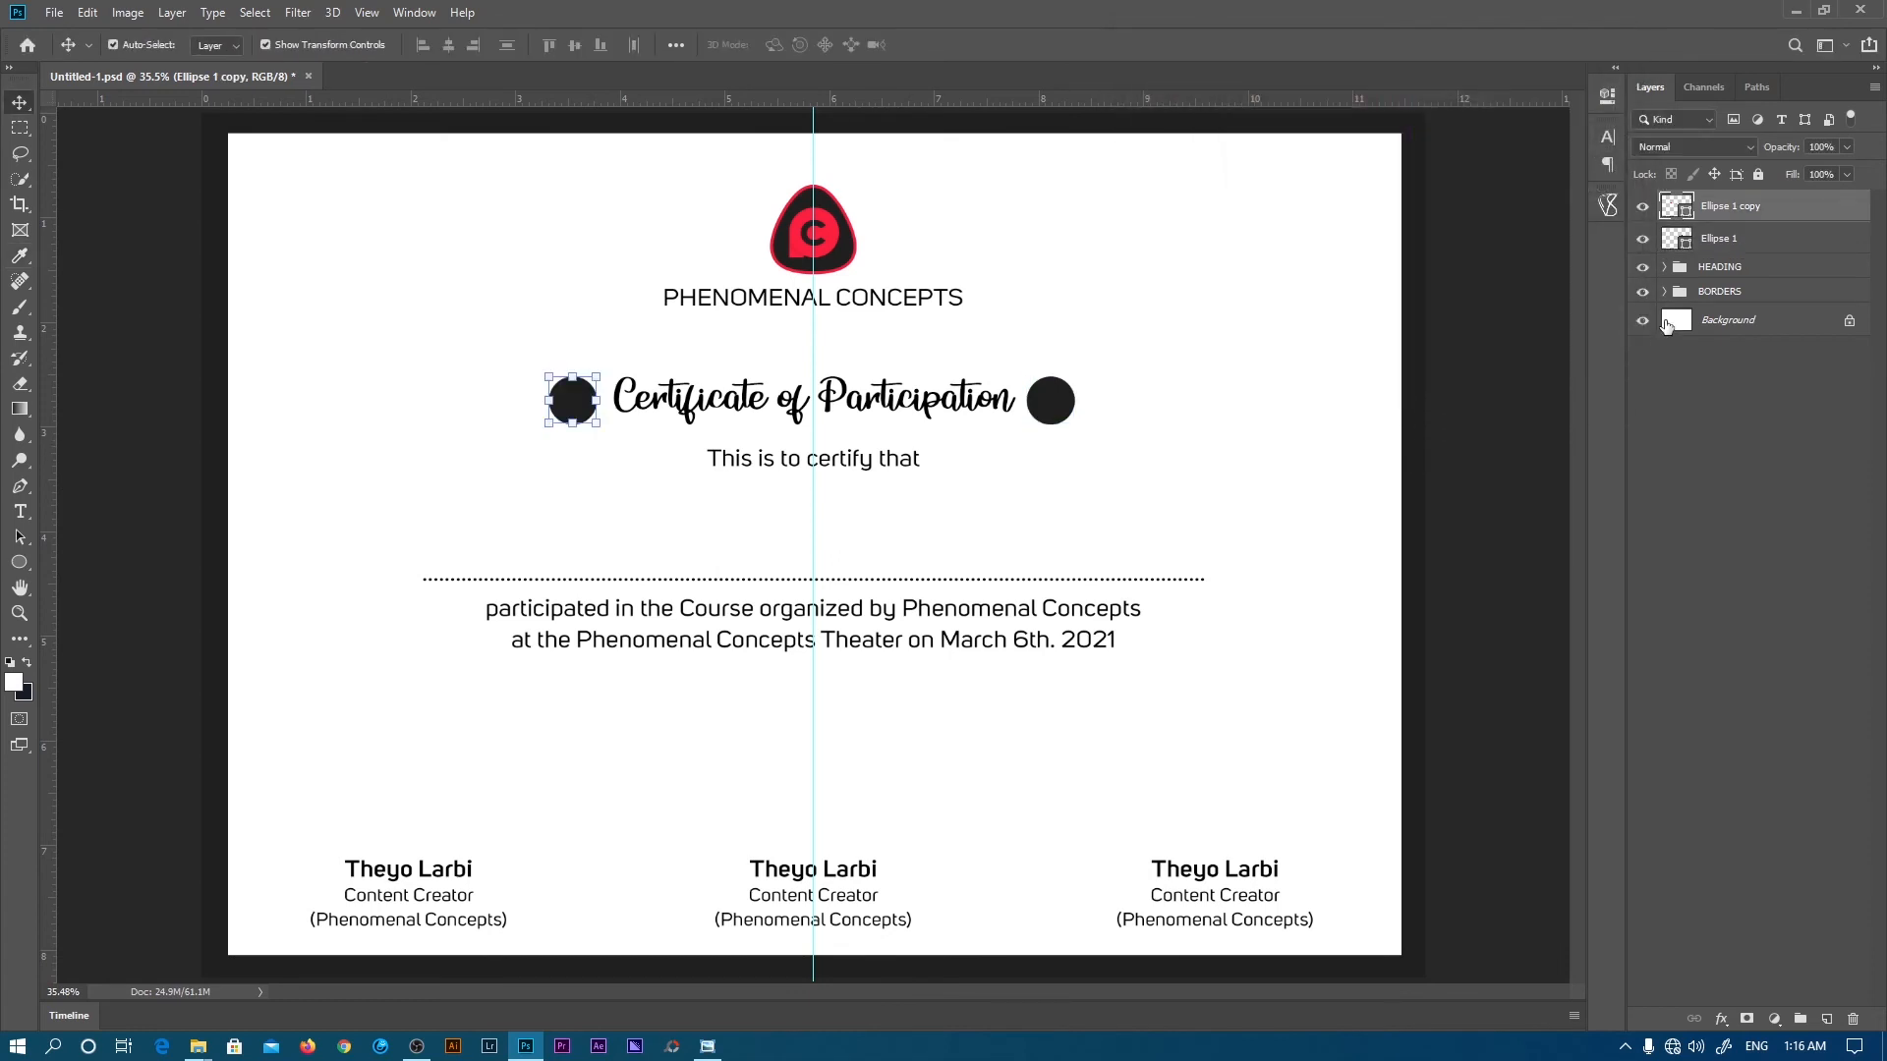
- Give the left dot a 35 px inside stroke in the logo's red, fd203f
{"action": "left_click", "coordinate": [1721, 1023]}
{"action": "left_click", "coordinate": [1745, 873]}
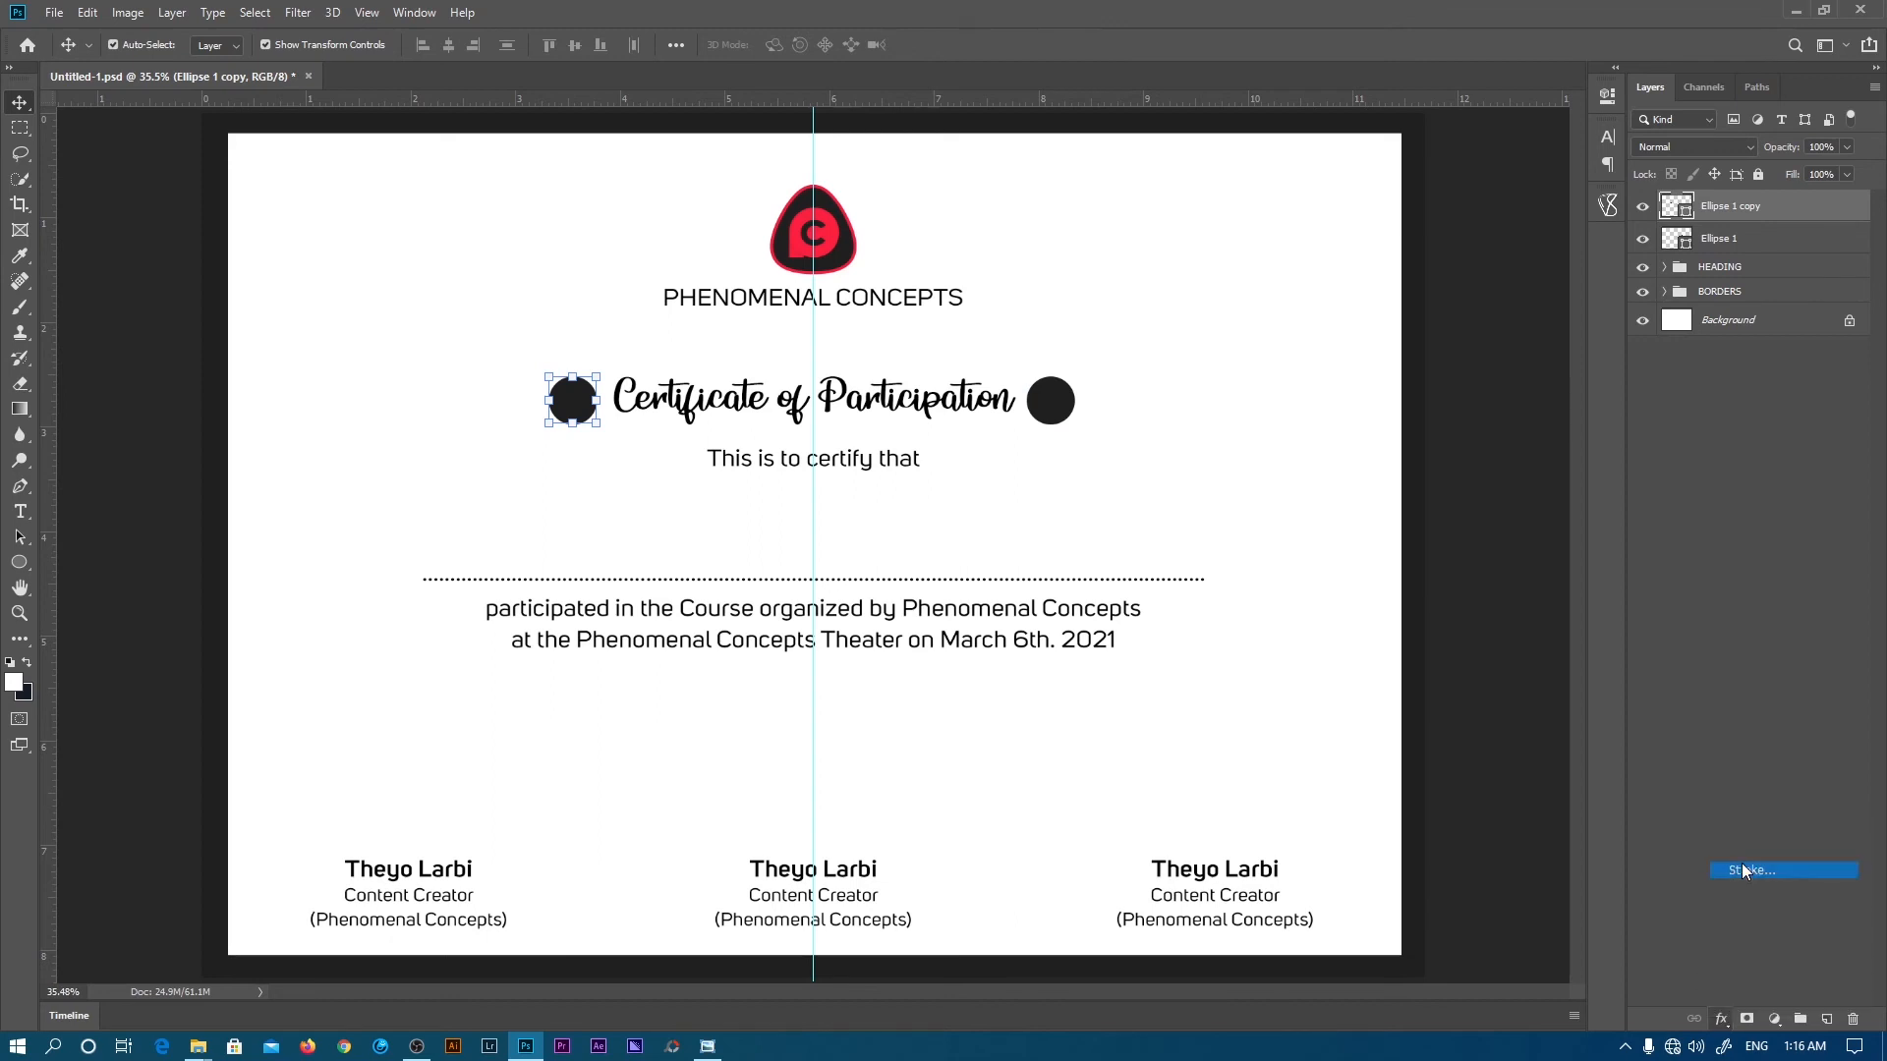
{"action": "left_click", "coordinate": [1428, 235]}
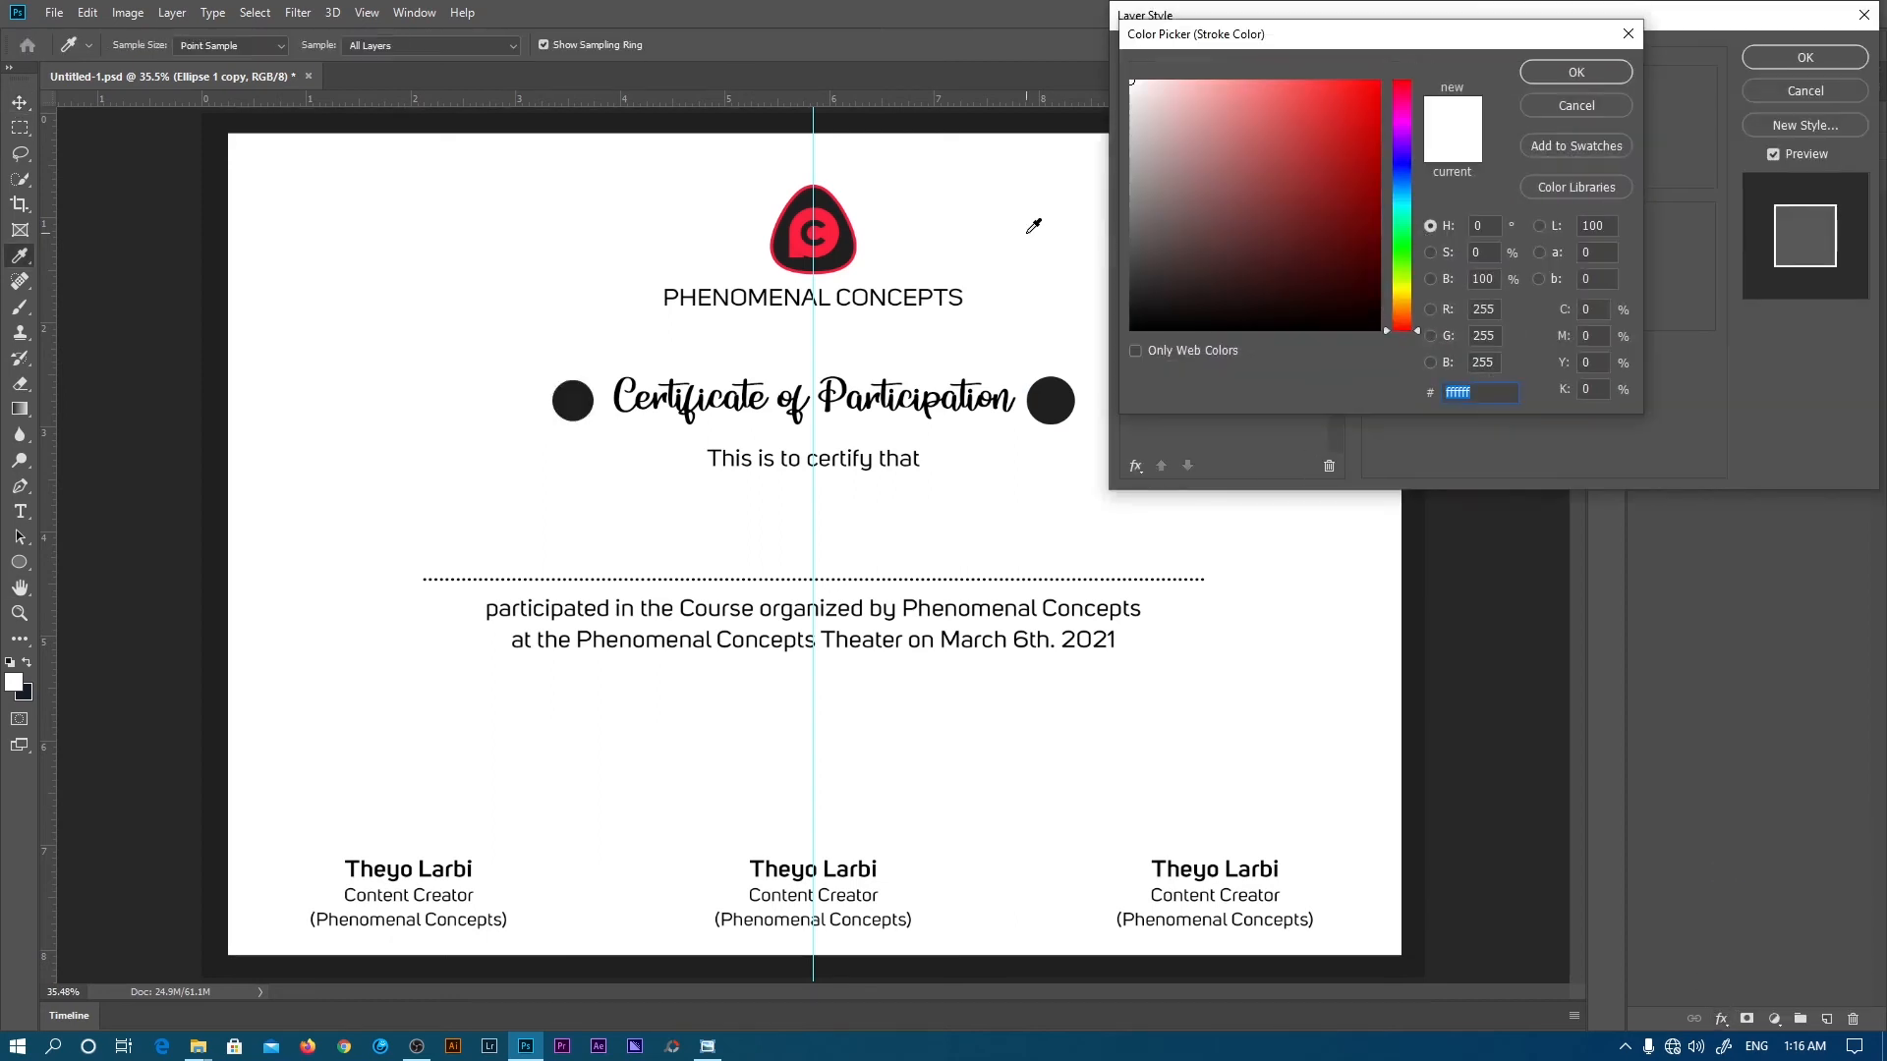
{"action": "left_click", "coordinate": [824, 228]}
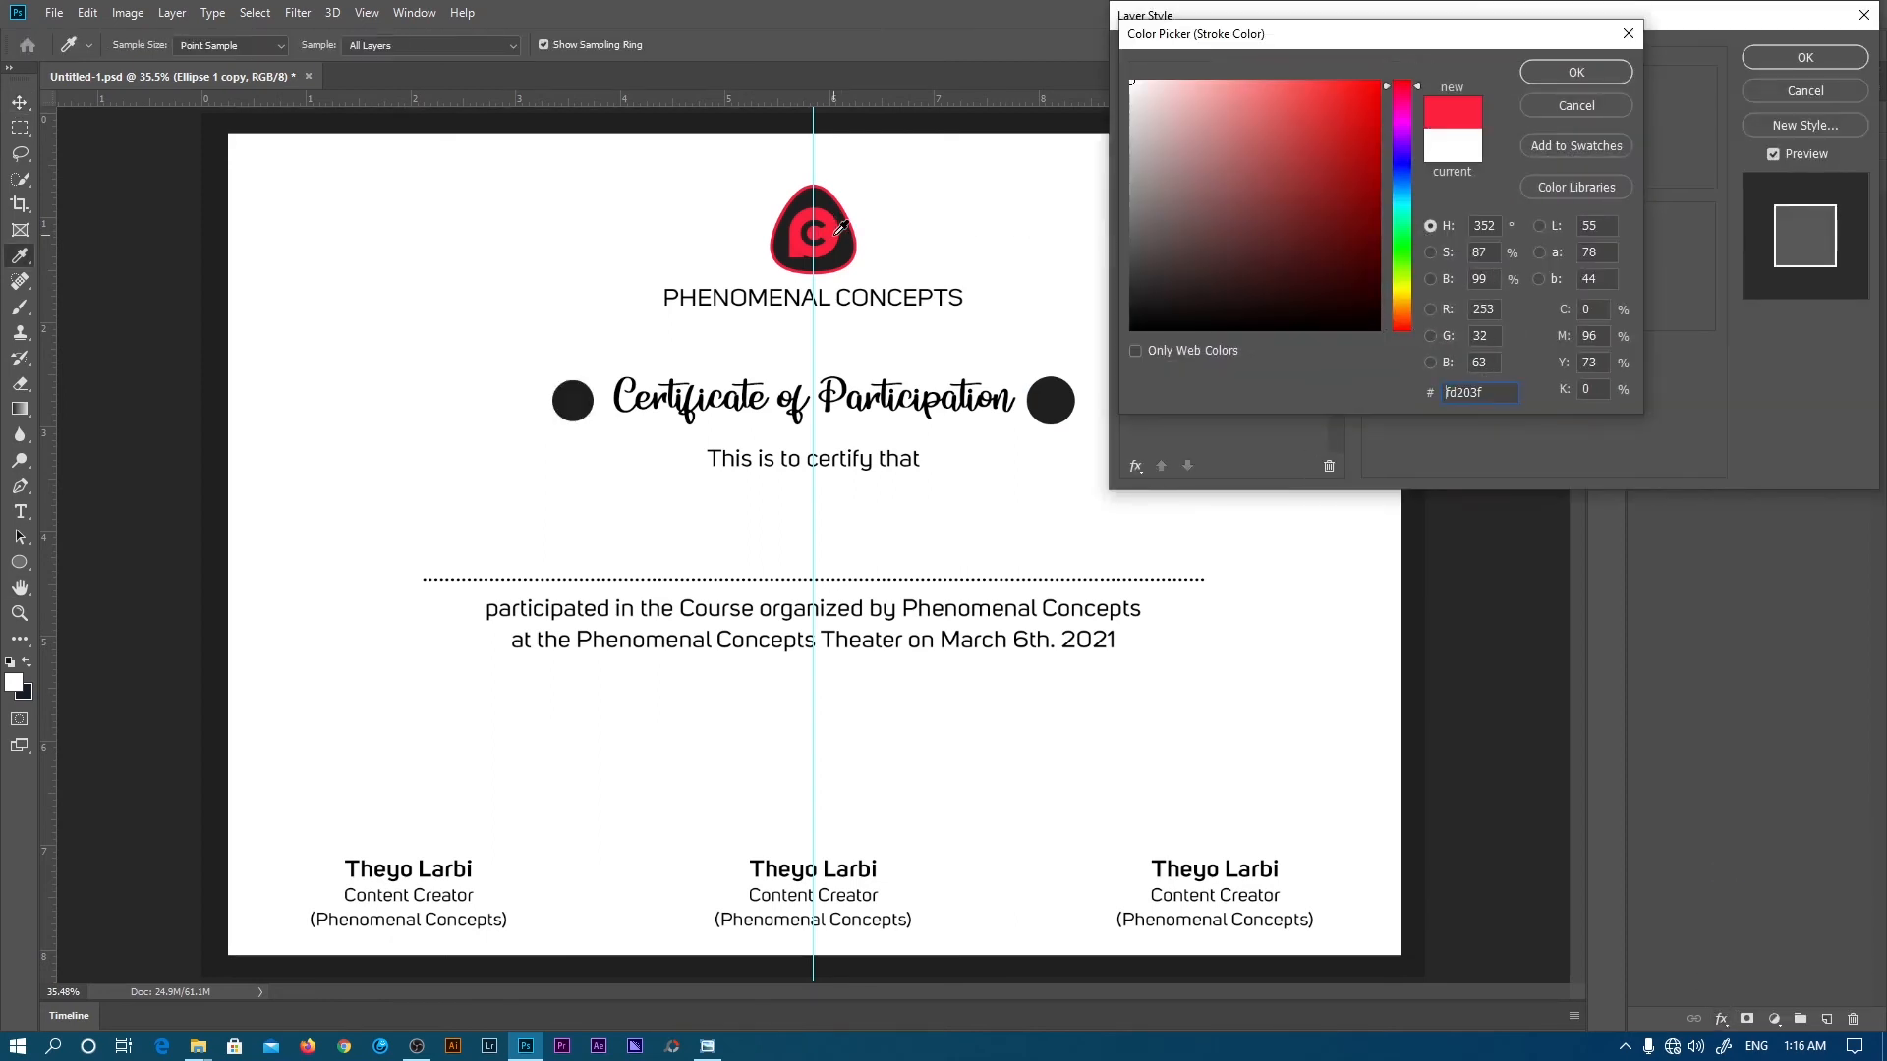
{"action": "left_click", "coordinate": [1533, 73]}
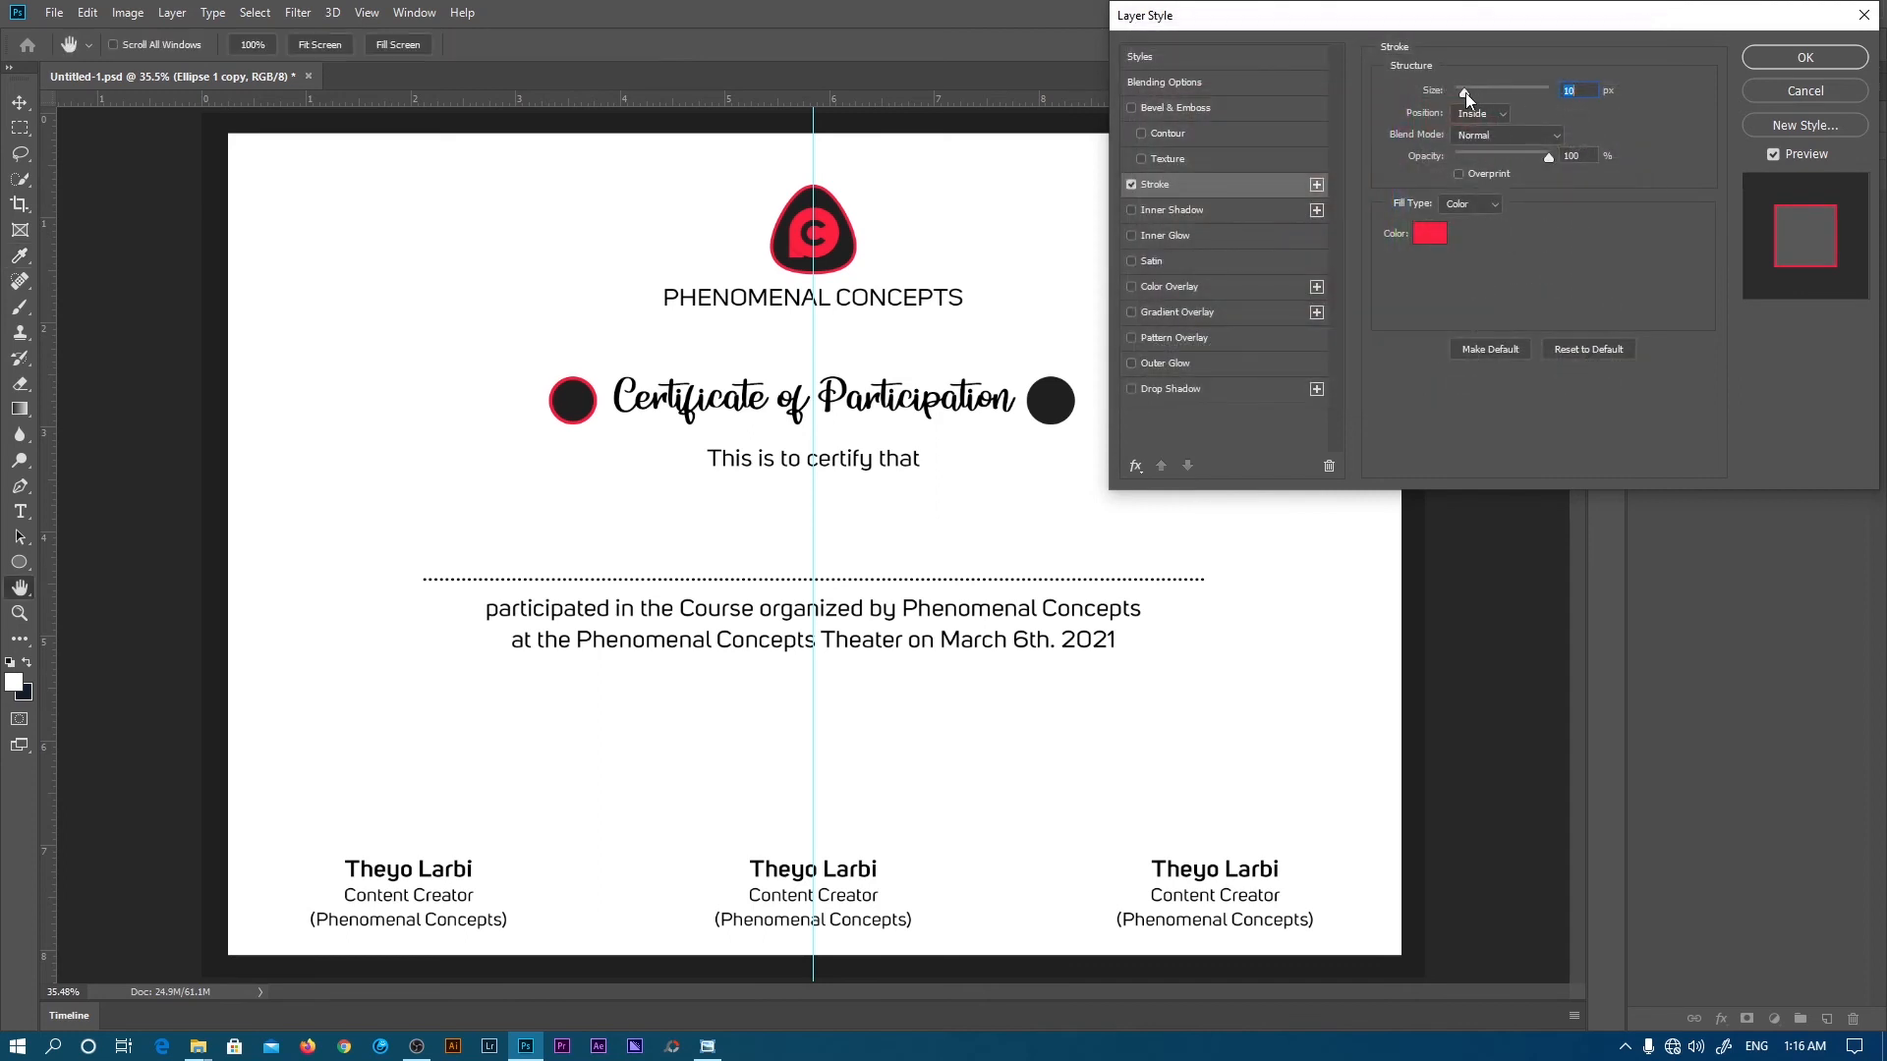
{"action": "left_click_drag", "start_coordinate": [1465, 92], "coordinate": [1474, 92]}
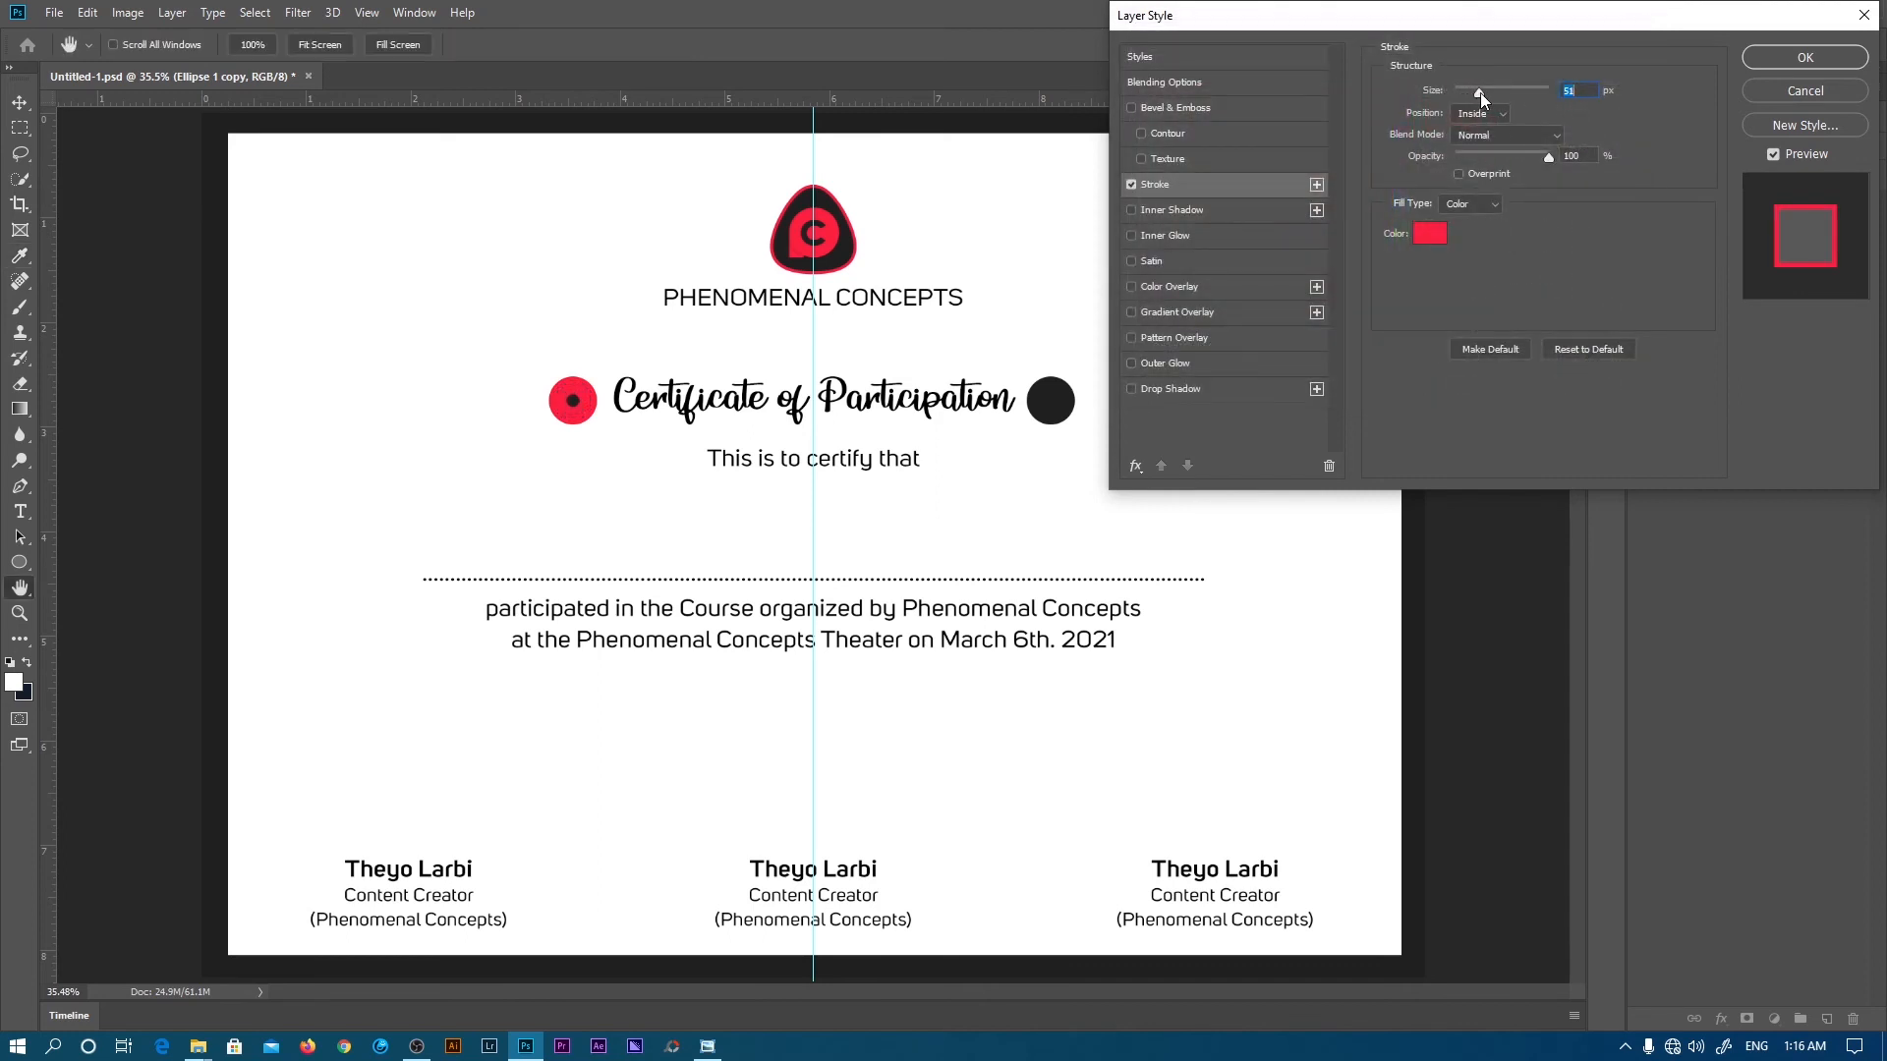
{"action": "left_click_drag", "start_coordinate": [1481, 92], "coordinate": [1478, 93]}
{"action": "left_click_drag", "start_coordinate": [1478, 92], "coordinate": [1476, 94]}
{"action": "key", "text": "Return"}
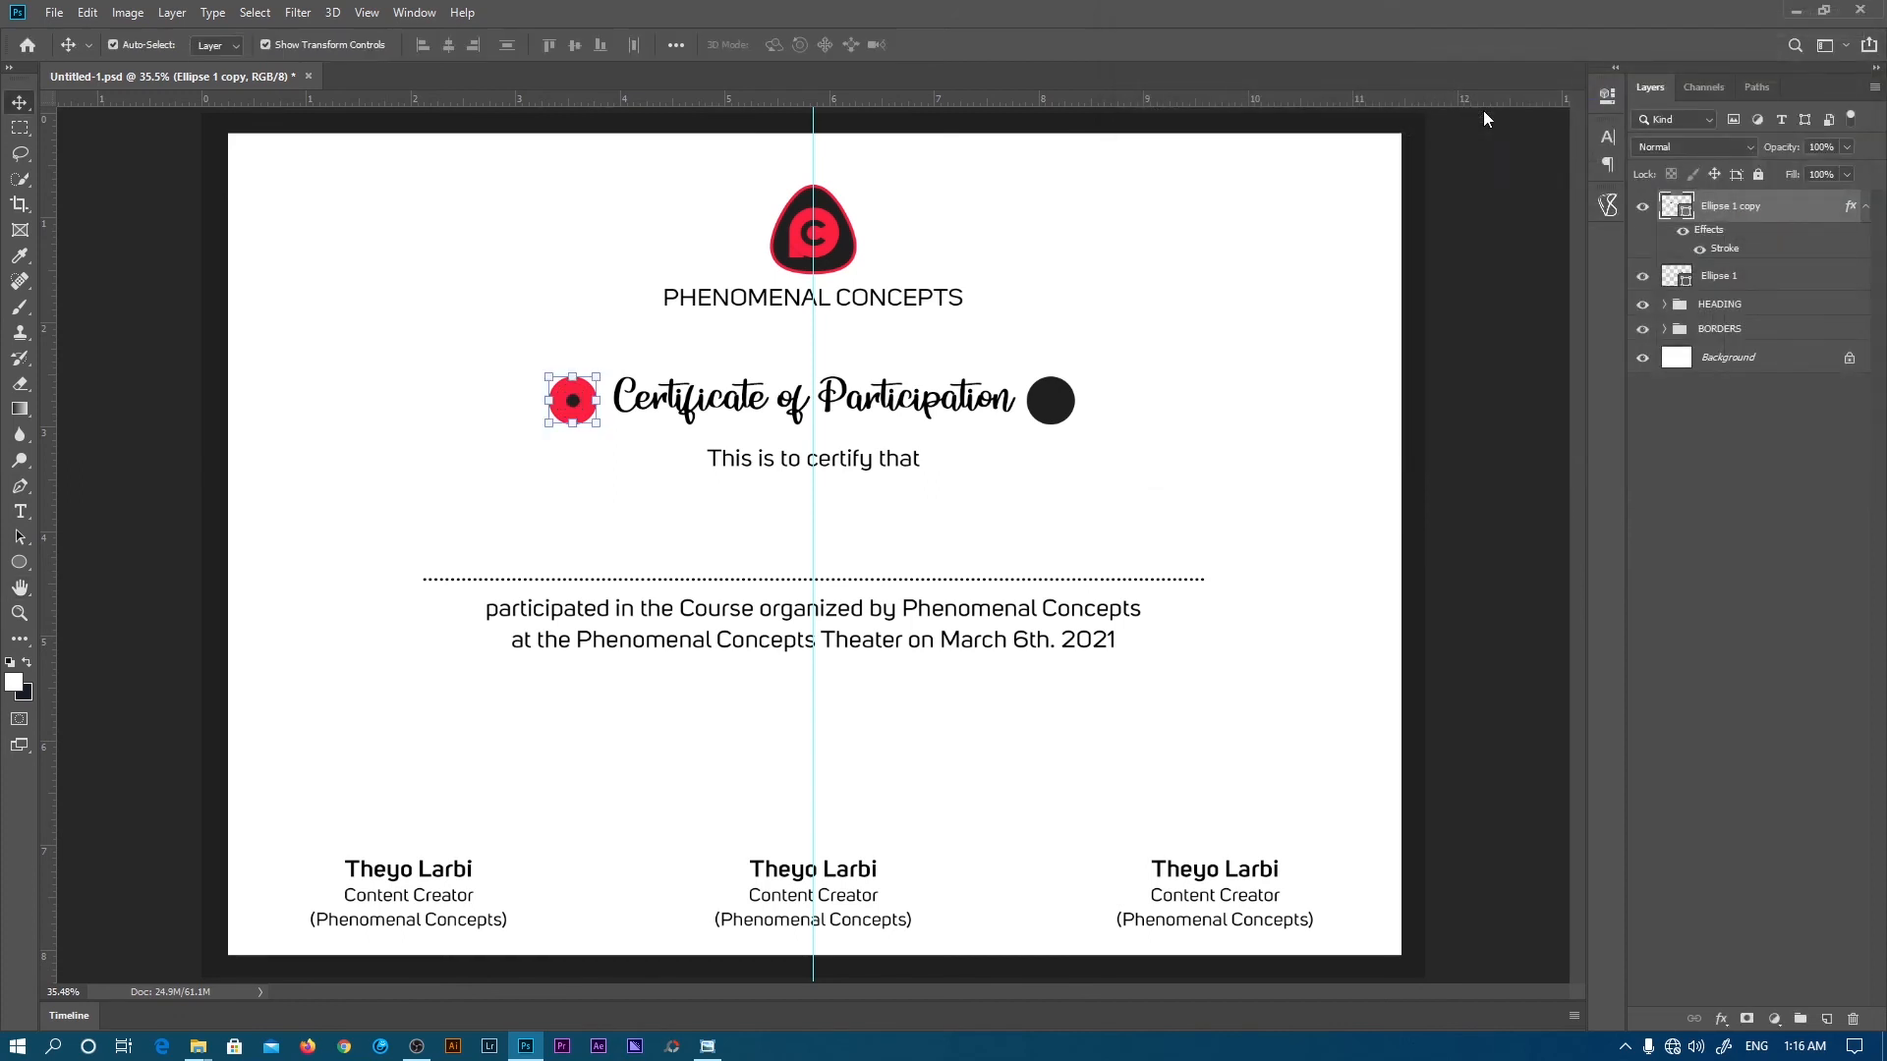
{"action": "left_click", "coordinate": [1865, 206]}
- Copy the left dot's stroke layer style and paste it onto the right dot
{"action": "right_click", "coordinate": [1747, 211]}
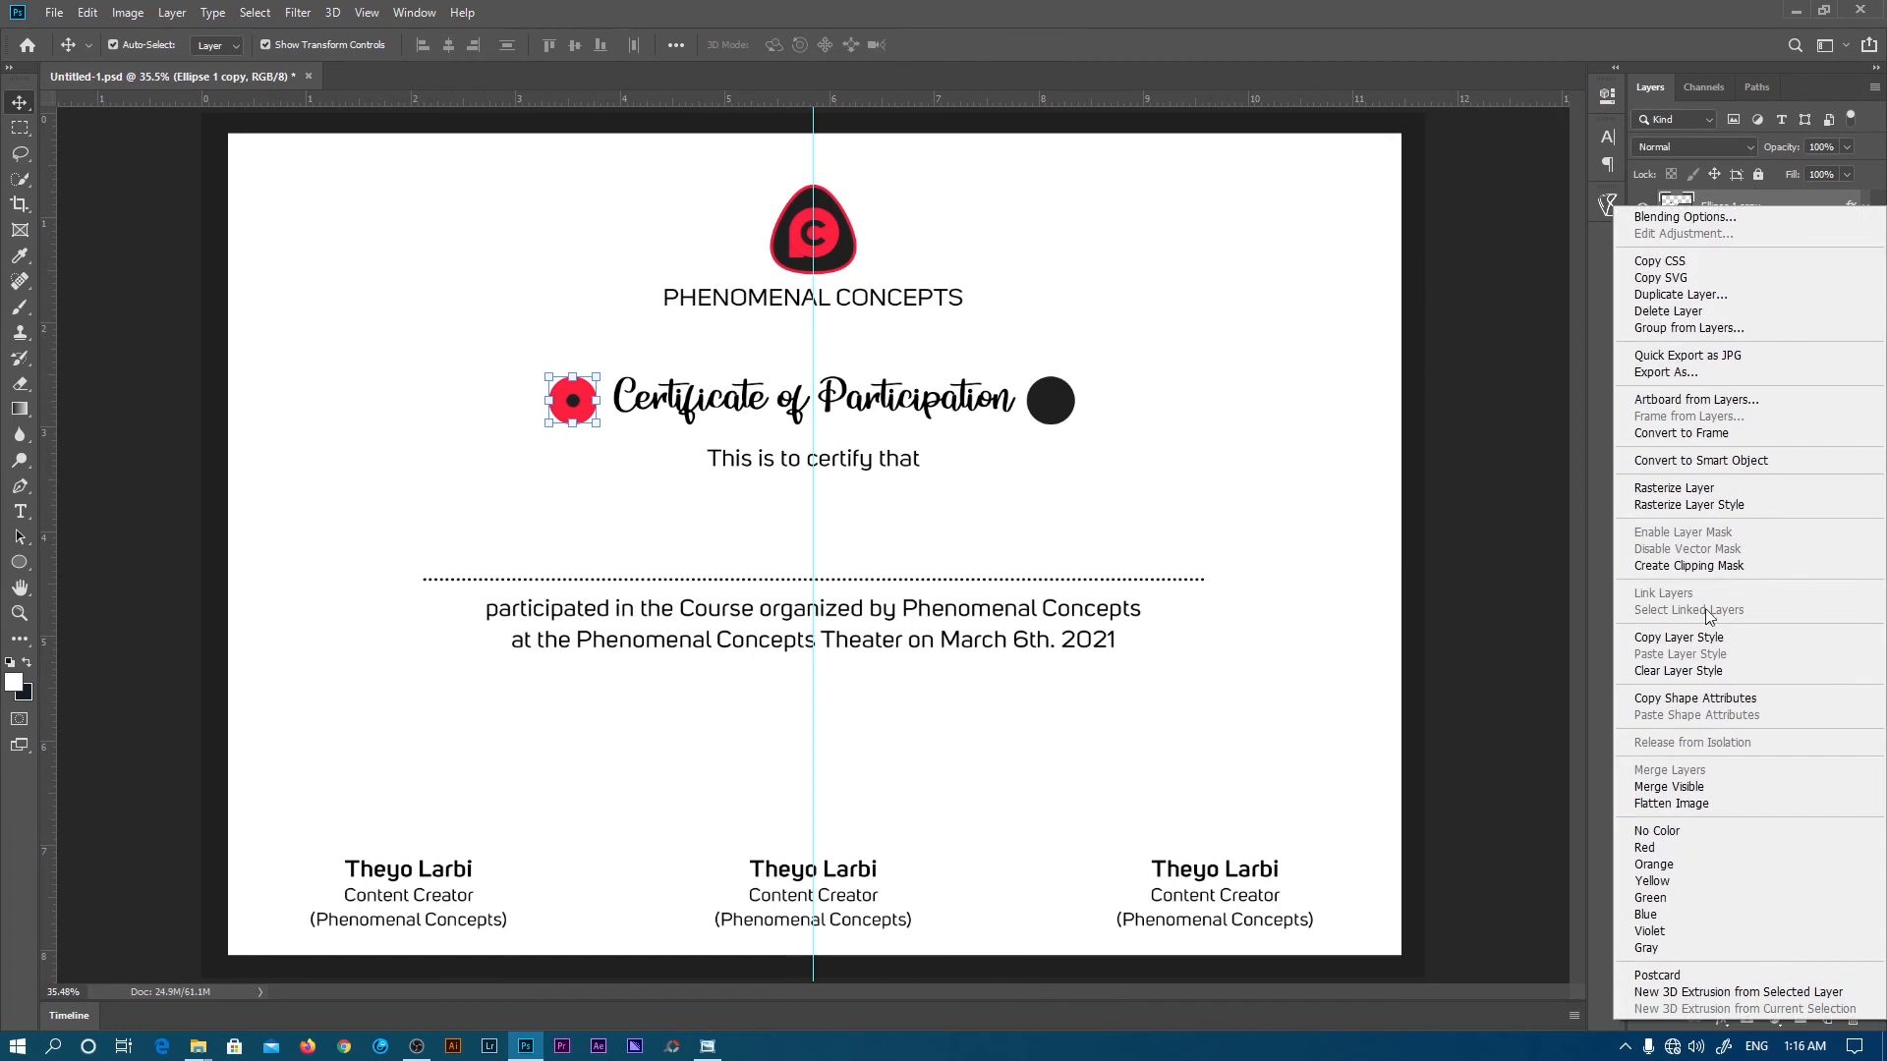
{"action": "left_click", "coordinate": [1690, 636]}
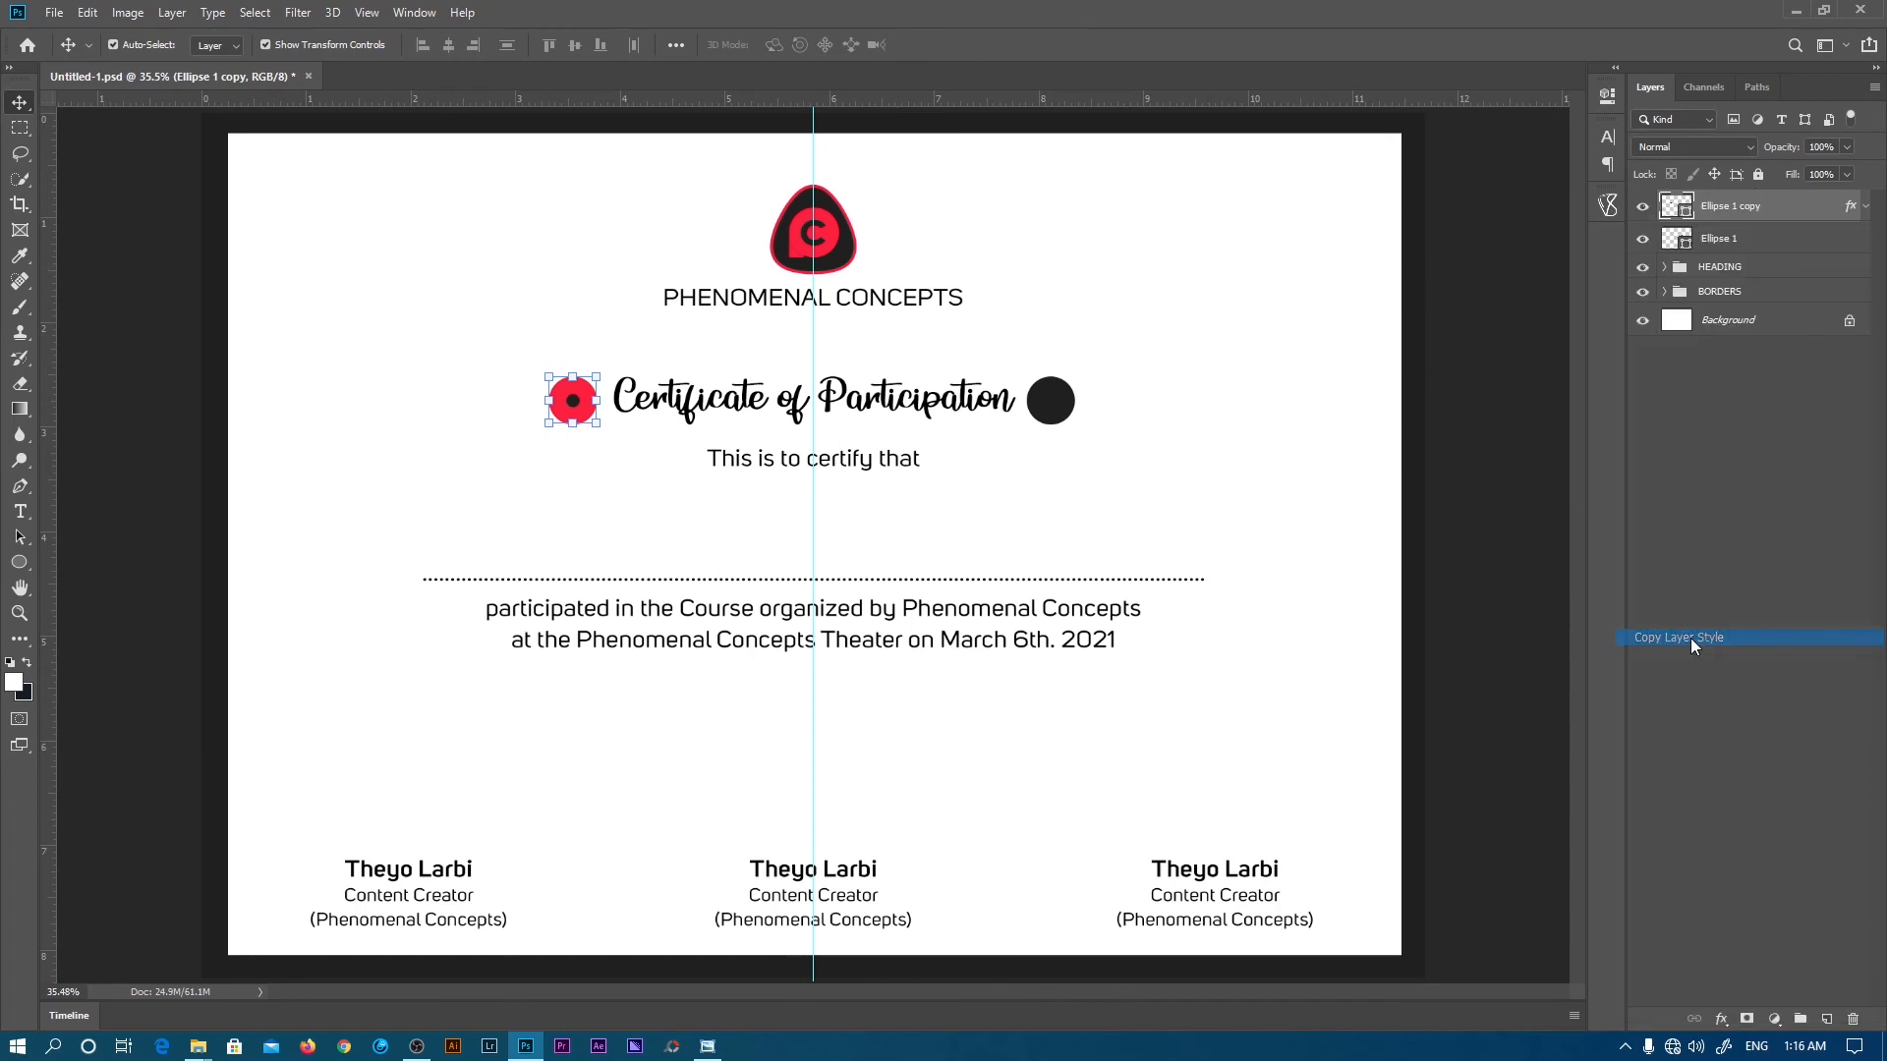
{"action": "left_click", "coordinate": [1738, 239]}
{"action": "right_click", "coordinate": [1738, 239]}
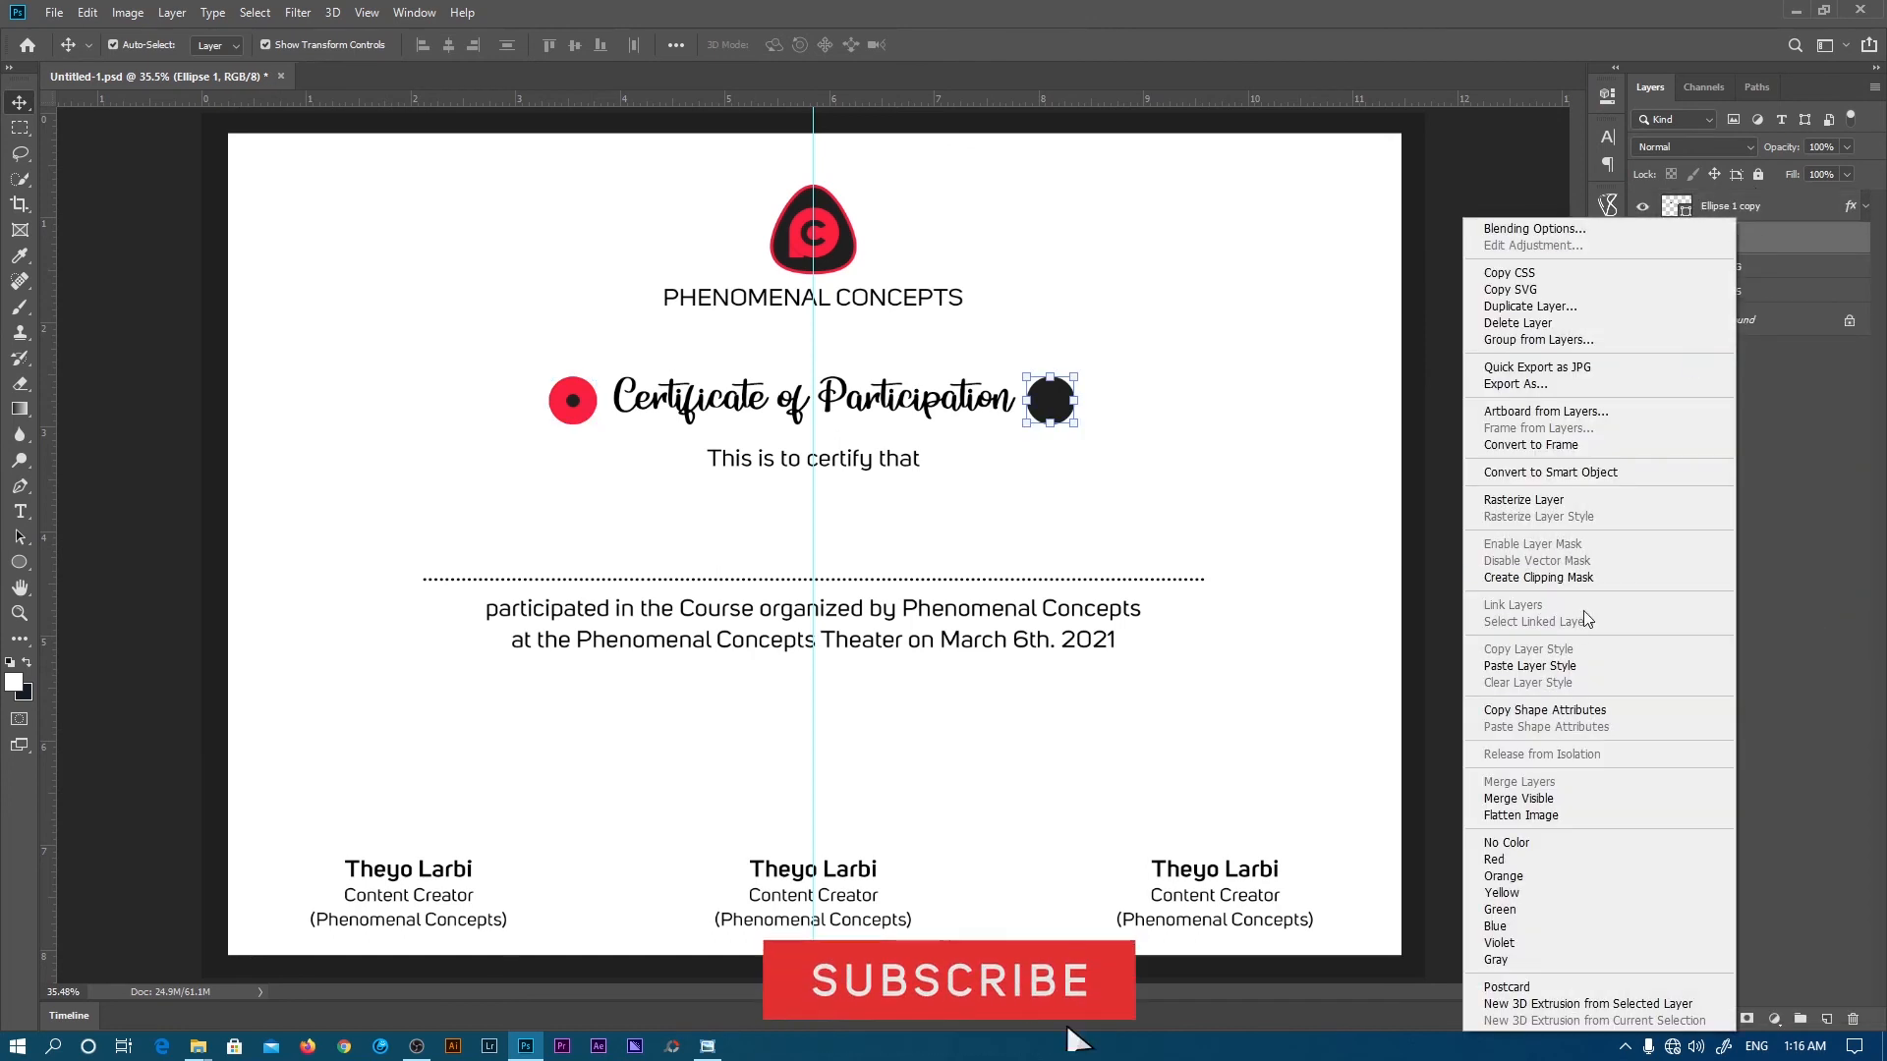
{"action": "left_click", "coordinate": [1549, 674]}
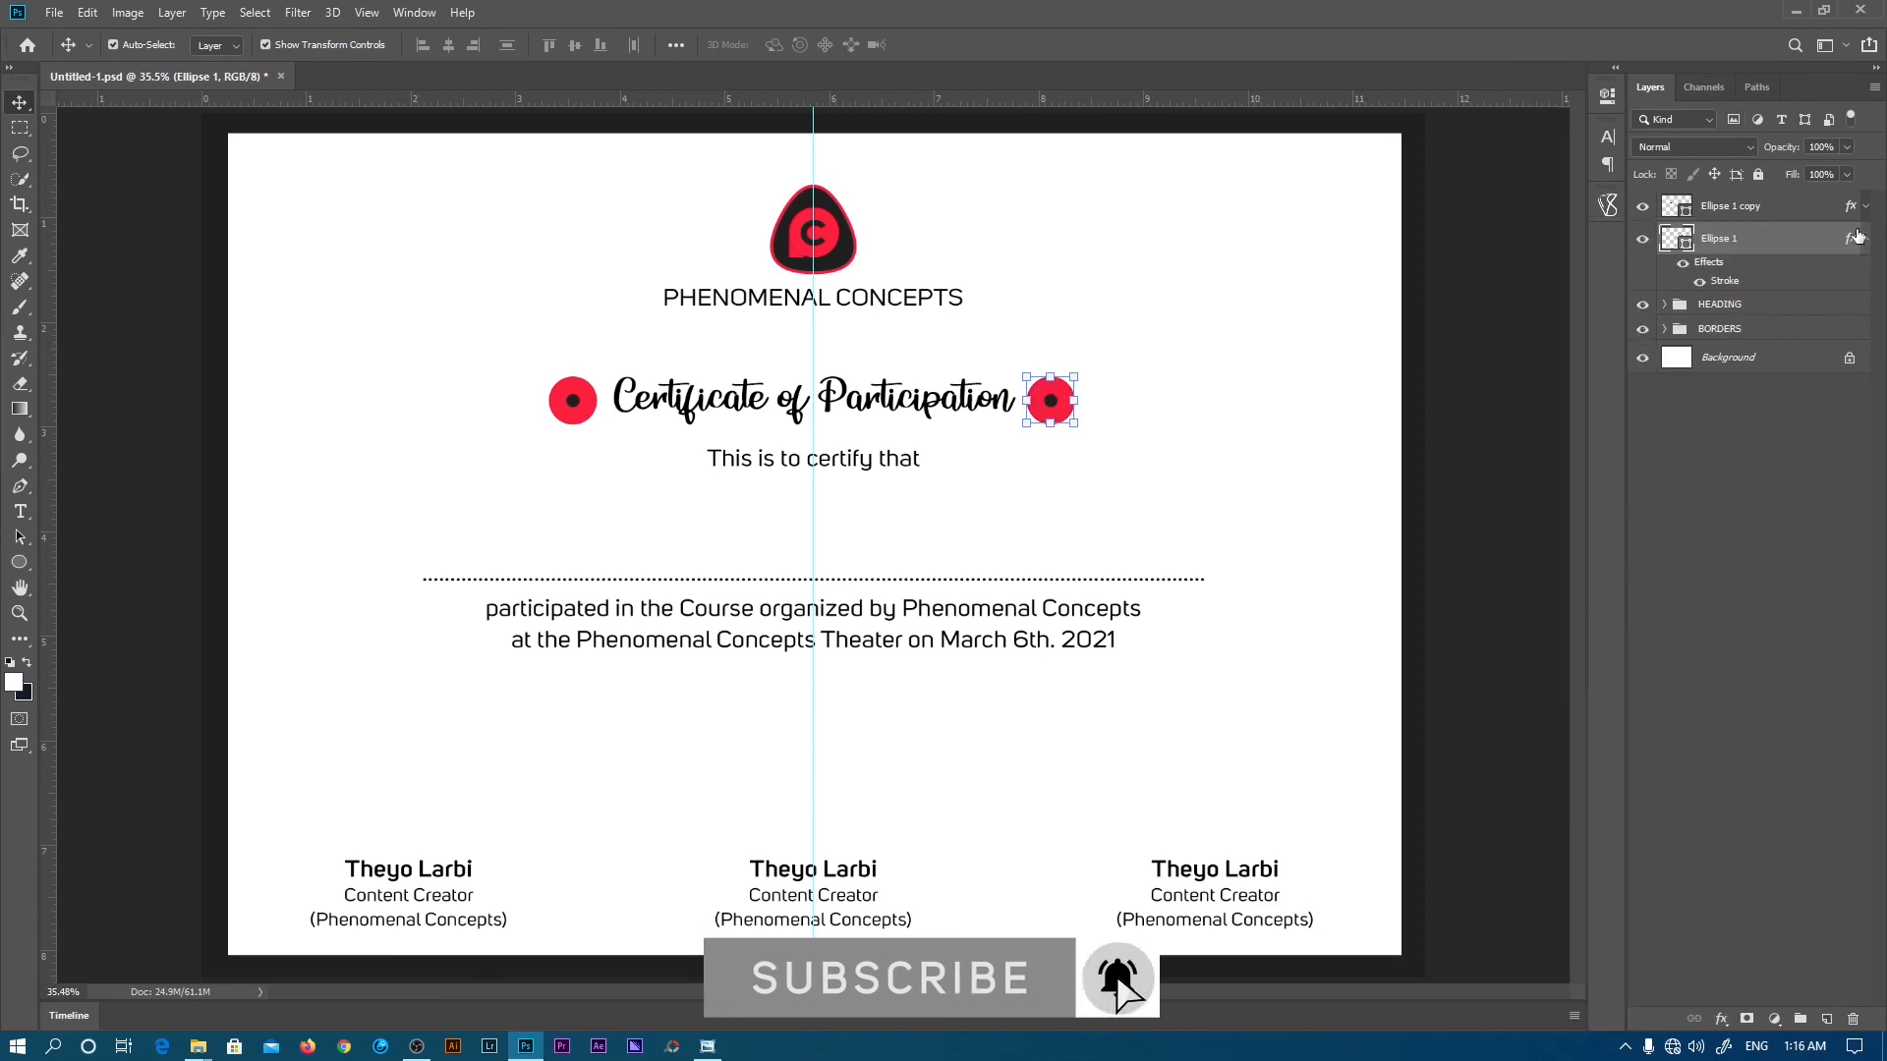
{"action": "left_click", "coordinate": [1803, 426]}
- Add a pasted dotted line above the name in the right signature block
{"action": "key", "text": "z"}
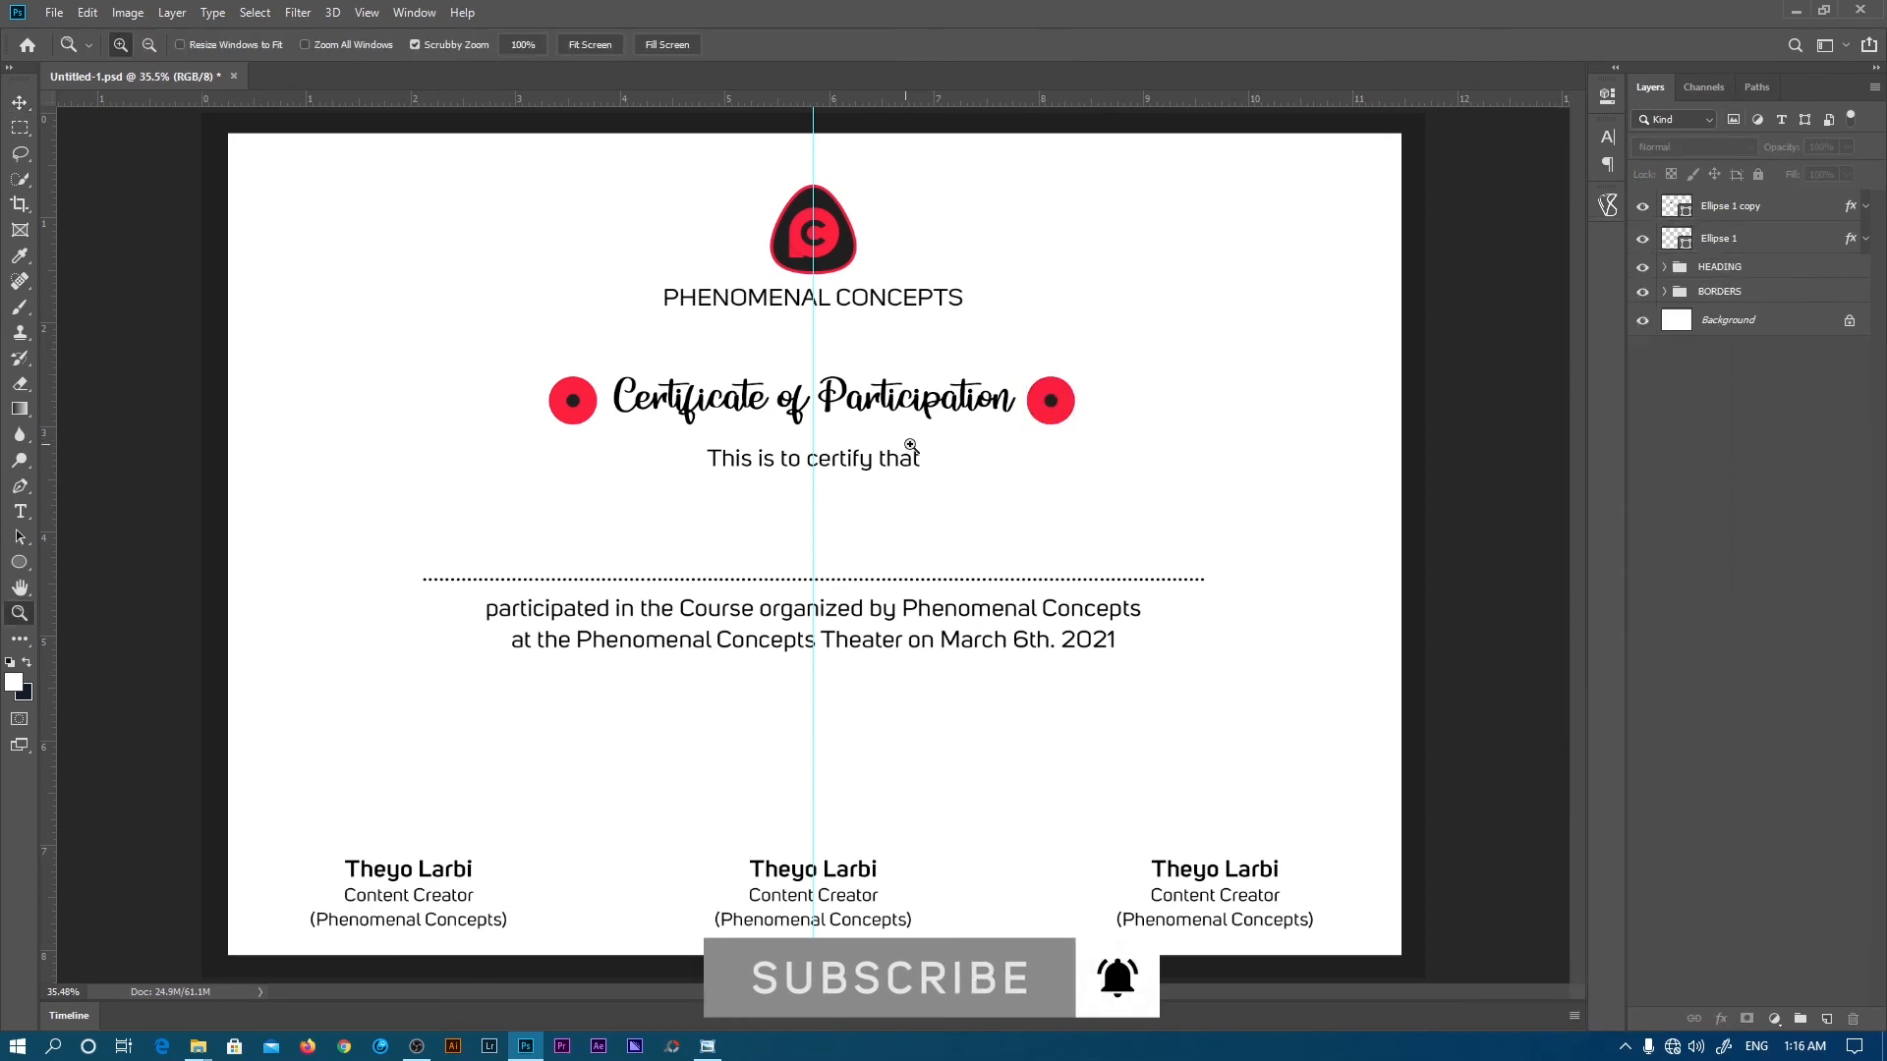
{"action": "mouse_move", "coordinate": [889, 521]}
{"action": "left_mouse_down"}
{"action": "mouse_move", "coordinate": [842, 530]}
{"action": "mouse_move", "coordinate": [859, 522]}
{"action": "left_mouse_up"}
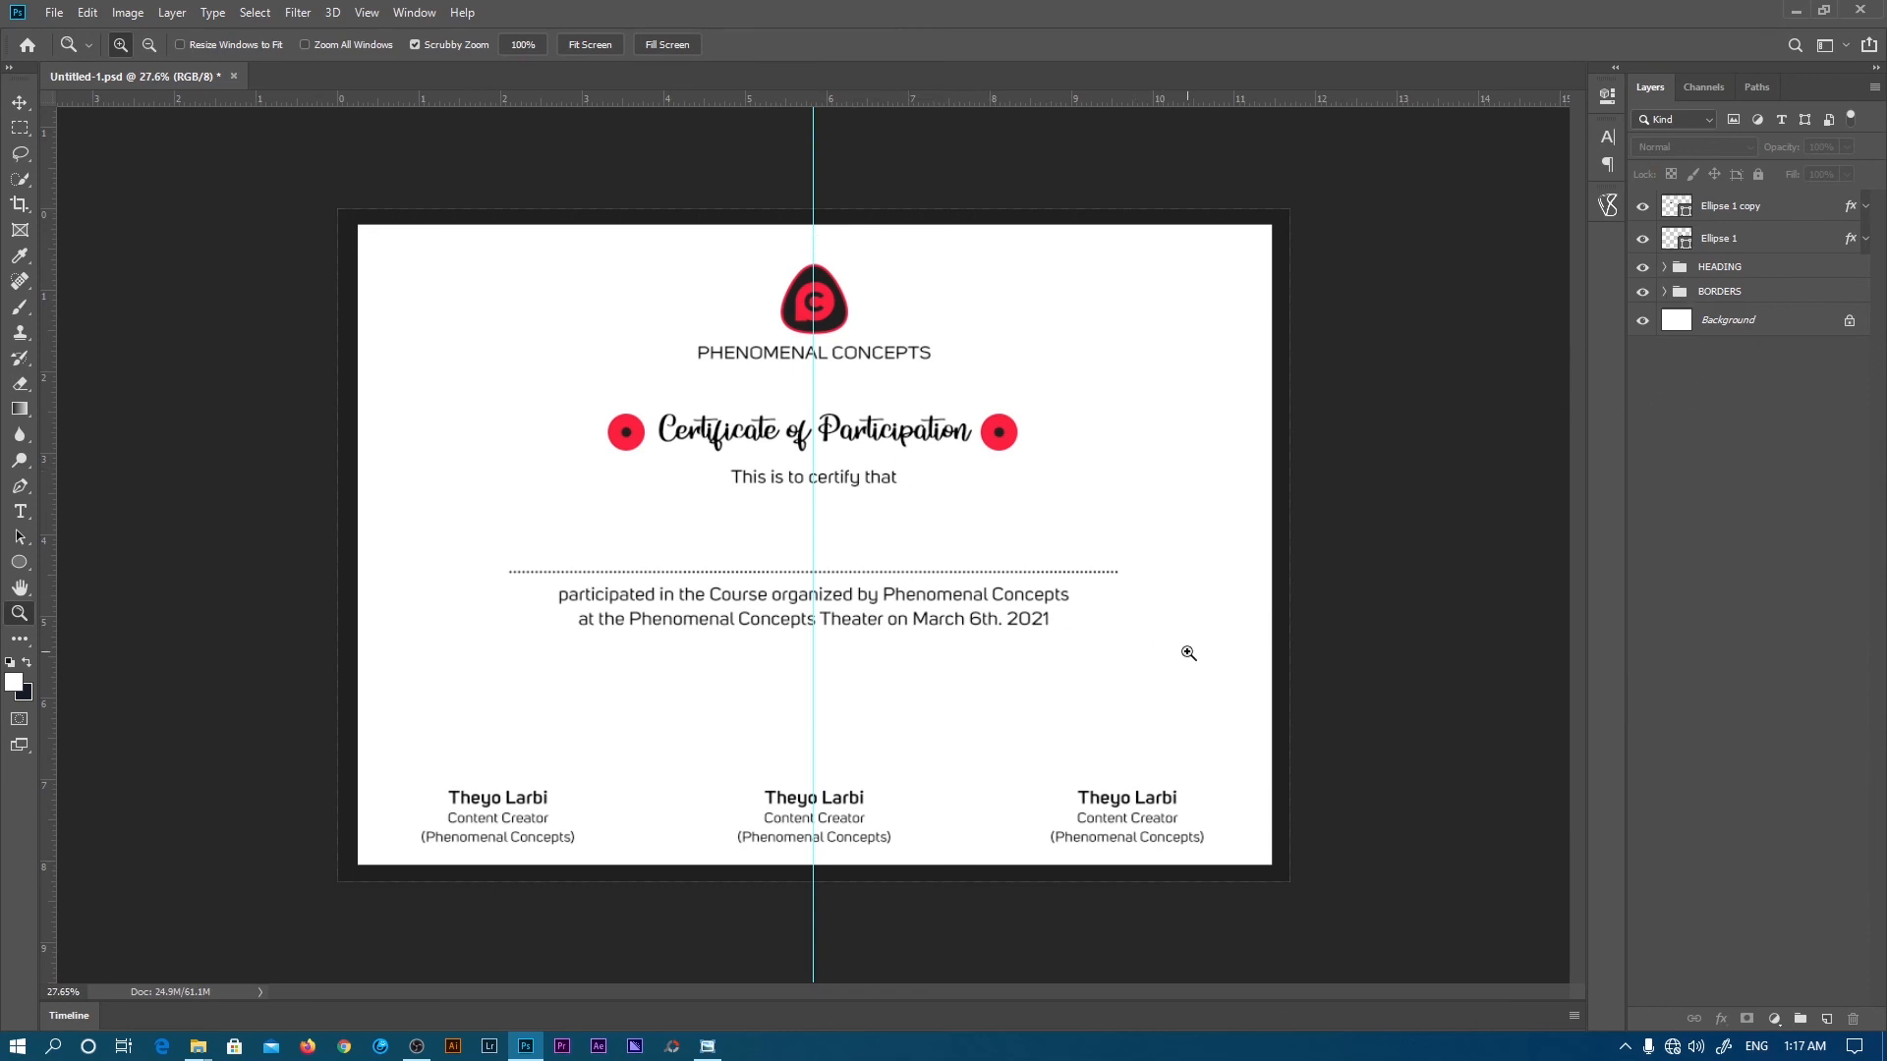
{"action": "key", "text": "t"}
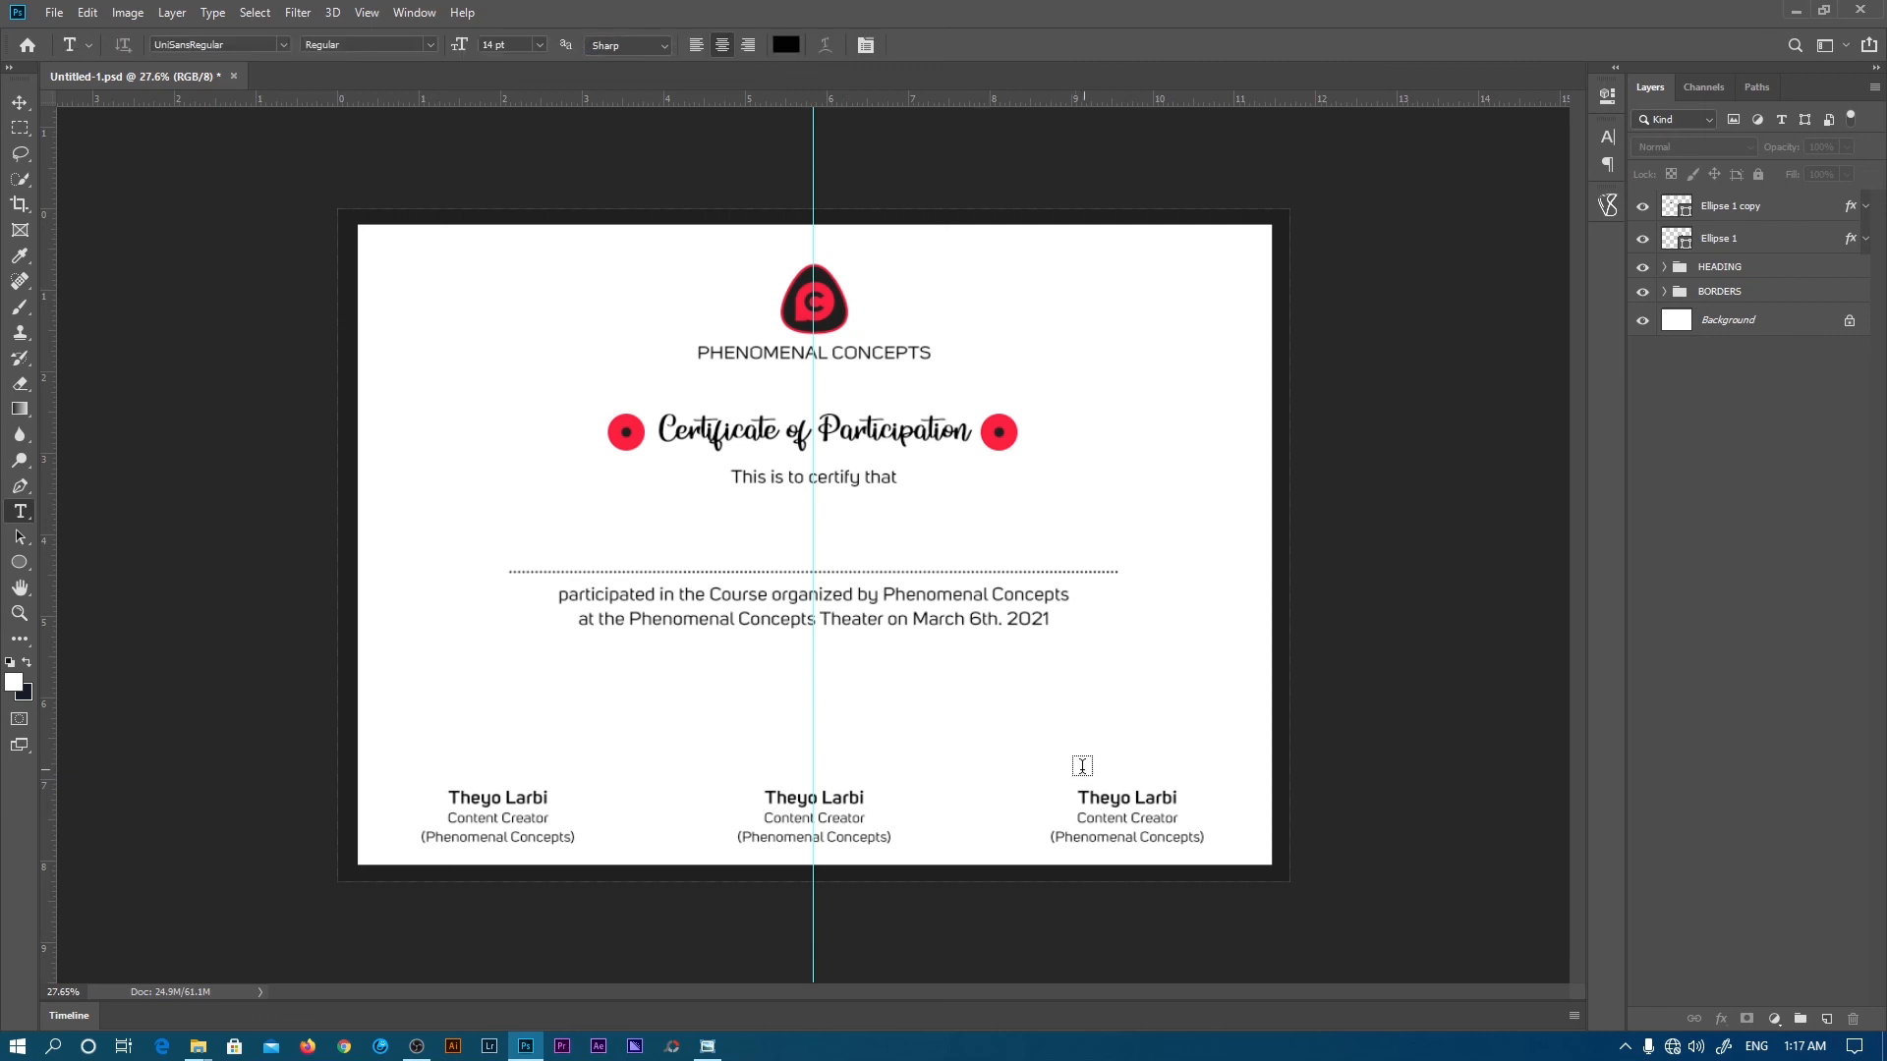
{"action": "left_click", "coordinate": [1085, 772]}
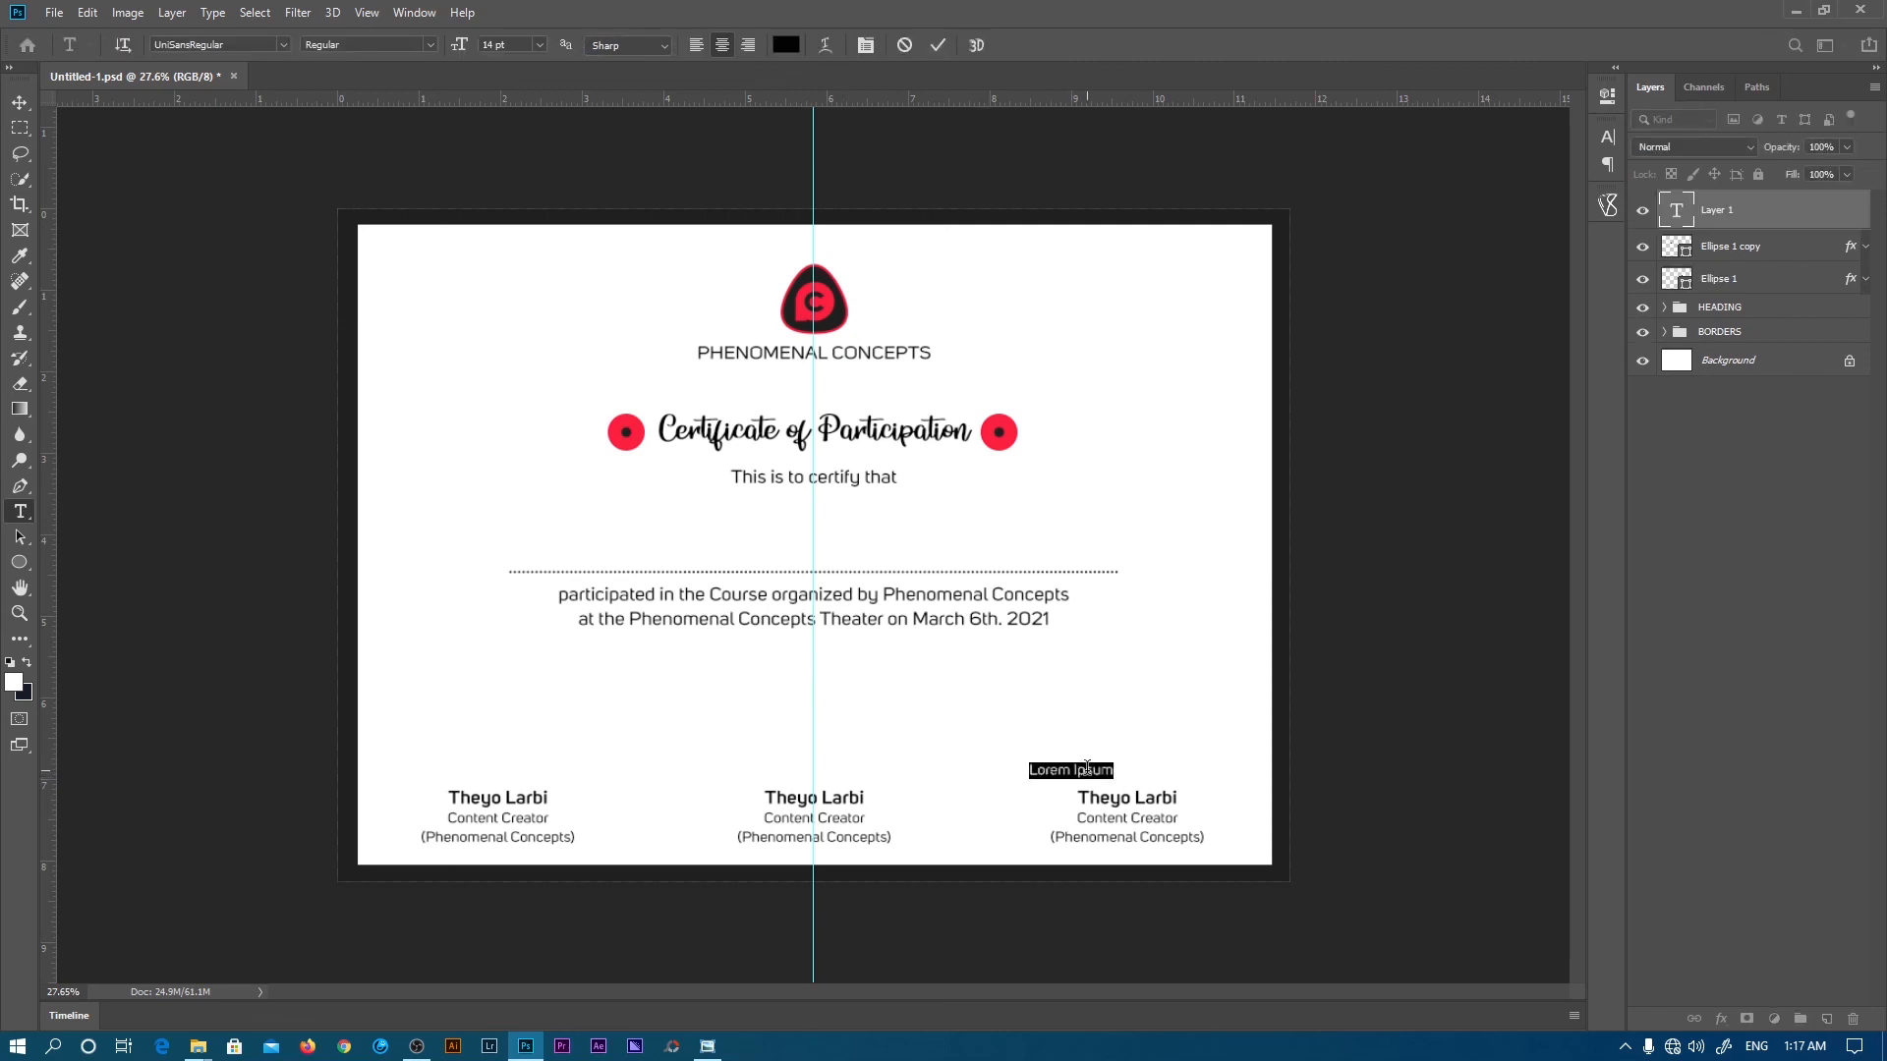
{"action": "type", "text": "......................................."}
{"action": "left_click_drag", "start_coordinate": [1101, 804], "coordinate": [1158, 808]}
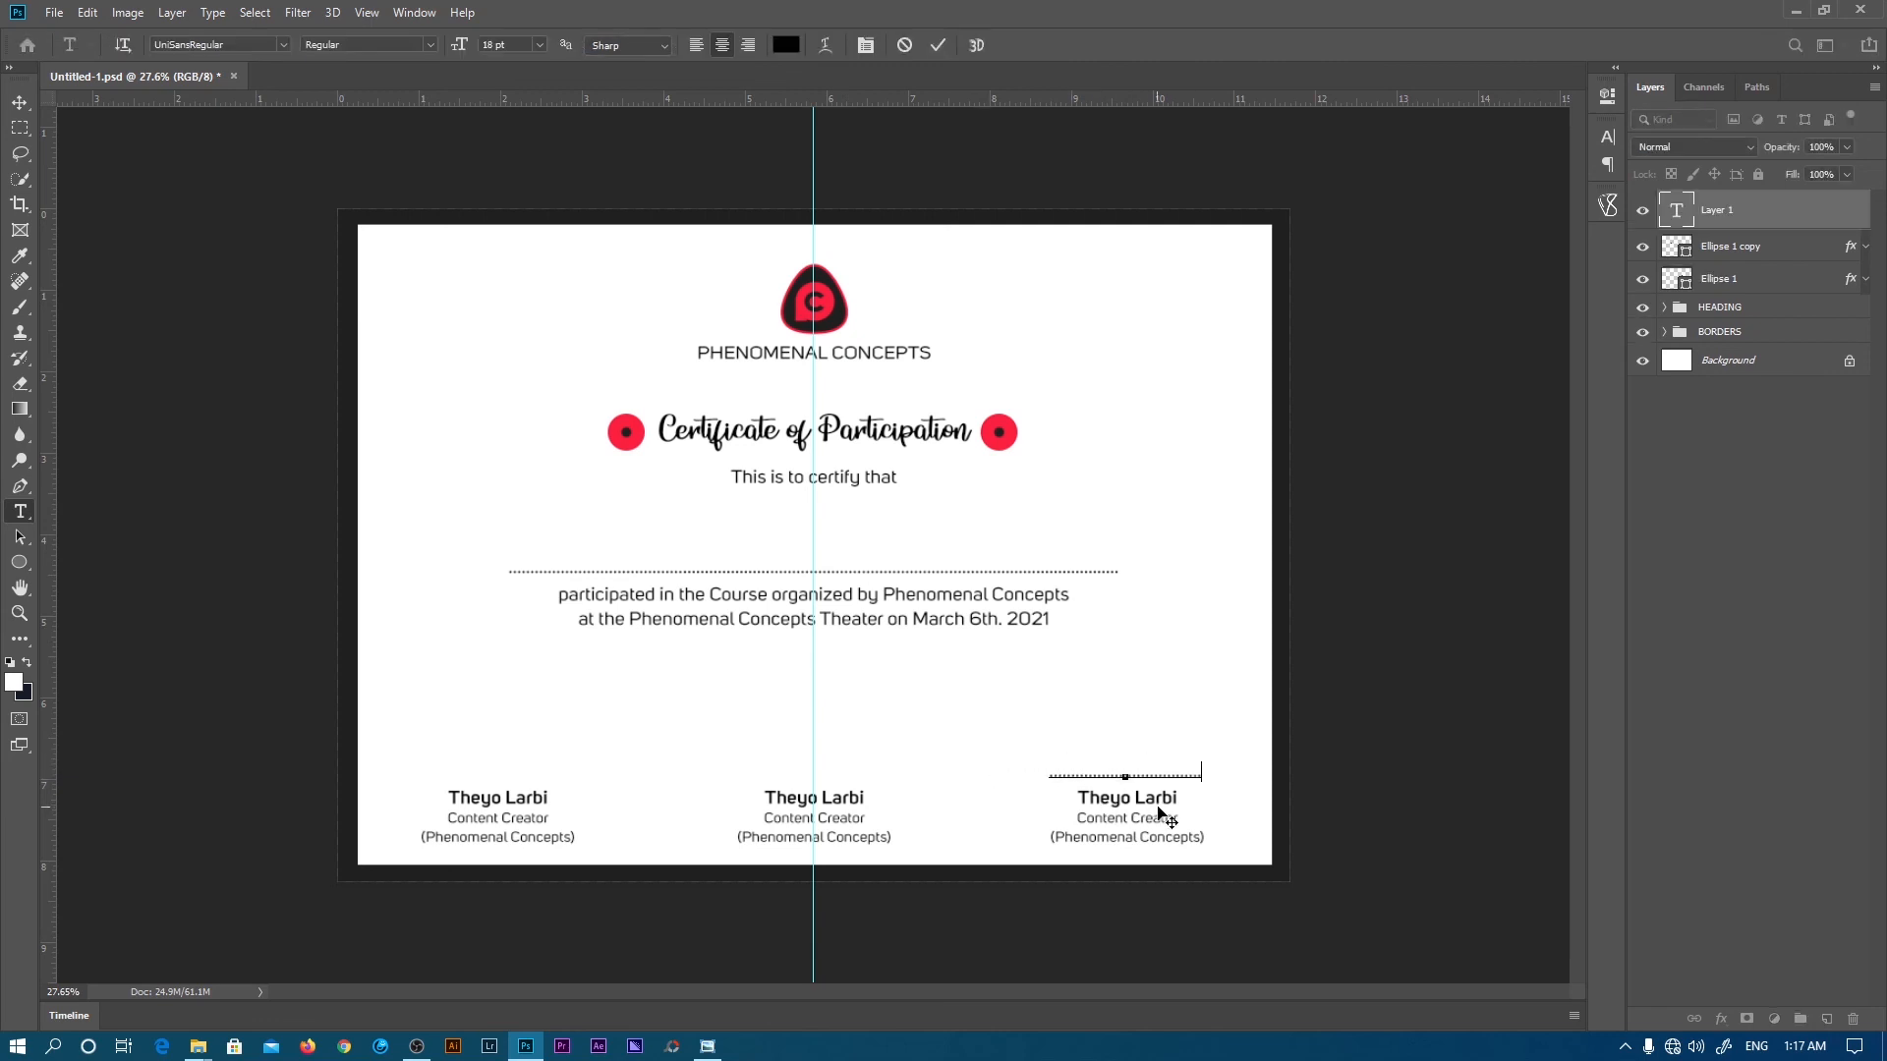
{"action": "left_click", "coordinate": [904, 45]}
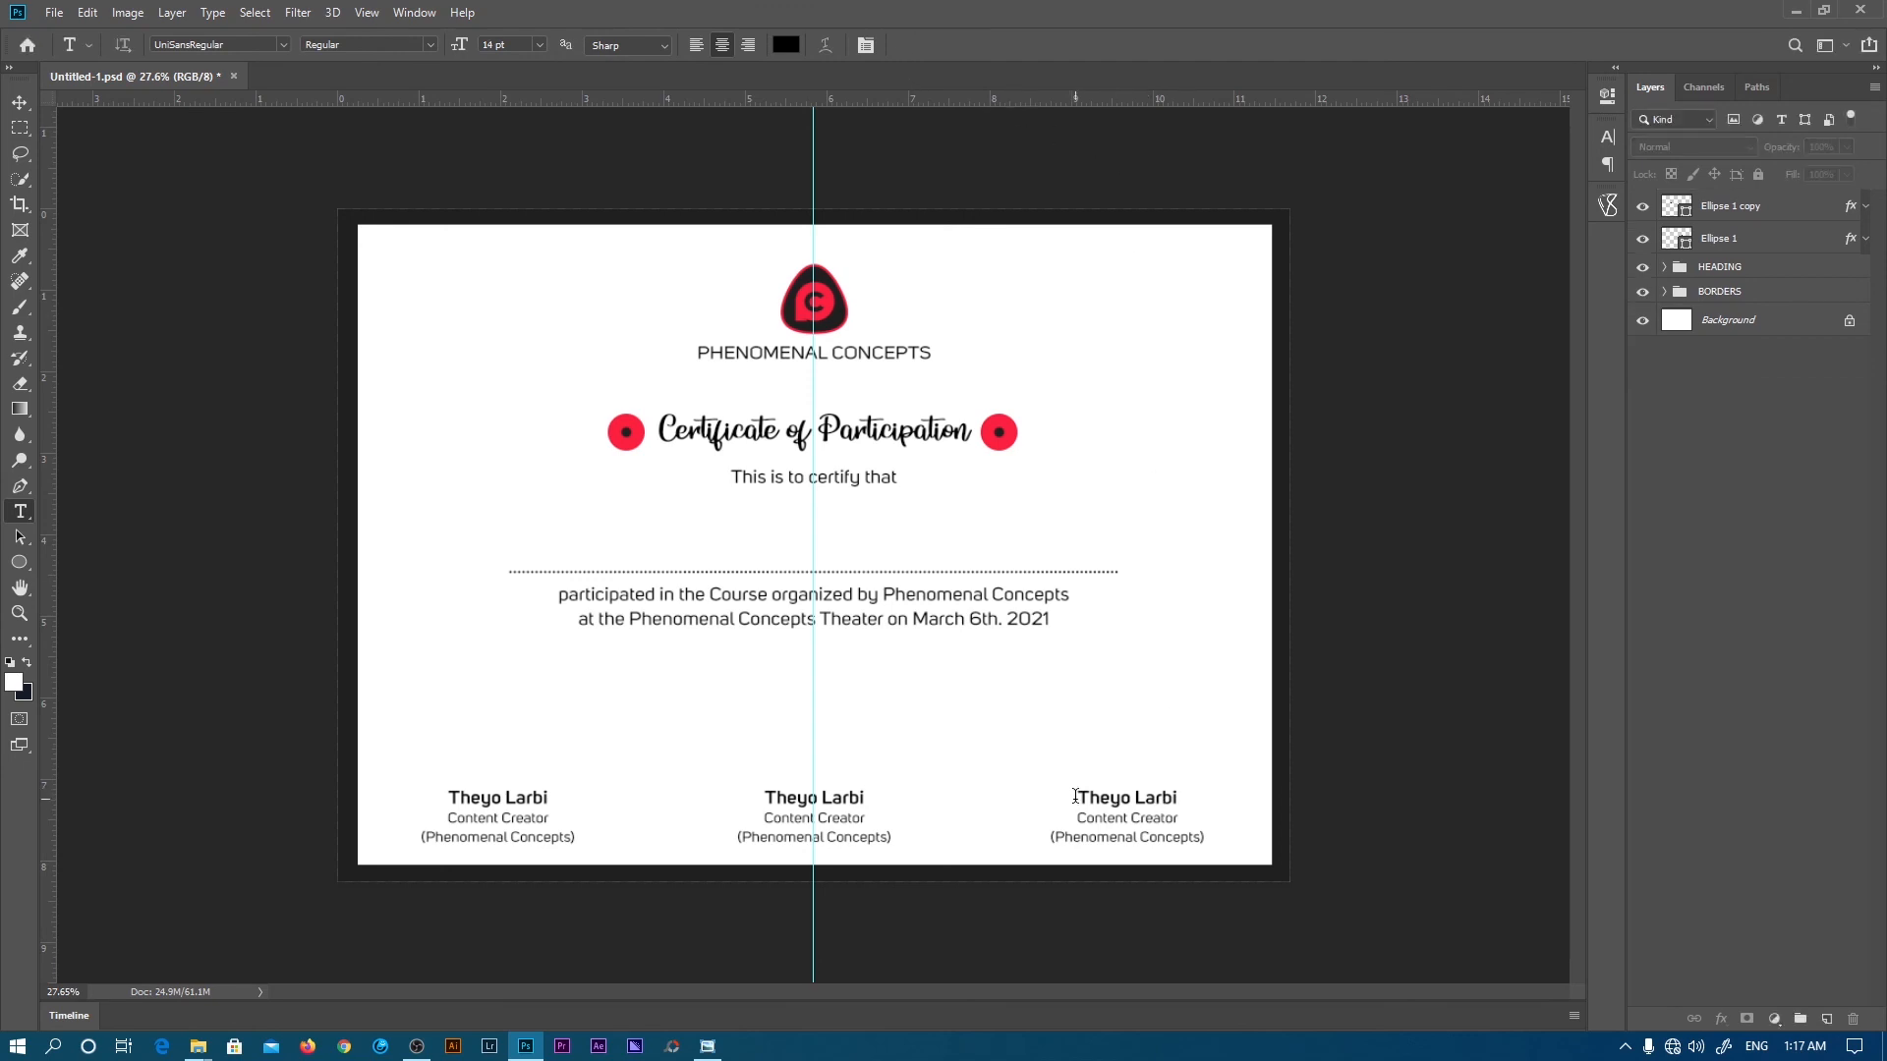
{"action": "left_click", "coordinate": [1075, 796]}
{"action": "key", "text": "ctrl+v"}
{"action": "key", "text": "Return"}
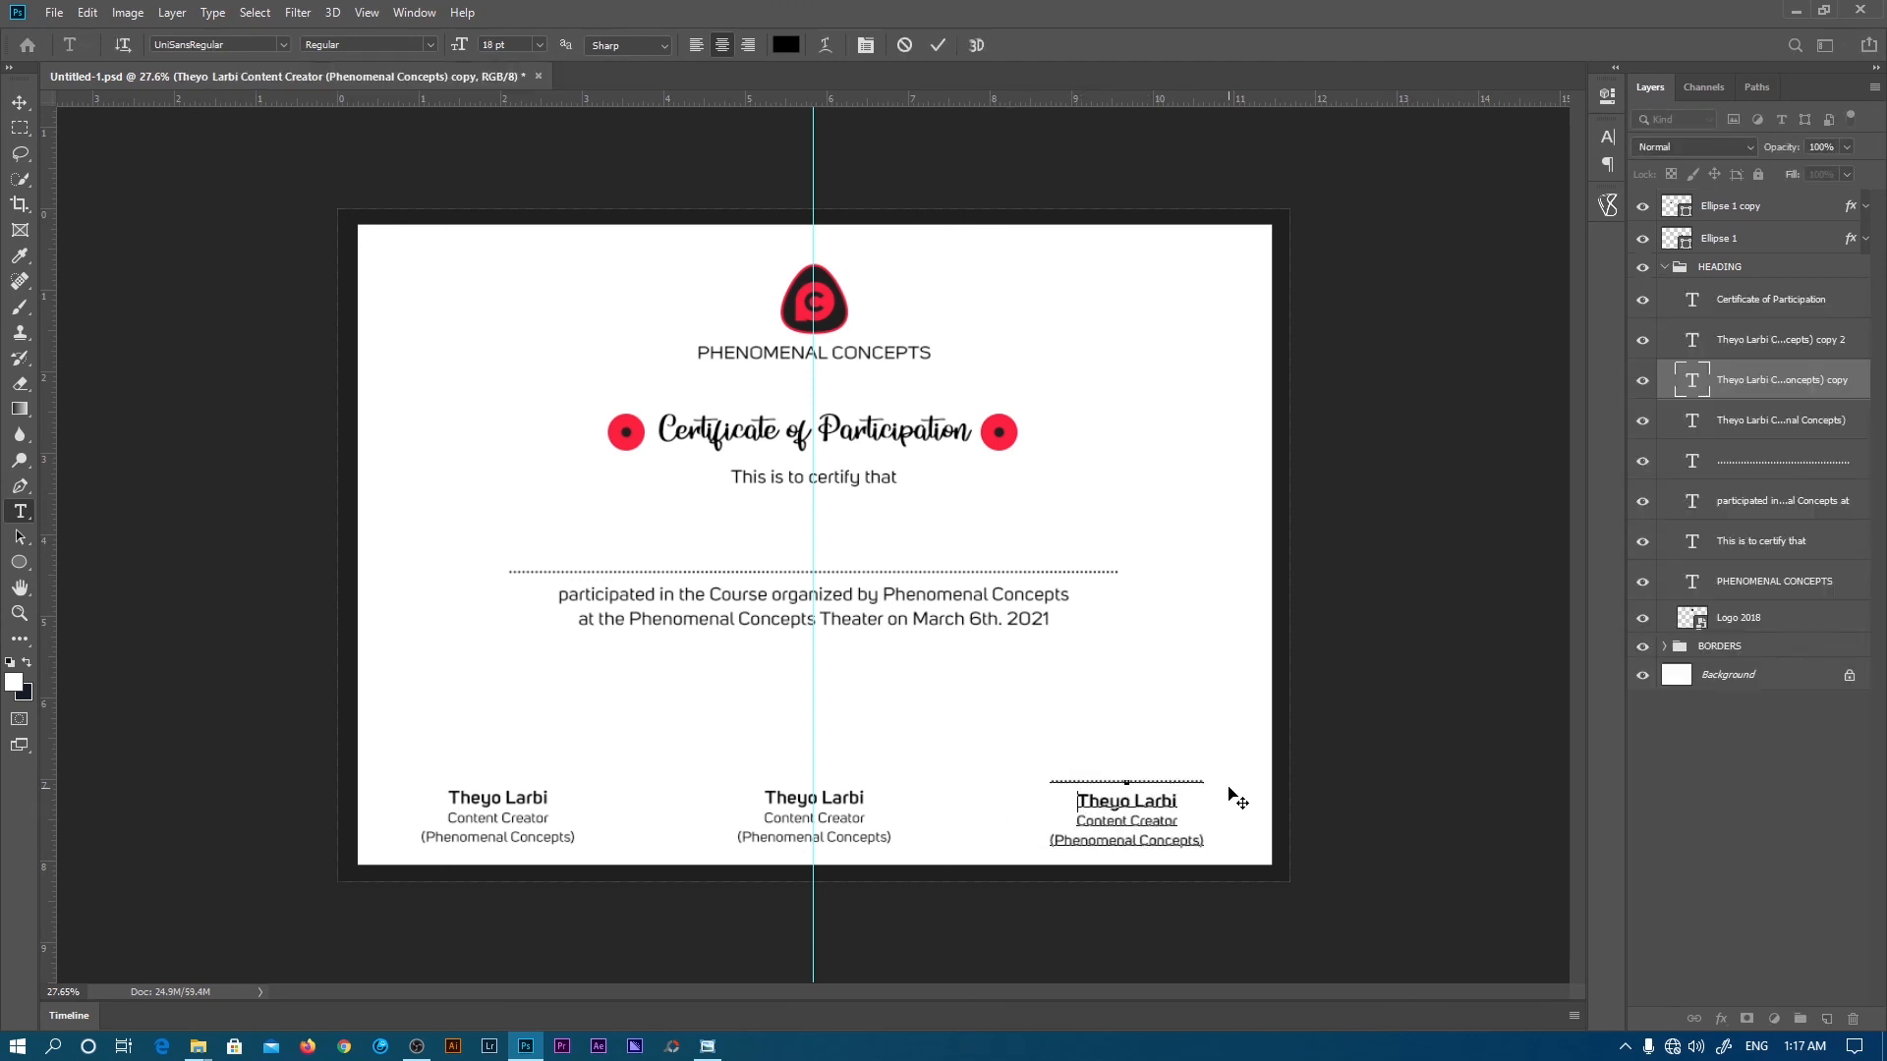
{"action": "left_click", "coordinate": [1229, 792]}
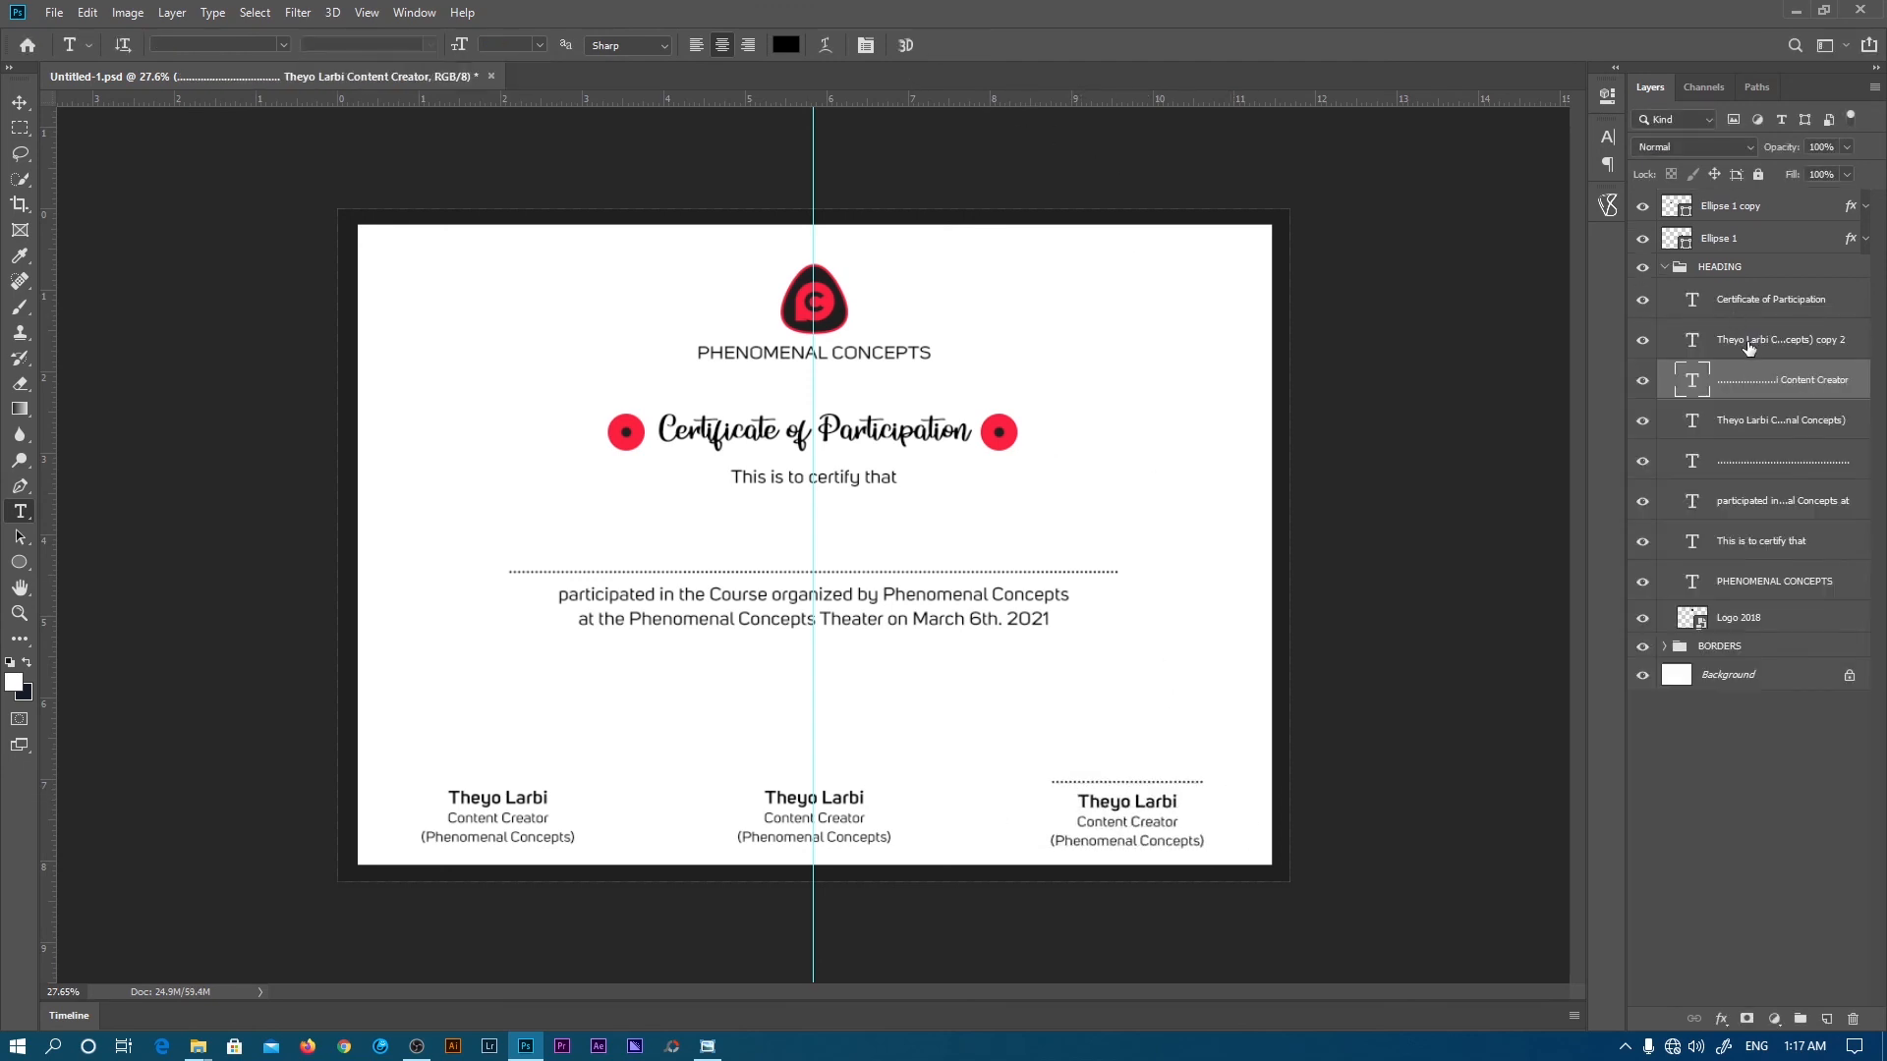
- Delete the two old signature block layers without dotted lines
{"action": "left_click", "coordinate": [1748, 349]}
{"action": "key", "text": "Delete"}
{"action": "left_click", "coordinate": [1744, 374]}
{"action": "key", "text": "Delete"}
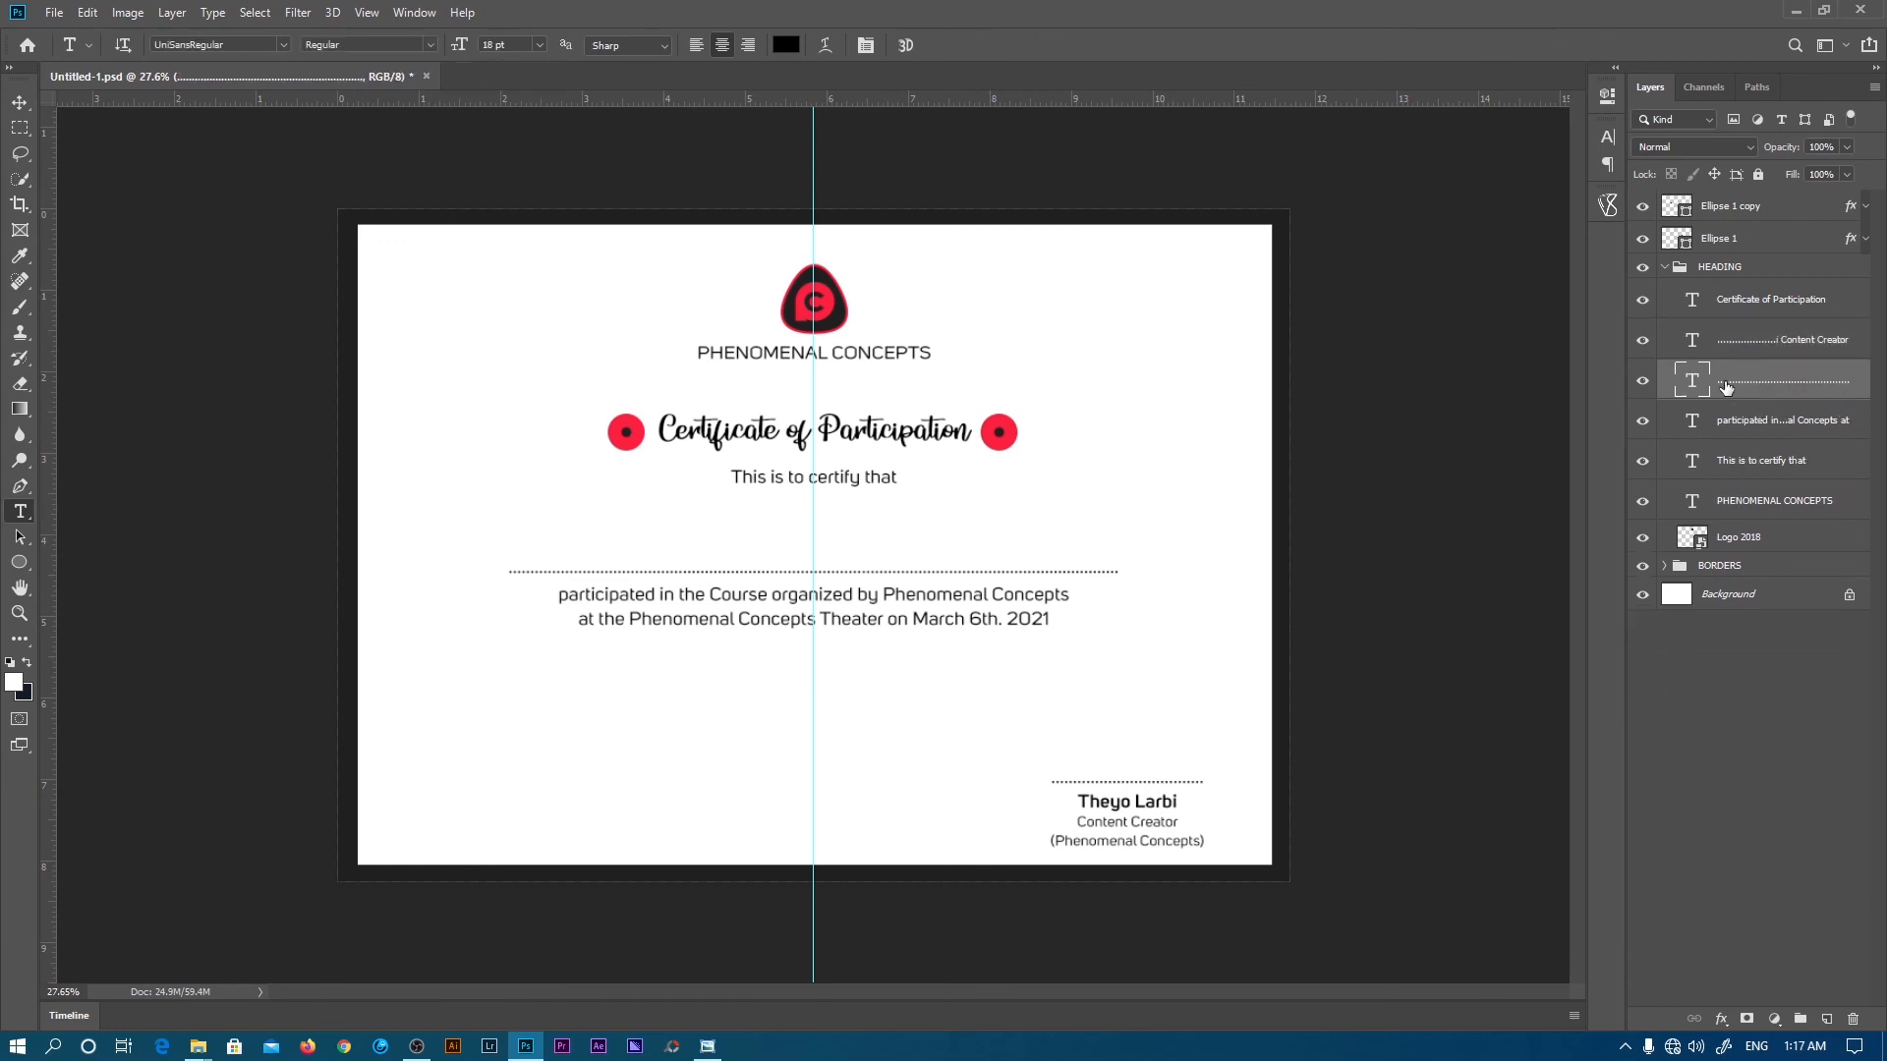
- Duplicate the updated signature block into the centre and left positions
{"action": "key", "text": "v"}
{"action": "left_click", "coordinate": [1128, 801], "text": "ctrl"}
{"action": "left_click_drag", "start_coordinate": [1237, 752], "coordinate": [922, 754]}
{"action": "left_click", "coordinate": [921, 754]}
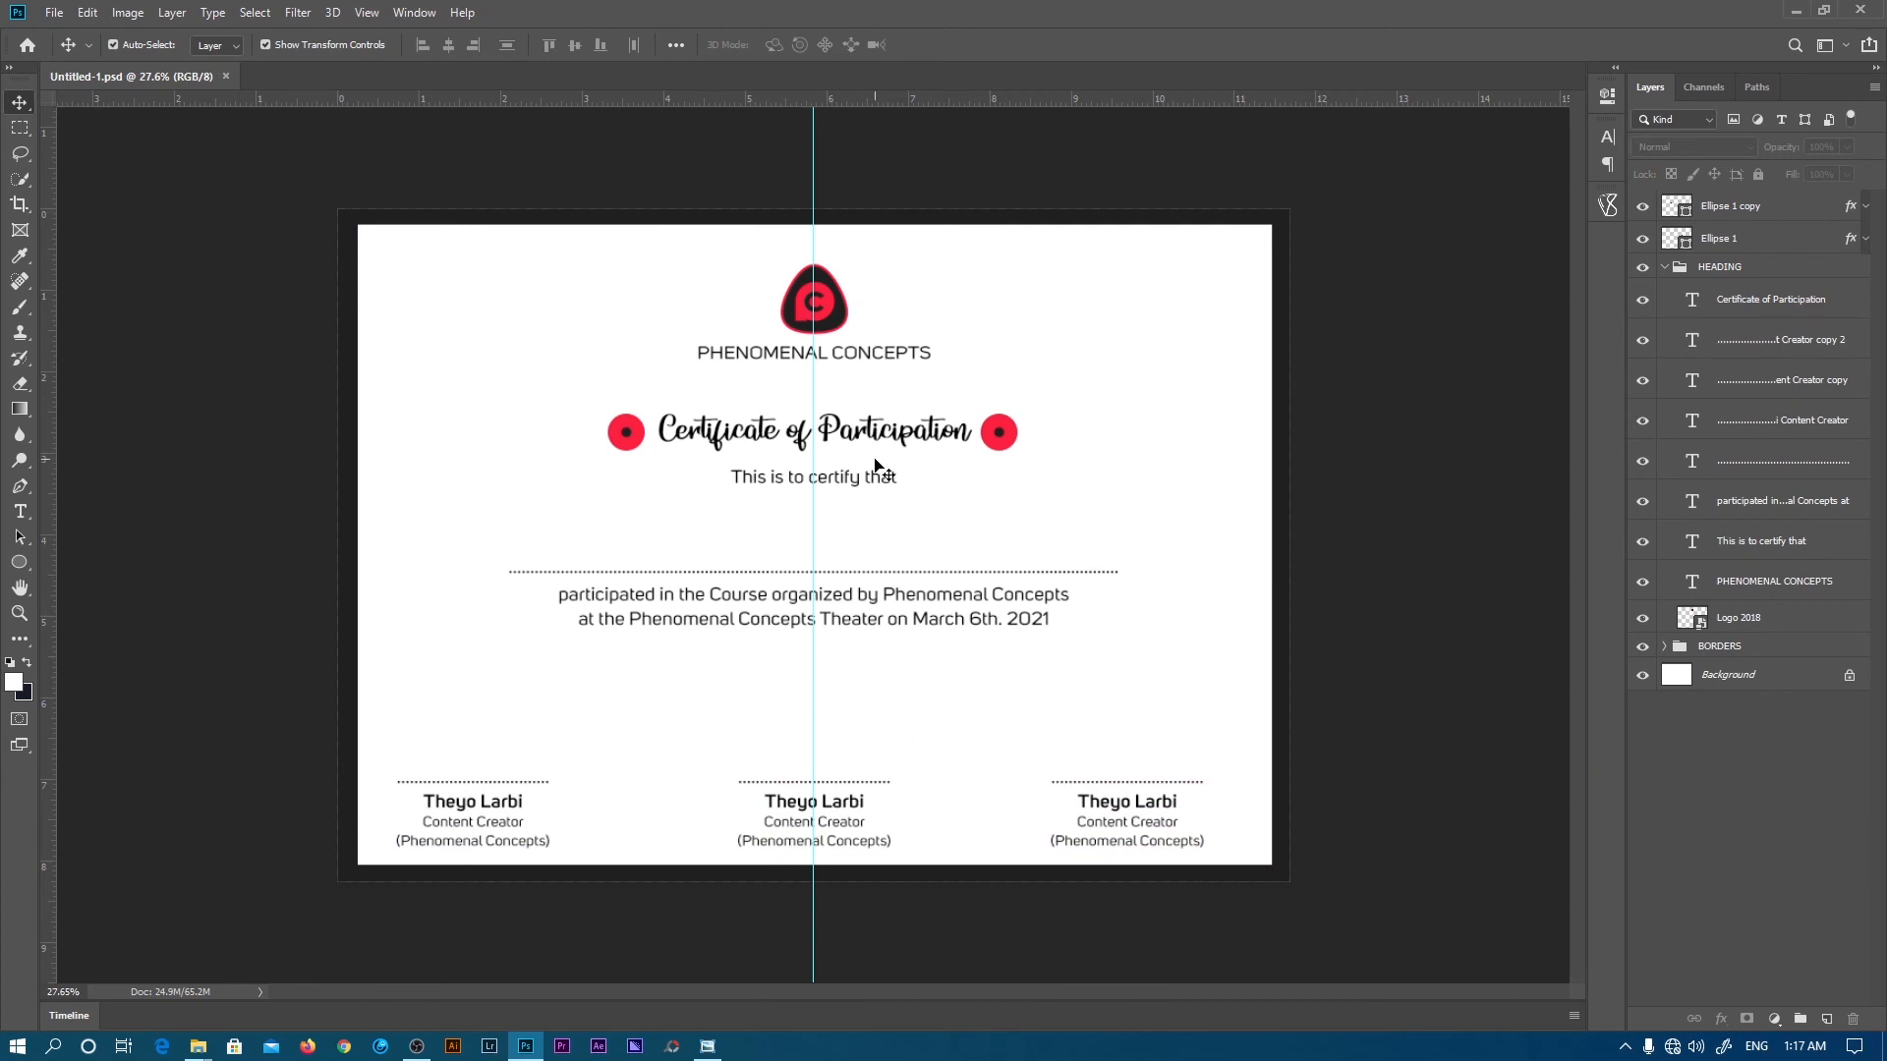
- Duplicate the Logo 2018 layer and enlarge the copy to cover most of the certificate
{"action": "left_click", "coordinate": [1664, 267]}
{"action": "left_click", "coordinate": [1664, 268]}
{"action": "left_click", "coordinate": [1736, 615]}
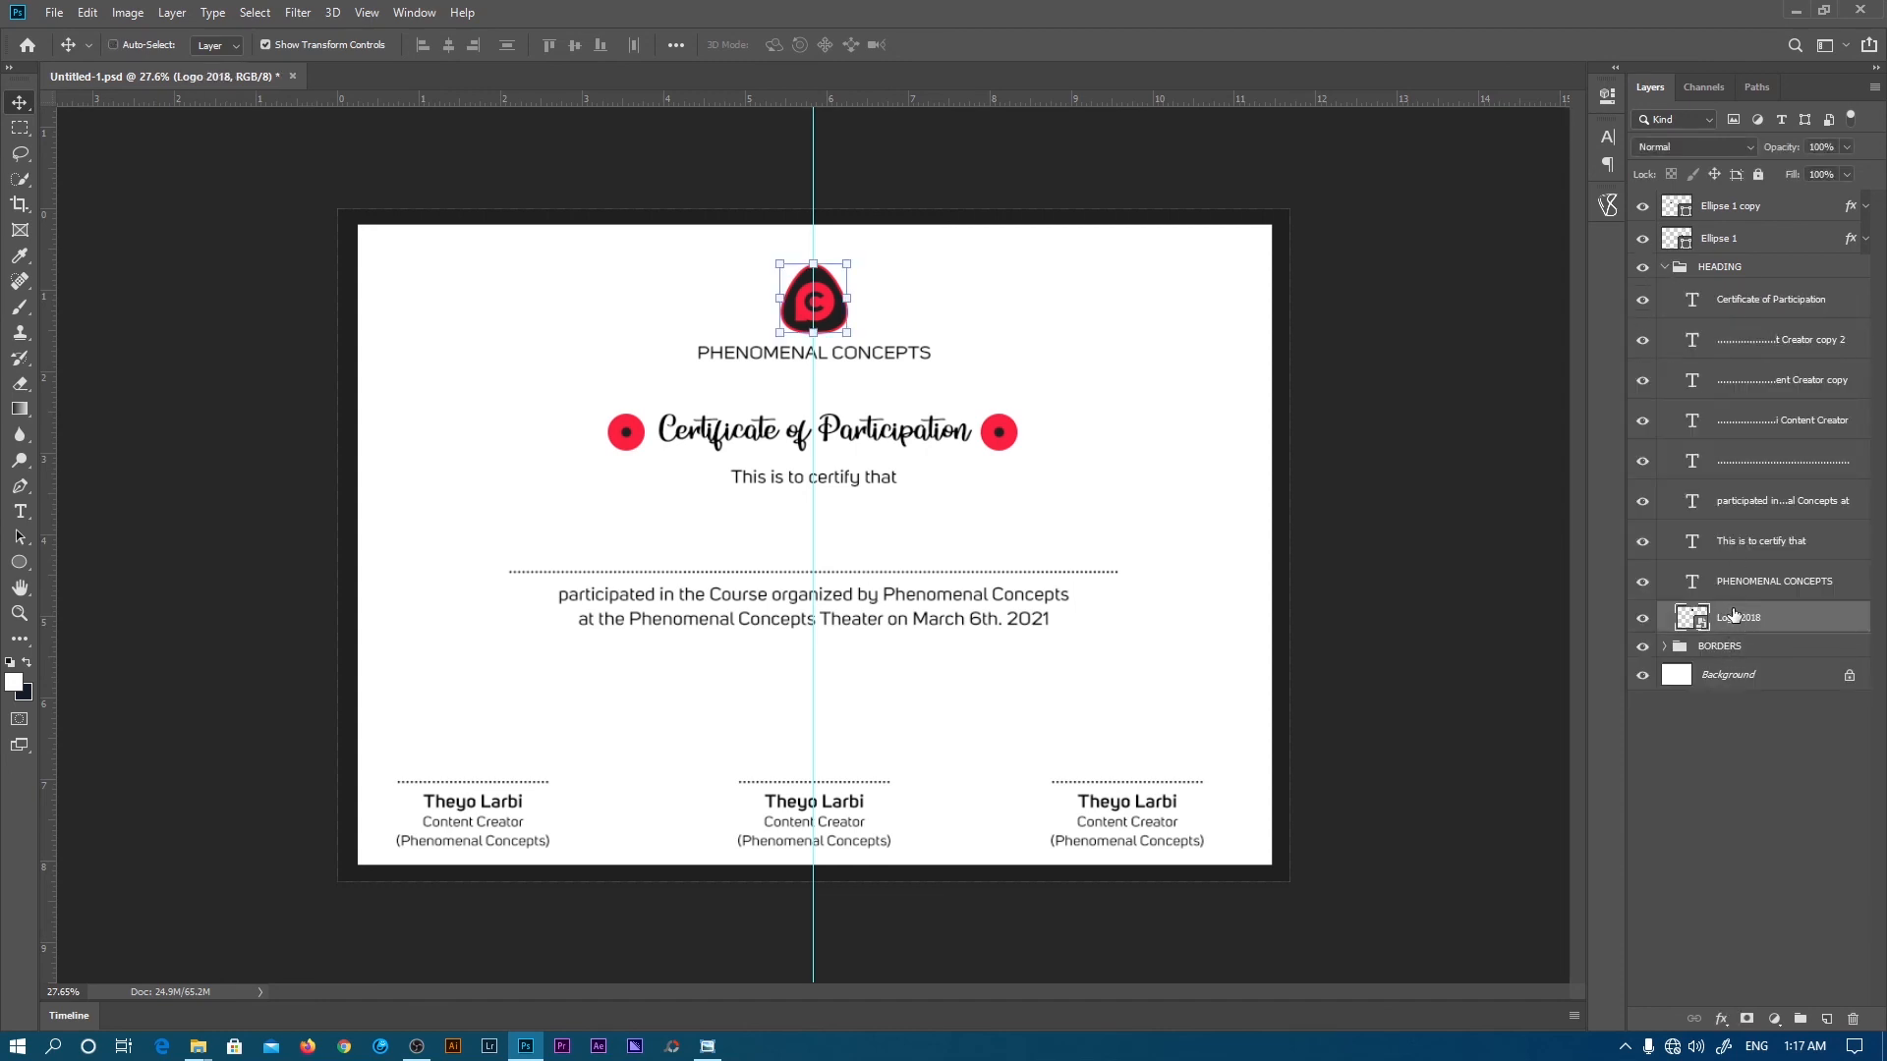
{"action": "left_click_drag", "start_coordinate": [1730, 617], "coordinate": [1739, 652]}
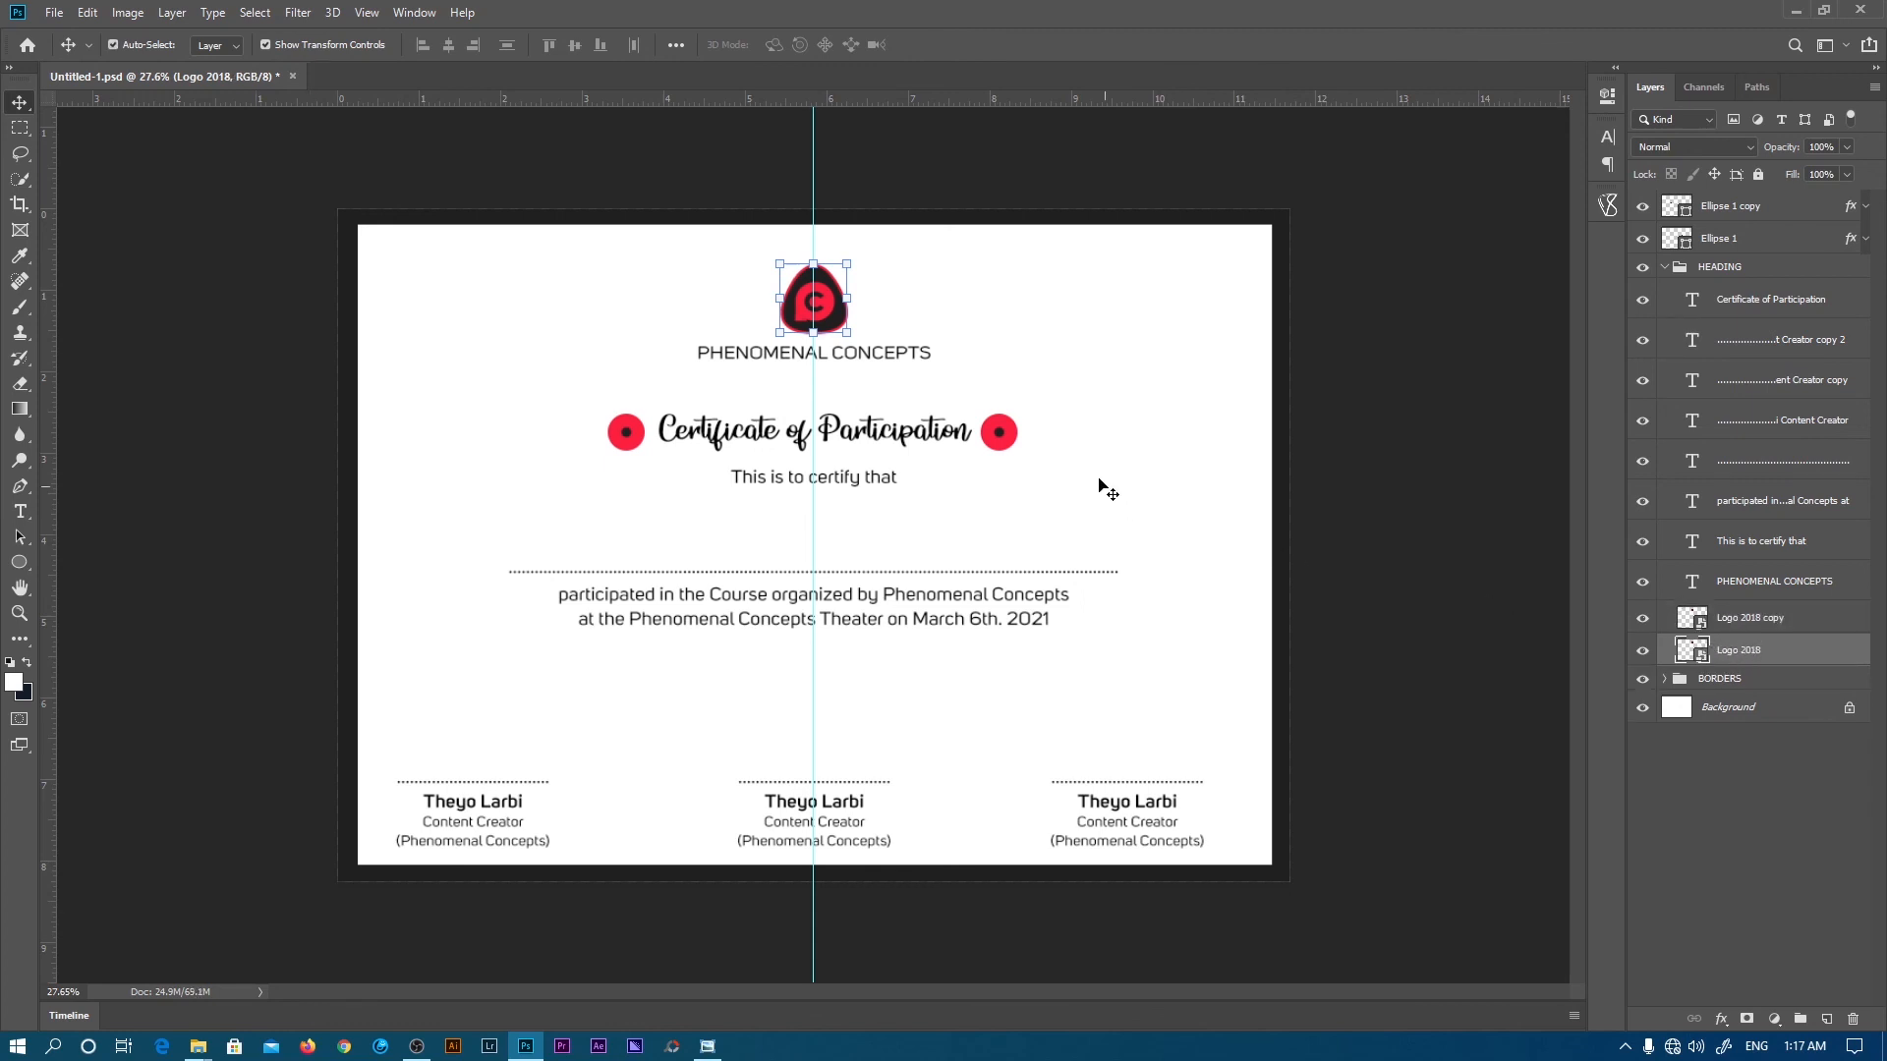
{"action": "left_click_drag", "start_coordinate": [819, 333], "coordinate": [826, 779]}
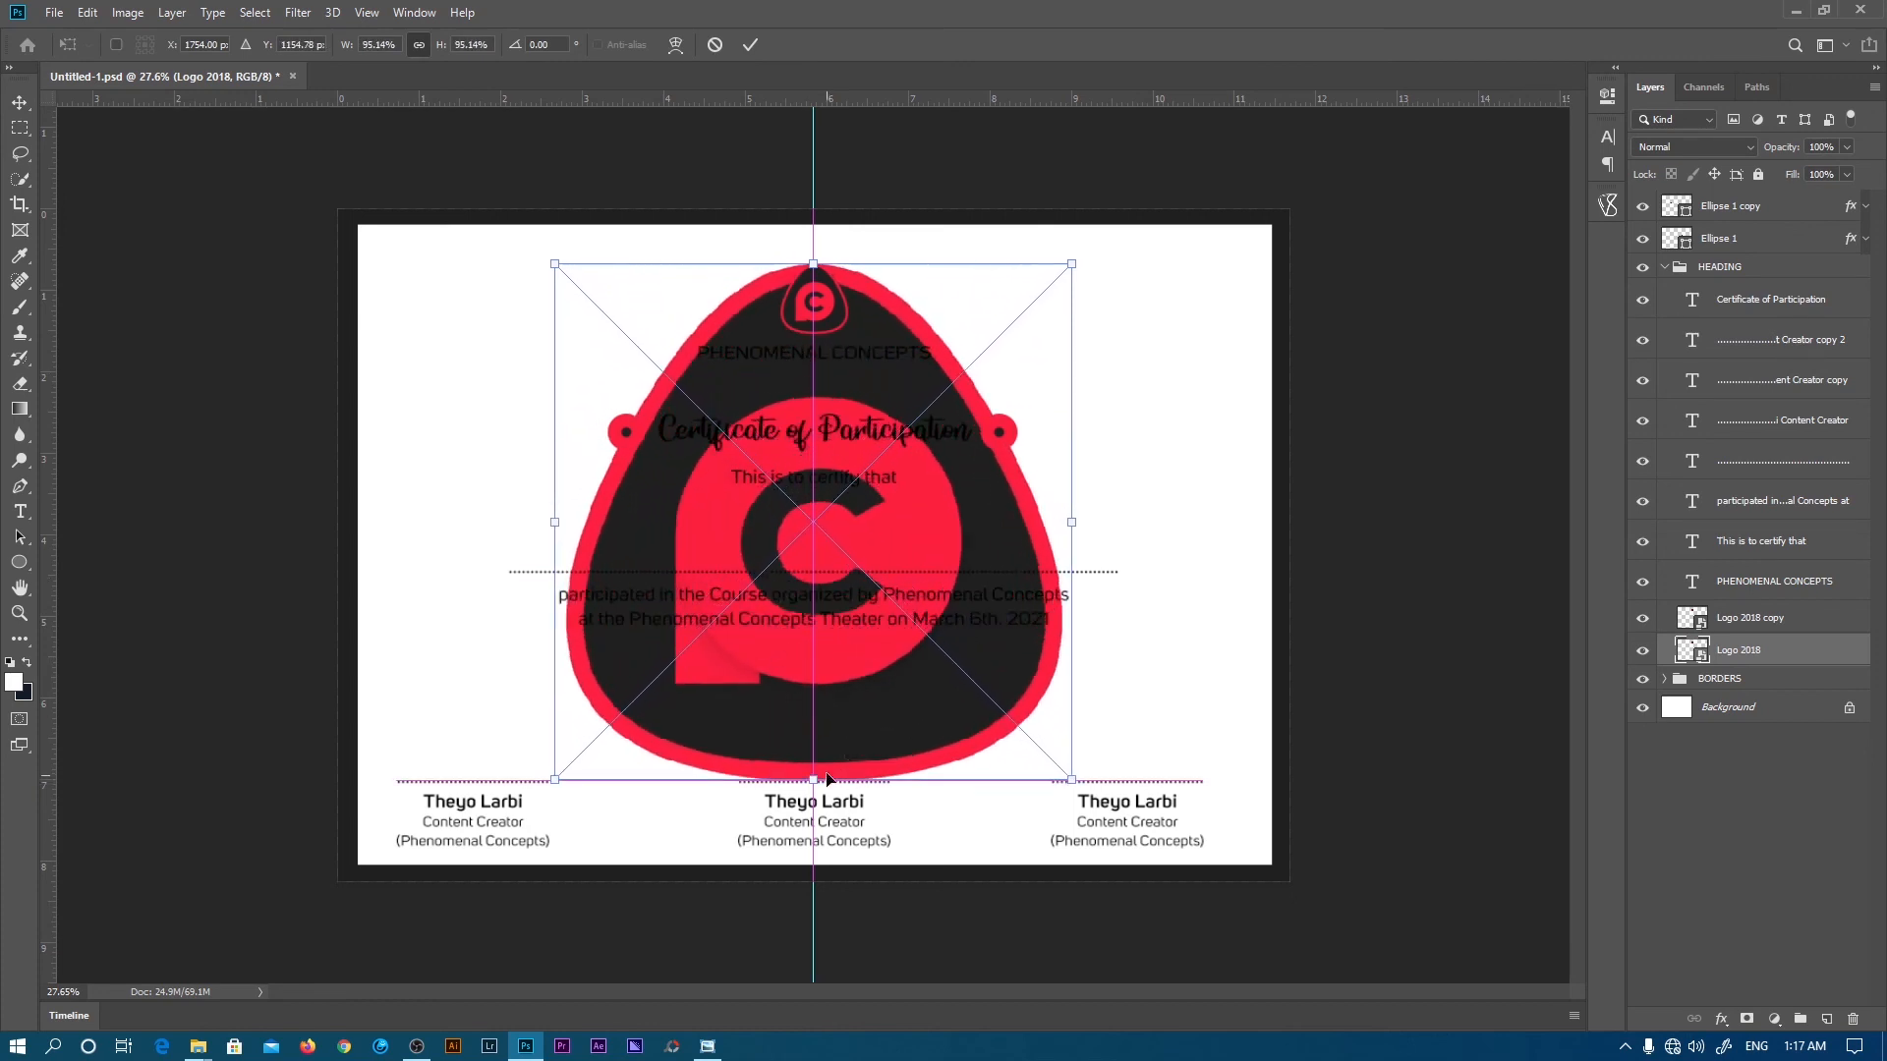
{"action": "left_click", "coordinate": [751, 43]}
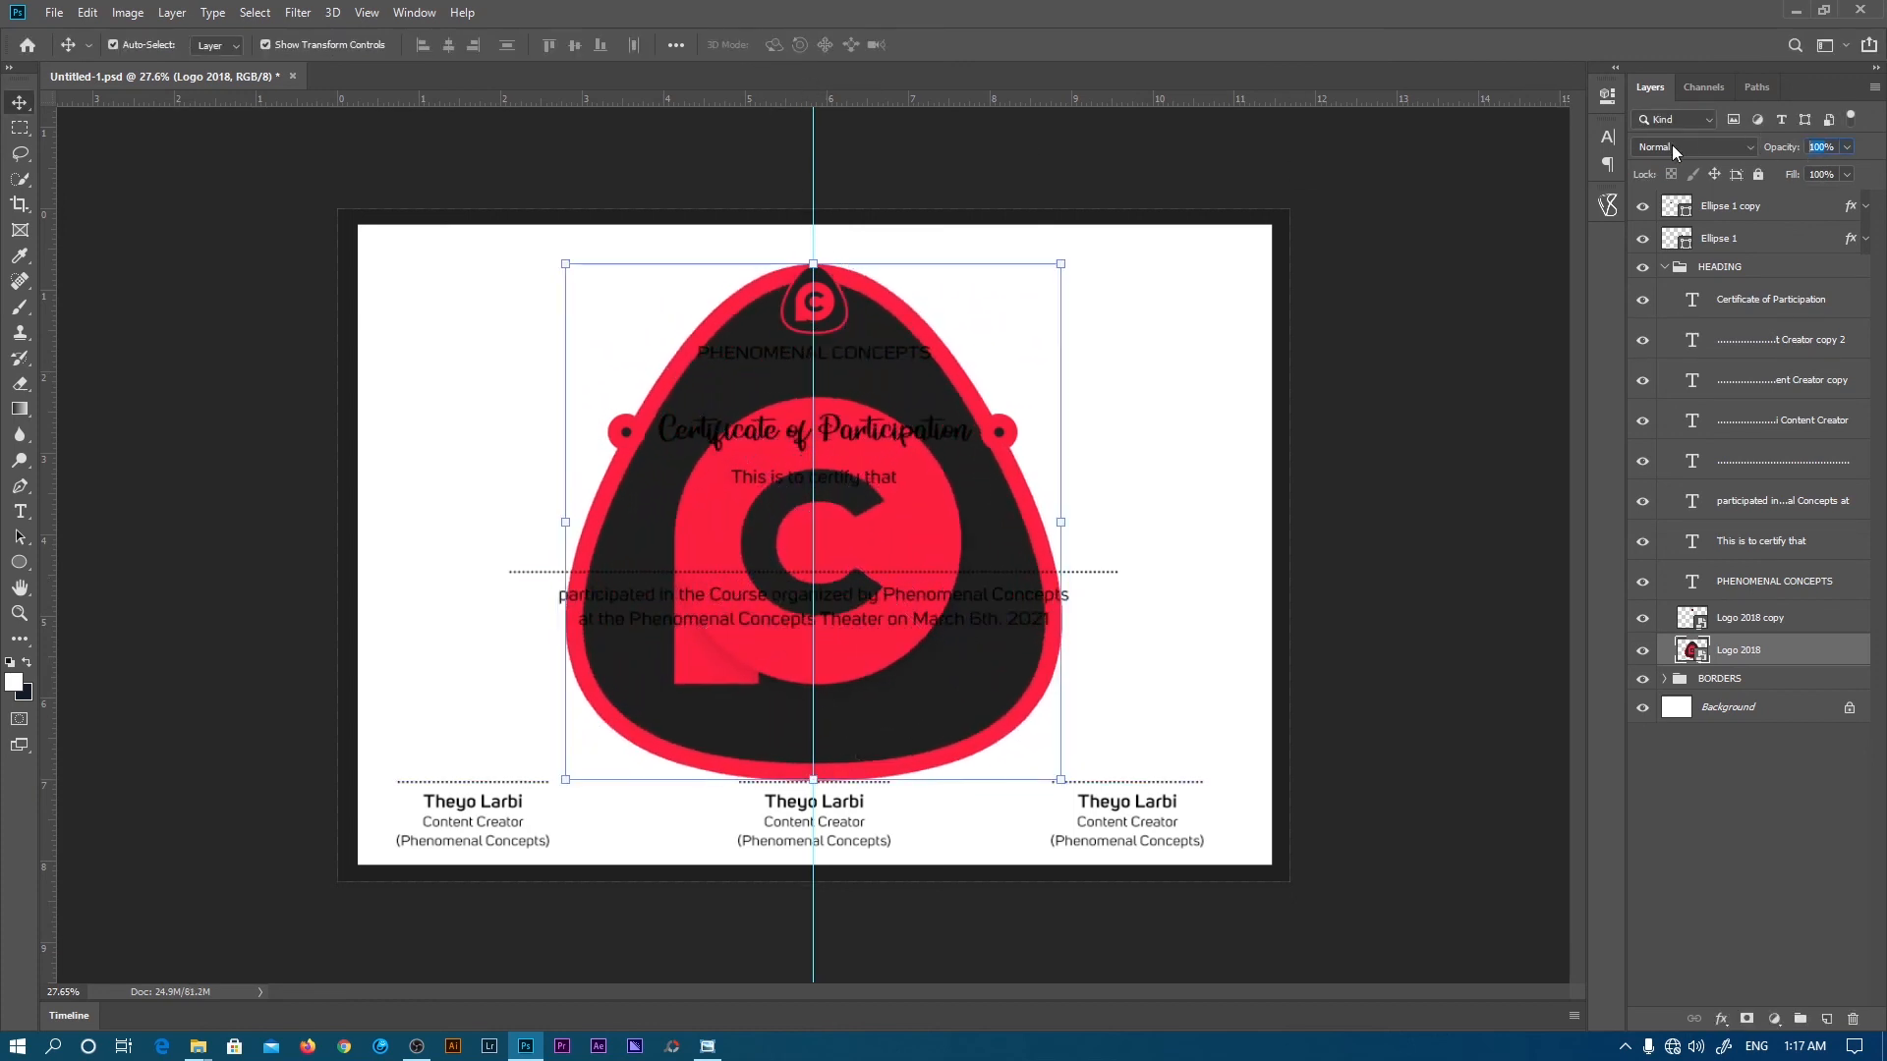
- Set the enlarged logo copy to 5% opacity, fit the certificate on screen, and save
{"action": "type", "text": "5"}
{"action": "key", "text": "Return"}
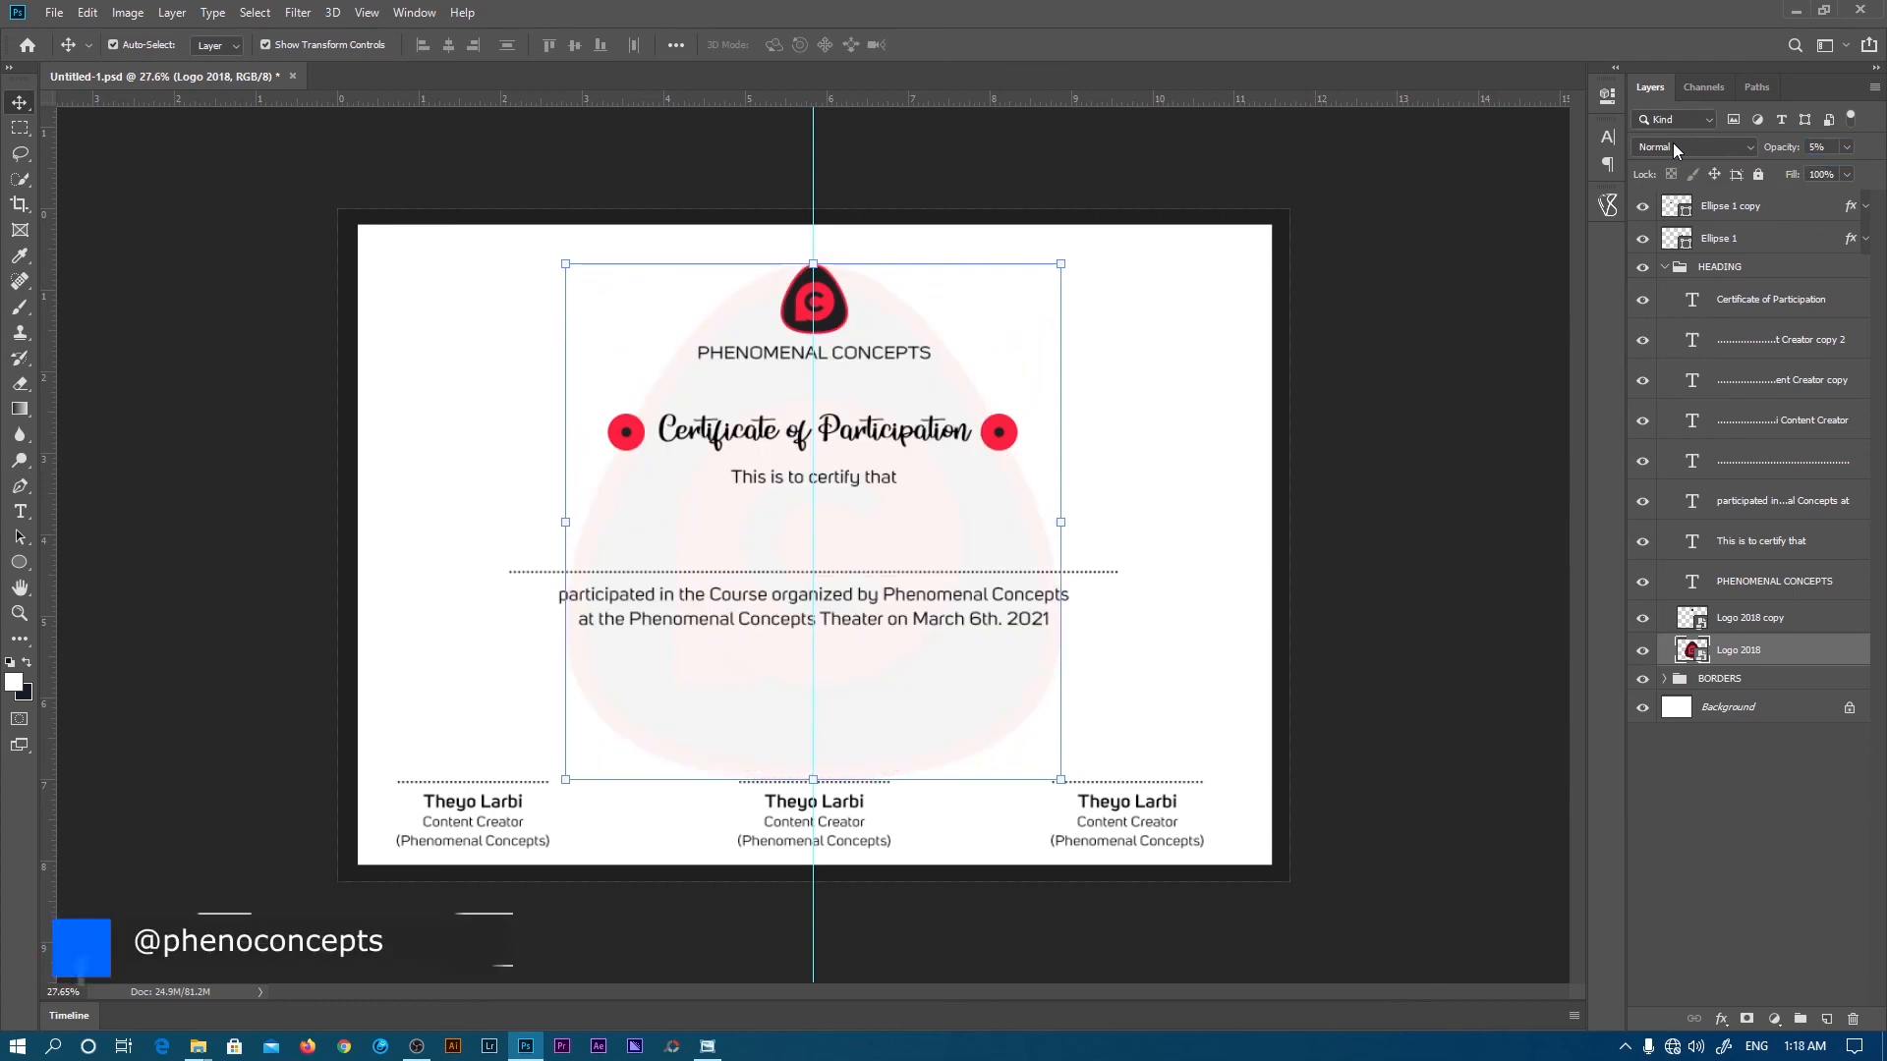
{"action": "key", "text": "z"}
{"action": "left_click", "coordinate": [606, 46]}
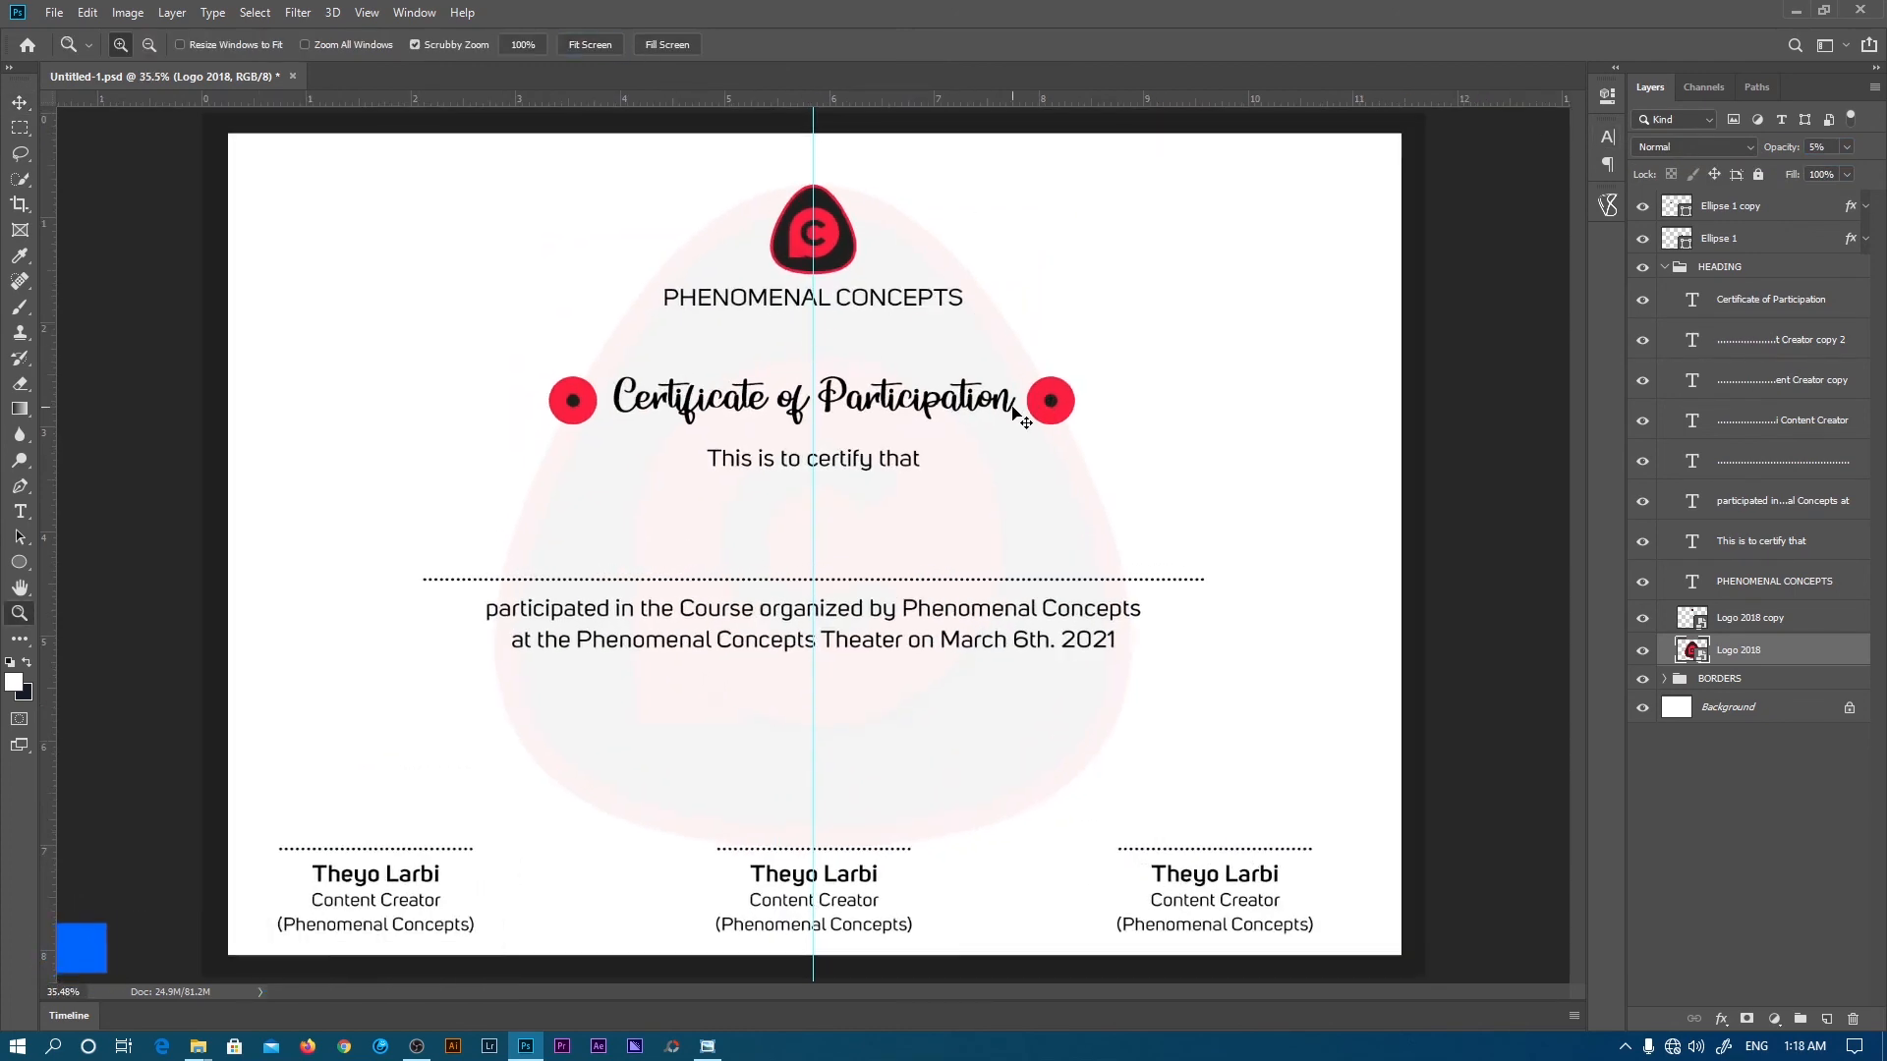
{"action": "key", "text": "ctrl+s"}
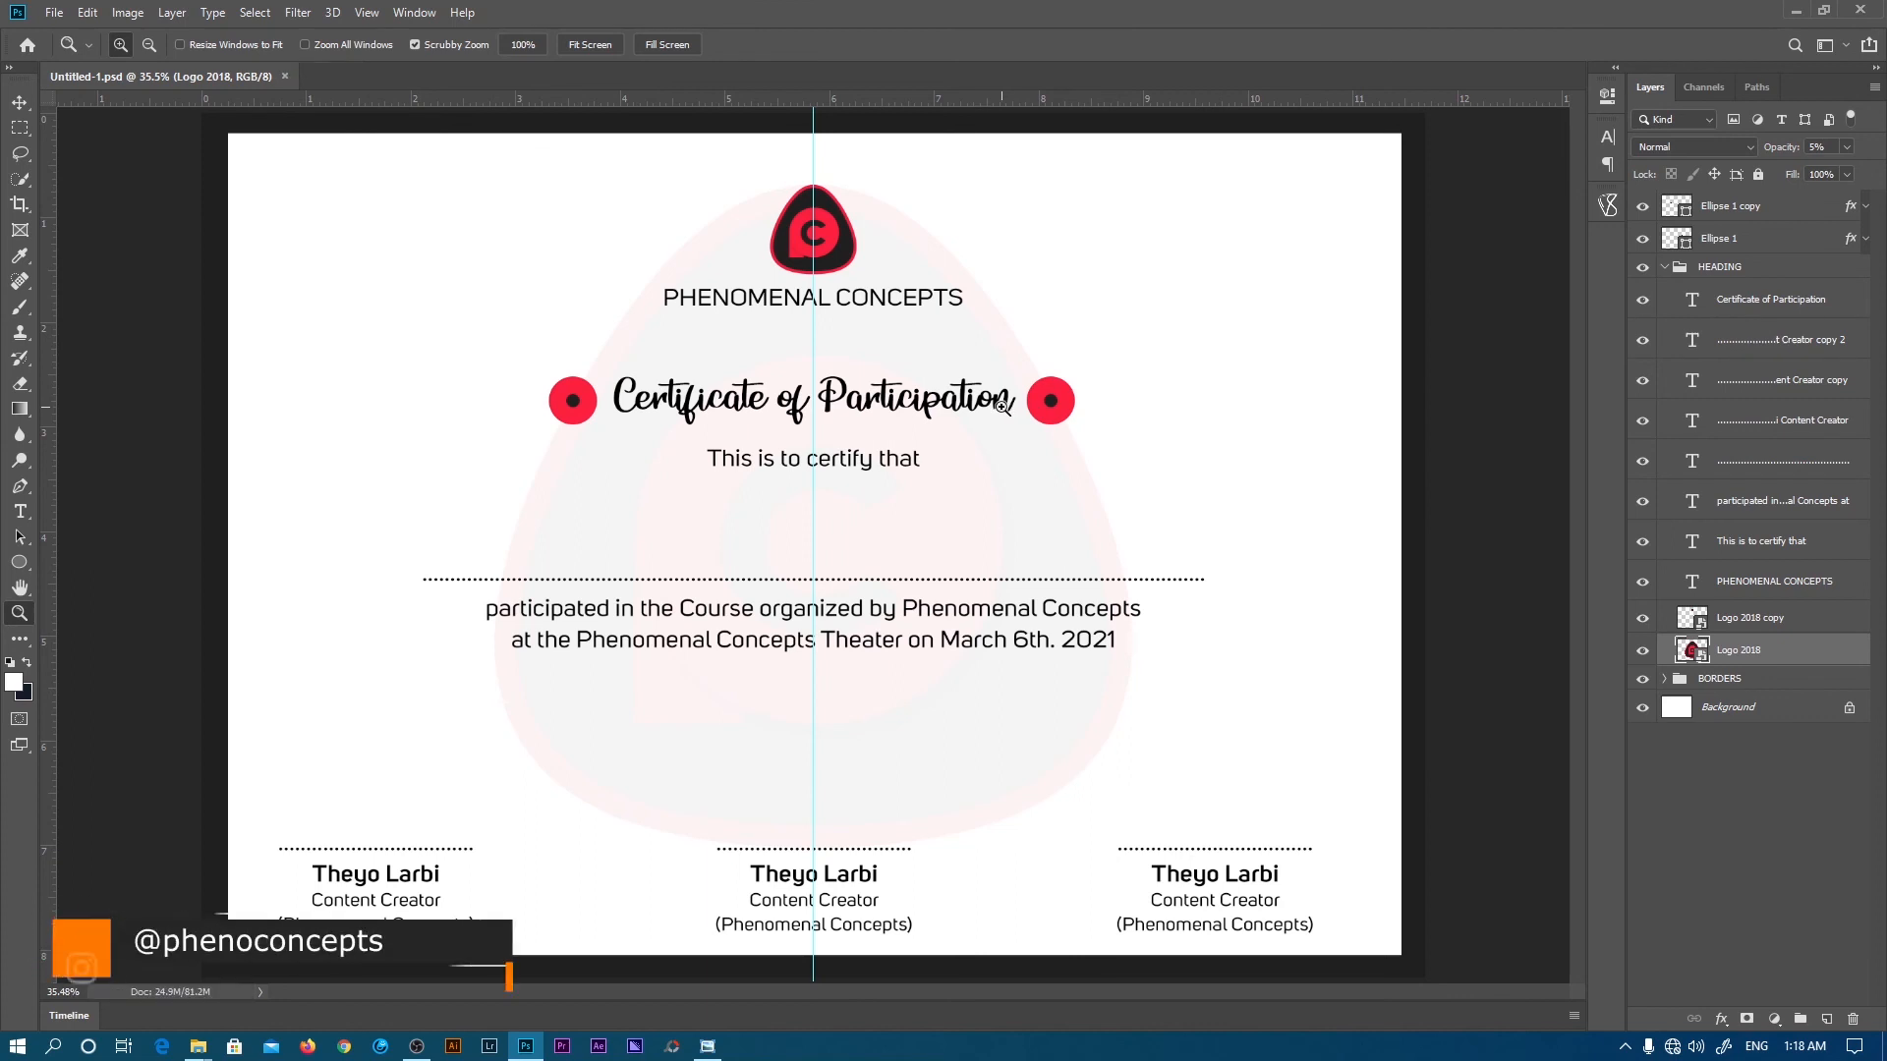